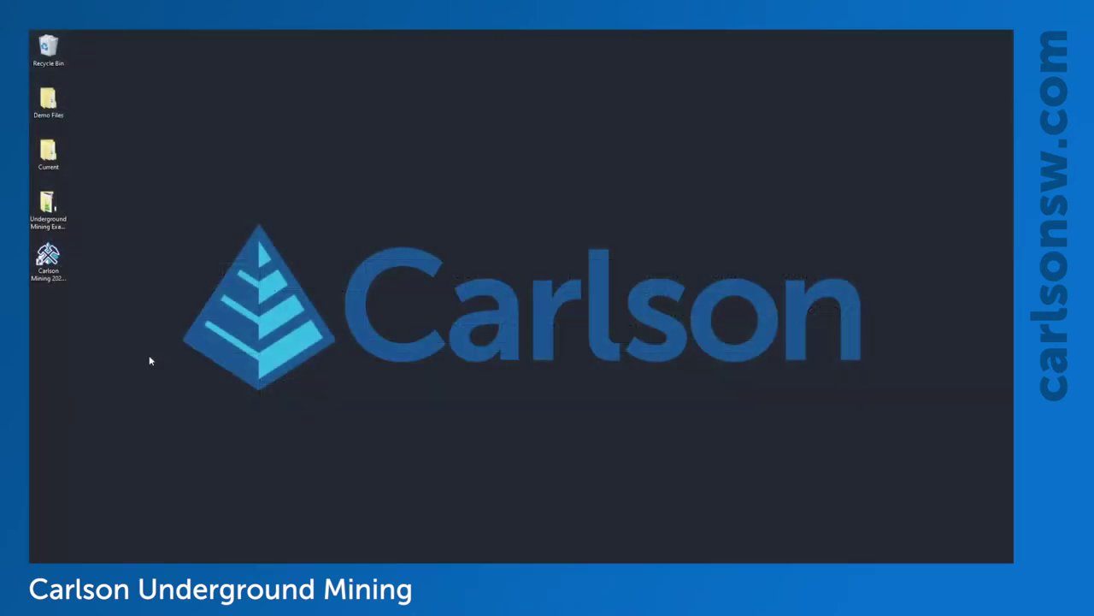
Open the Underground Mining Example folder and look over its Underground Example files
left_click(59, 207)
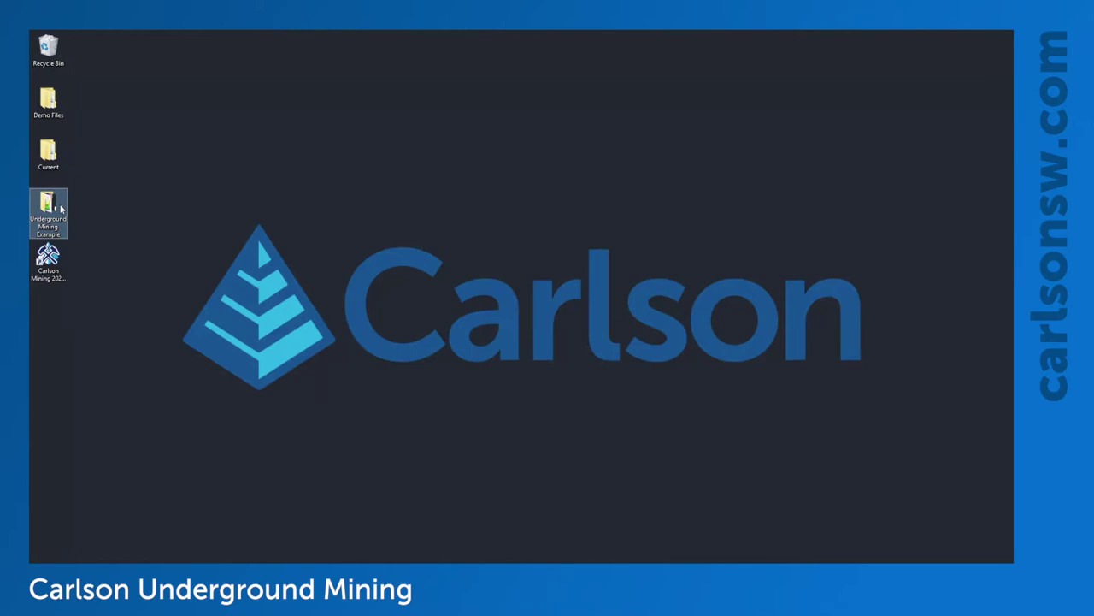
double_click(60, 207)
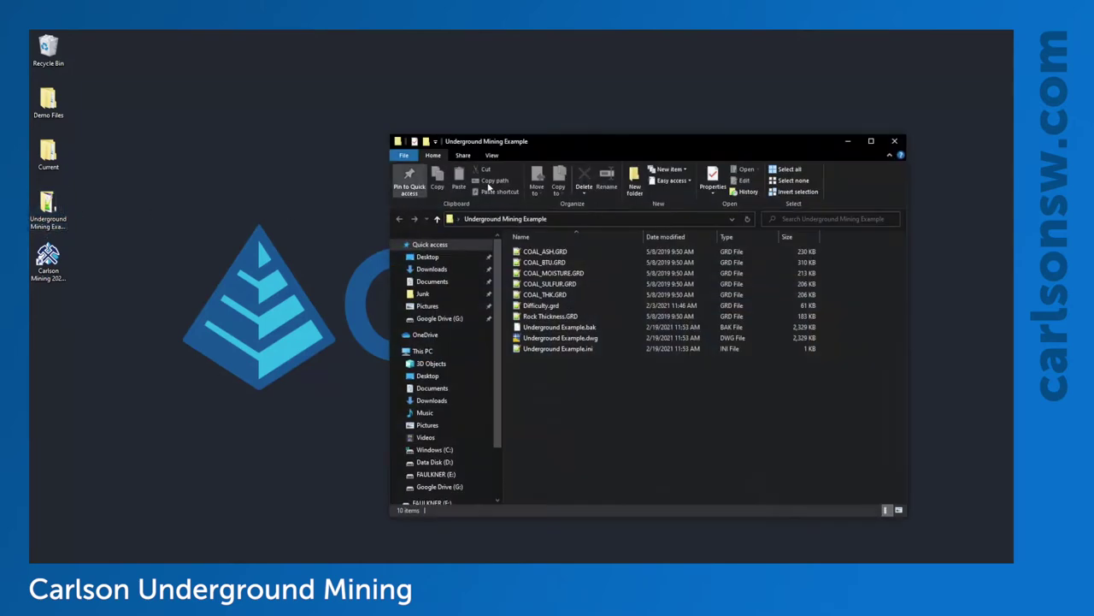
left_click_drag(601, 156, 409, 112)
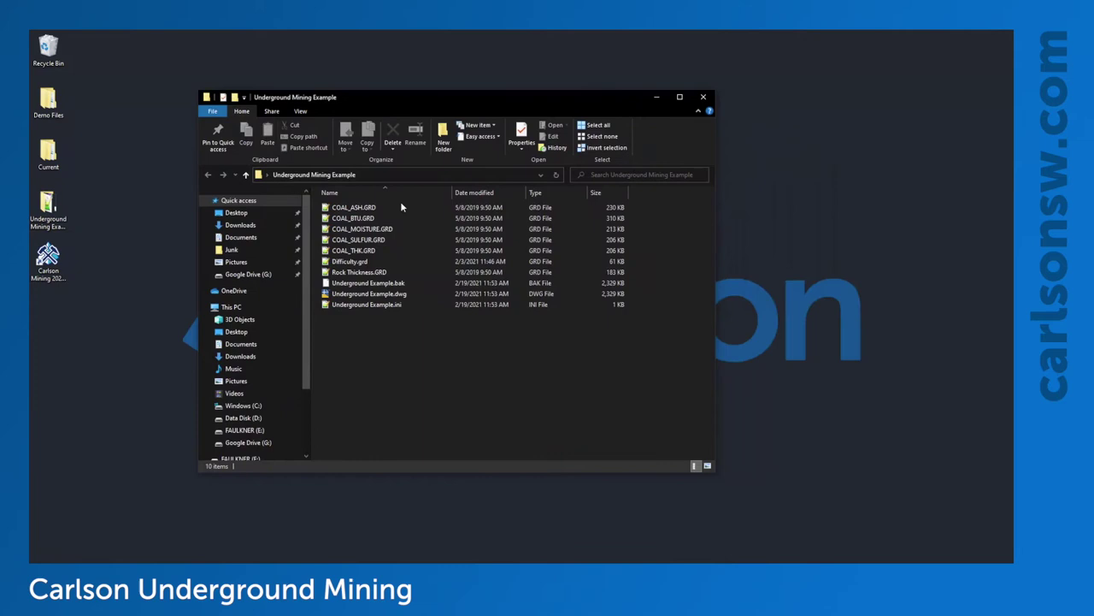
left_click(409, 293)
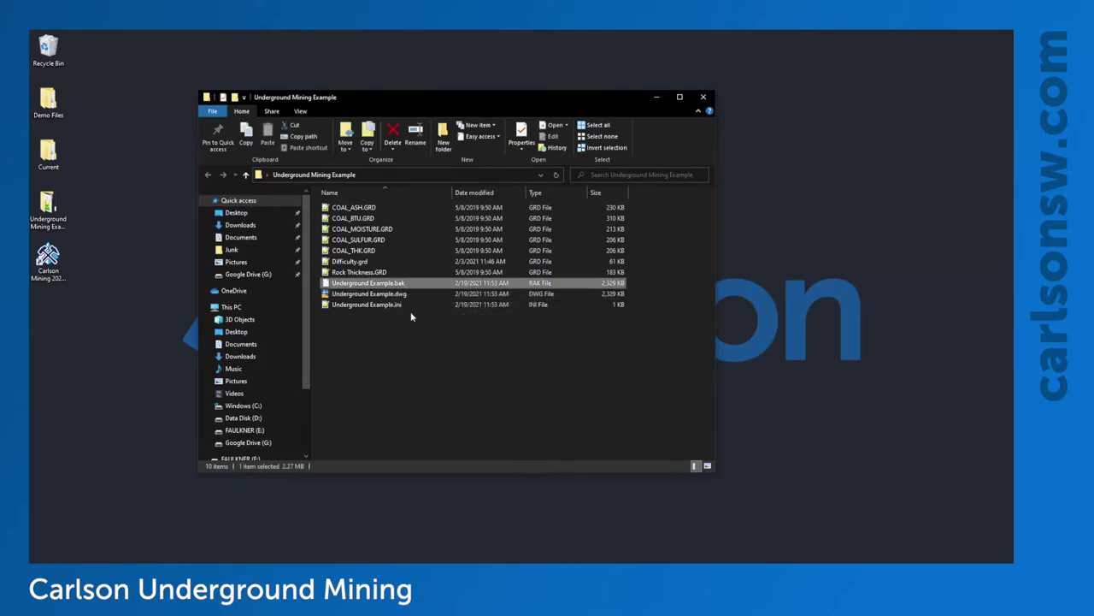
left_click(413, 306)
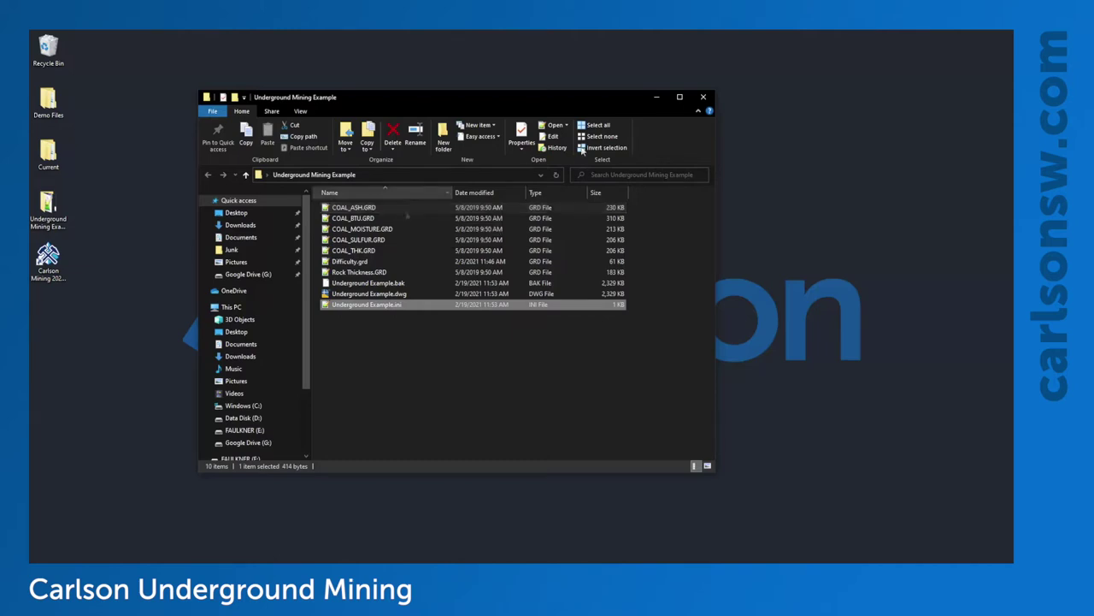
Close the folder window and launch Carlson Mining 2021 from its desktop shortcut
left_click(664, 99)
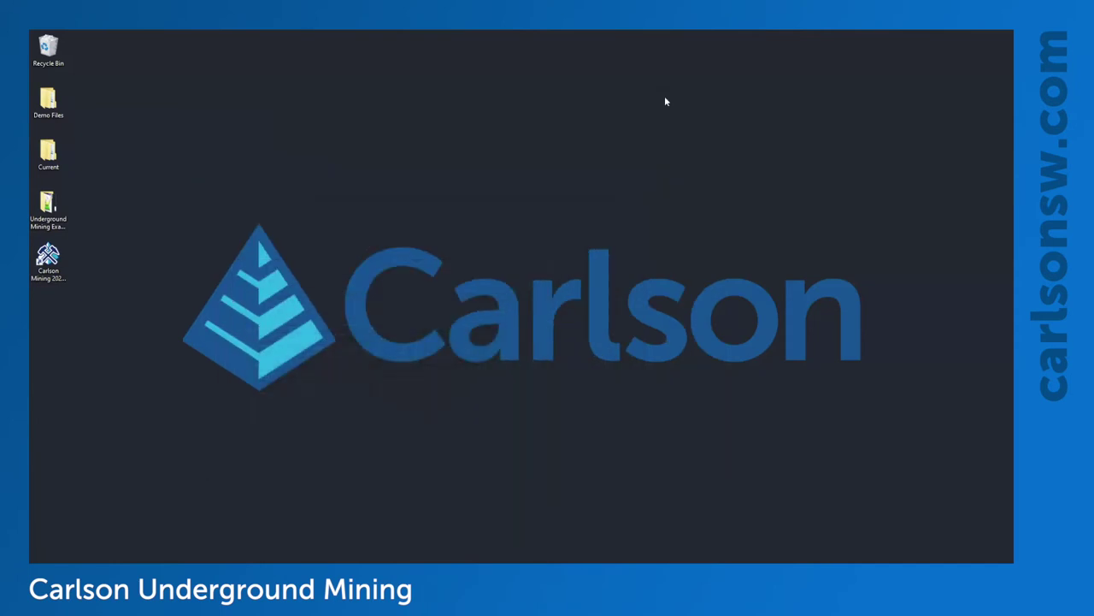
left_click(51, 260)
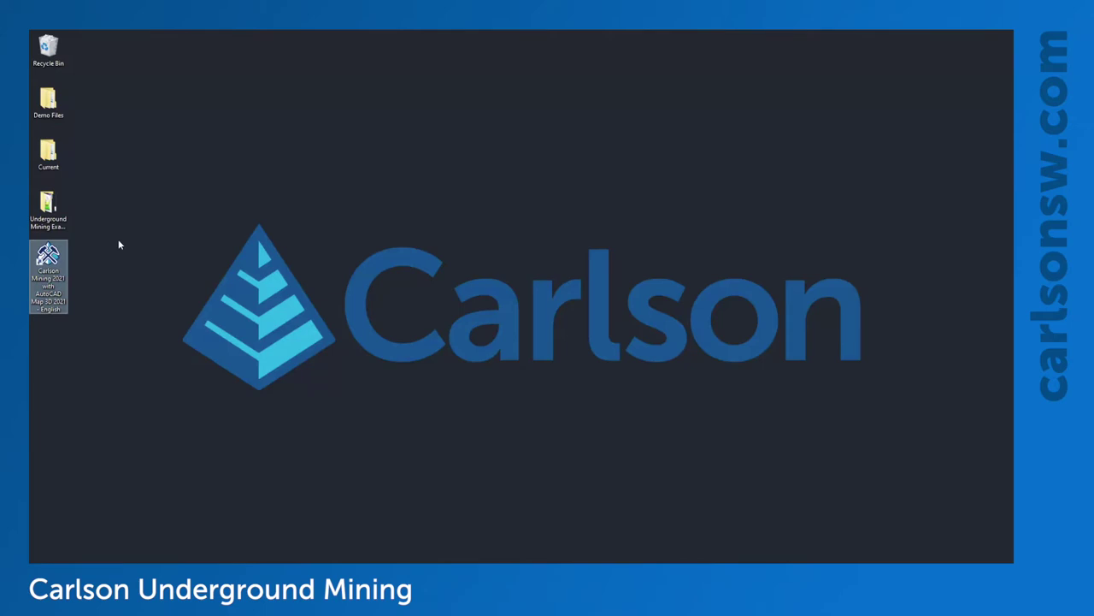
double_click(60, 261)
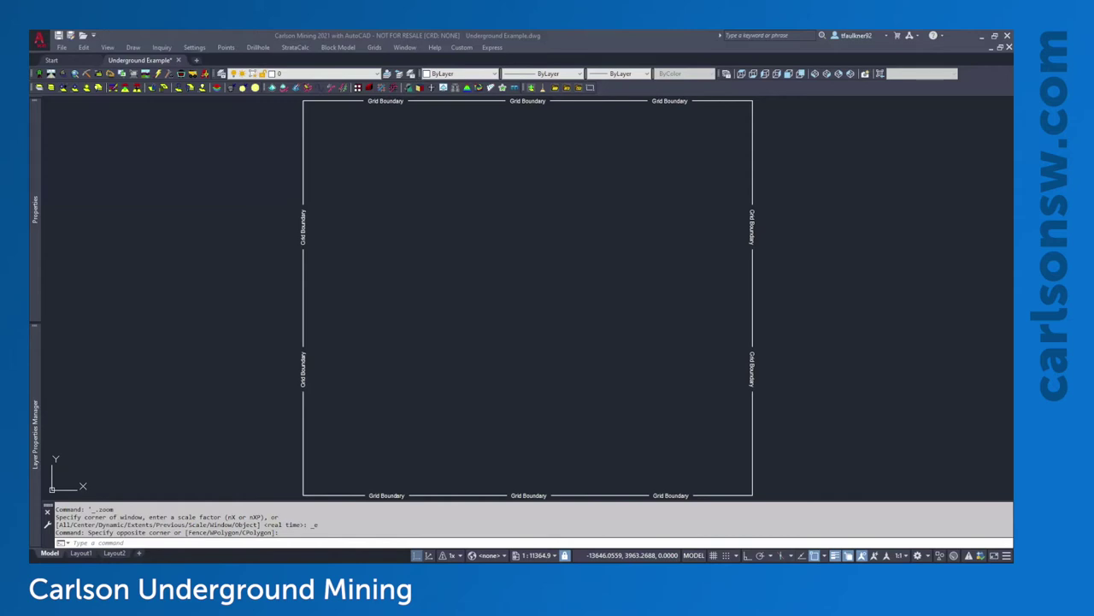
Dock the Layer Properties Manager palette open beside the Underground Example drawing
mouse_move(37, 395)
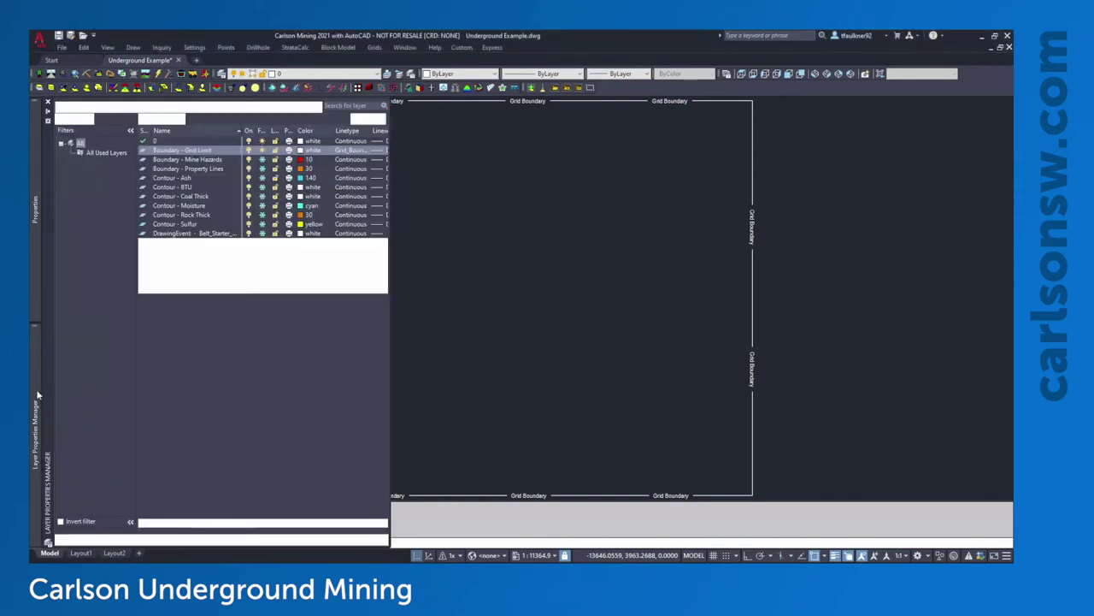
left_click(48, 111)
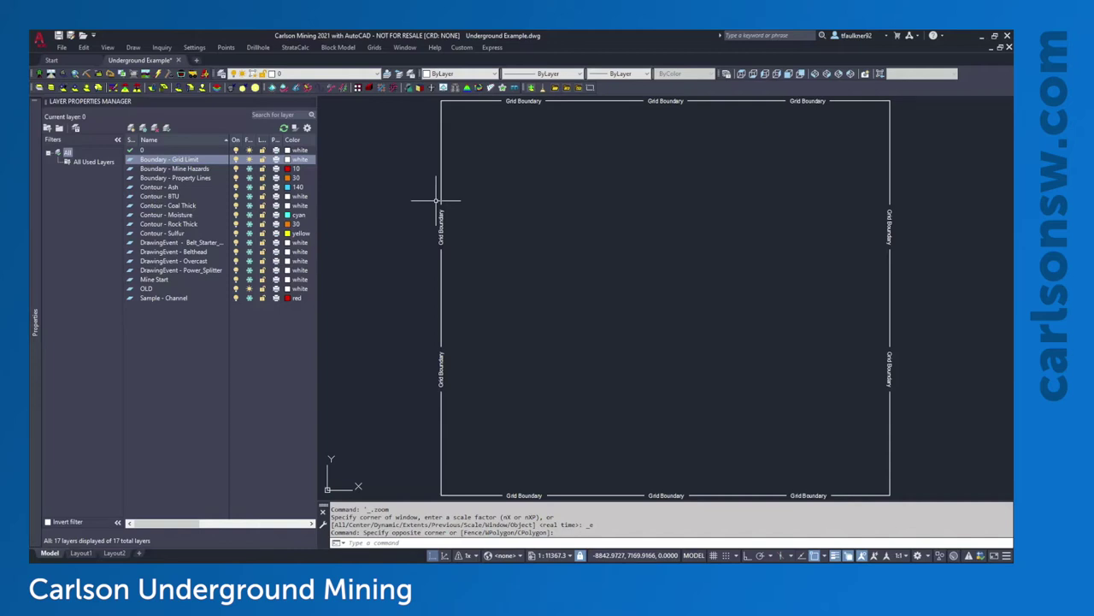
left_click(248, 170)
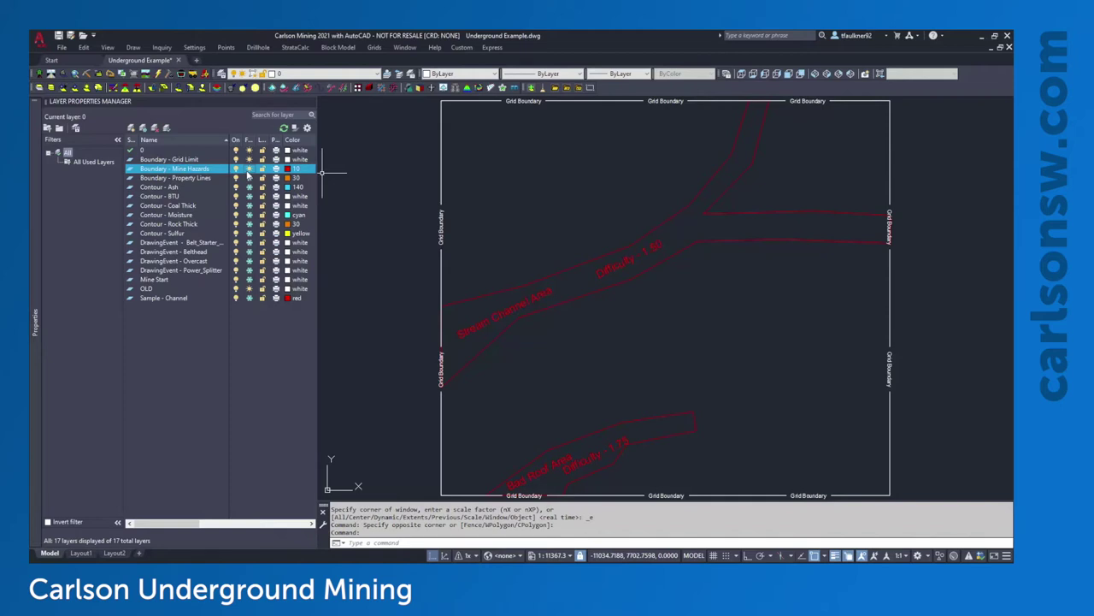
left_click(248, 171)
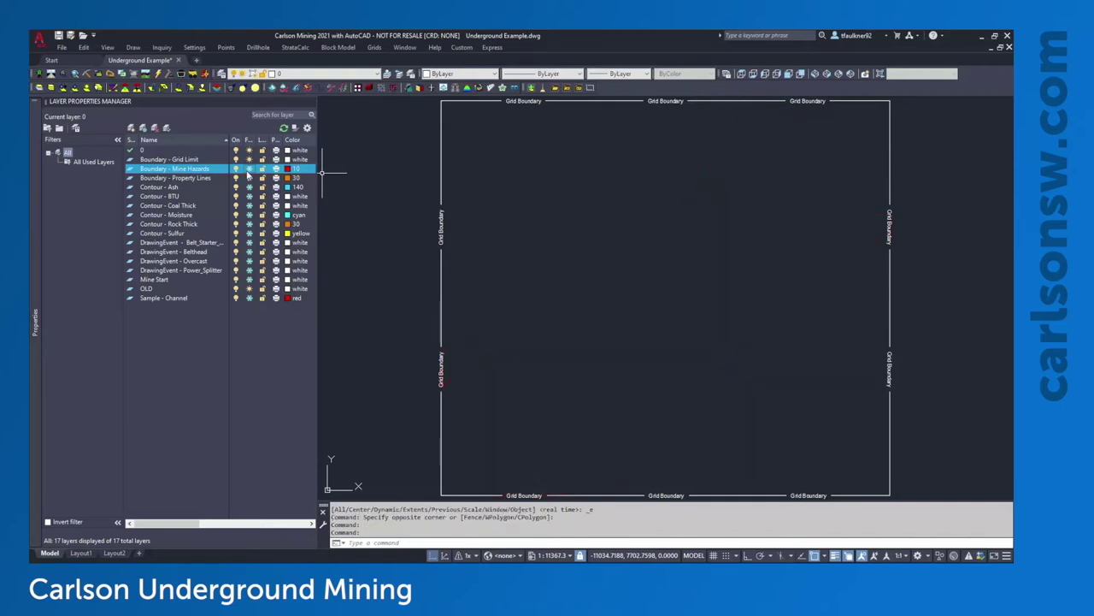
left_click(249, 178)
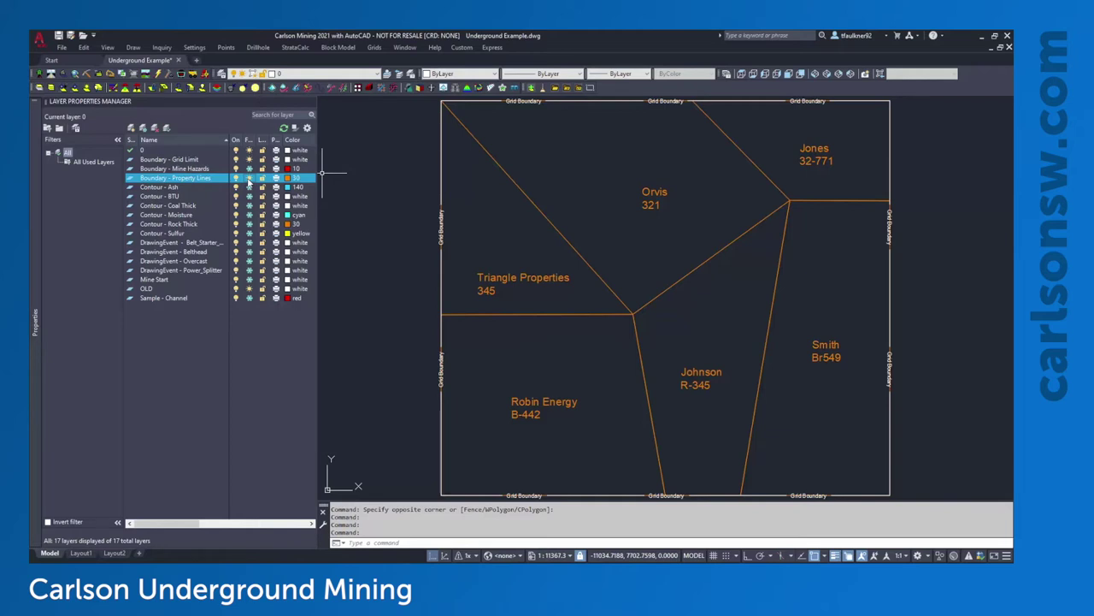
left_click(249, 178)
left_click(188, 188)
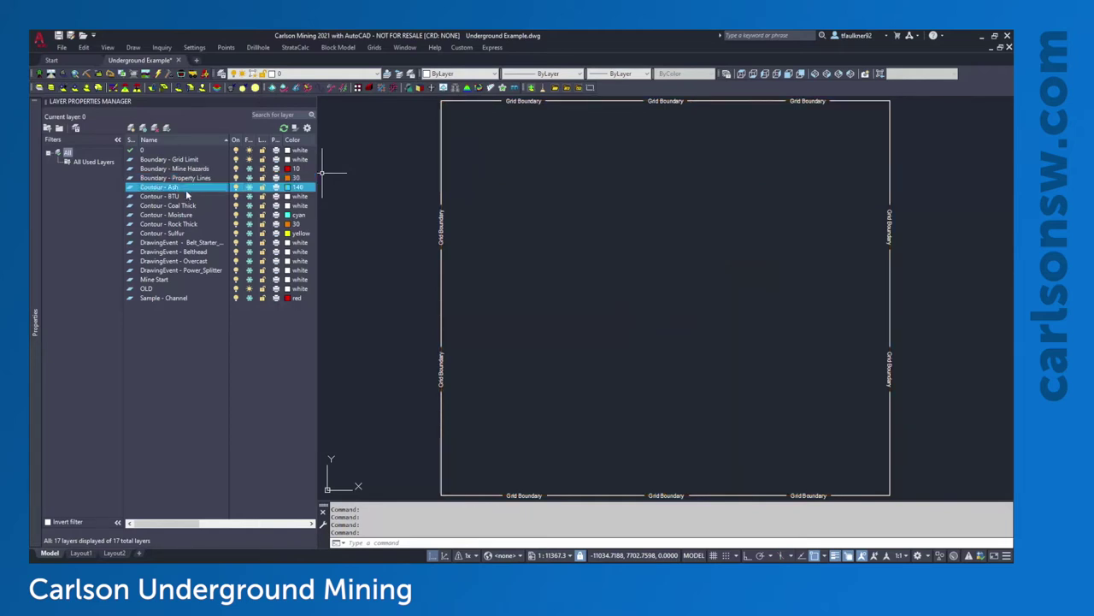
left_click(183, 196)
left_click(179, 207)
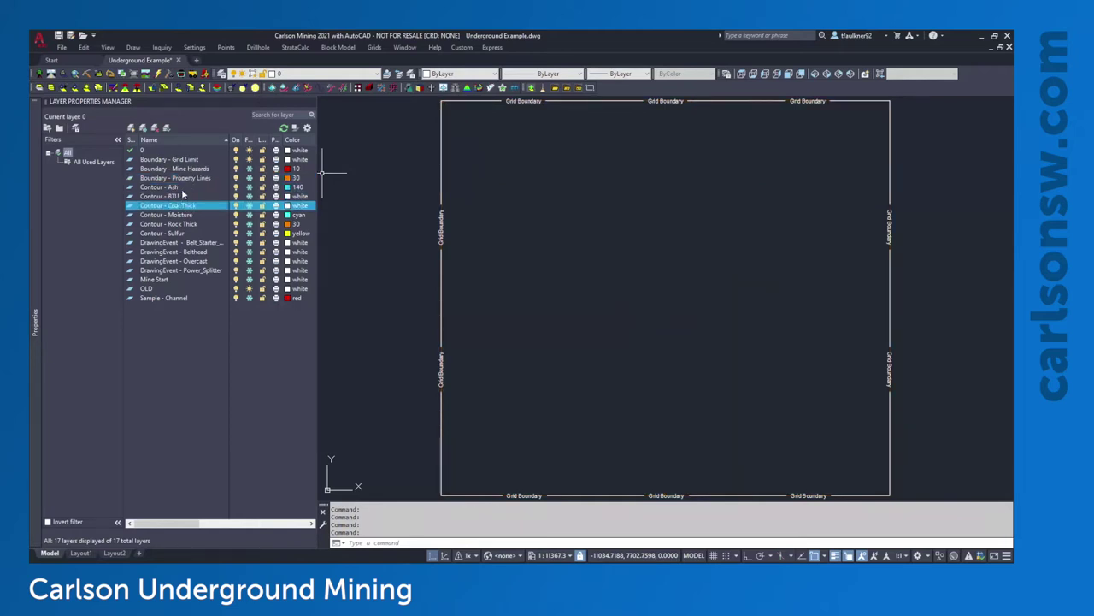
left_click(183, 197)
left_click(249, 197)
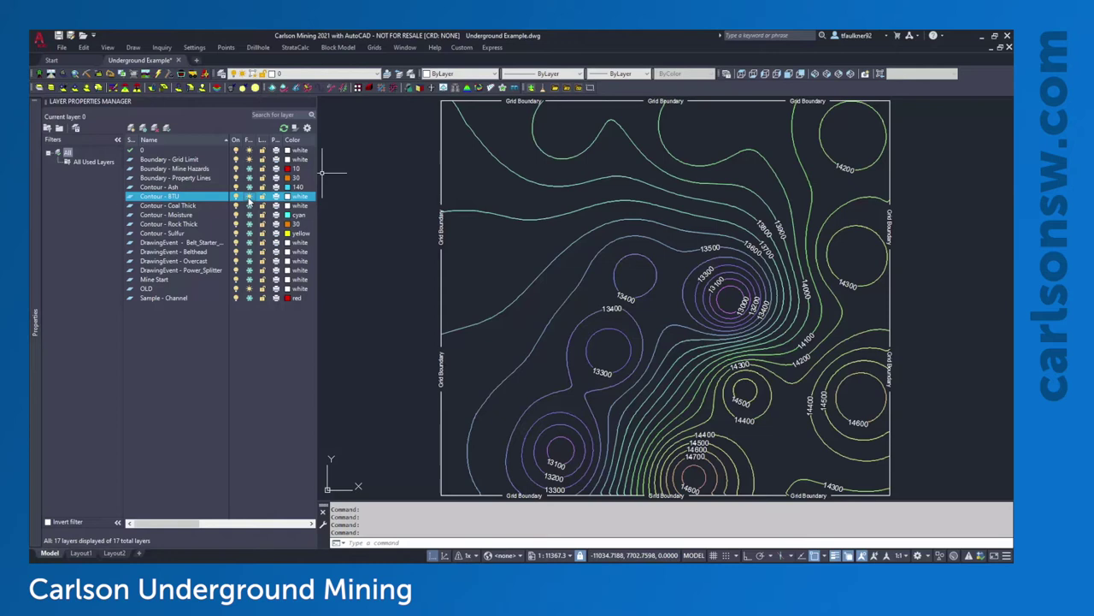
left_click(248, 196)
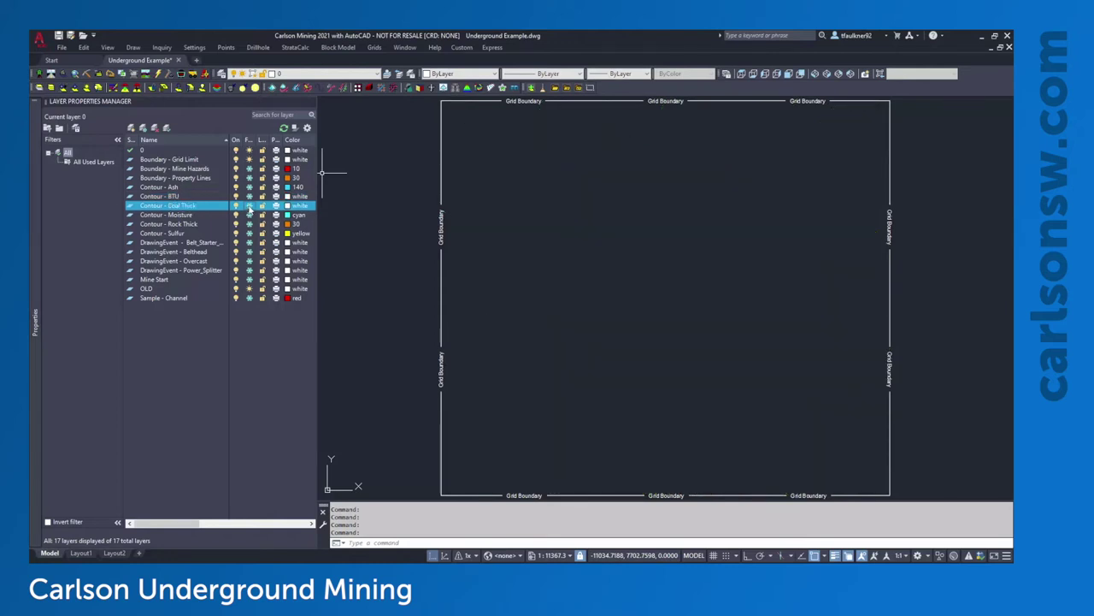
left_click(249, 206)
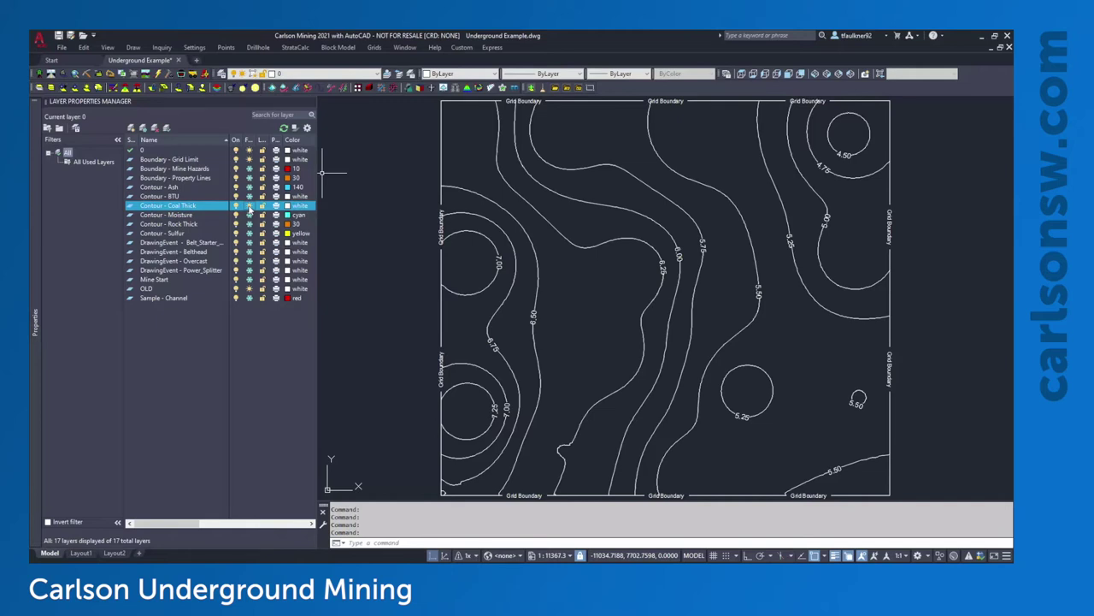
left_click(249, 206)
left_click(248, 215)
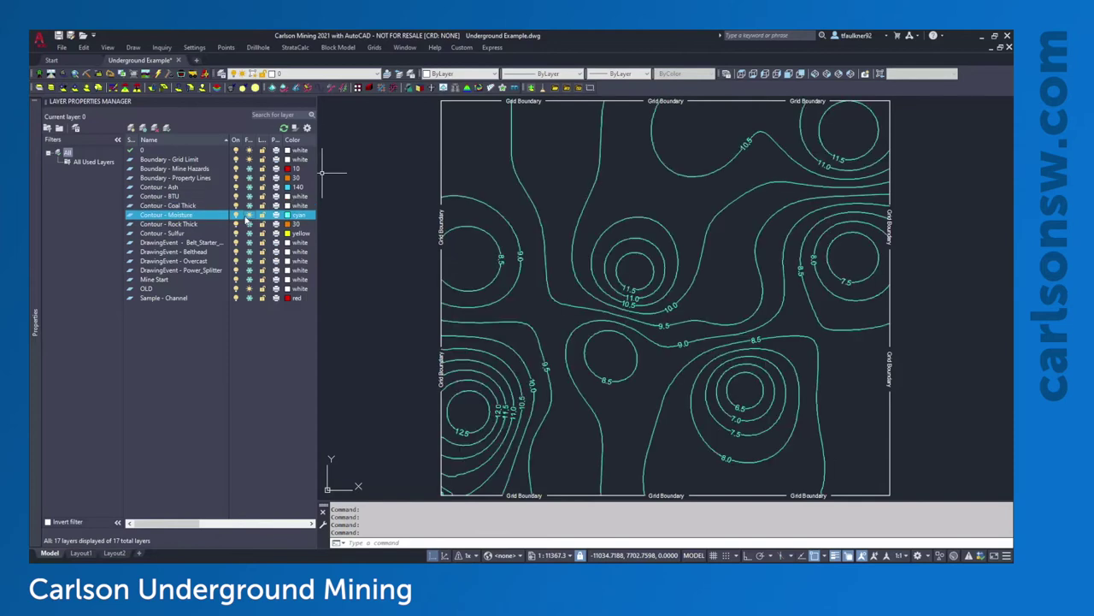
left_click(248, 215)
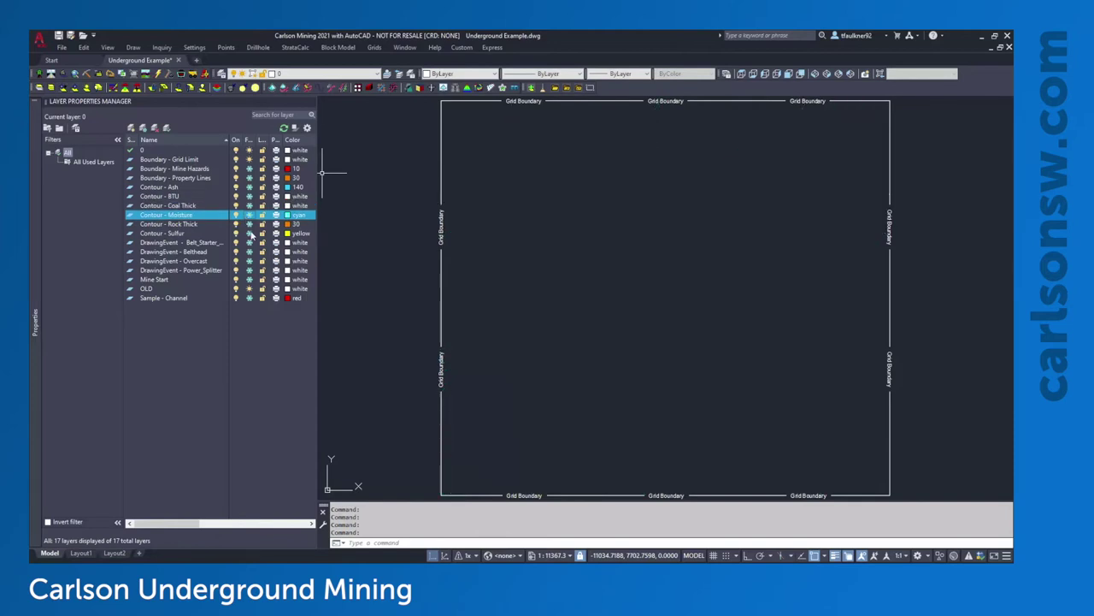
left_click(250, 233)
left_click(249, 232)
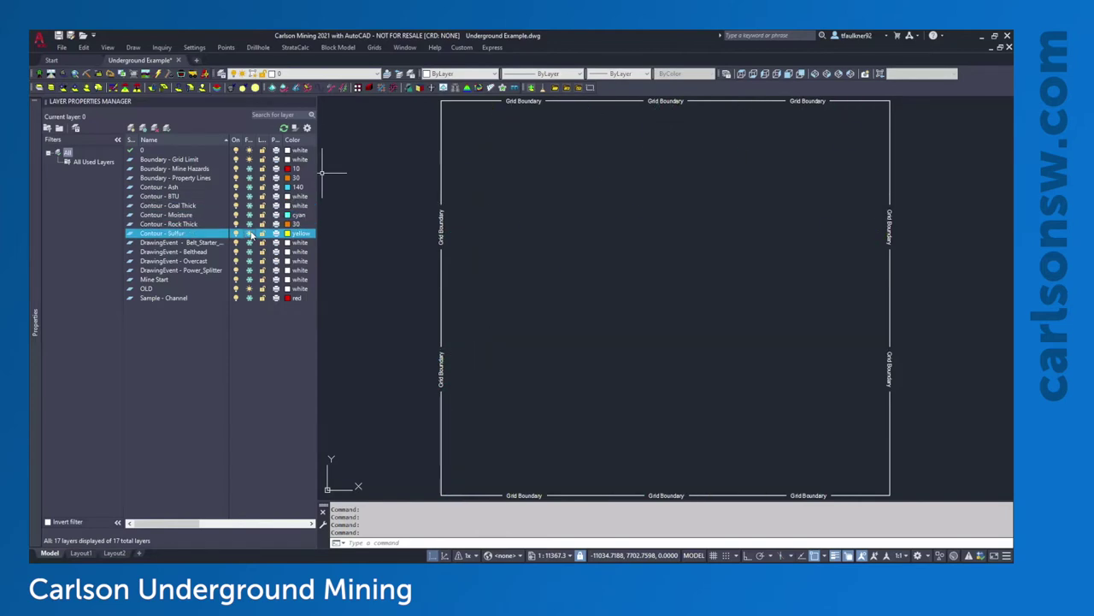
left_click(248, 225)
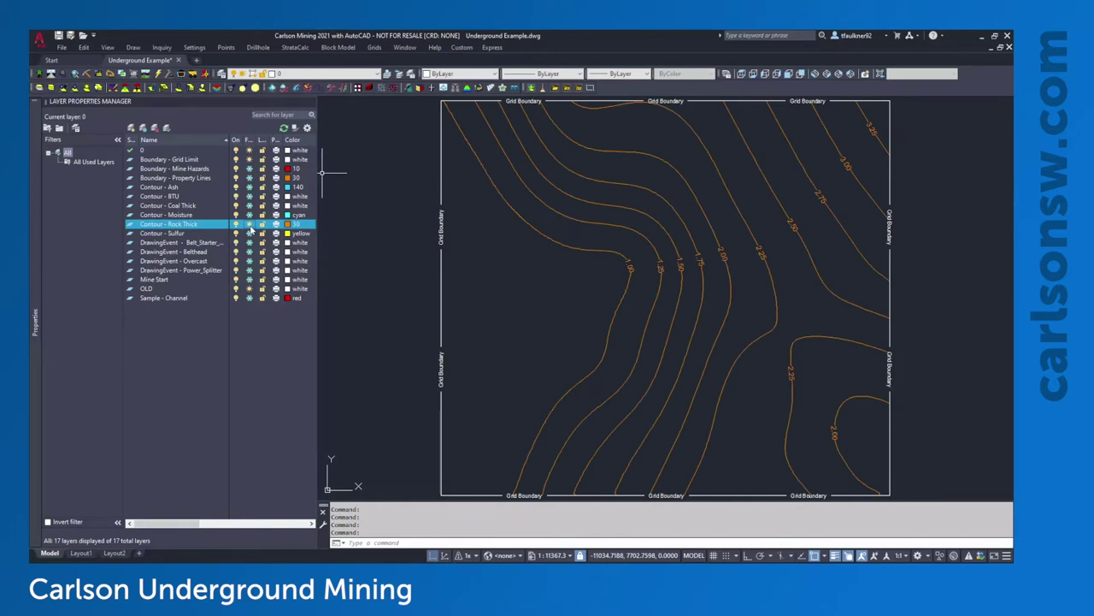
left_click(250, 225)
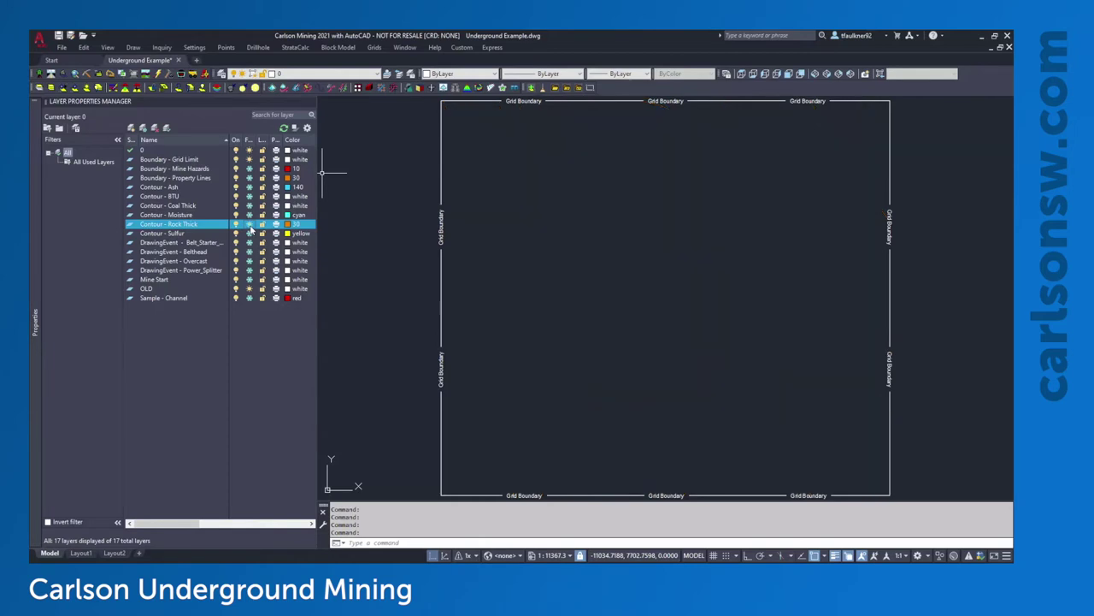
left_click(203, 244)
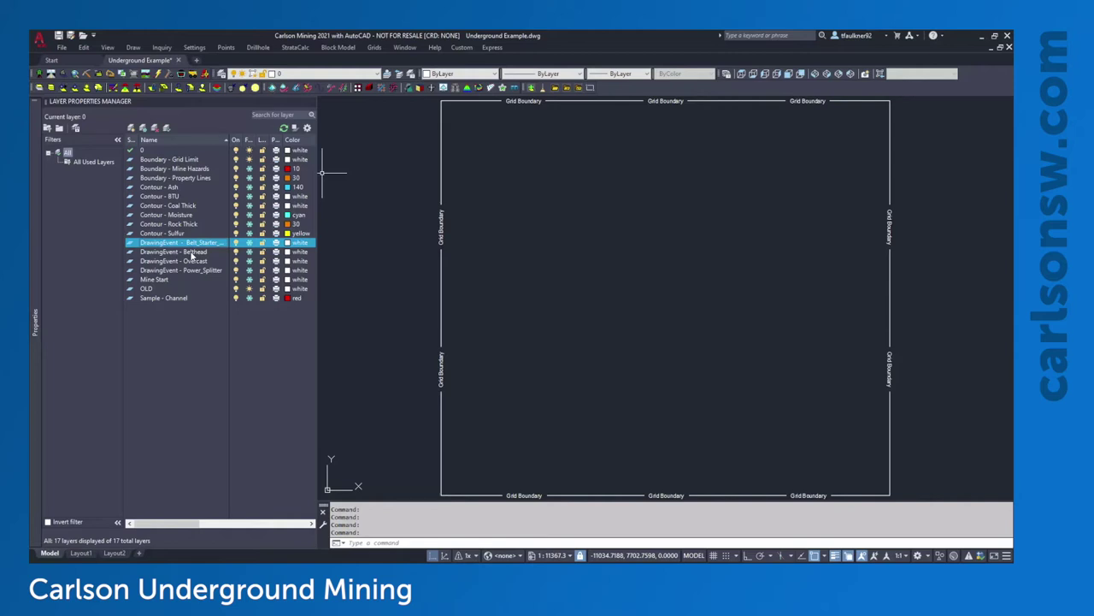
Review the DrawingEvent - Belthead, Overcast and Mine Start layers, then collapse the layer palette
left_click(192, 253)
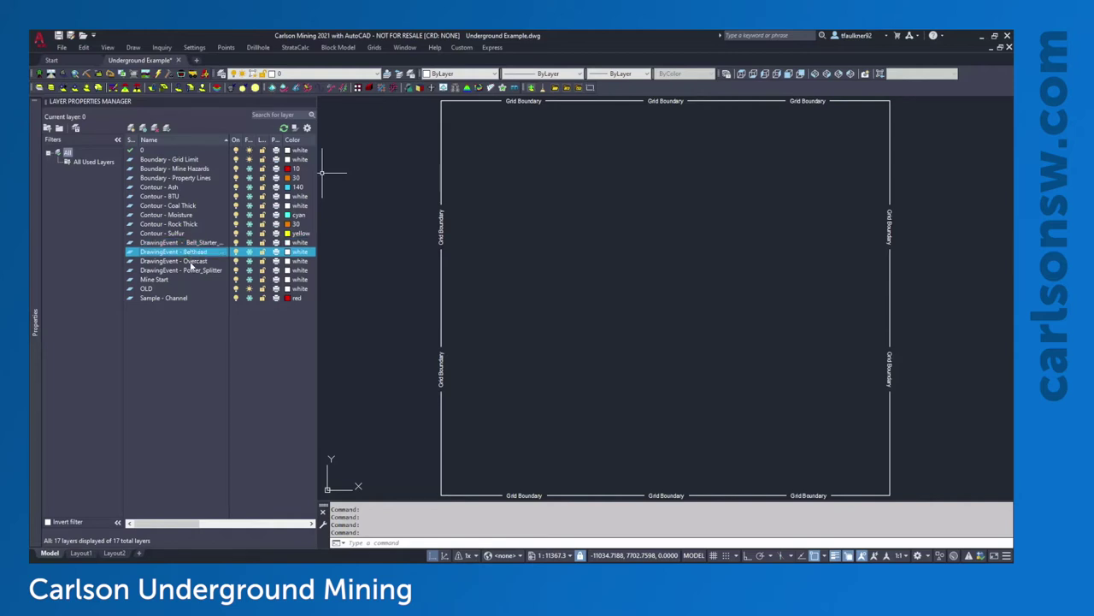
left_click(193, 261)
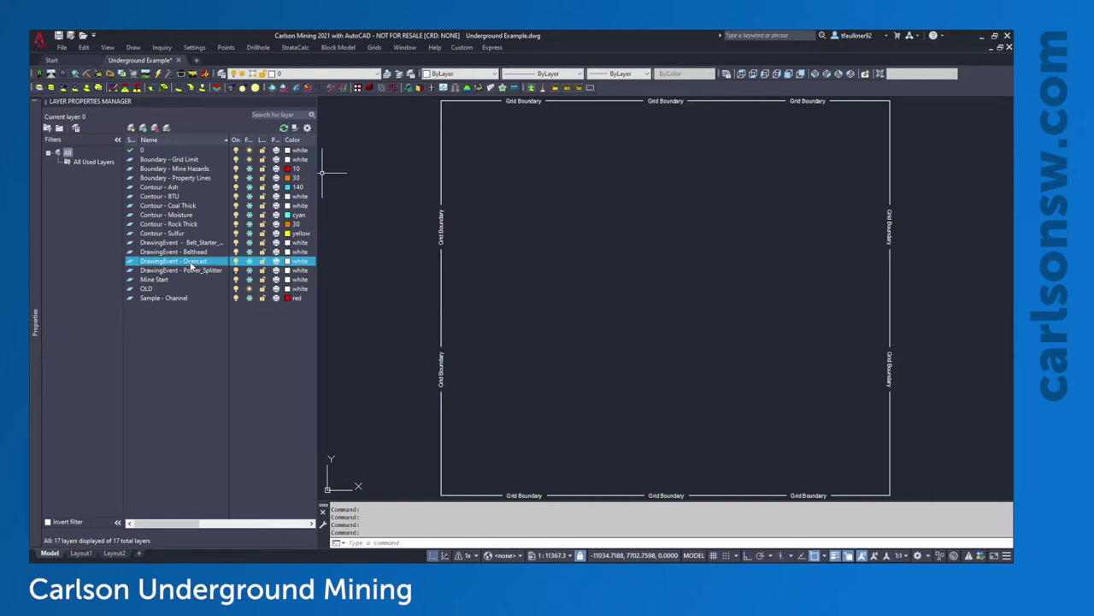
left_click(197, 253)
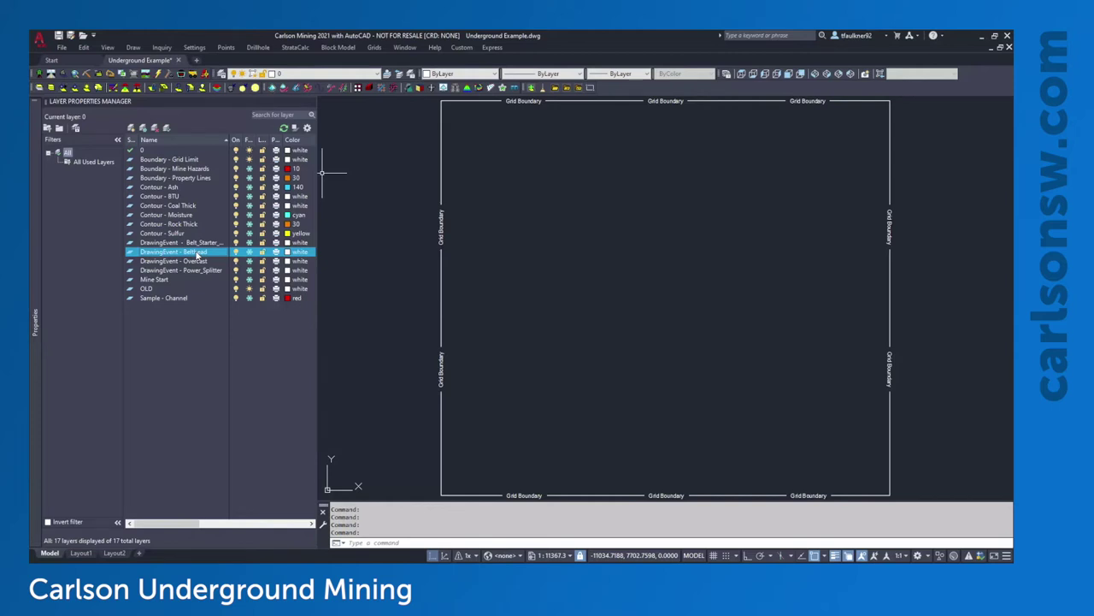
left_click(198, 264)
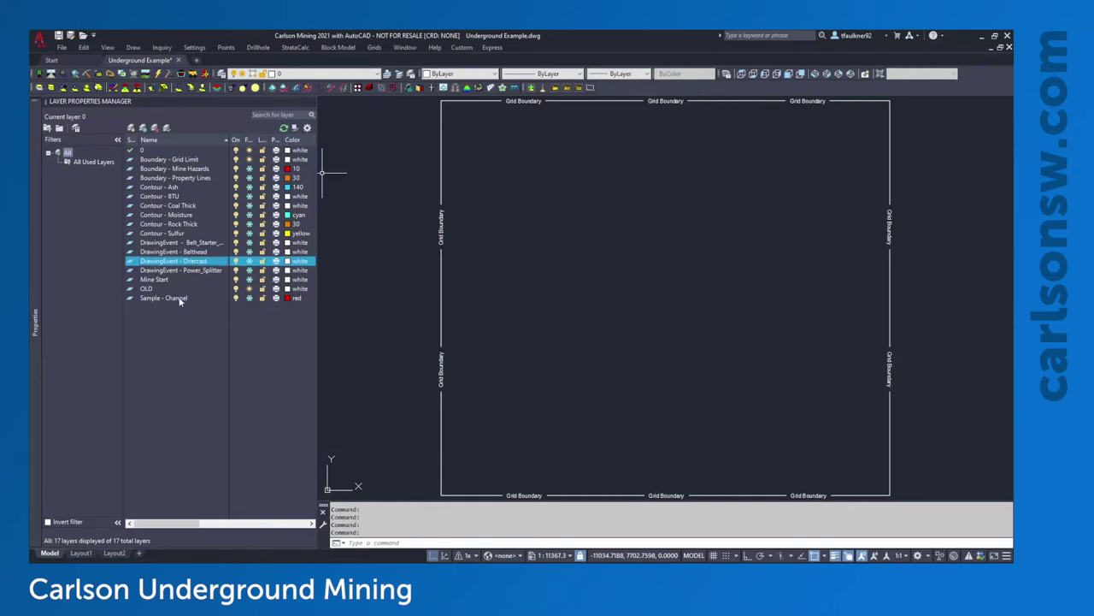
left_click(156, 280)
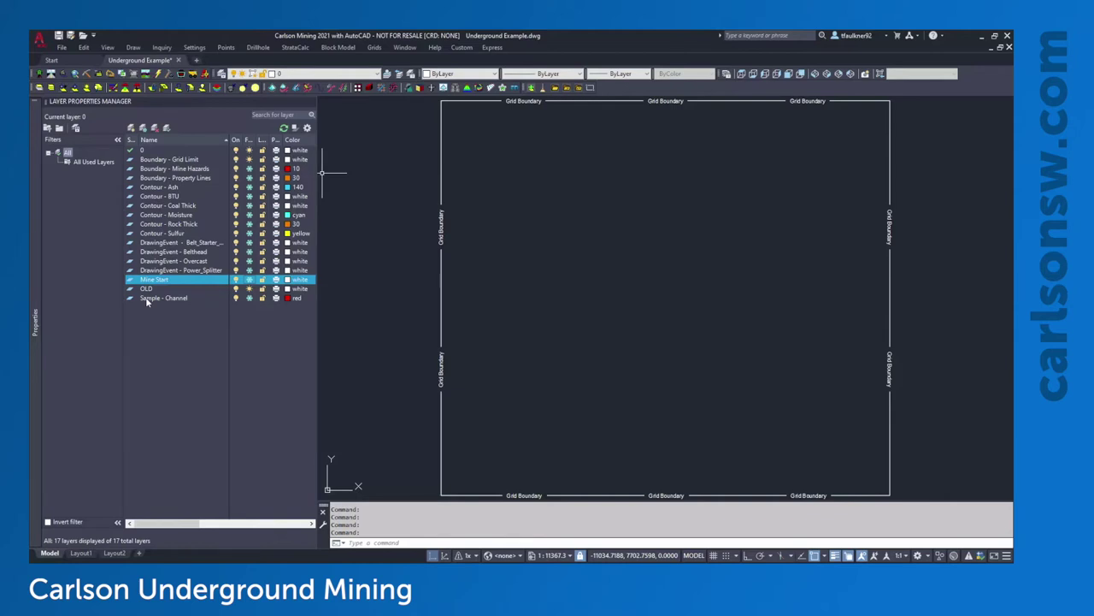
left_click(297, 106)
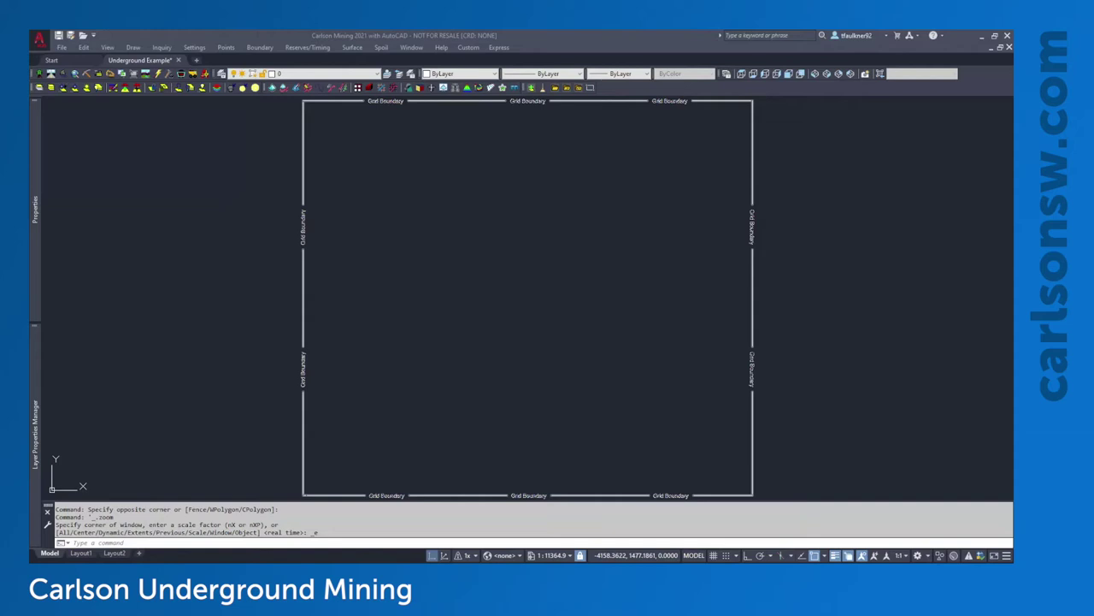
Pan the view right and thaw Contour - Coal Thick to show the 4.50–7.25 contours
mouse_move(427, 330)
middle_mouse_down()
mouse_move(530, 313)
mouse_move(643, 317)
middle_mouse_up()
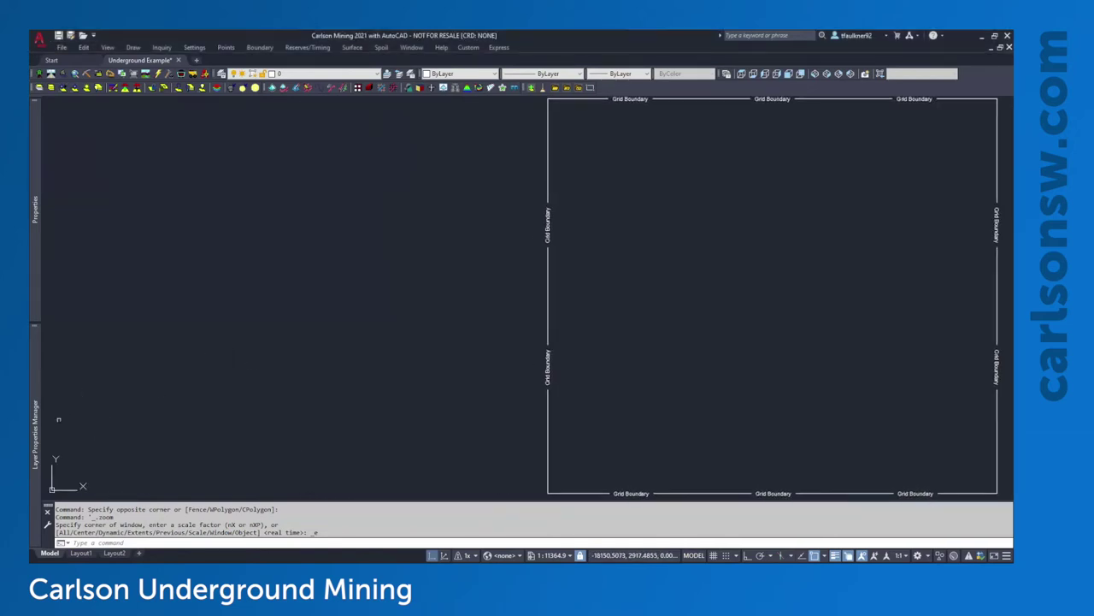
mouse_move(36, 436)
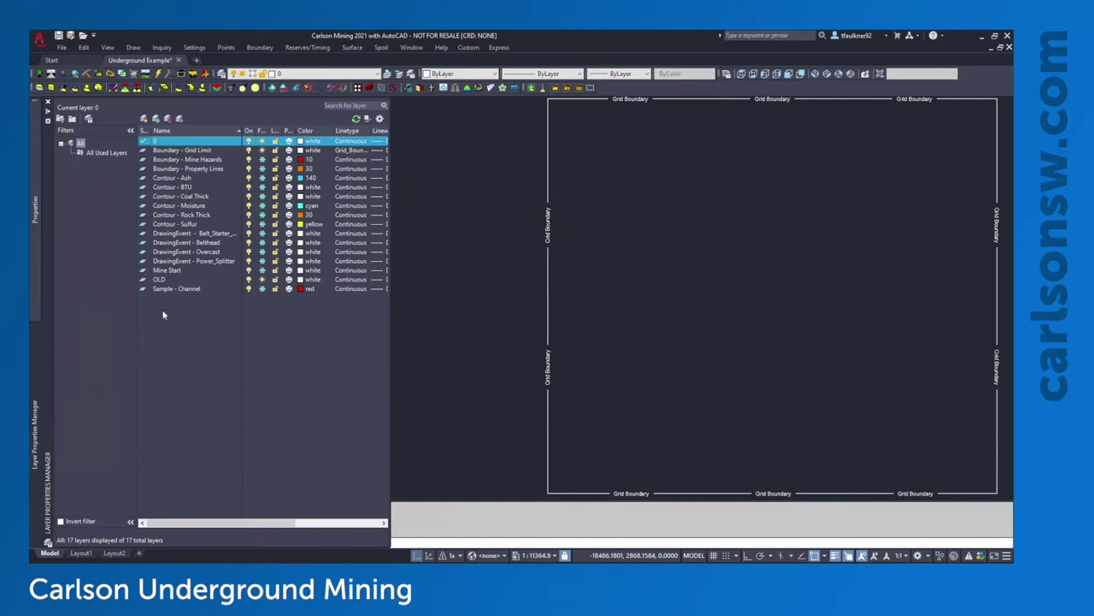
left_click(209, 195)
left_click(261, 196)
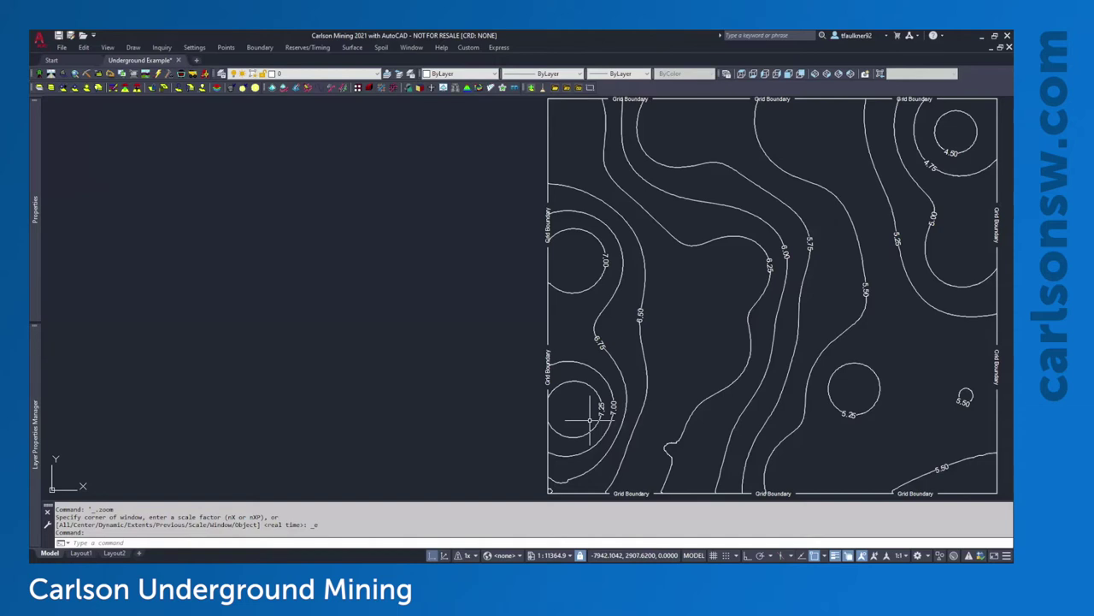
Freeze Contour - Coal Thick and Contour - BTU, and thaw Boundary - Property Lines
mouse_move(36, 411)
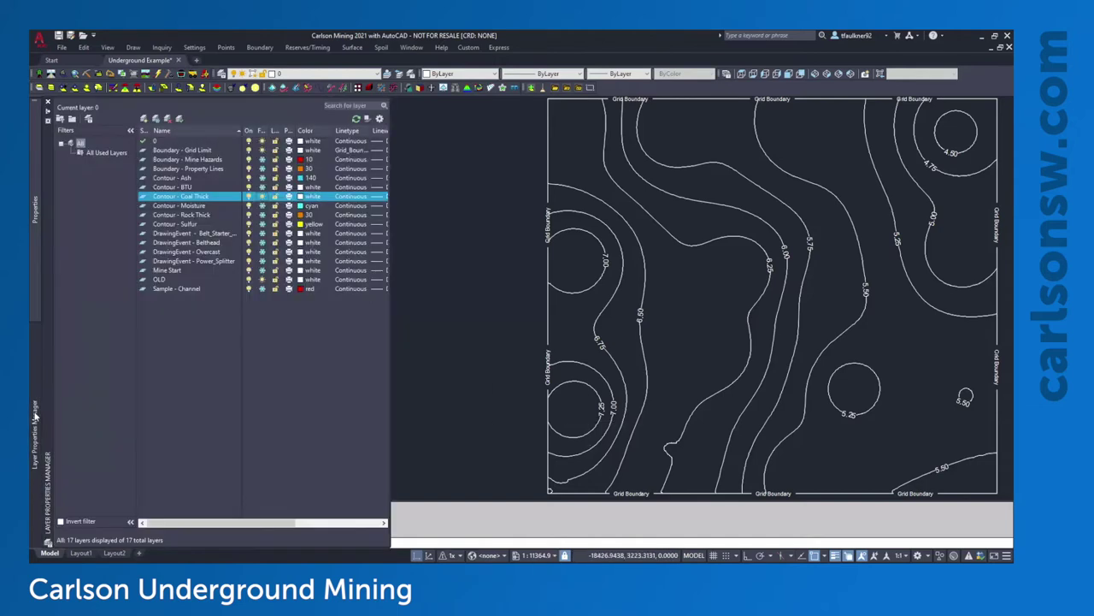
left_click(262, 196)
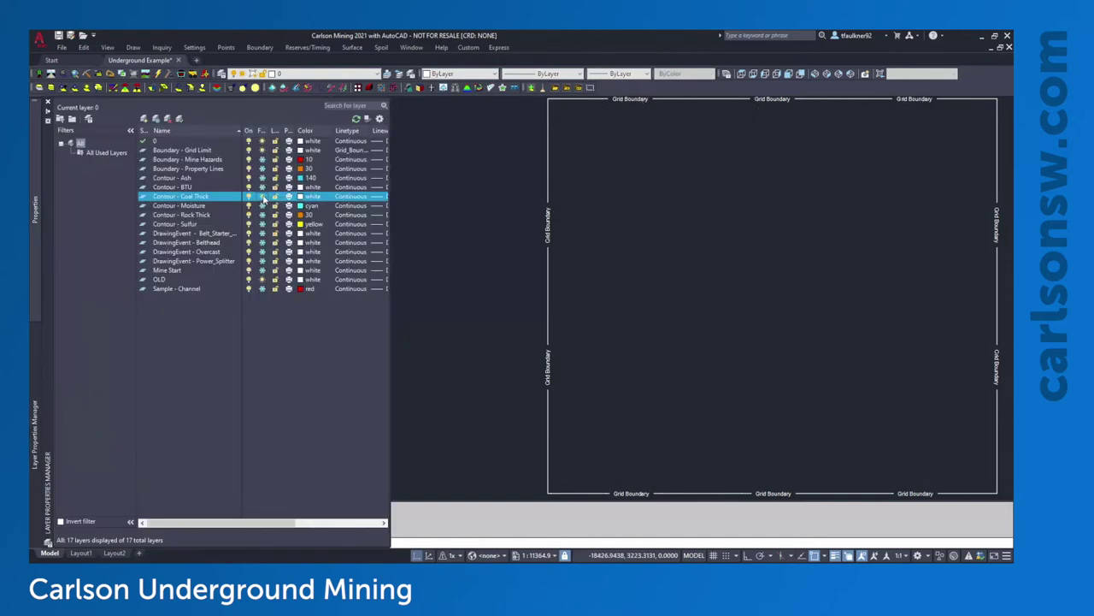
left_click(263, 188)
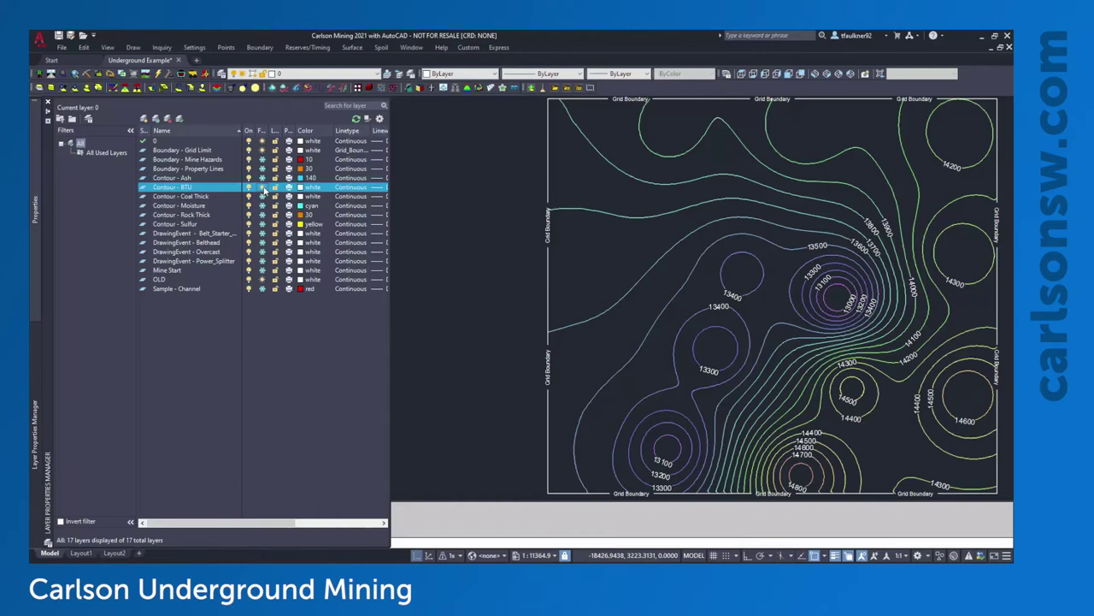
left_click(263, 188)
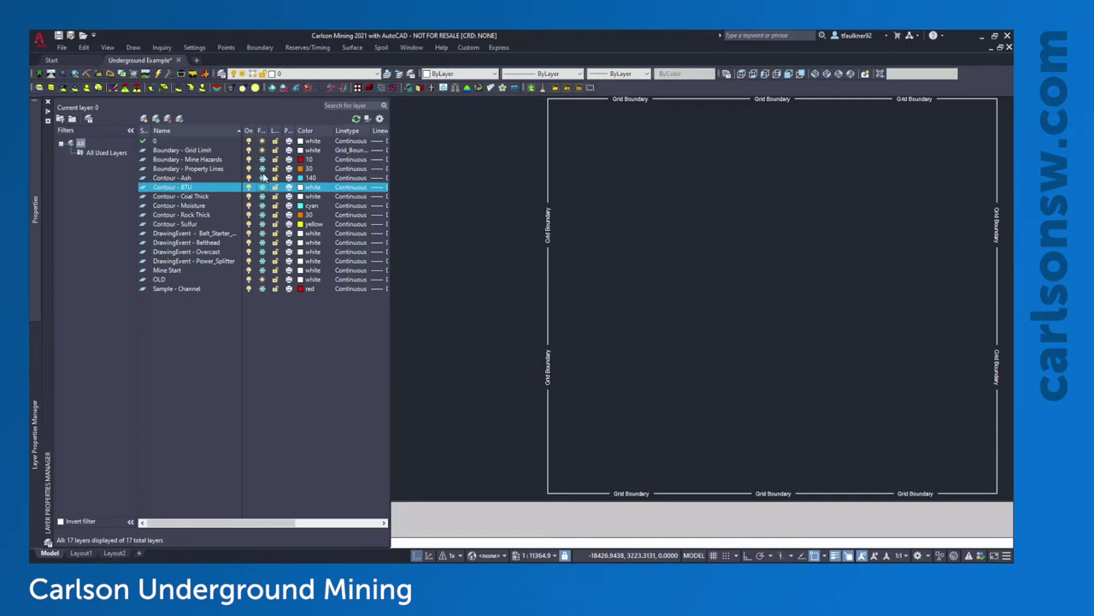
left_click(263, 170)
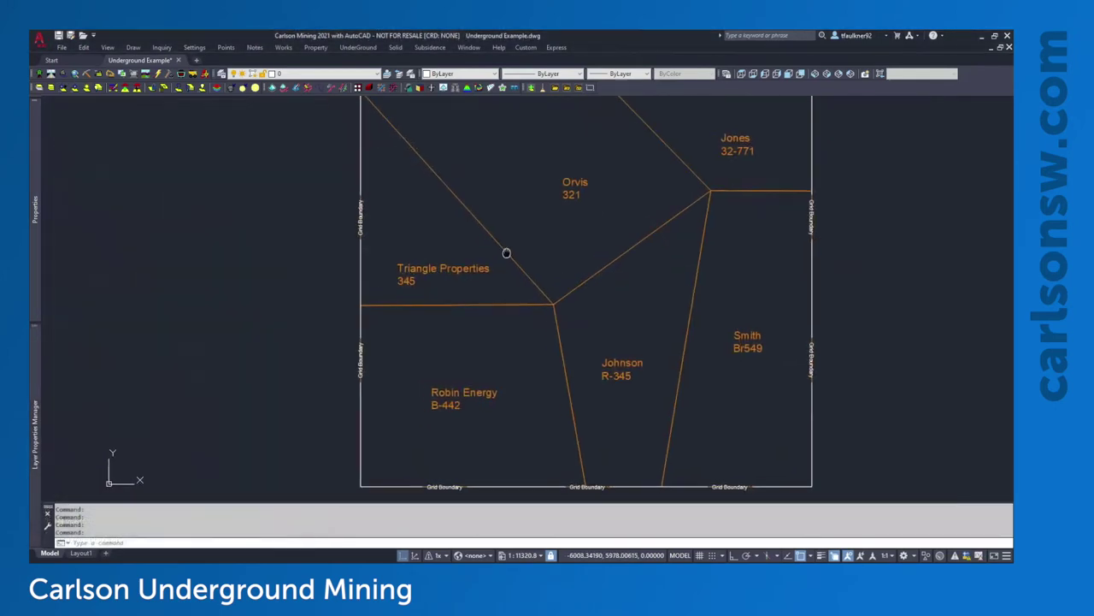
Create a new layer named 'Boundary - Neighbors' and choose its colour
mouse_move(42, 431)
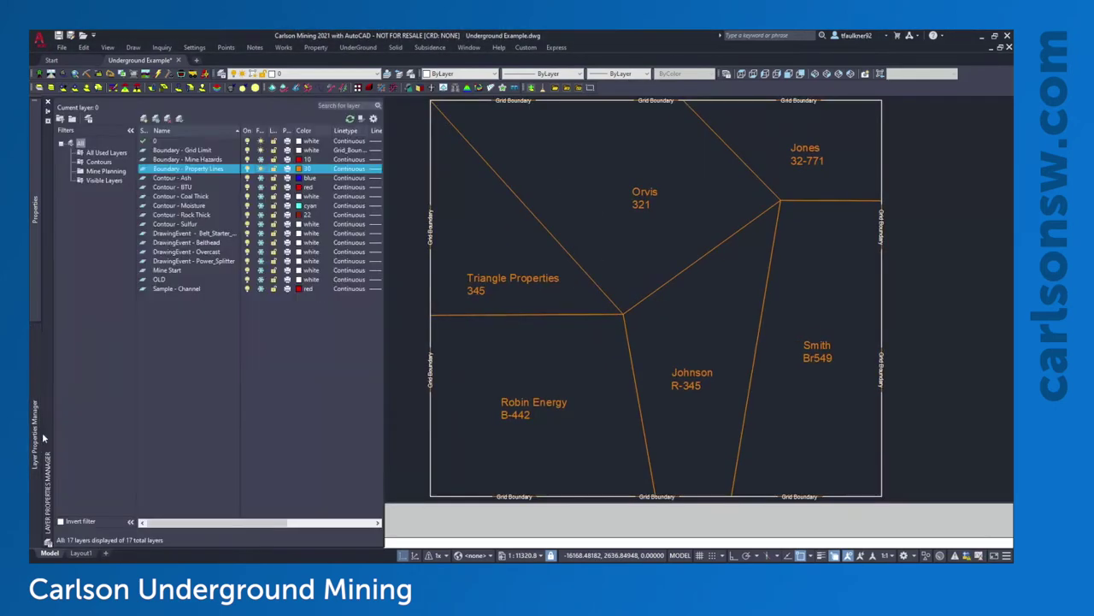
right_click(183, 342)
left_click(219, 111)
type("Boundary - N")
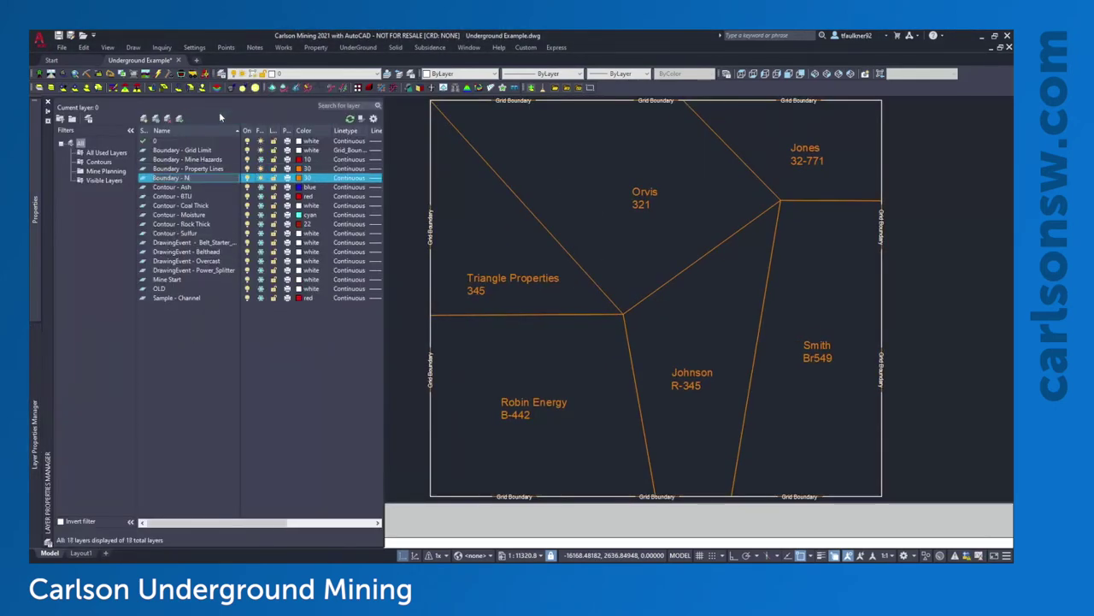
type("eighbors")
key("Return")
left_click(306, 177)
Confirm the red colour and make Boundary - Neighbors the current layer
key("Return")
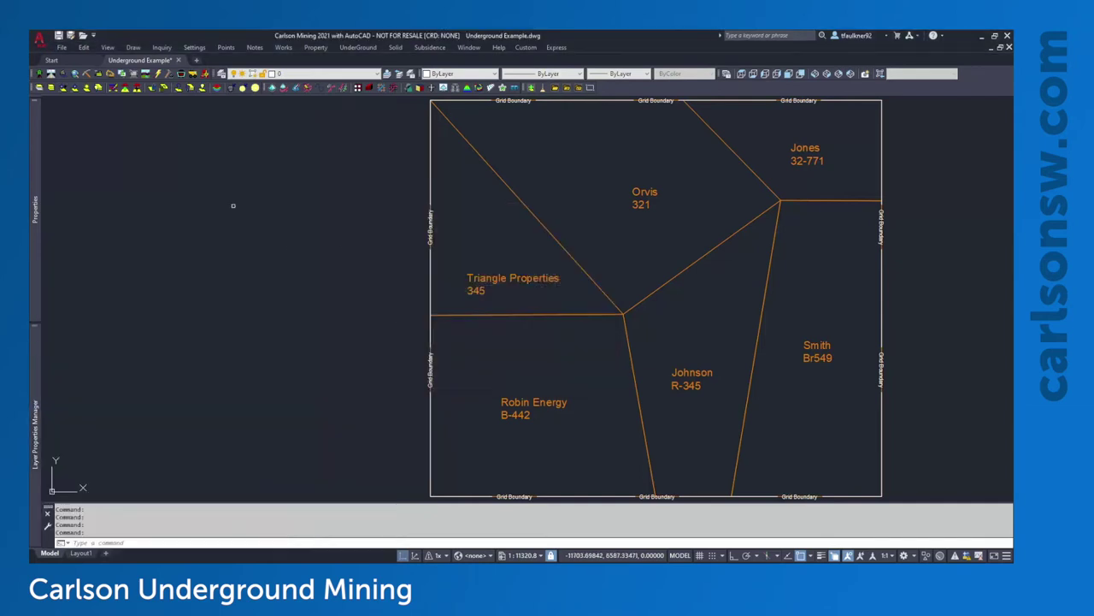
mouse_move(35, 431)
double_click(188, 177)
middle_click_drag(630, 268, 520, 267)
Draw a 2DP polyline along the Jones parcel boundary from the top to the right Grid Boundary
type("2dp")
key("Return")
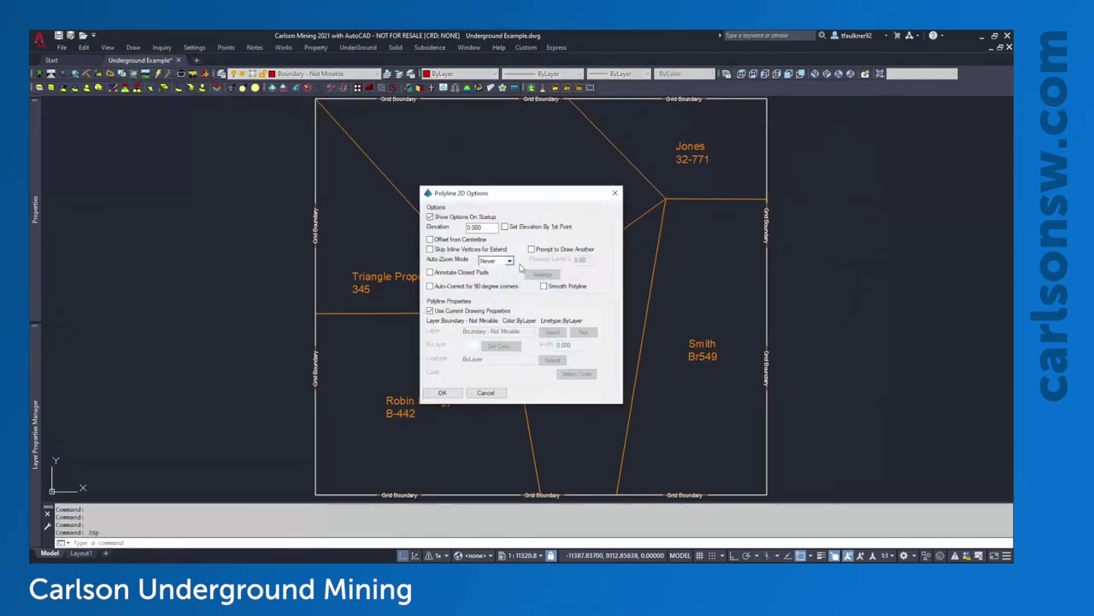
key("Return")
scroll(543, 190, "up", 4)
left_click(496, 187)
left_click(573, 245)
left_click(737, 441)
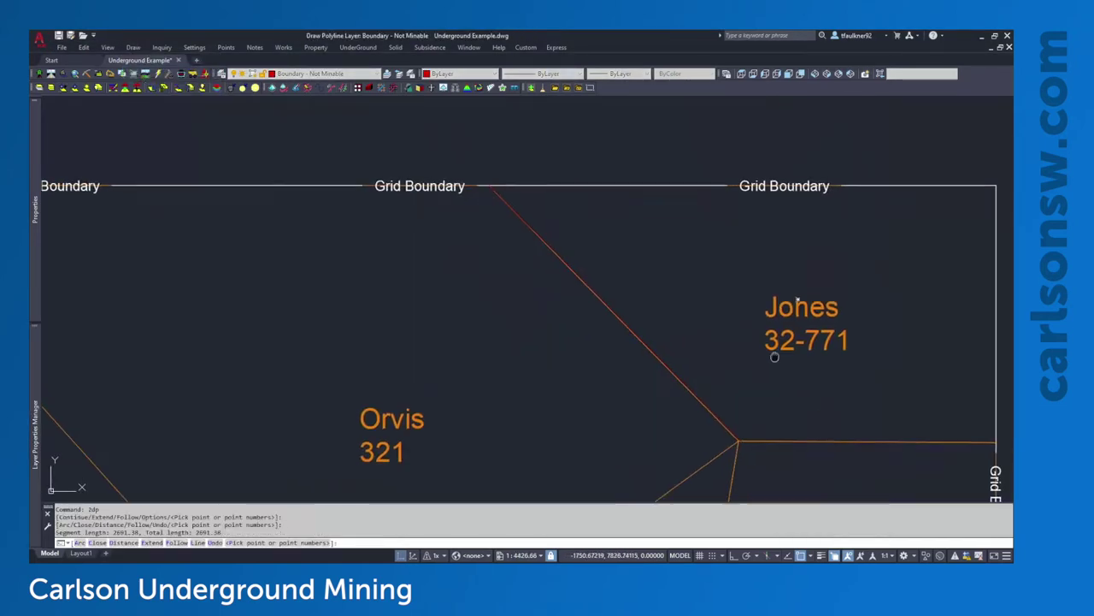
middle_click_drag(774, 357, 588, 323)
left_click(806, 407)
key("Return")
Select the new red polyline and check its vertex without stretching it
scroll(574, 420, "up", 2)
scroll(598, 430, "down", 2)
left_click(564, 334)
left_click(550, 334)
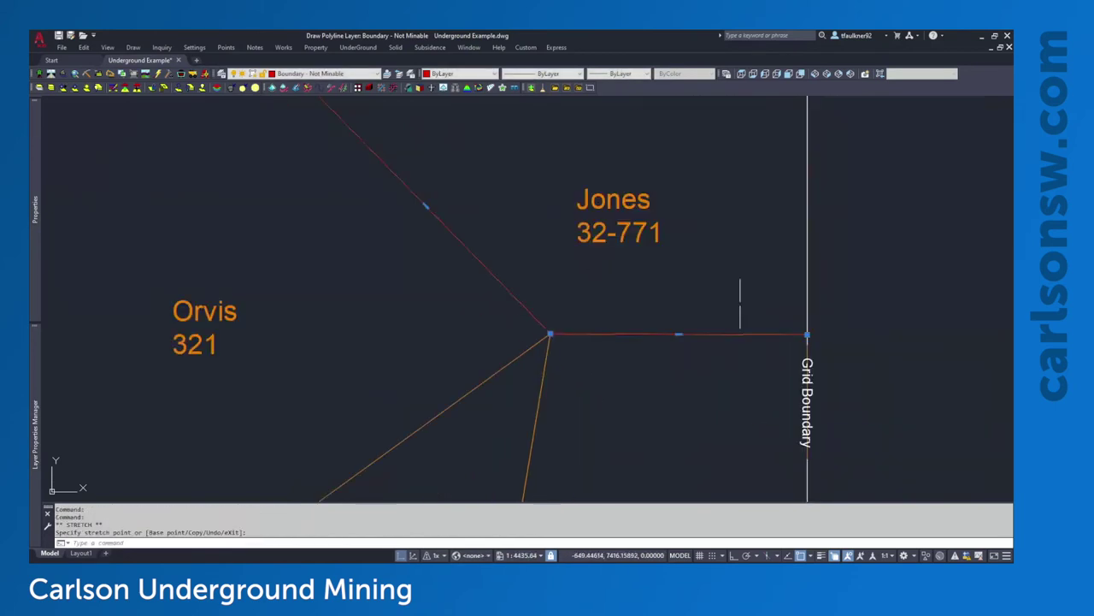
scroll(740, 308, "up", 3)
key("Escape")
scroll(628, 330, "down", 4)
Offset the boundary polyline 200 toward the lower-left side
left_click(84, 47)
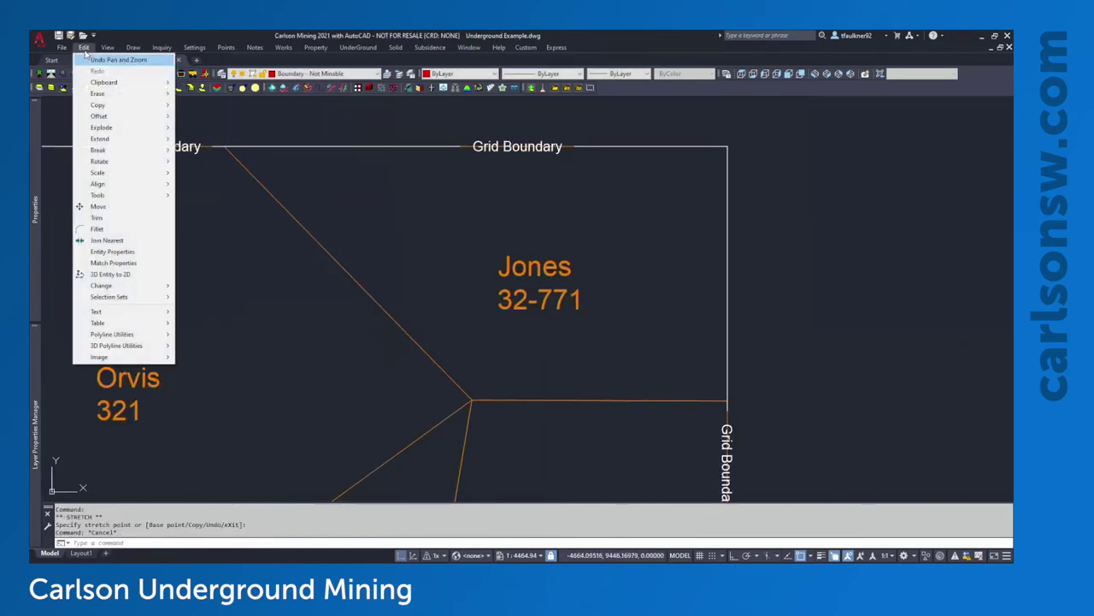
left_click(214, 114)
type("200")
key("Return")
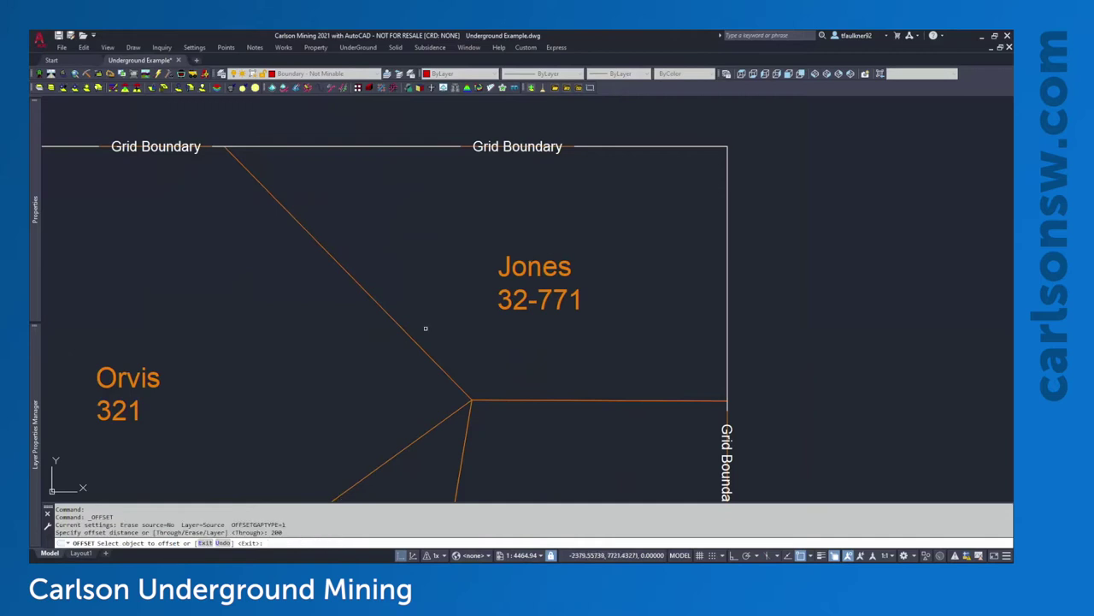
left_click(416, 345)
left_click(459, 381)
left_click(401, 386)
key("Return")
Extend the red boundary lines to the grid boundary
left_click(83, 47)
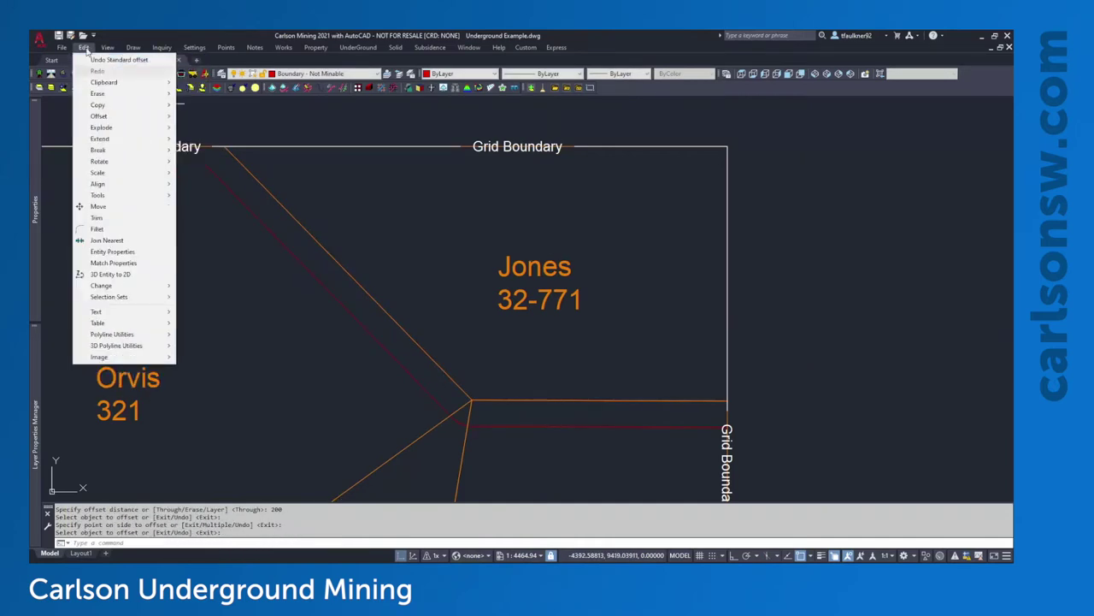
mouse_move(101, 139)
left_click(196, 137)
key("Return")
scroll(726, 427, "up", 10)
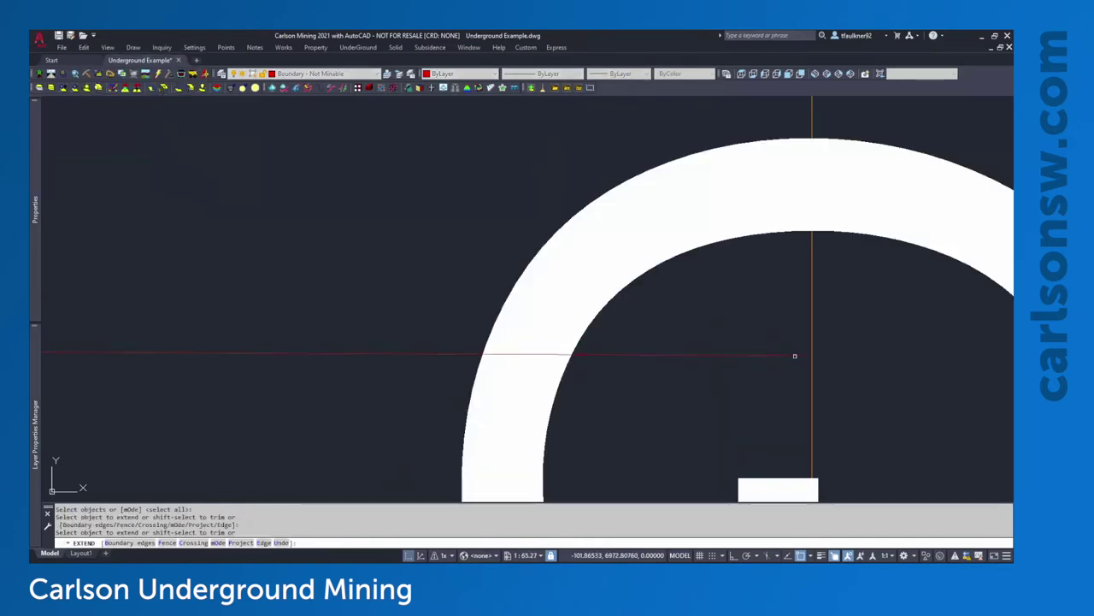
key("Escape")
scroll(794, 356, "down", 10)
scroll(493, 316, "up", 3)
Freeze the Property Lines layer by picking a property line, then delete the upper red line
left_click(267, 215)
left_click(291, 255)
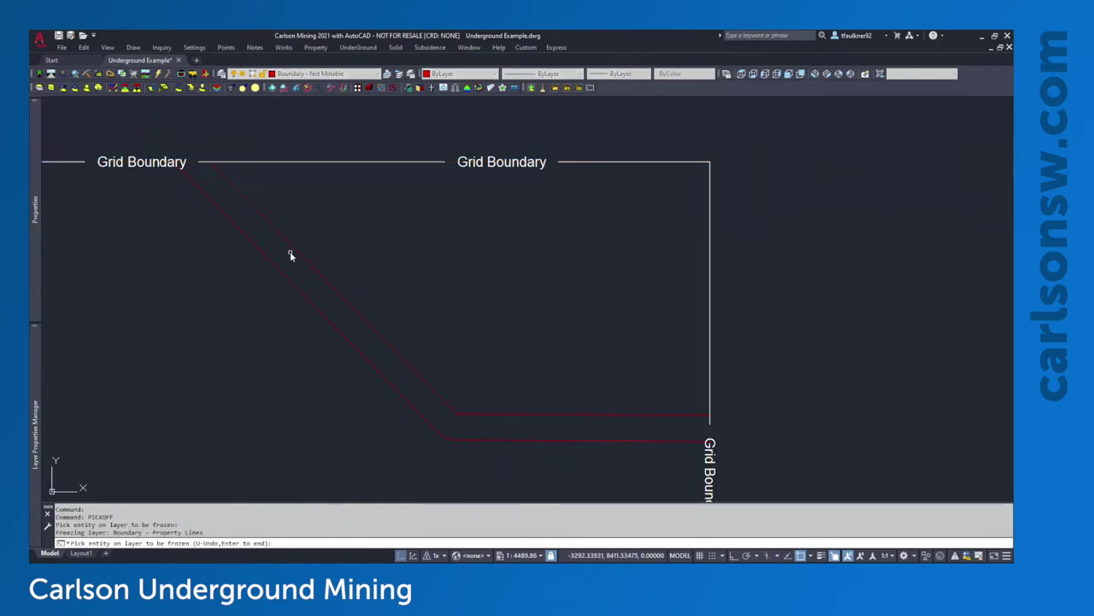
key("Return")
left_click(290, 255)
key("Delete")
Hatch the upper-right corner zone with the ANSI31 pattern and zoom out to the full drawing
left_click(133, 47)
mouse_move(171, 240)
left_click(261, 239)
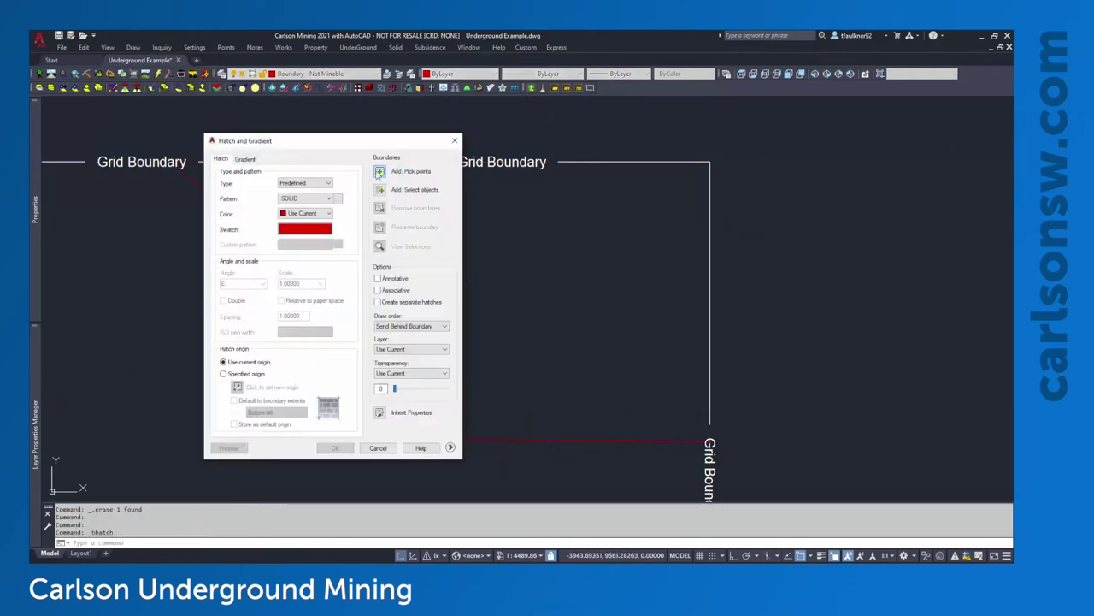
left_click(380, 171)
left_click(416, 235)
key("Return")
left_click(328, 199)
left_click(299, 223)
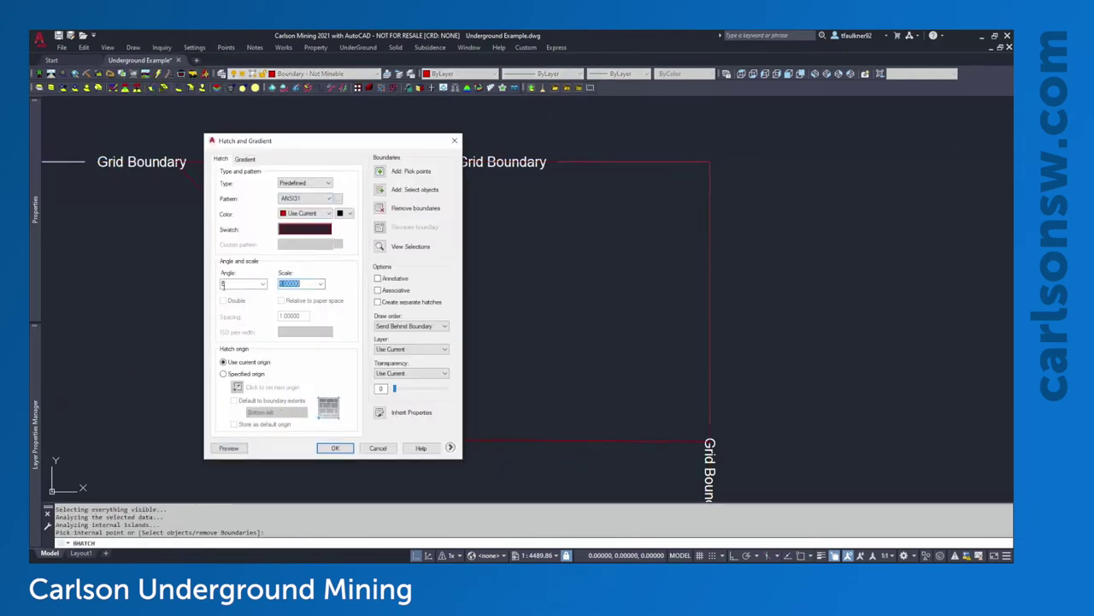
left_click(335, 448)
middle_click(465, 330)
middle_click(464, 330)
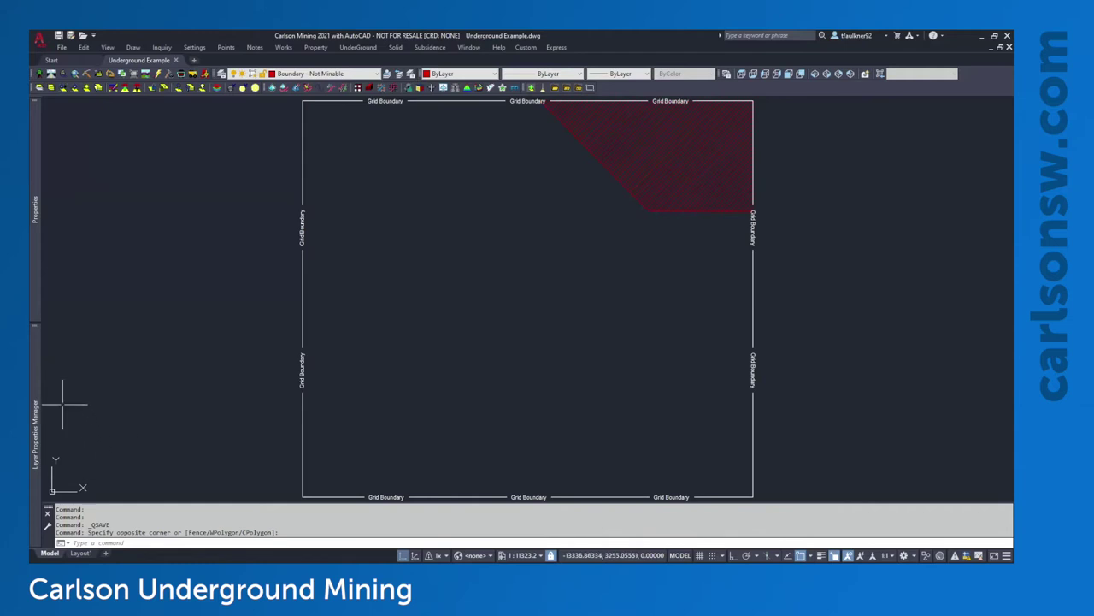
mouse_move(35, 381)
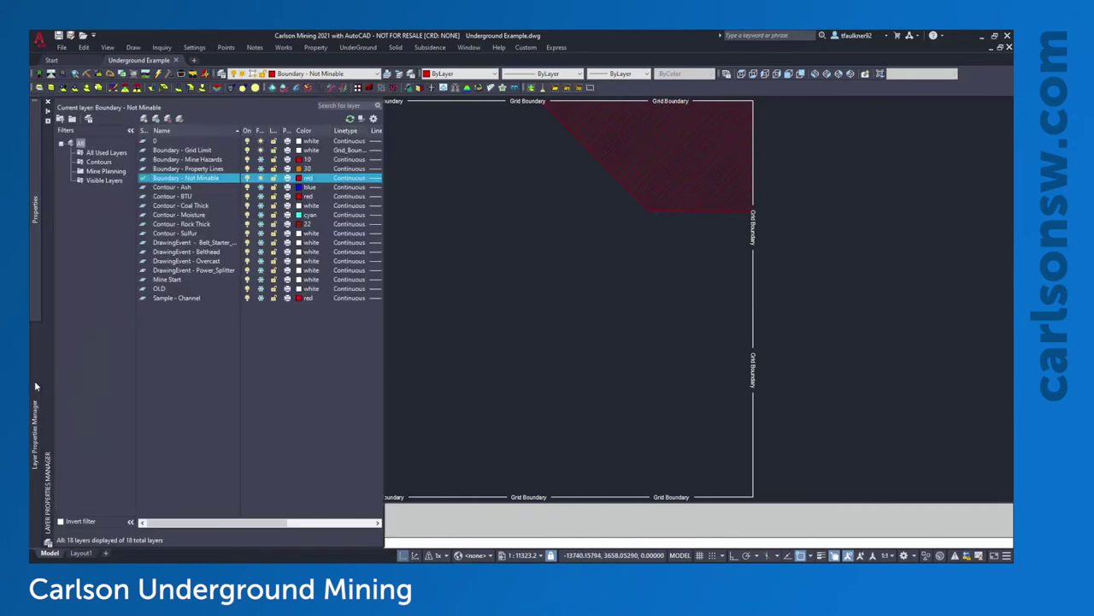
left_click(191, 280)
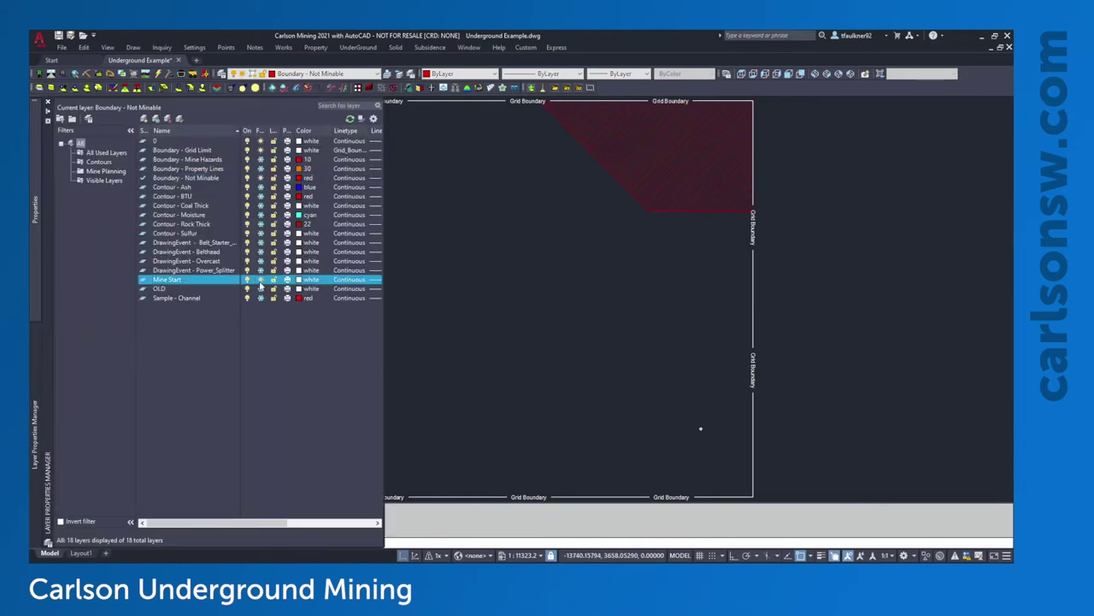
scroll(704, 419, "up", 6)
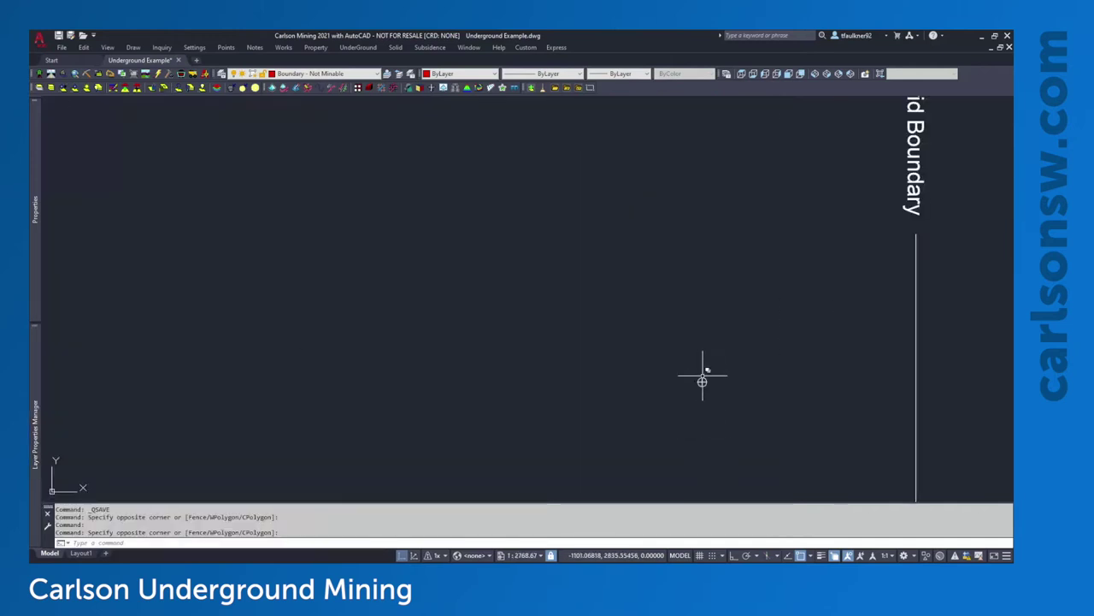
scroll(718, 411, "down", 5)
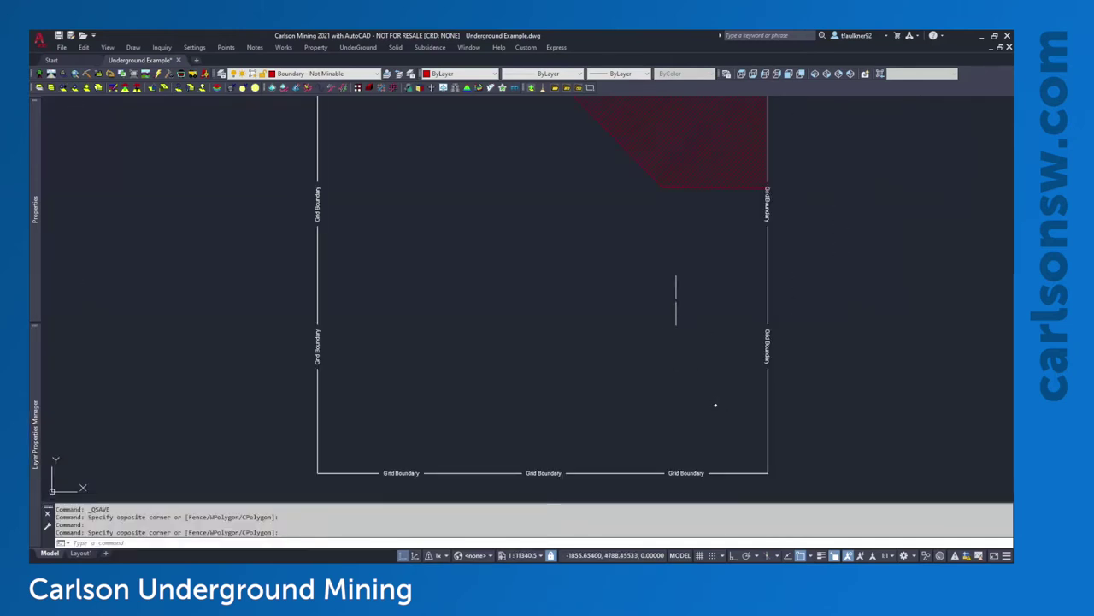
middle_click_drag(675, 294, 621, 302)
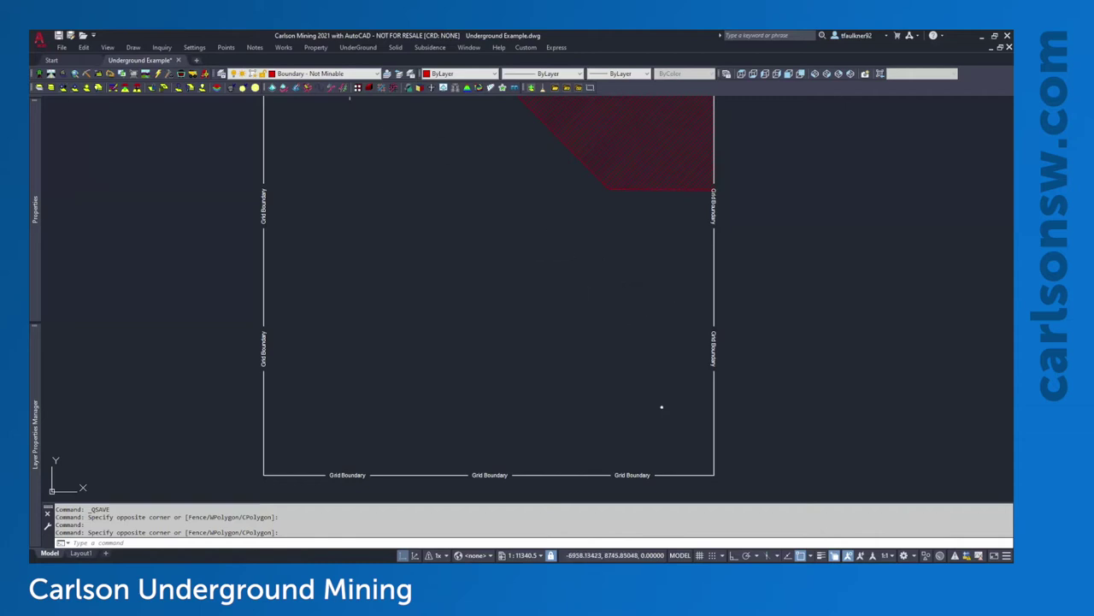
Load the UGNDMINE menu and start an Advanced Projections belt at the boundary intersection, azimuth 315
left_click(181, 75)
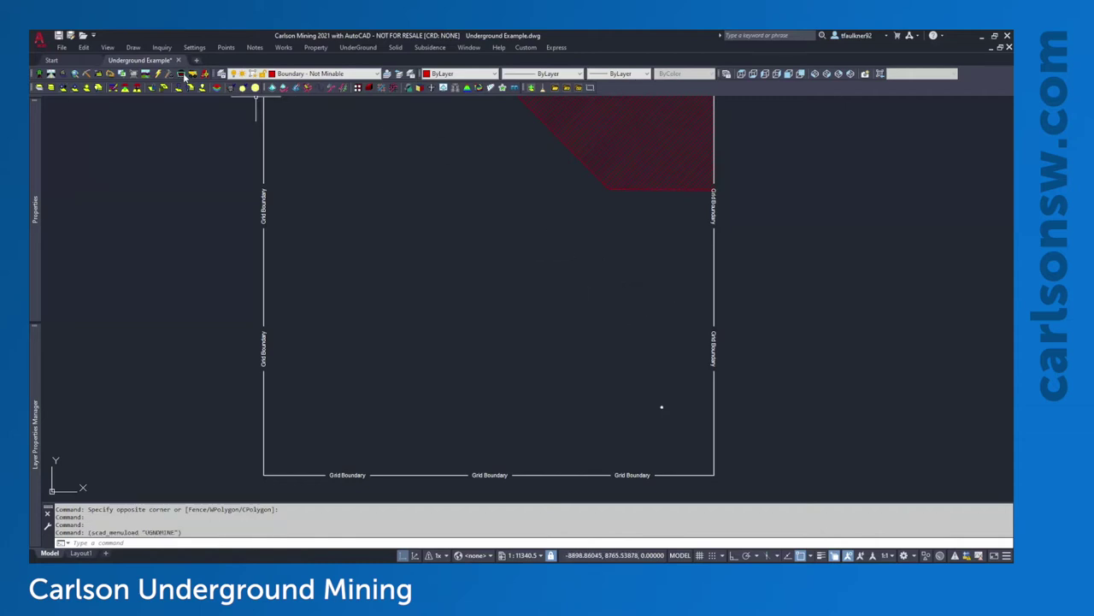
left_click(280, 48)
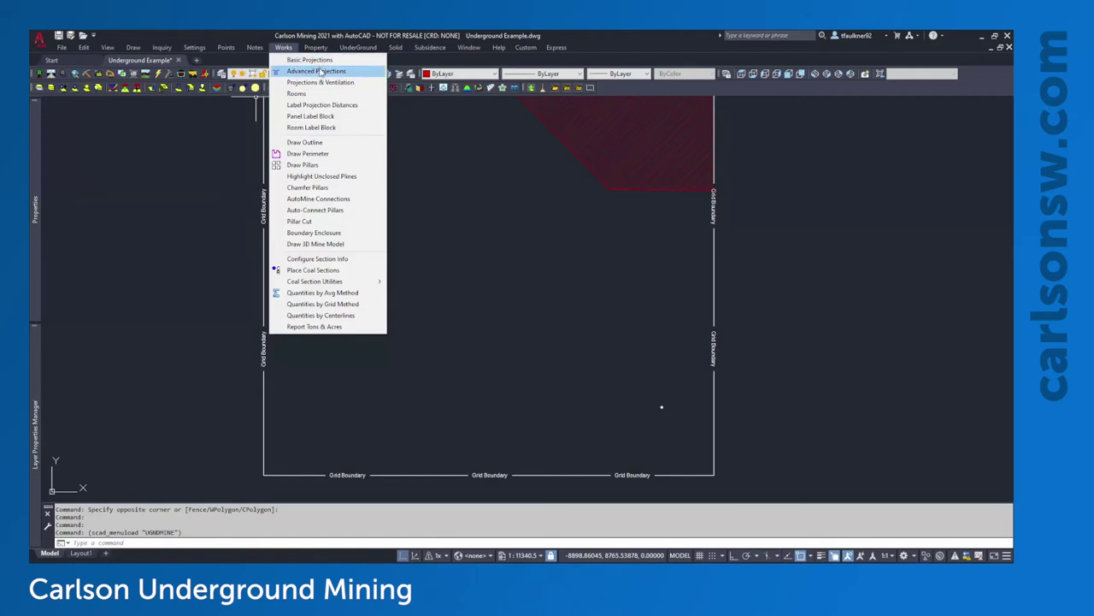
left_click(321, 71)
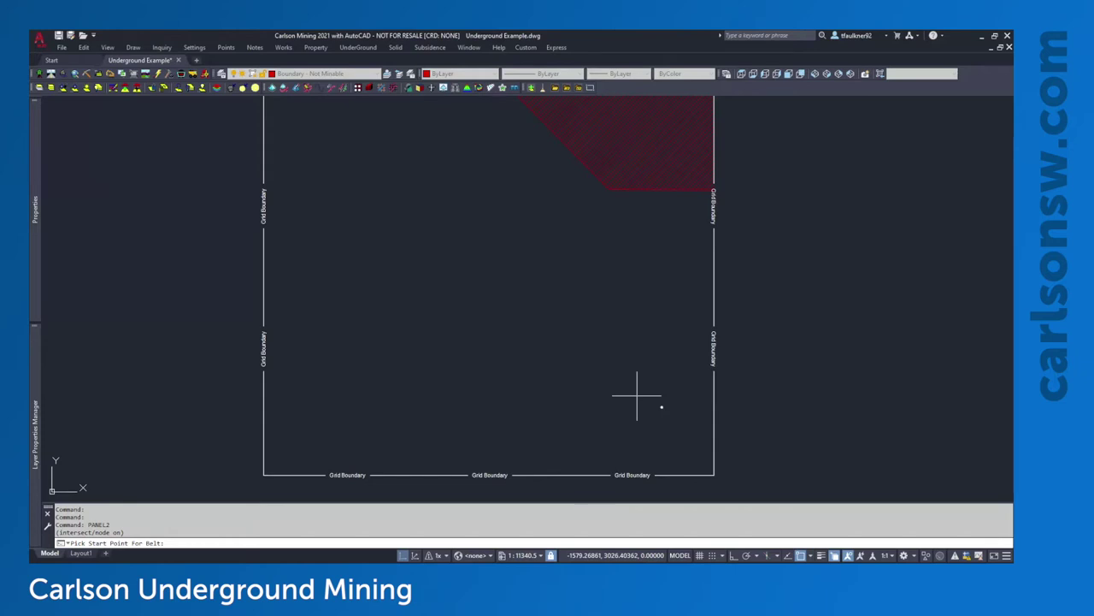
scroll(659, 402, "up", 10)
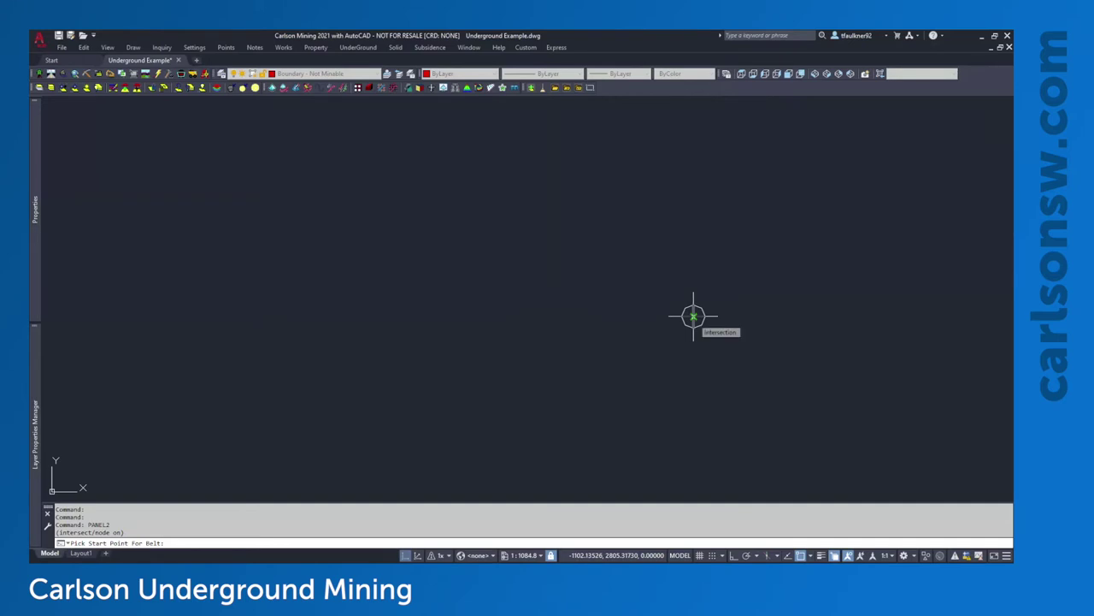
left_click(693, 316)
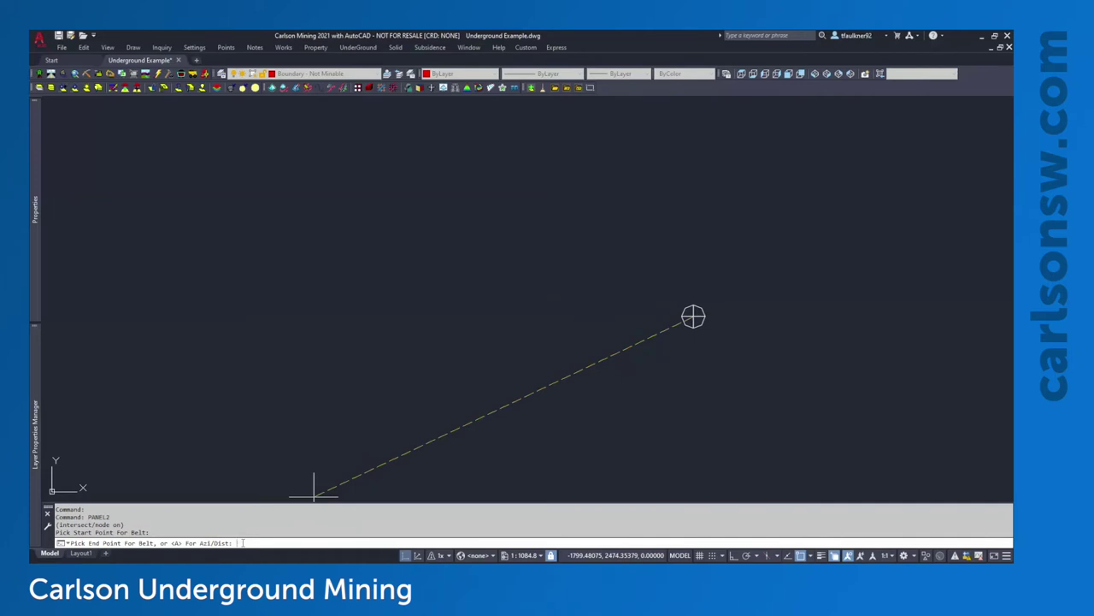
type("A")
key("Return")
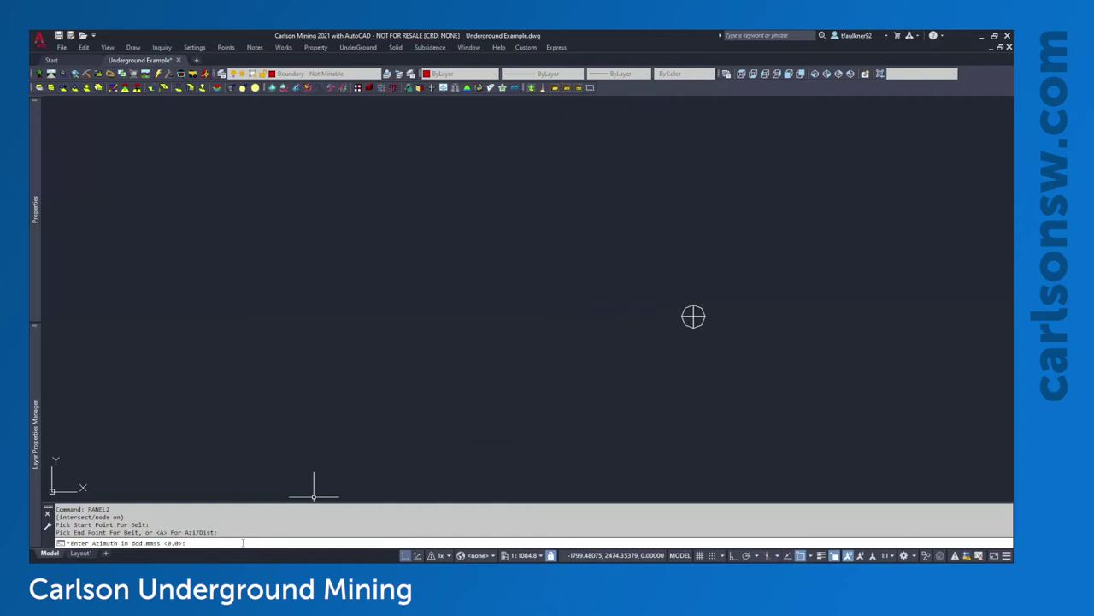
type("315")
key("Return")
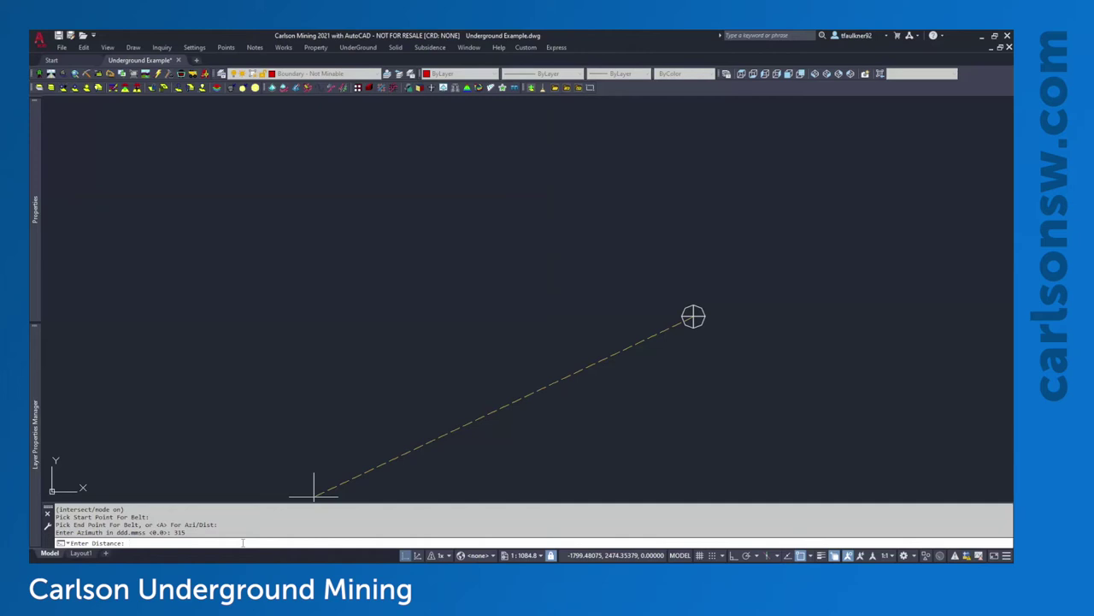
Enter belt length 1381.2 with 4 entries left and 4 entries right
scroll(667, 300, "down", 10)
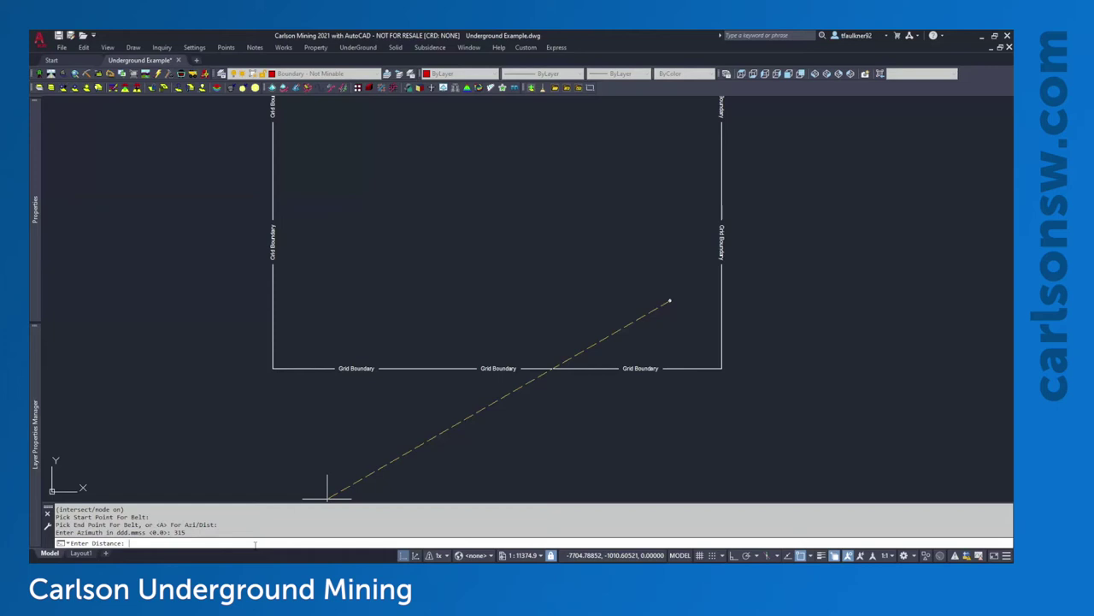
type("1381.2")
key("Return")
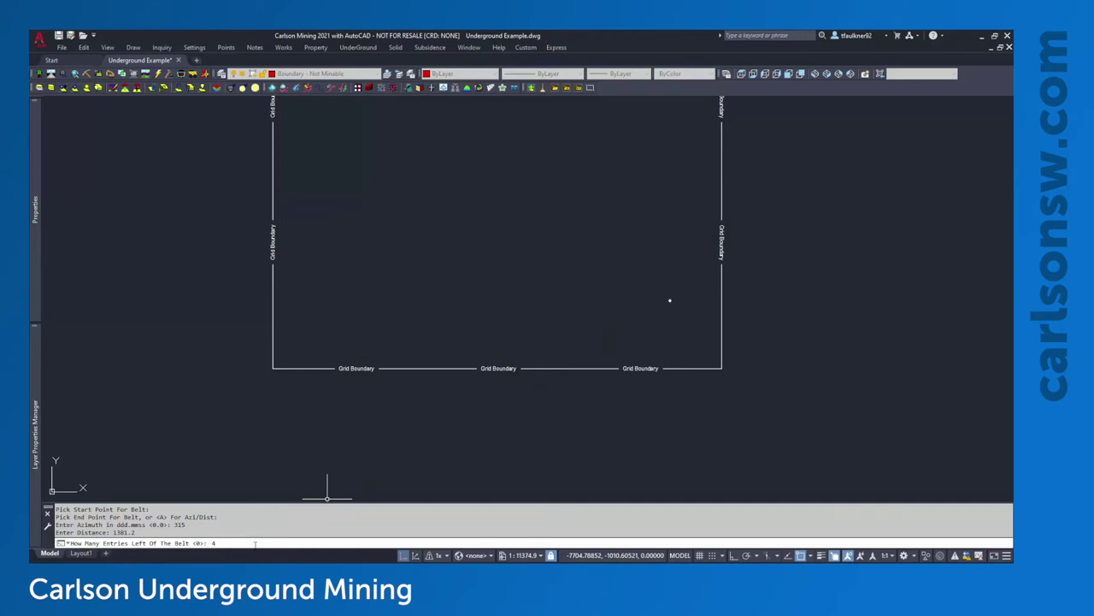
type("4")
key("Return")
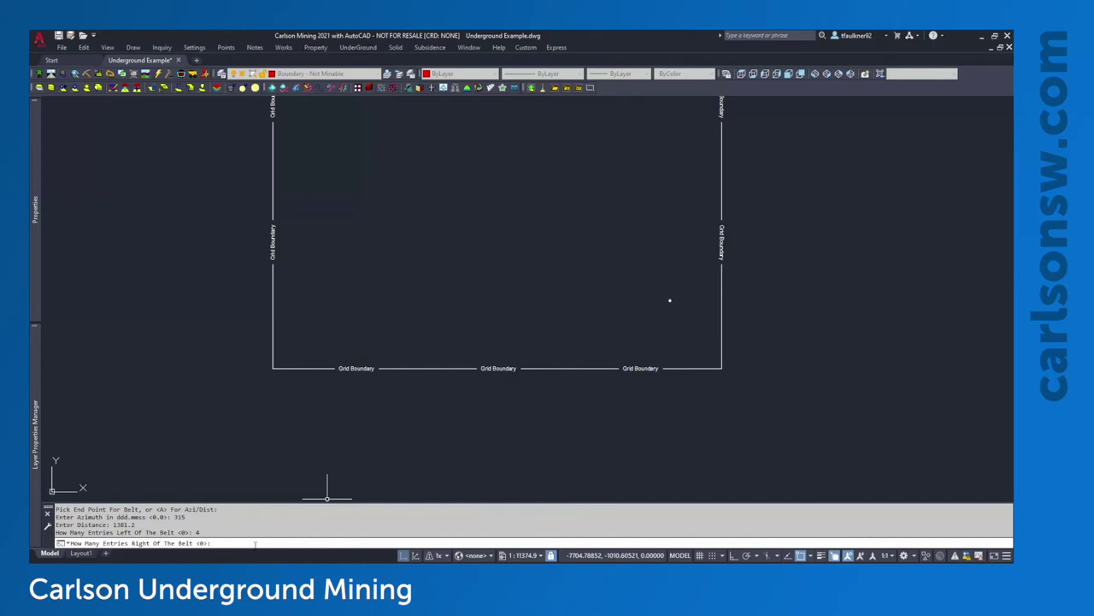
key("Return")
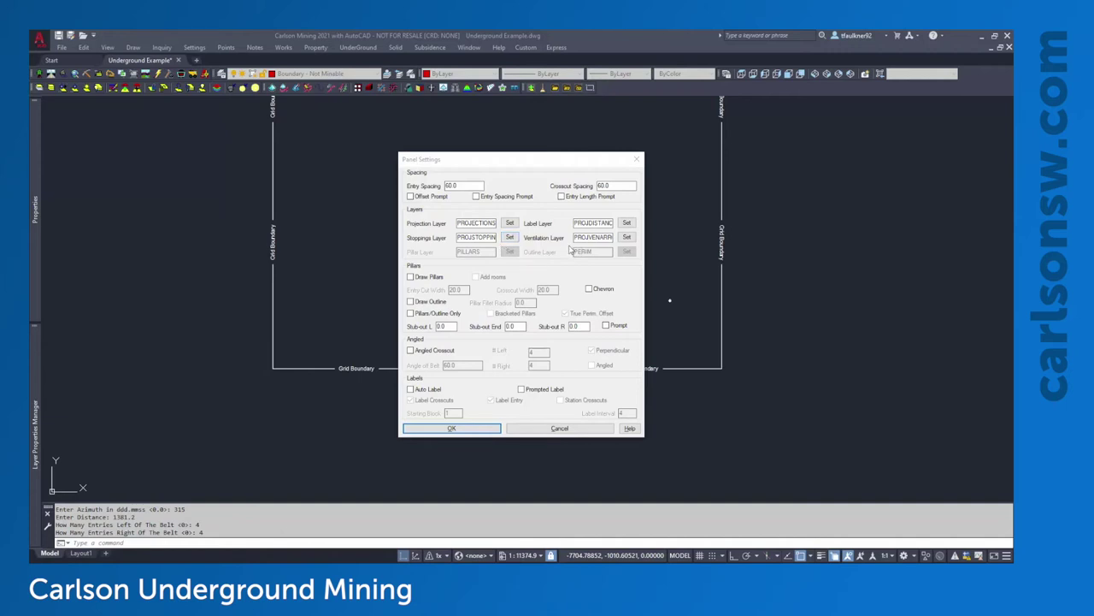
Enable Draw Pillars in Panel Settings, keeping 20.0 cut widths and 60.0 spacing
left_click(424, 277)
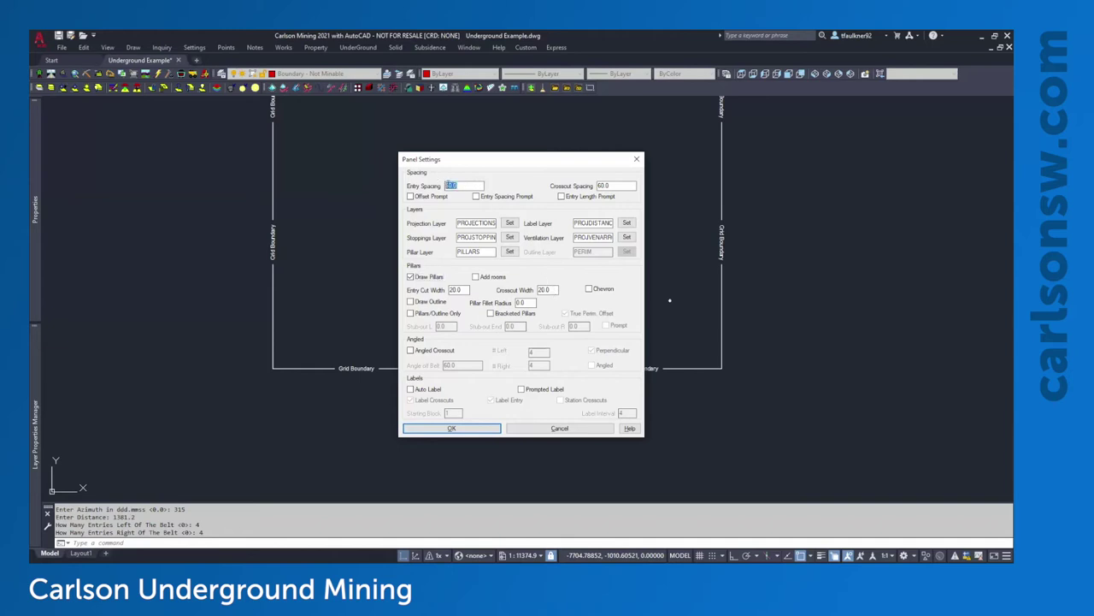
Enable Draw Outline in Panel Settings, keeping the 20.0 entry cut width
left_click(455, 290)
left_click(464, 288)
left_click(410, 301)
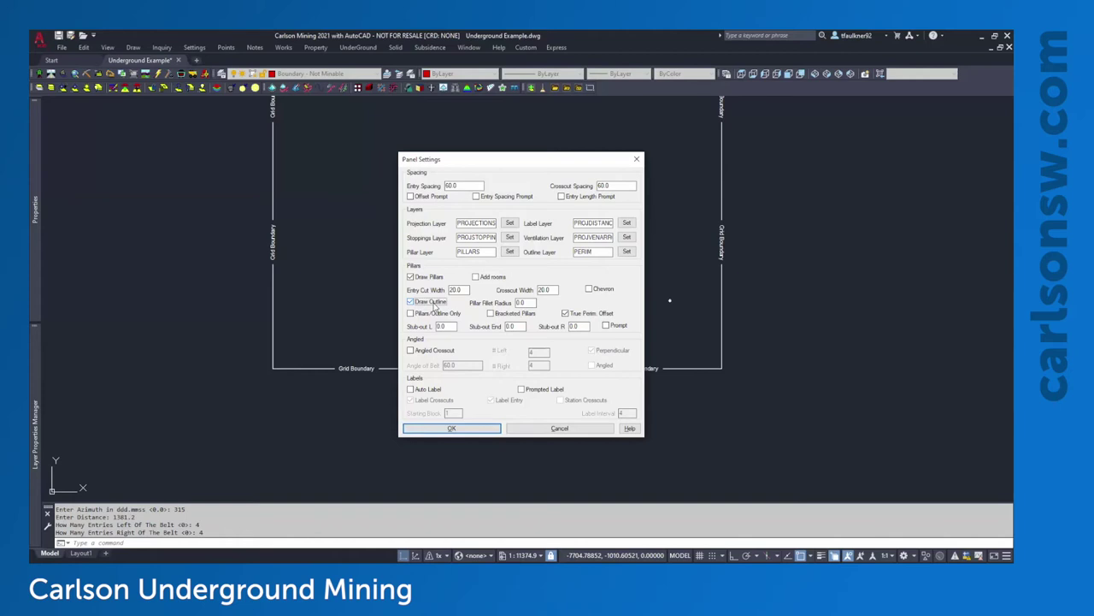
Accept the panel settings and draw the panel with stoppings and ventilation arrows turned off
left_click(453, 428)
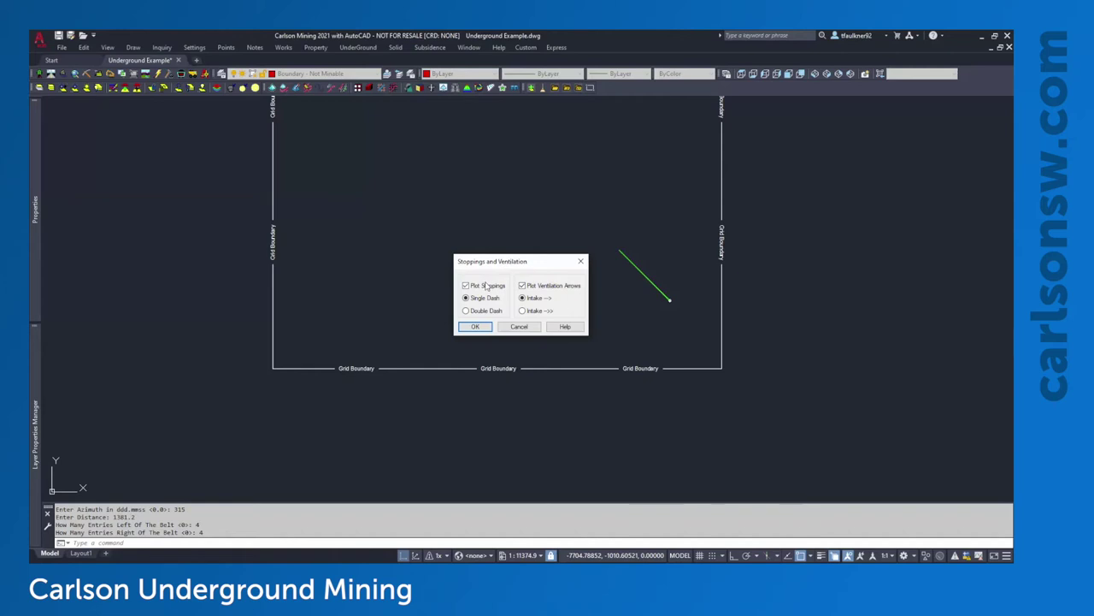
left_click(490, 287)
left_click(523, 289)
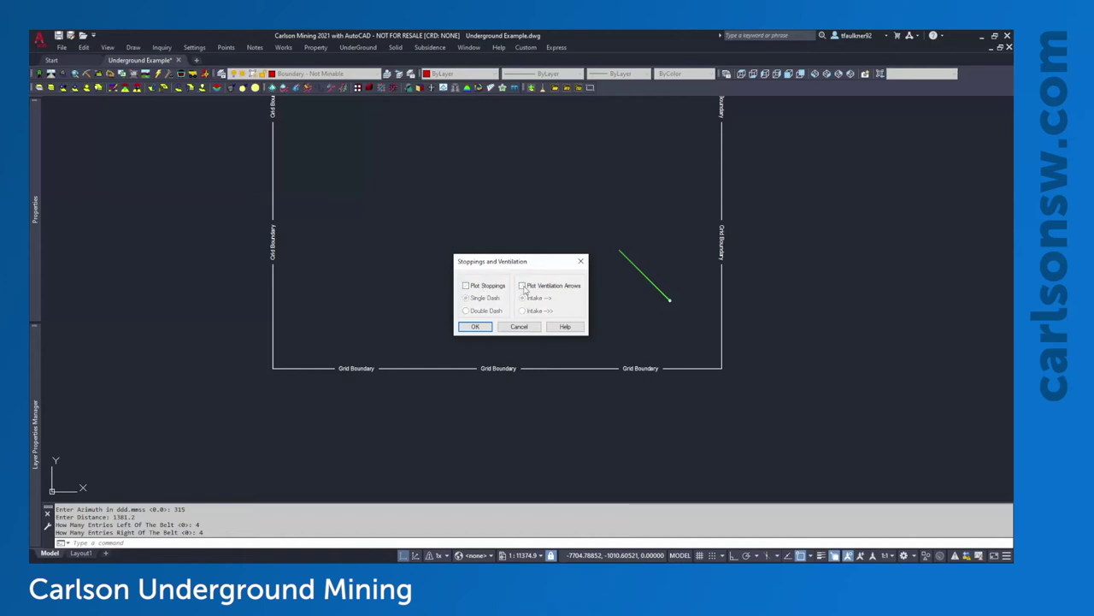
left_click(475, 326)
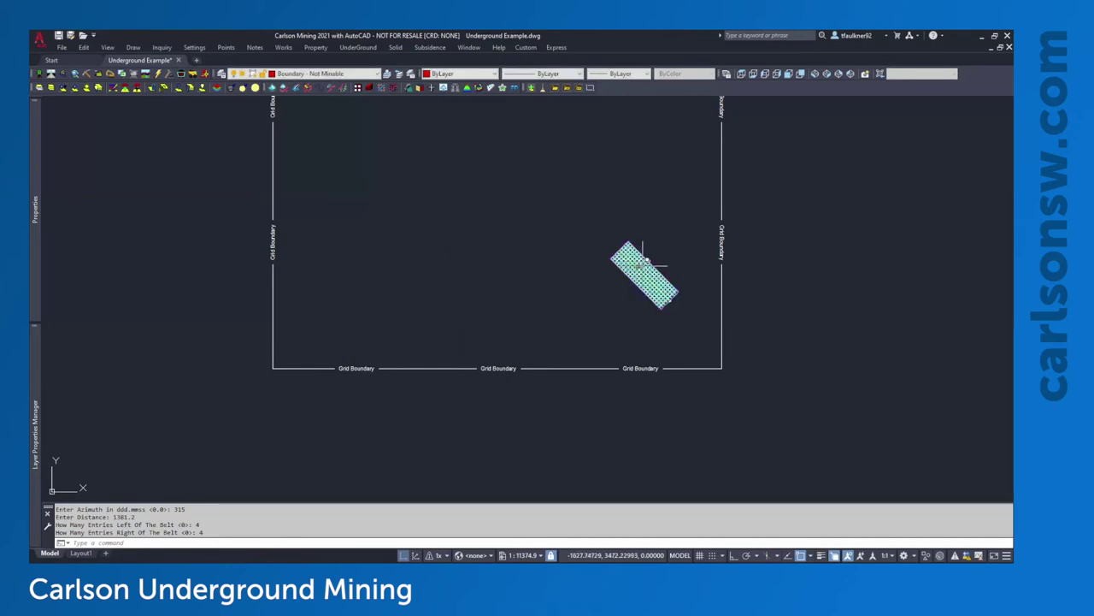
Zoom in and pan to frame the new pillared panel and its green belt line
scroll(667, 317, "up", 5)
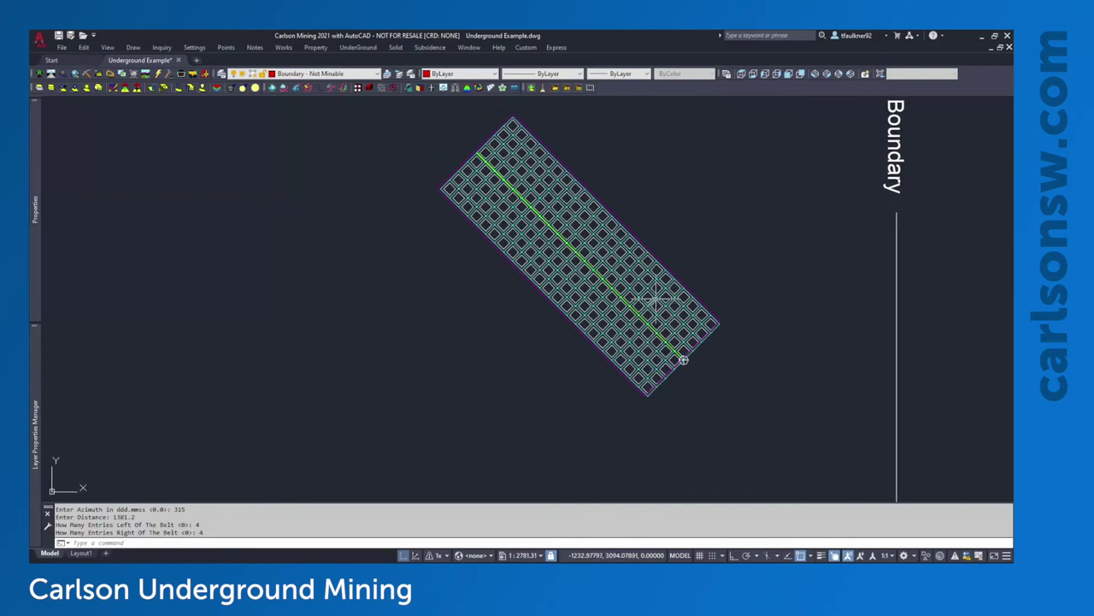
scroll(684, 357, "up", 2)
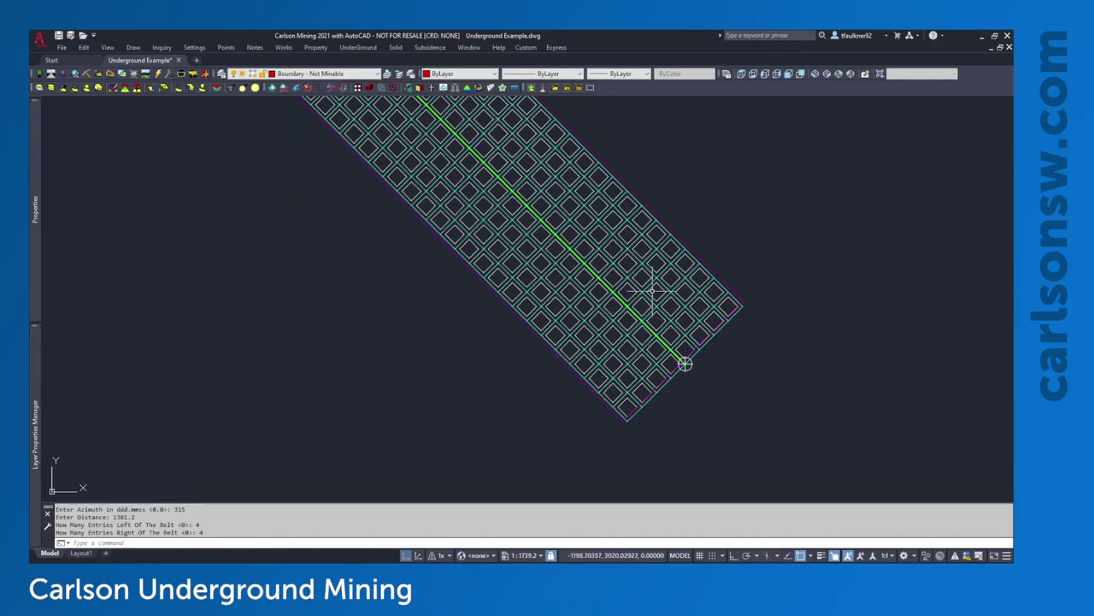
mouse_move(672, 164)
middle_mouse_down()
mouse_move(670, 230)
mouse_move(629, 272)
mouse_move(626, 306)
middle_mouse_up()
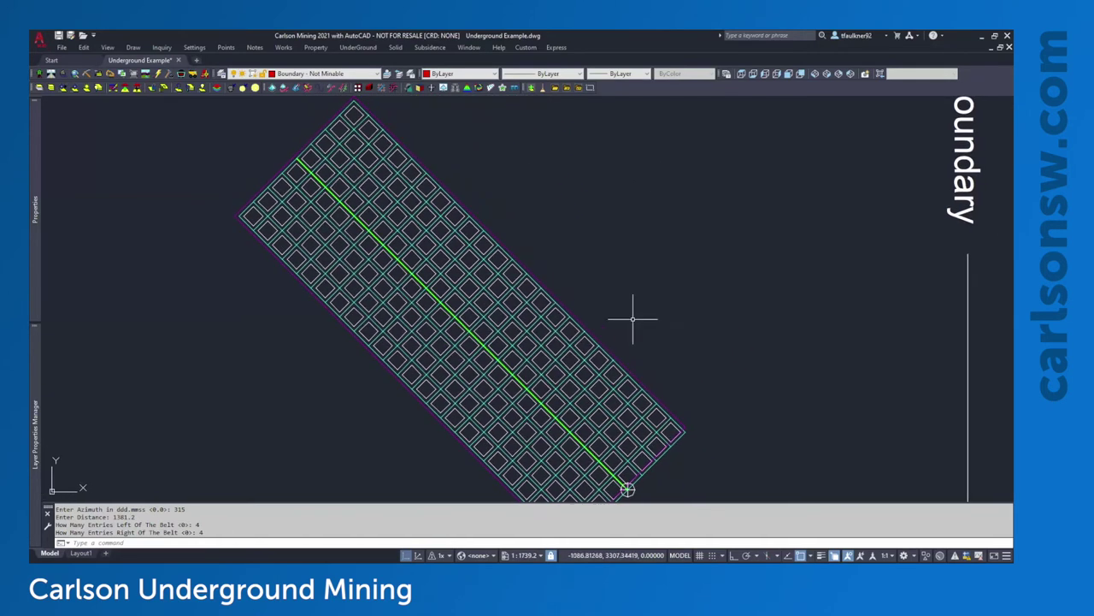
Measure with DIST from the panel's east corner to its top corner
type("d")
key("Return")
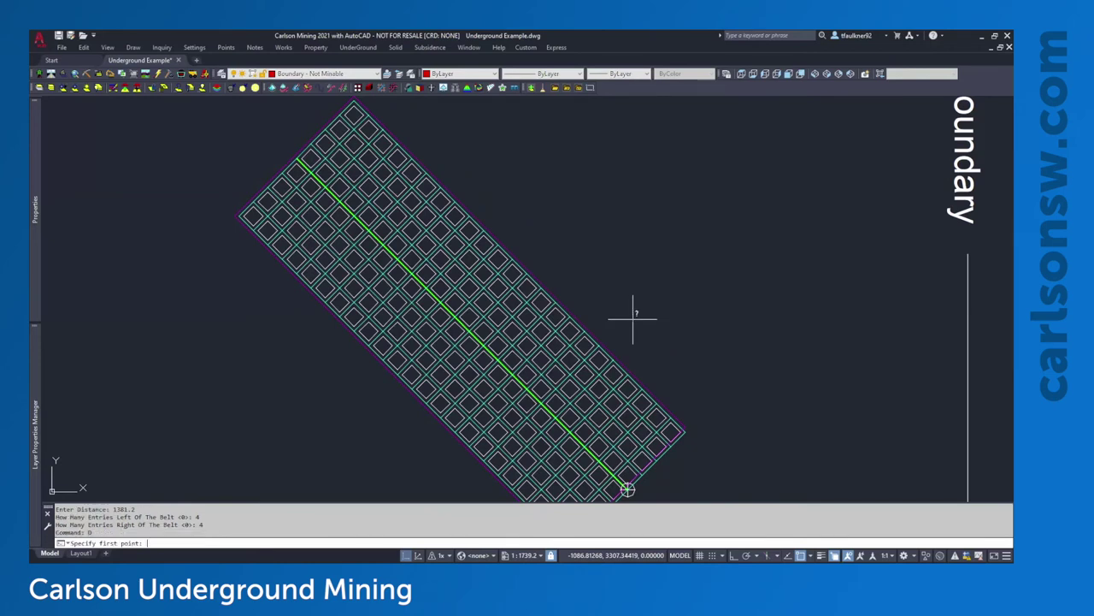
scroll(688, 417, "up", 2)
left_click(687, 419)
scroll(701, 417, "down", 3)
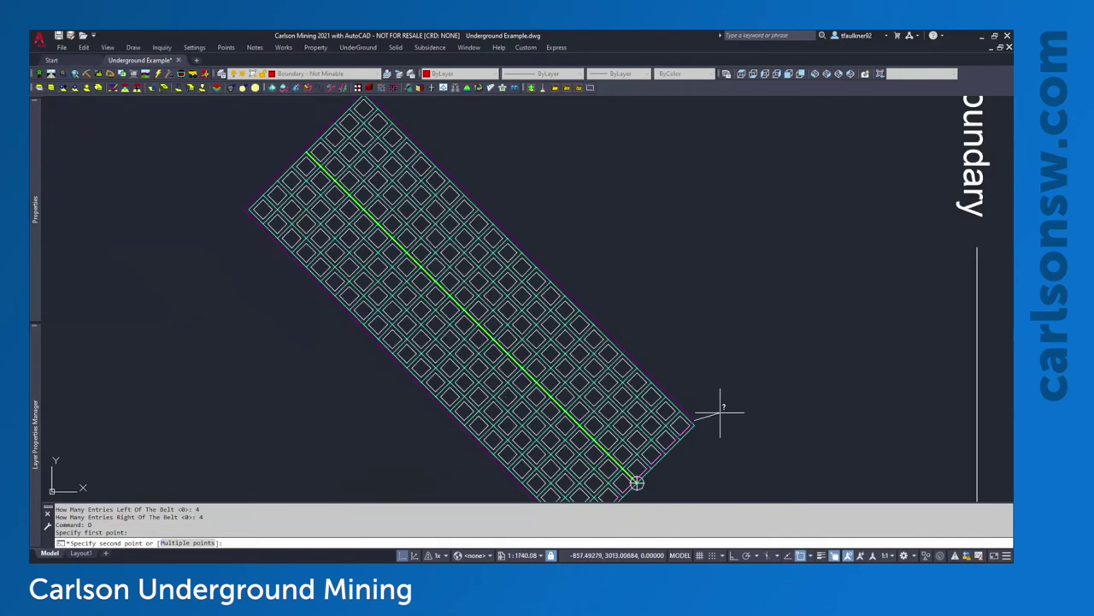
scroll(575, 248, "up", 2)
middle_click_drag(575, 247, 641, 406)
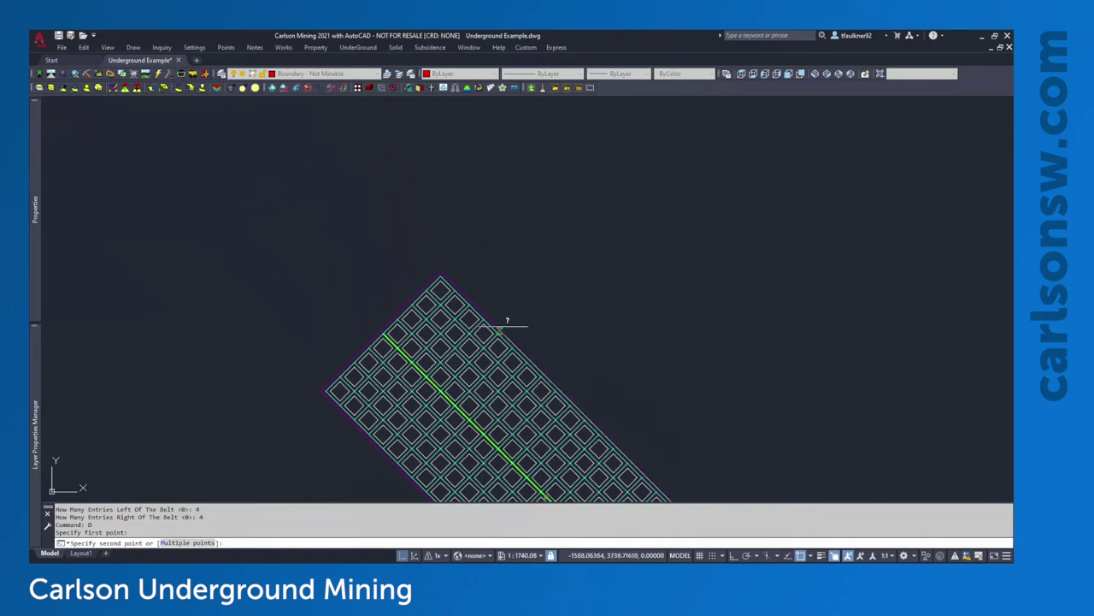
left_click(437, 272)
Read the 1380.0 distance at bearing N 45° W and recentre the whole panel
left_click_drag(95, 524, 120, 524)
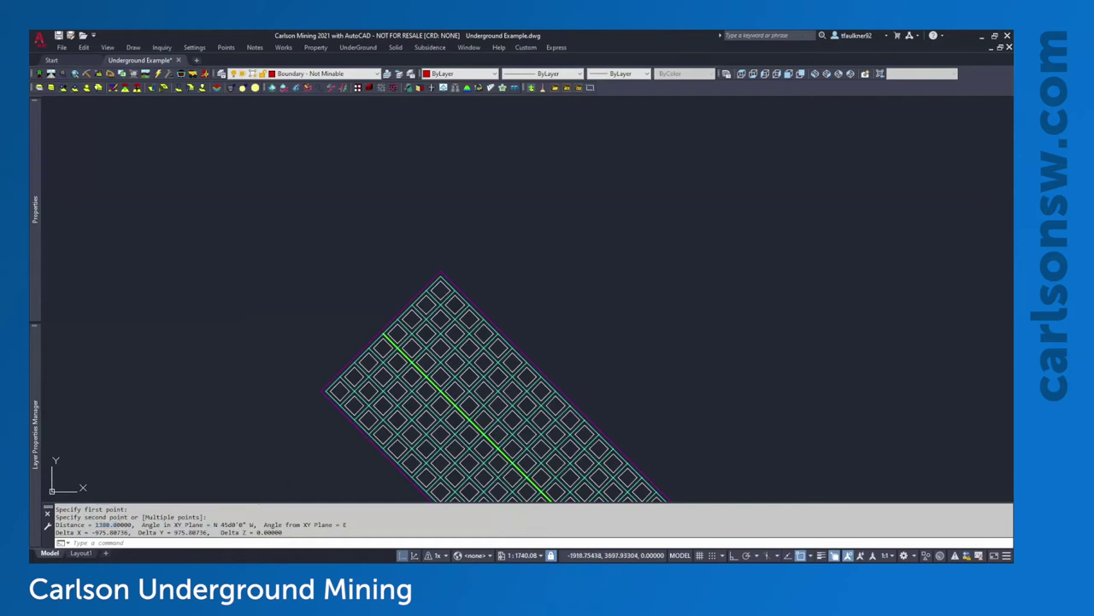
scroll(432, 286, "up", 6)
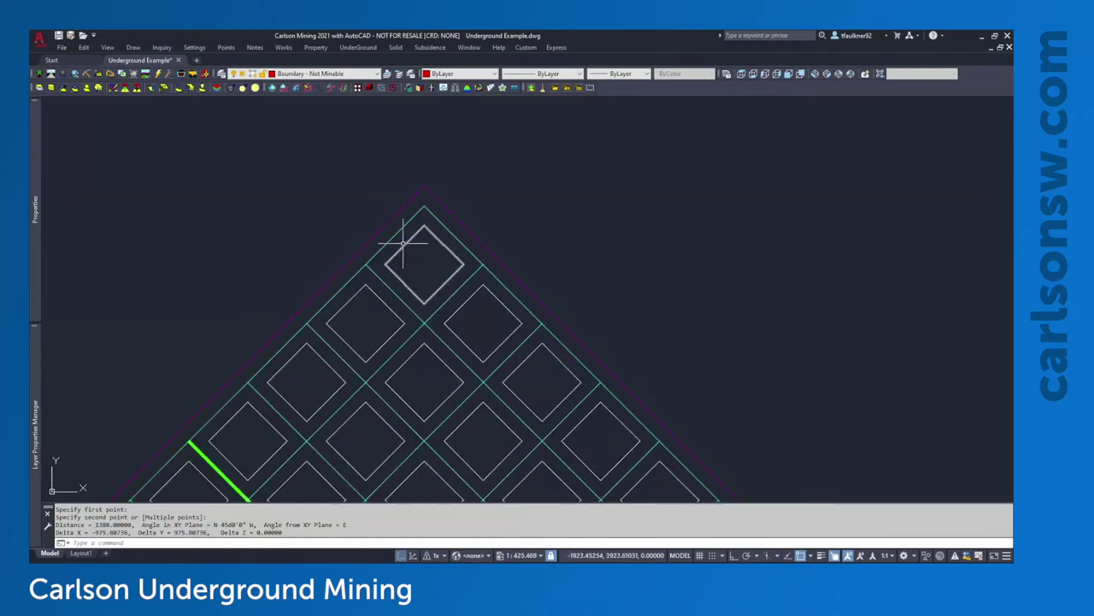
scroll(400, 239, "down", 2)
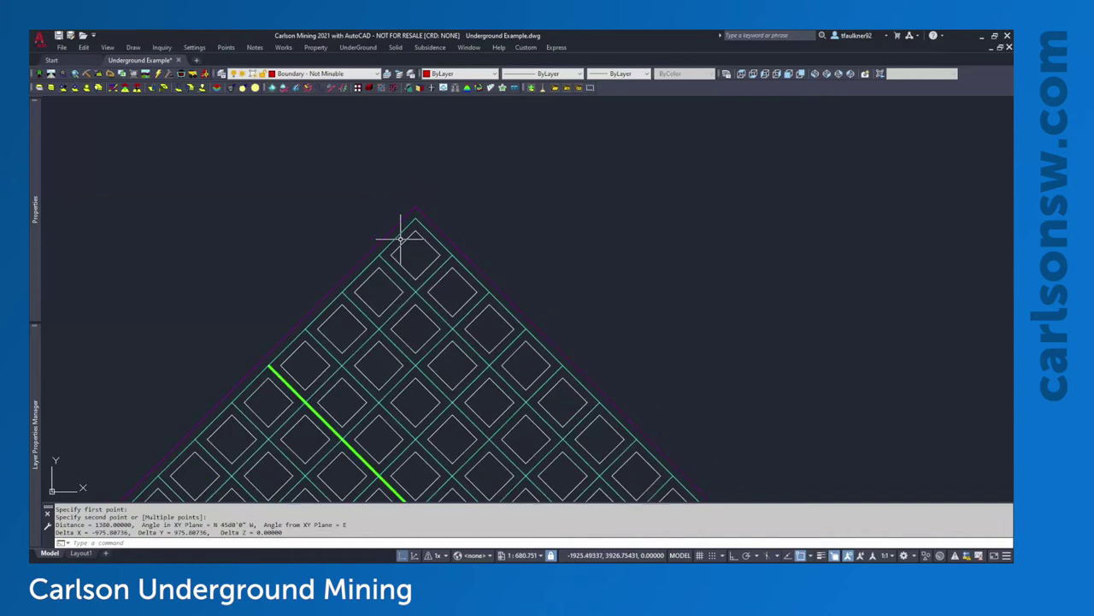
scroll(400, 239, "down", 2)
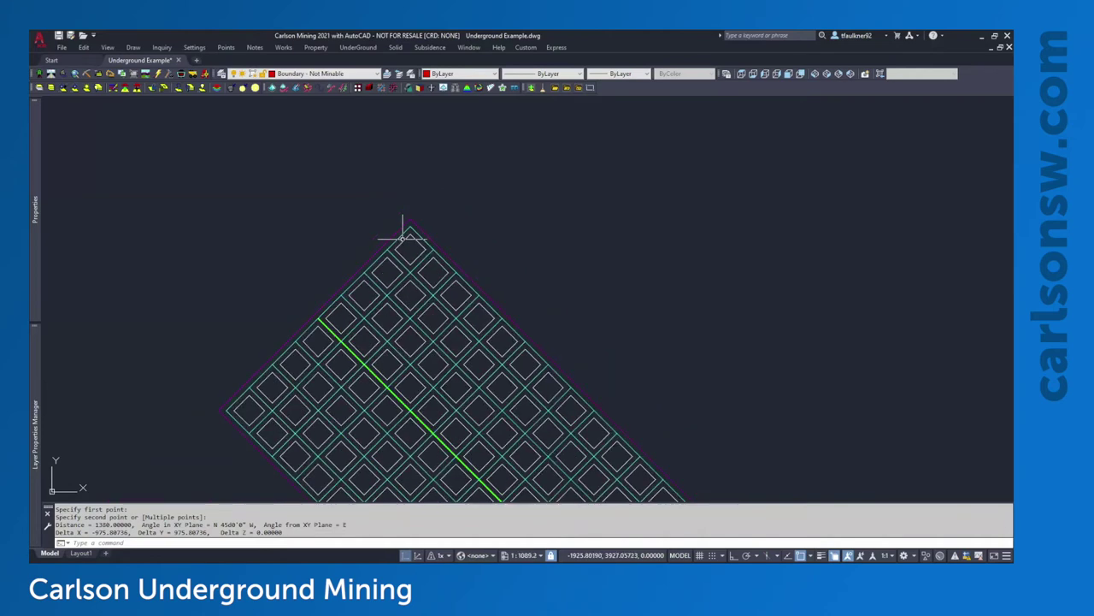
scroll(415, 227, "down", 2)
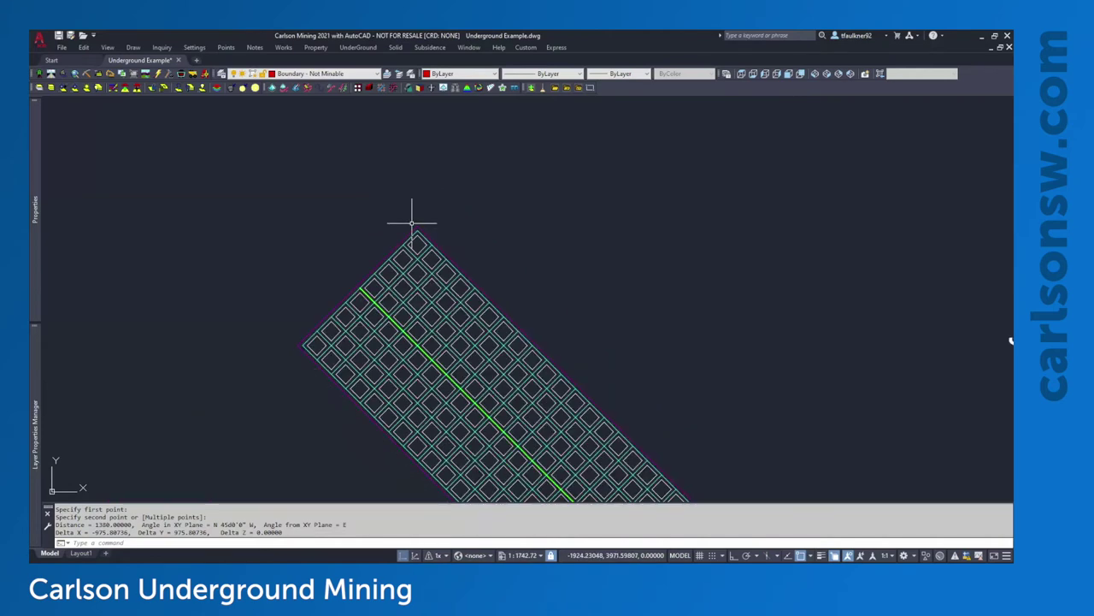
scroll(412, 224, "down", 2)
mouse_move(499, 298)
middle_mouse_down()
mouse_move(513, 276)
mouse_move(505, 249)
middle_mouse_up()
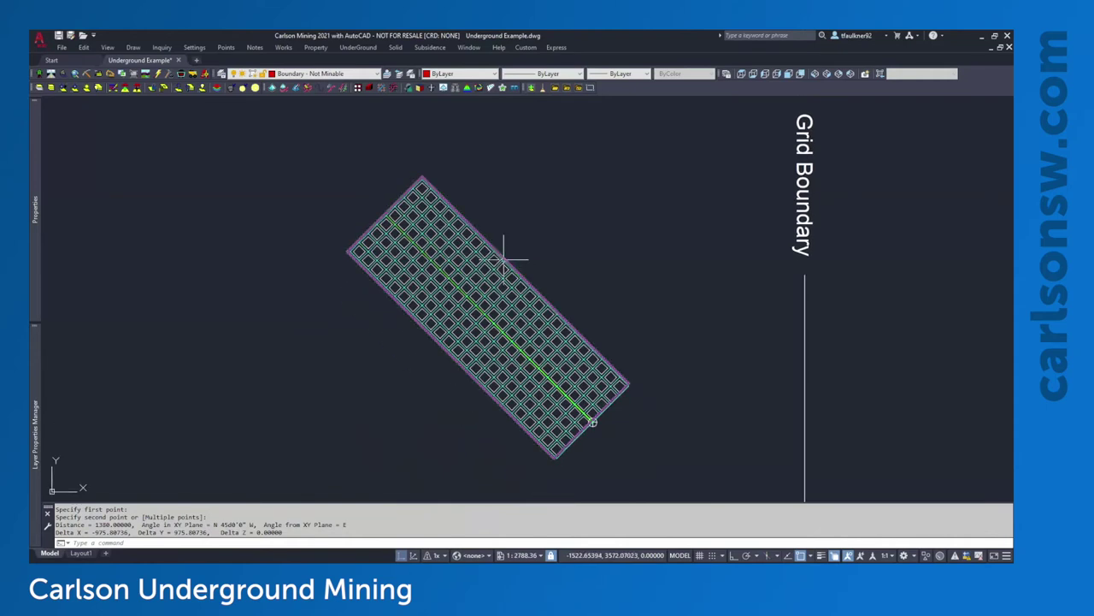
Start PANEL2 with the belt snapped to the angled belt's upper end, ending at @-6000,0
left_click(286, 48)
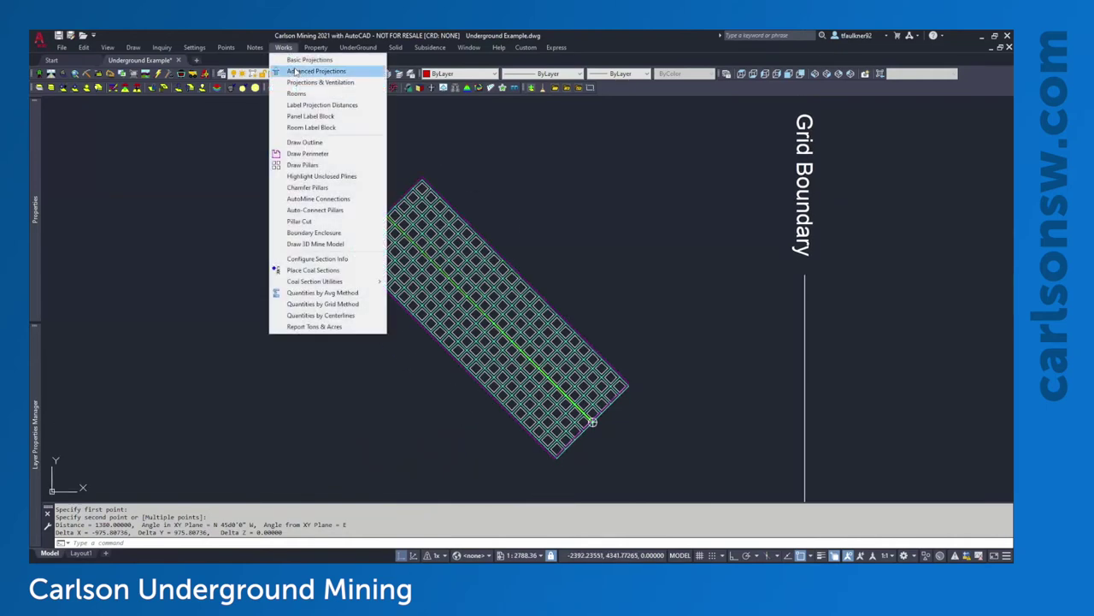
left_click(295, 72)
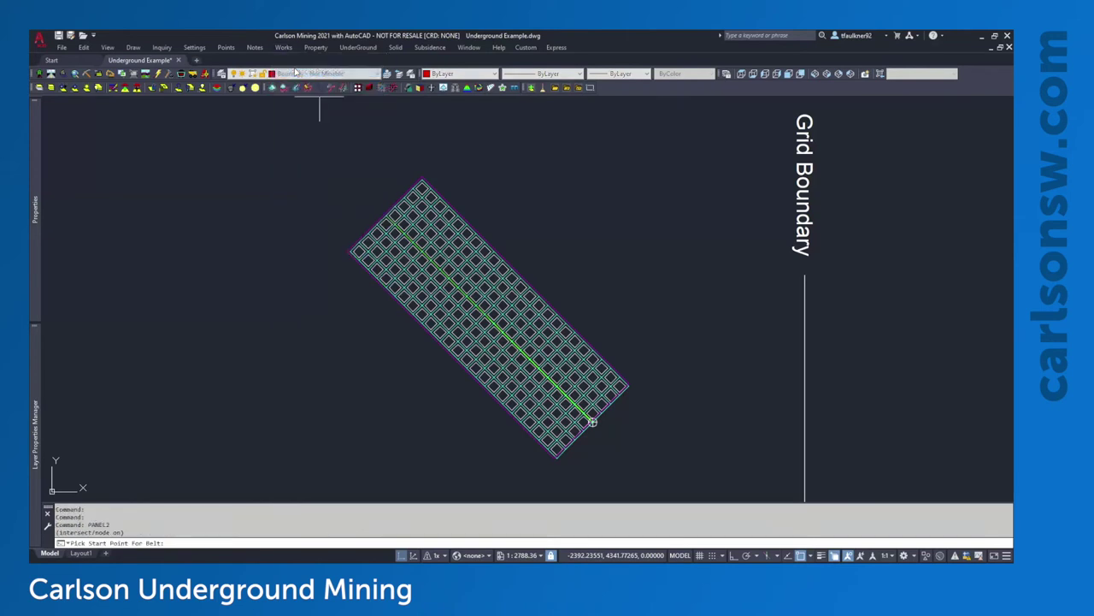
scroll(349, 190, "up", 9)
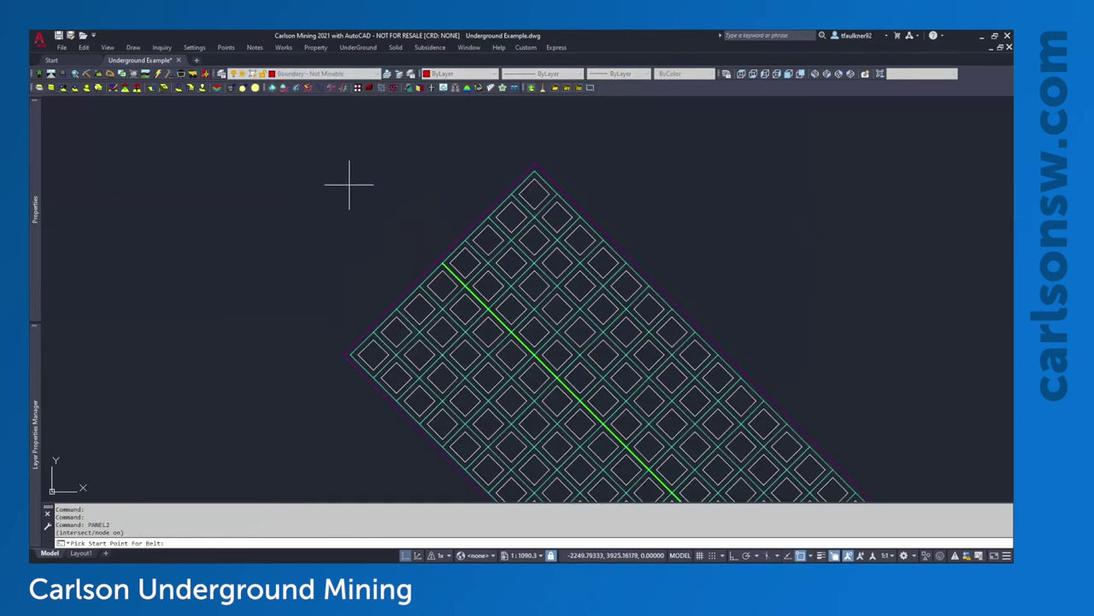
scroll(363, 214, "down", 3)
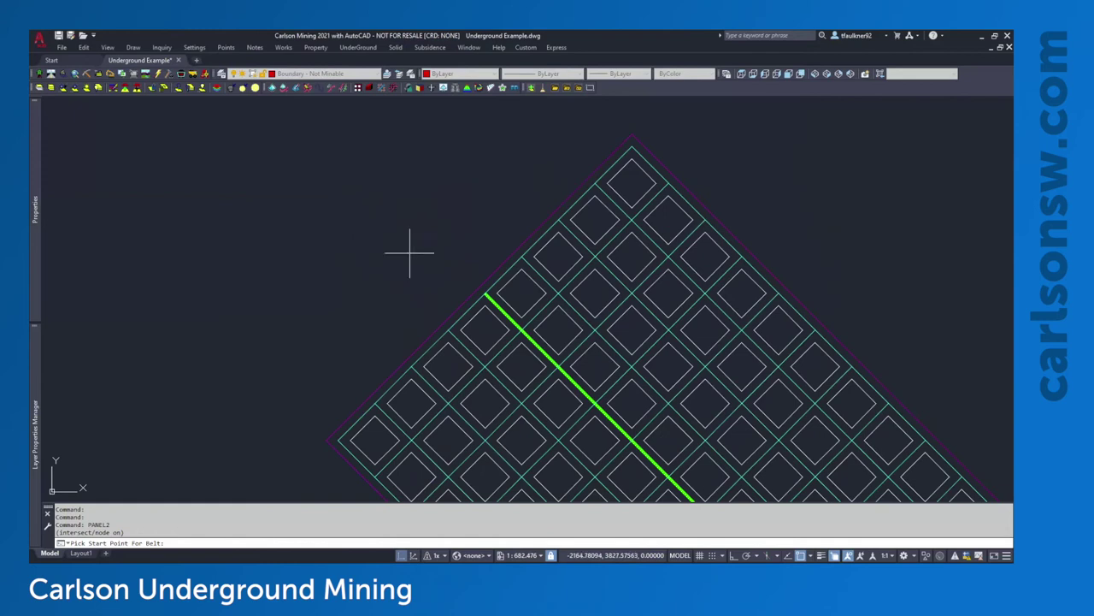
middle_click_drag(408, 247, 396, 198)
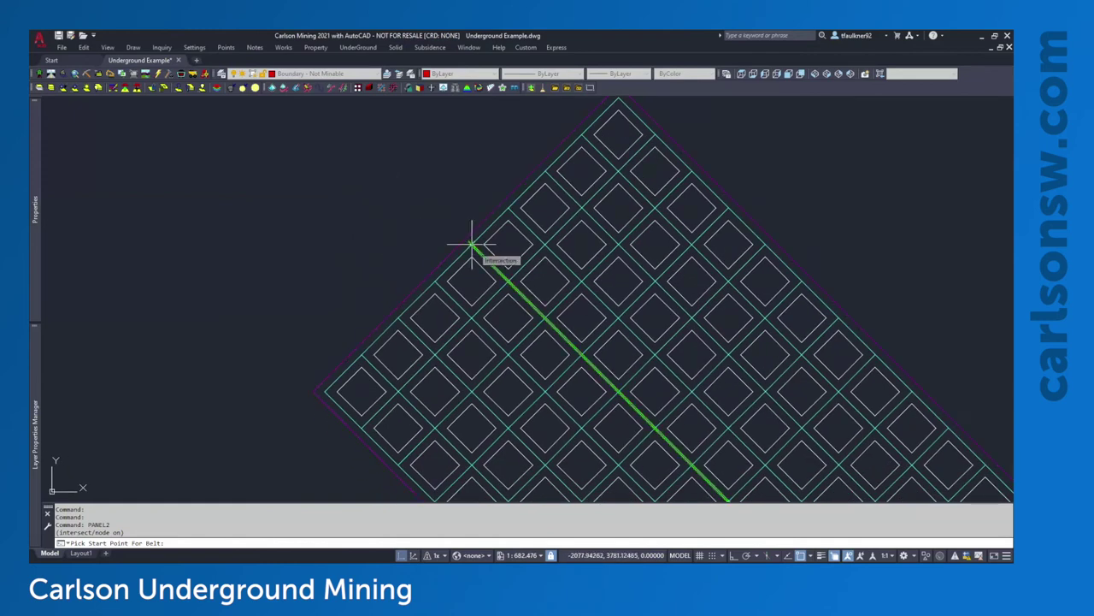
scroll(472, 244, "up", 4)
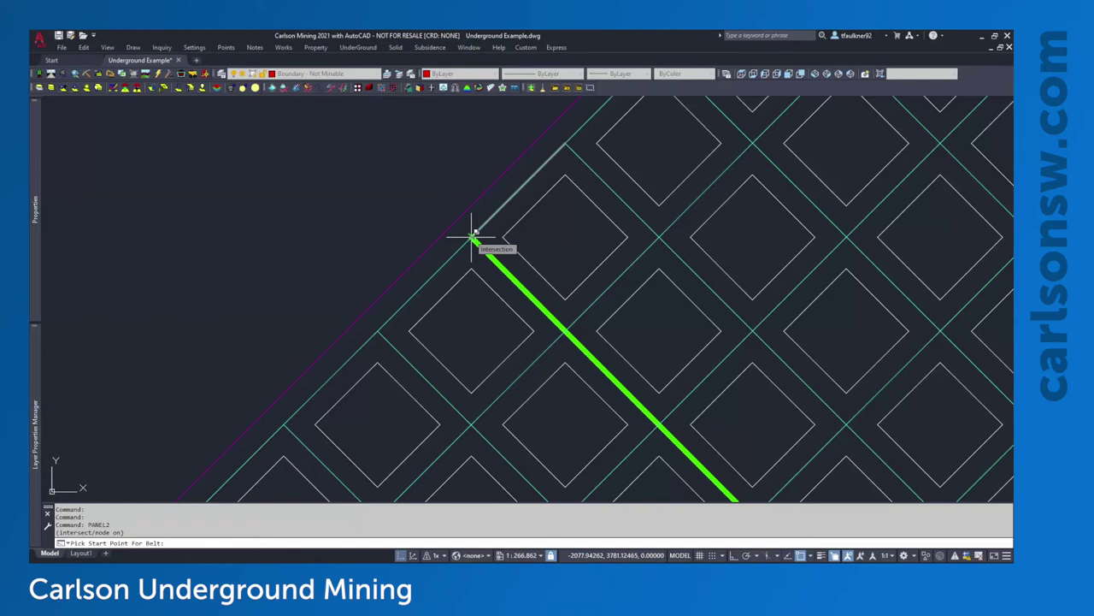
left_click(472, 232)
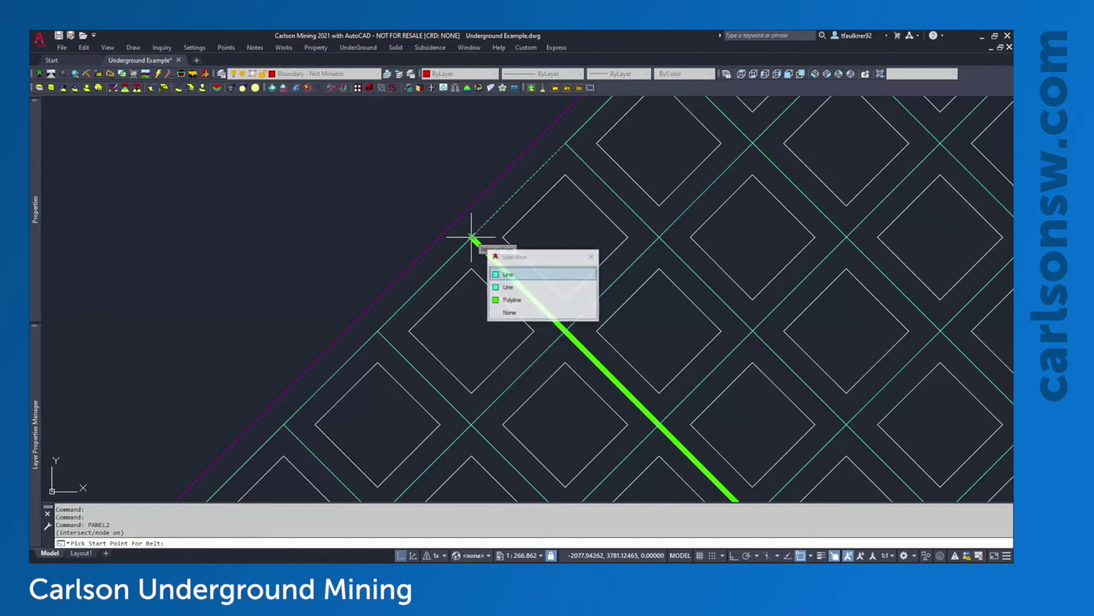
left_click(510, 300)
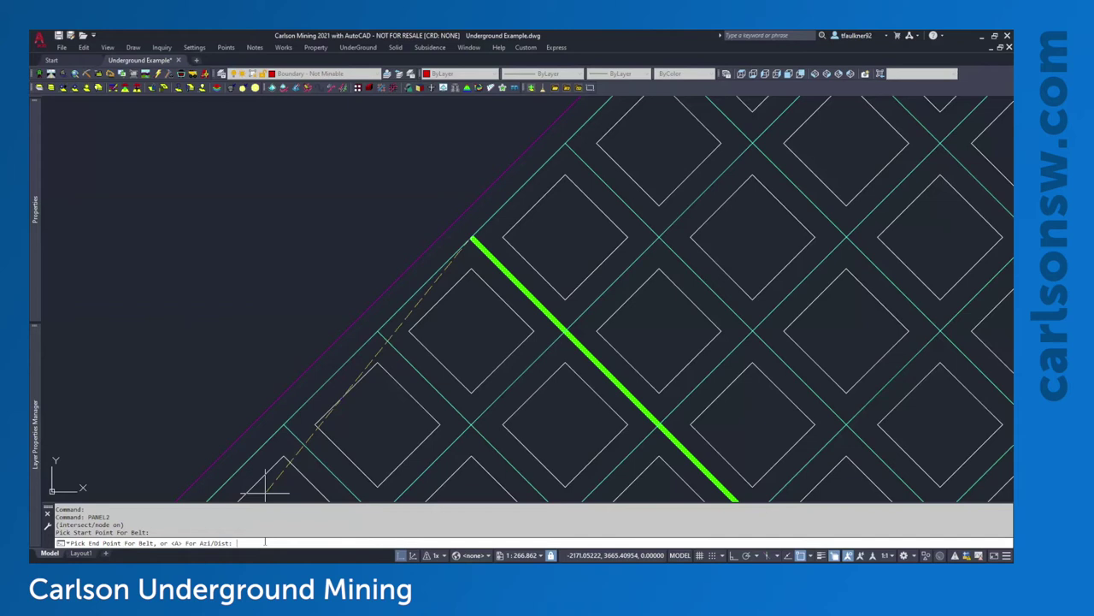
type("@-6000,0")
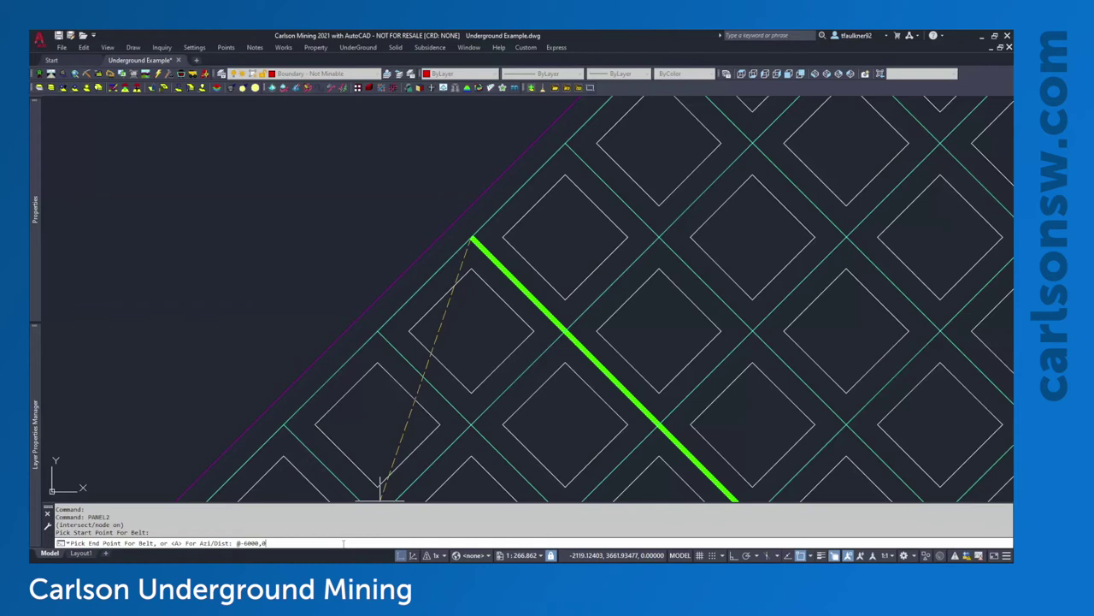
key("Return")
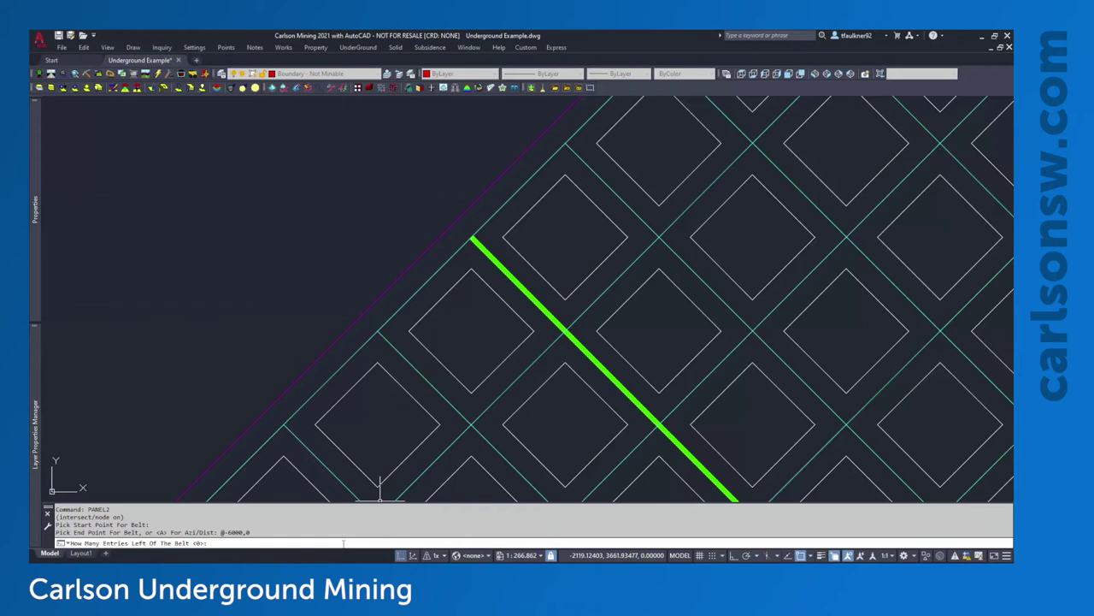
Draw the westward panel with 4 entries on each side of the belt and pillars turned off
type("4")
key("Return")
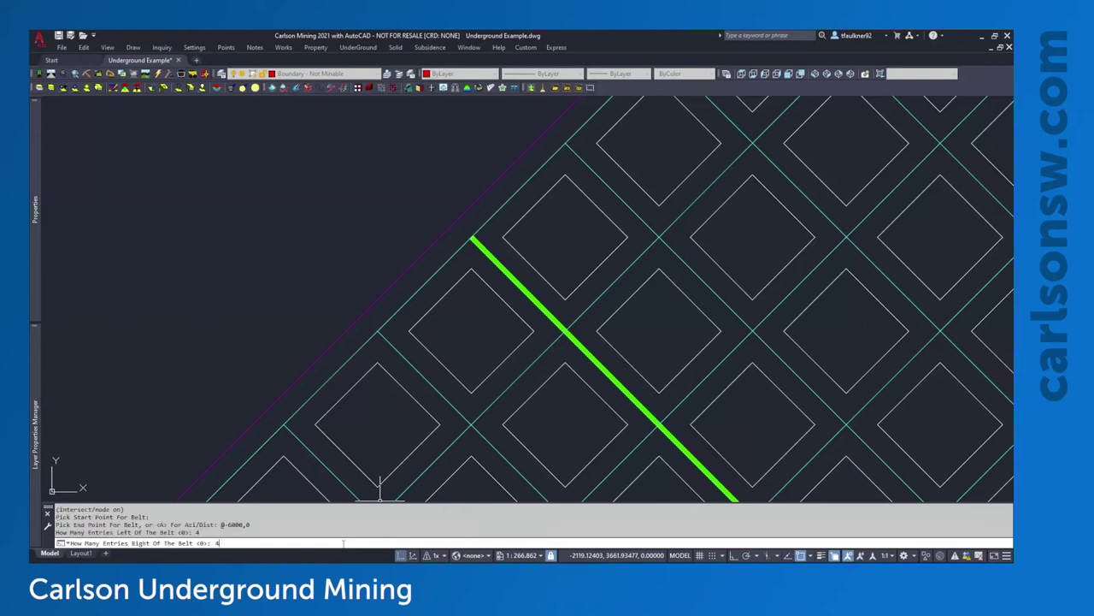
type("4")
key("Return")
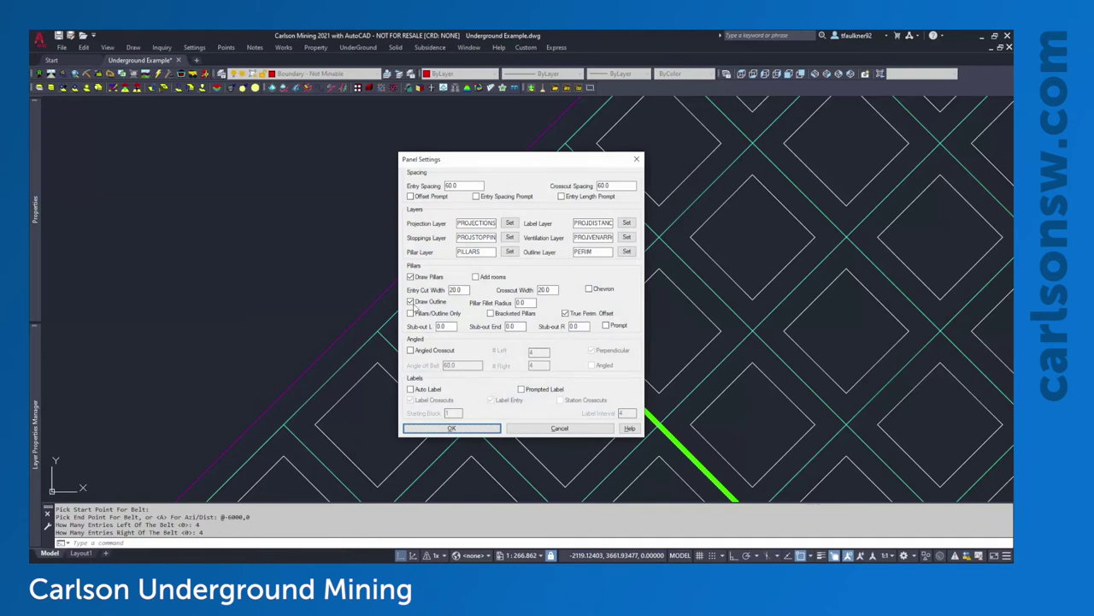
left_click(418, 279)
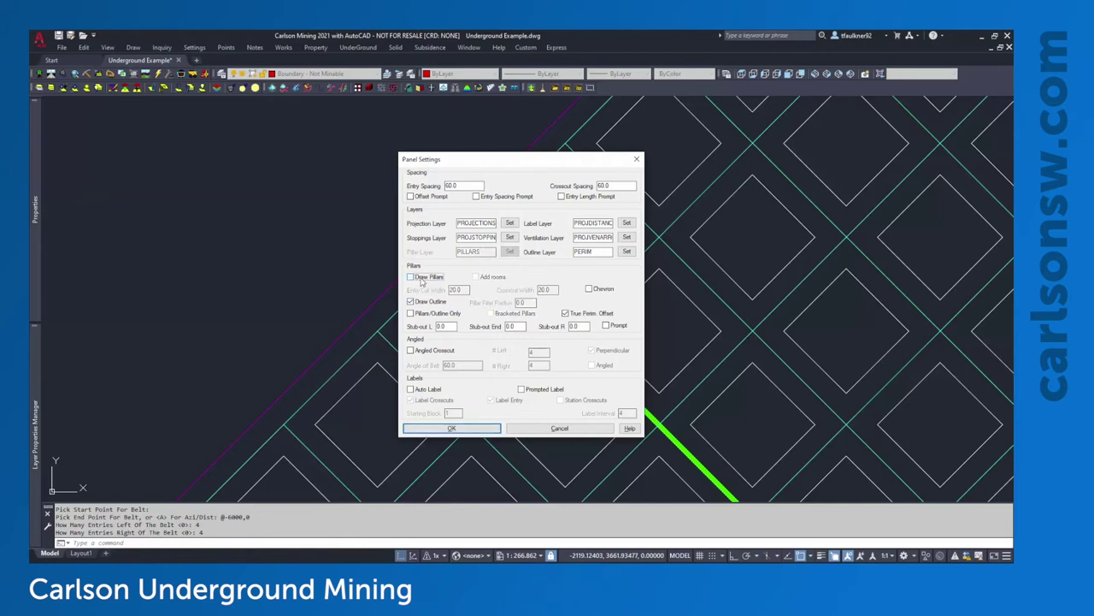
left_click(473, 430)
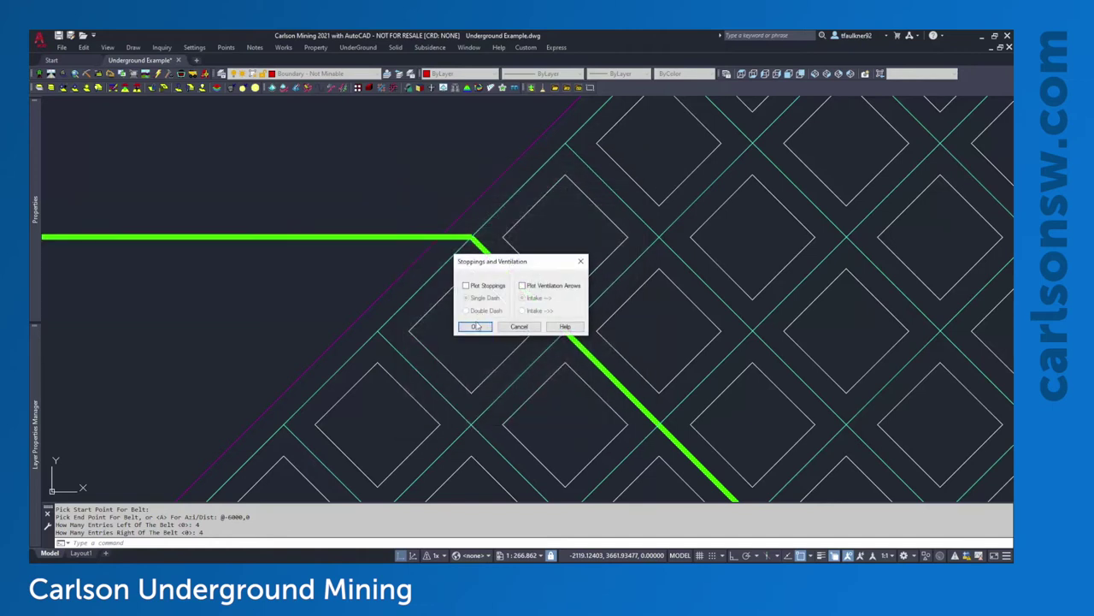
left_click(475, 327)
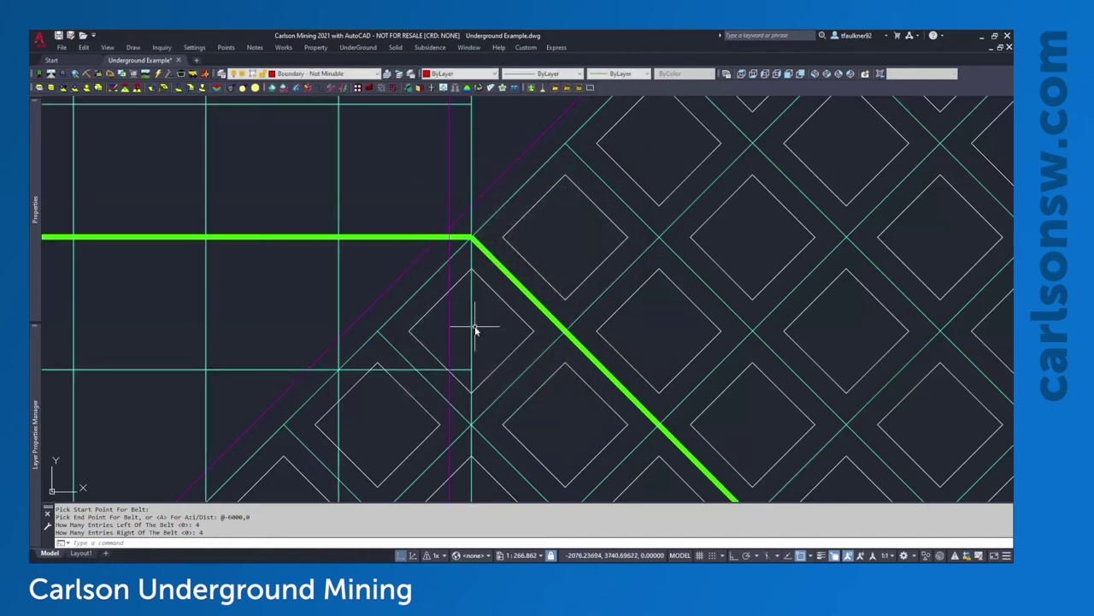
scroll(475, 327, "down", 8)
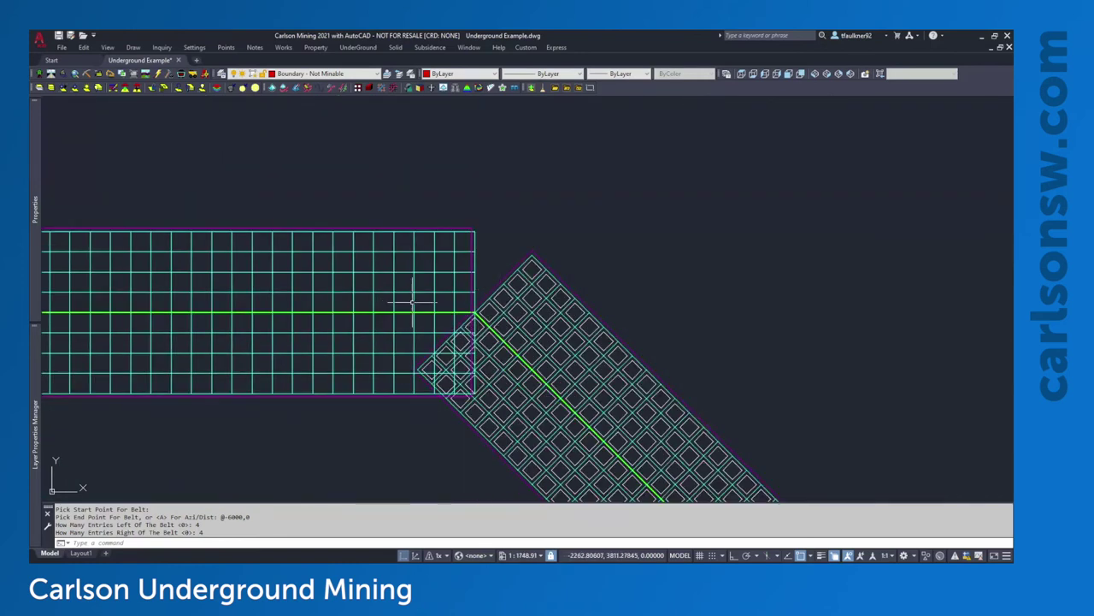
middle_click_drag(405, 304, 521, 300)
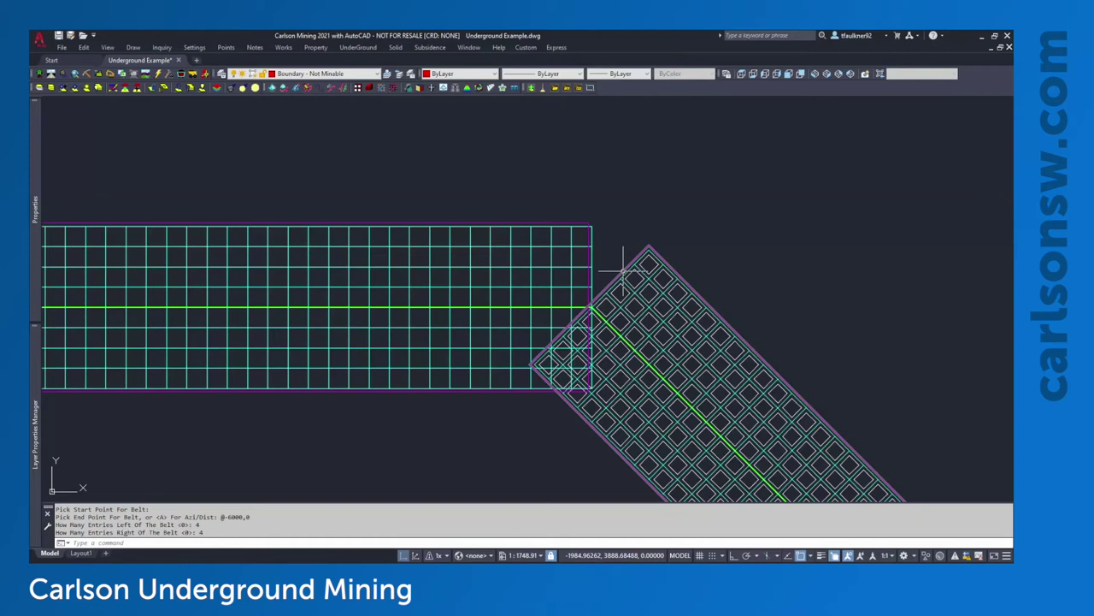
scroll(582, 389, "up", 2)
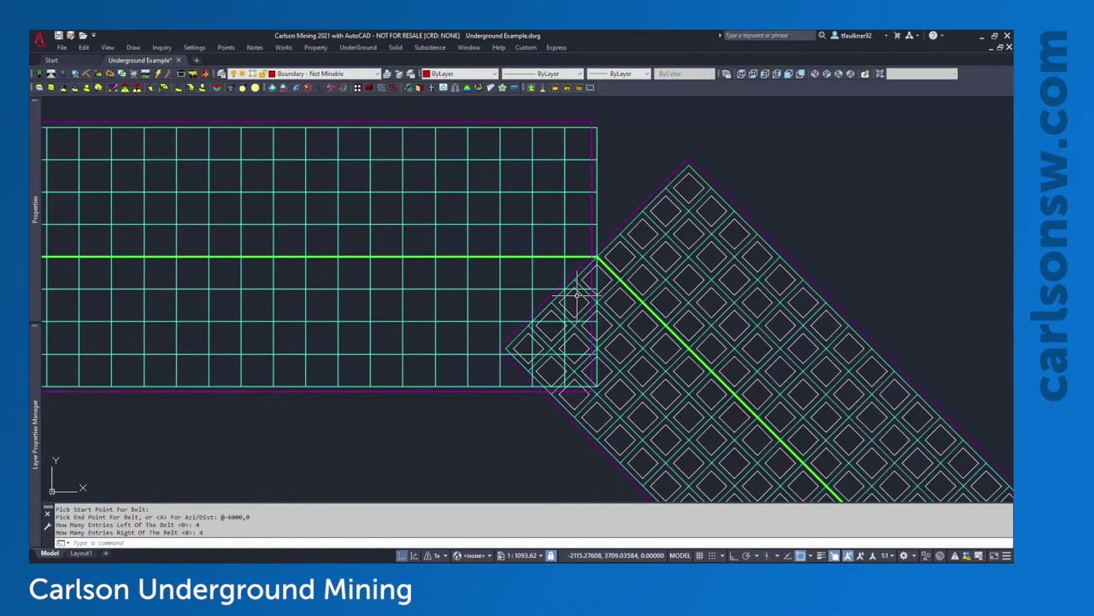
scroll(578, 295, "down", 4)
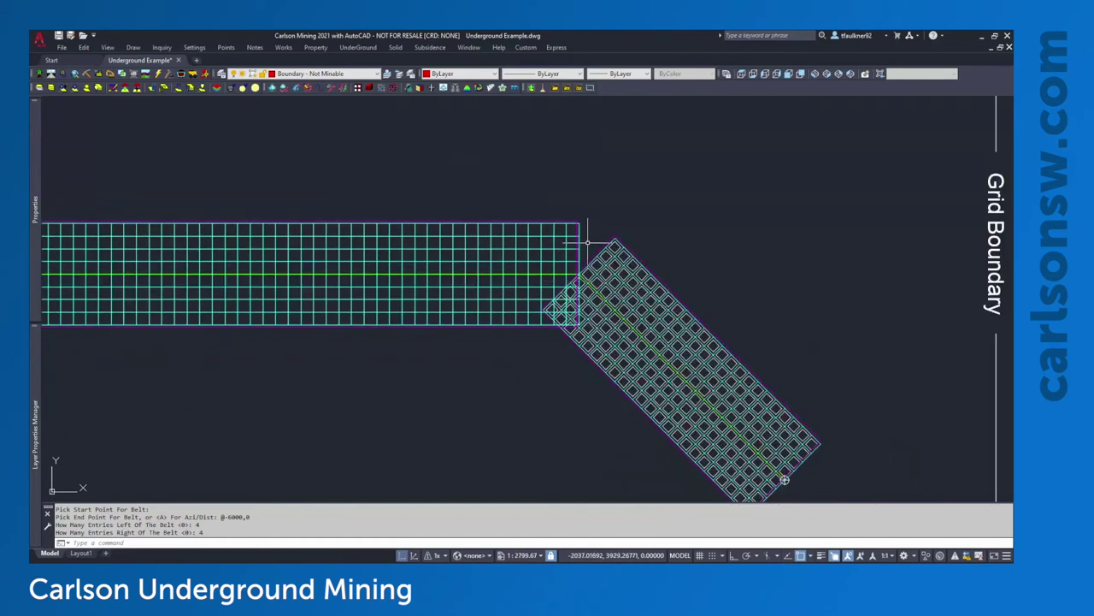
scroll(569, 282, "up", 2)
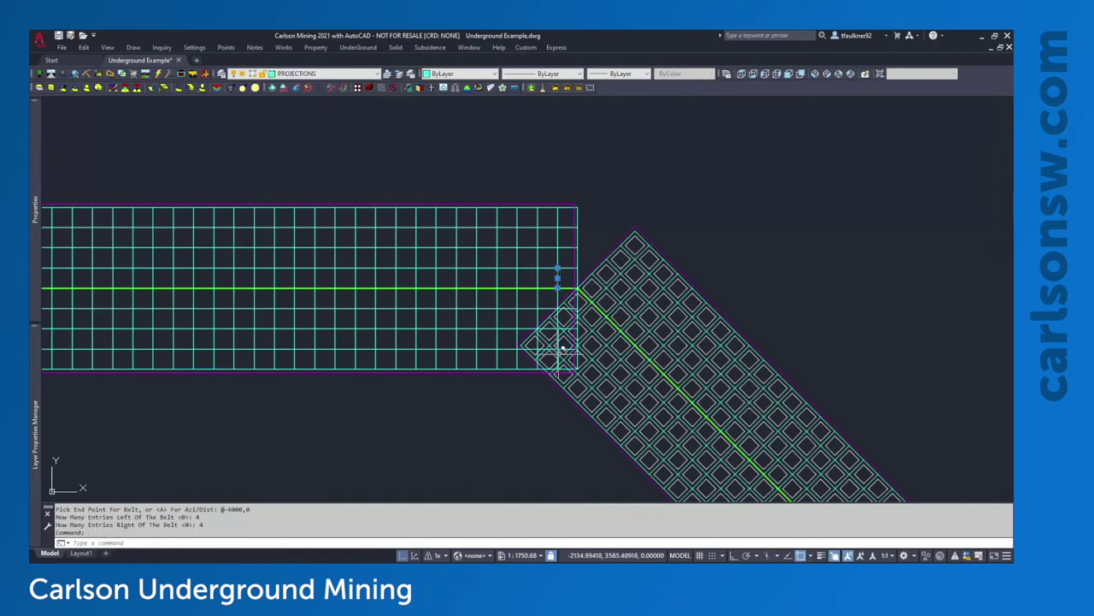
scroll(558, 340, "up", 3)
key("Escape")
key("Escape")
scroll(557, 341, "down", 2)
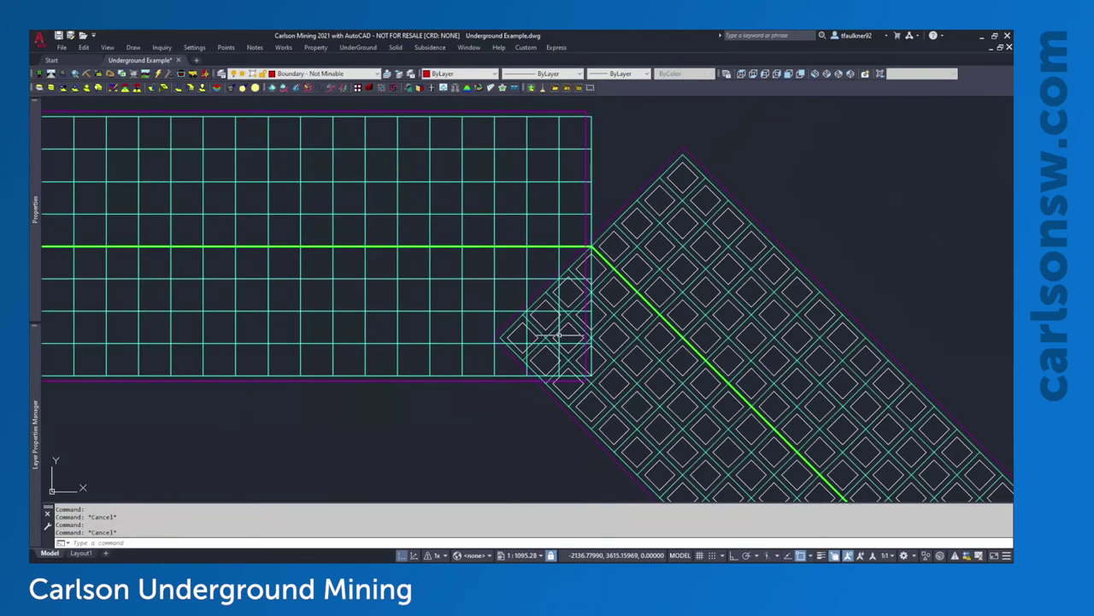
Select the PERIM boundary and grip-stretch one corner vertex to the left
left_click(567, 111)
left_click(560, 111)
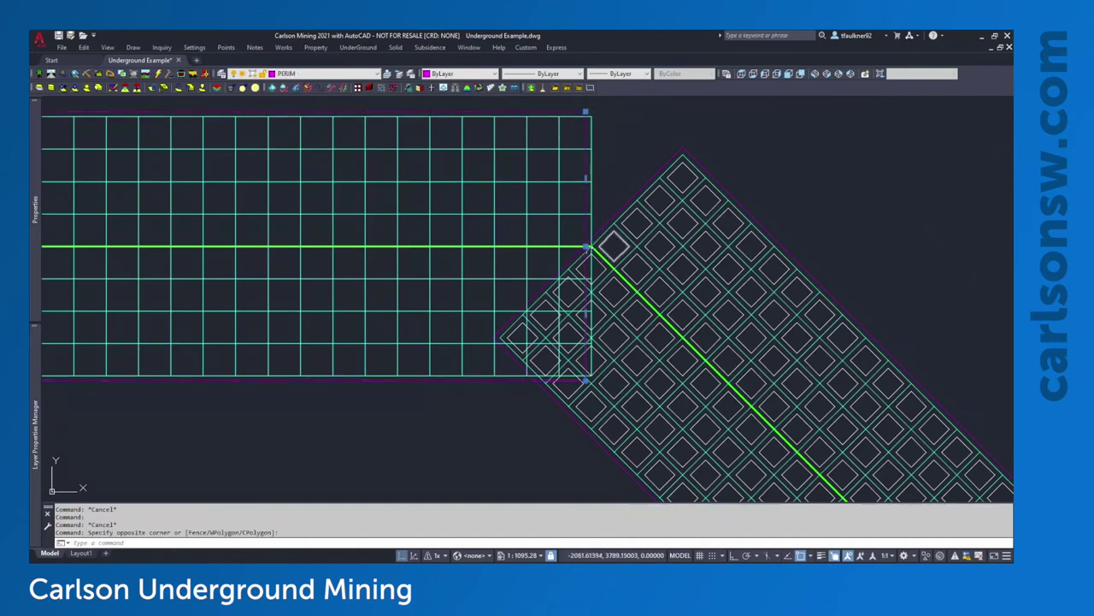
scroll(525, 388, "up", 2)
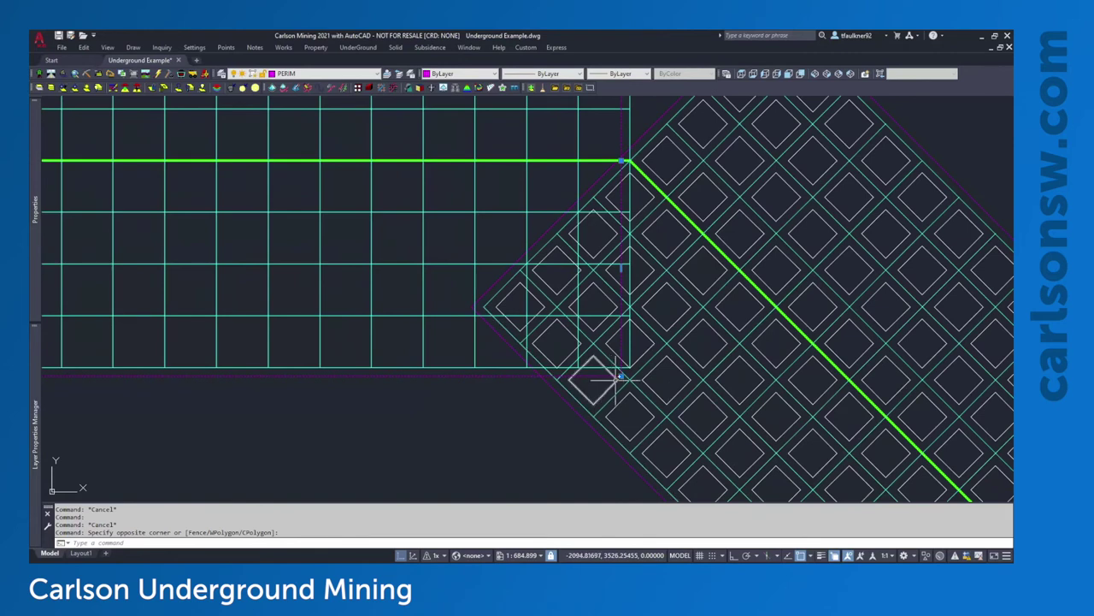
scroll(616, 372, "down", 2)
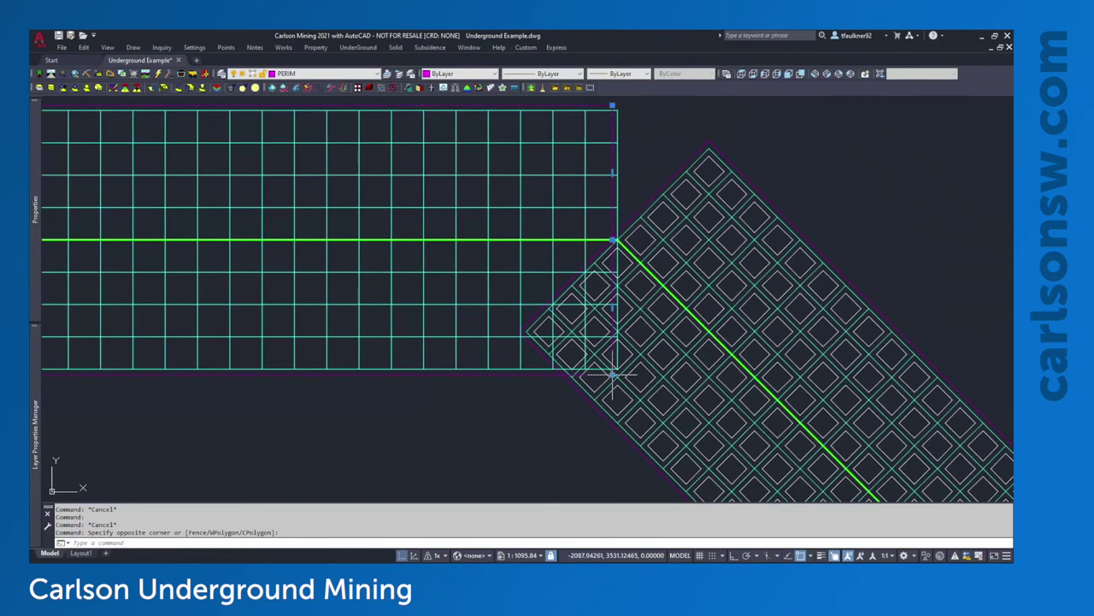
scroll(650, 376, "up", 4)
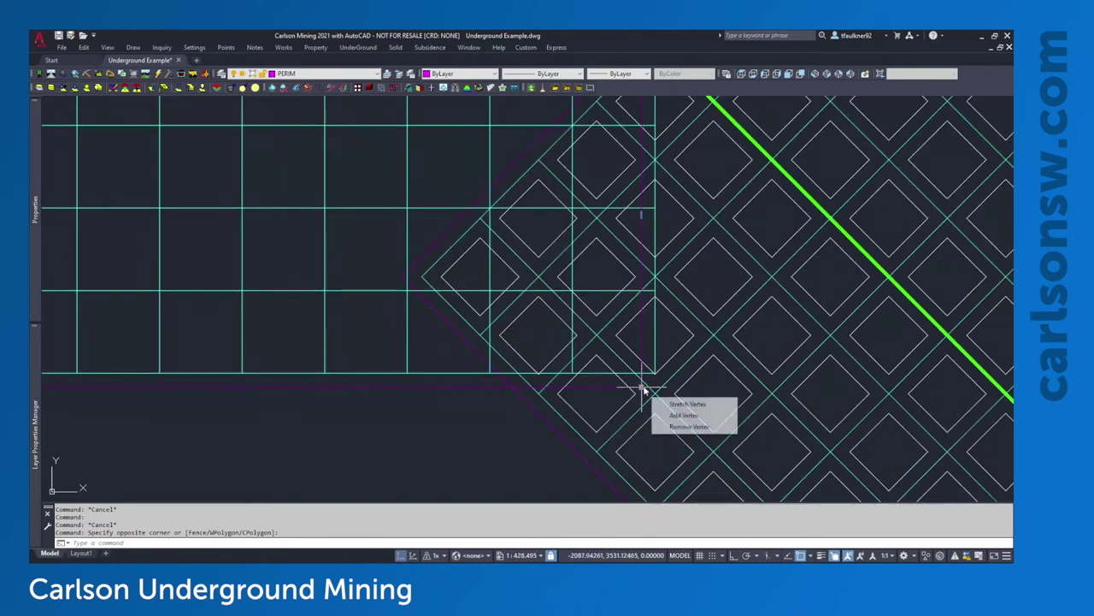
left_click(640, 387)
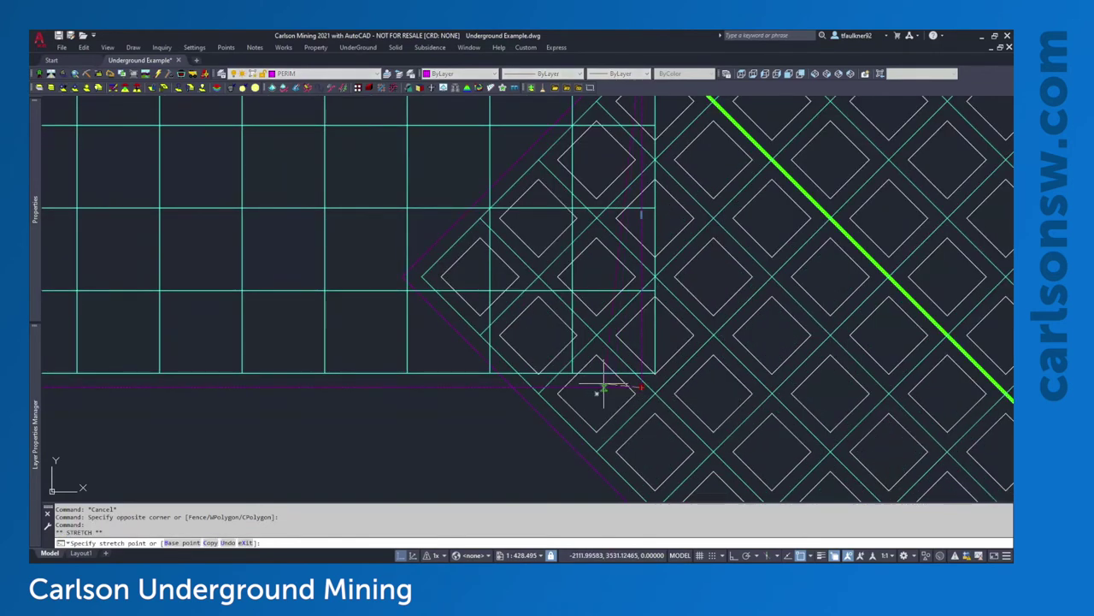
left_click(512, 386)
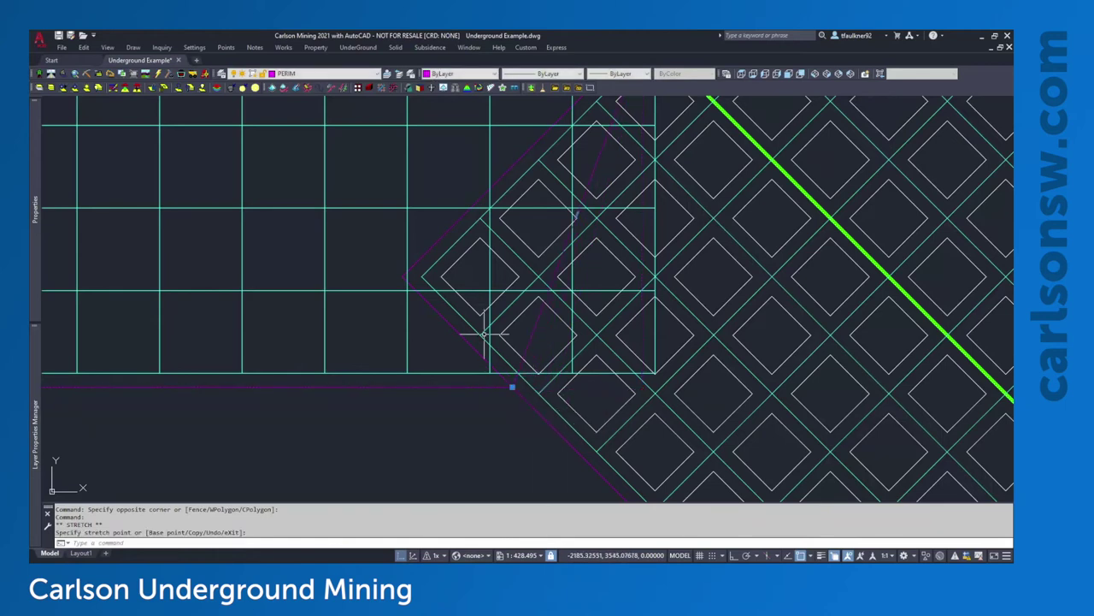
key("Escape")
Stretch the boundary's inner vertex onto the main panel's lower corner
scroll(439, 264, "down", 4)
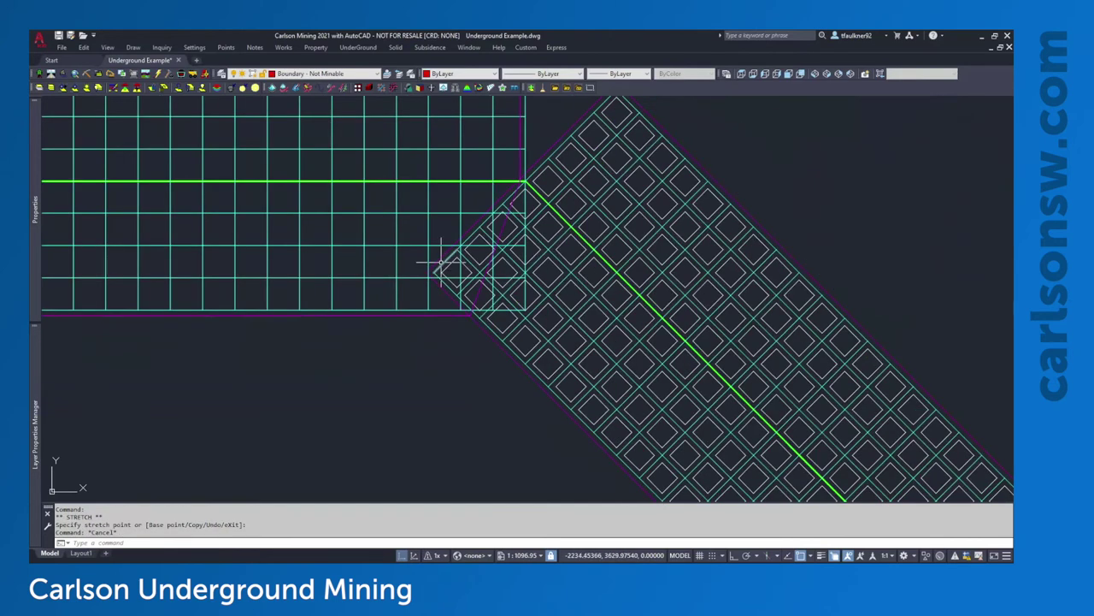
scroll(423, 262, "up", 2)
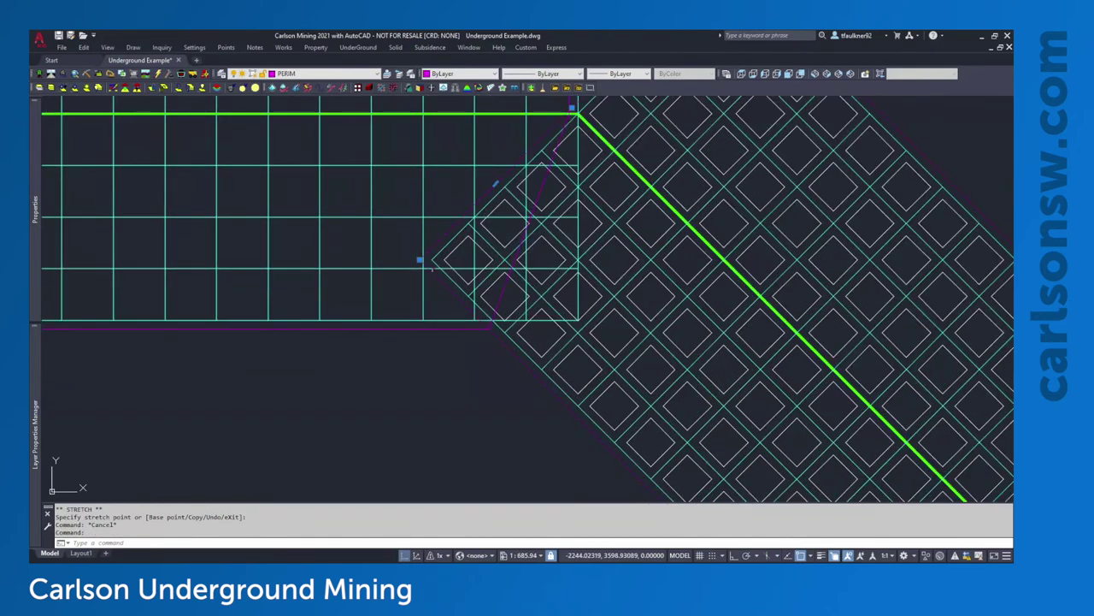
left_click(420, 259)
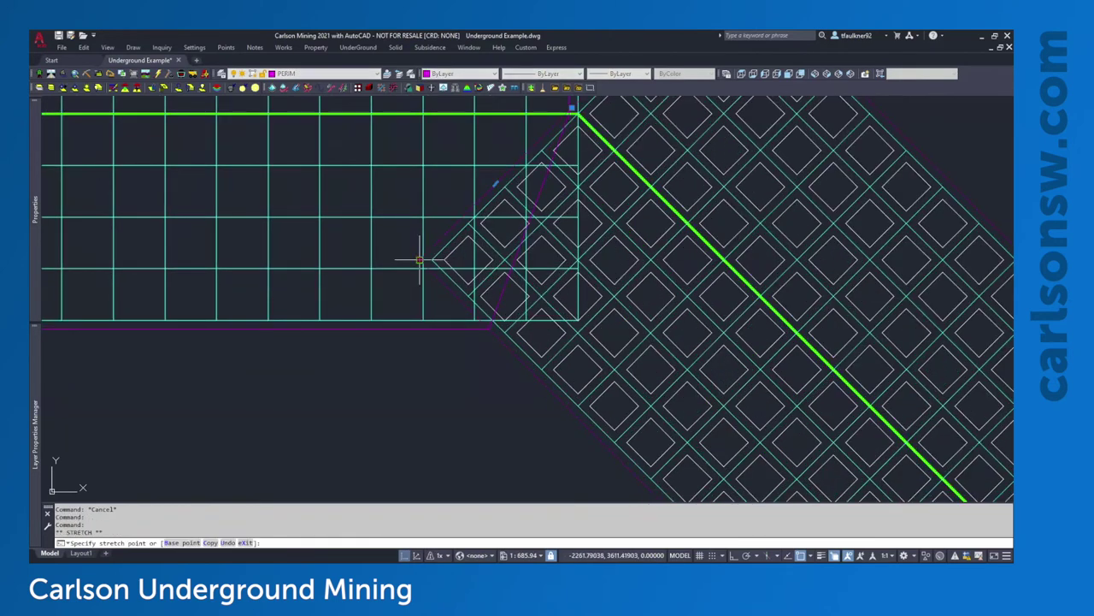
left_click(488, 329)
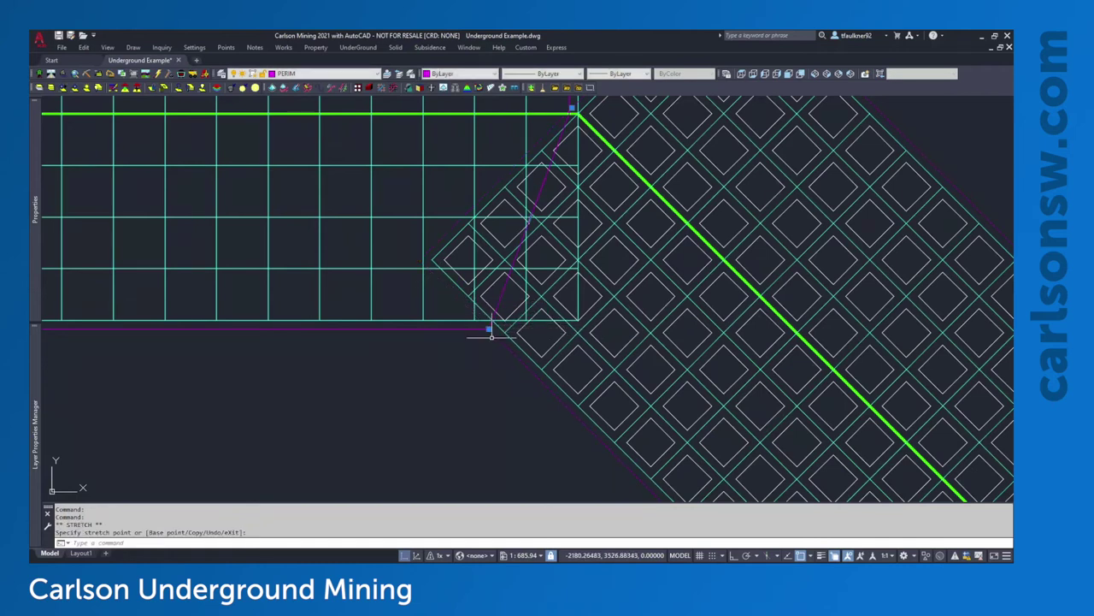
key("Escape")
Frame the angled panel's upper tip and bring up the object snap modes list
scroll(479, 282, "down", 2)
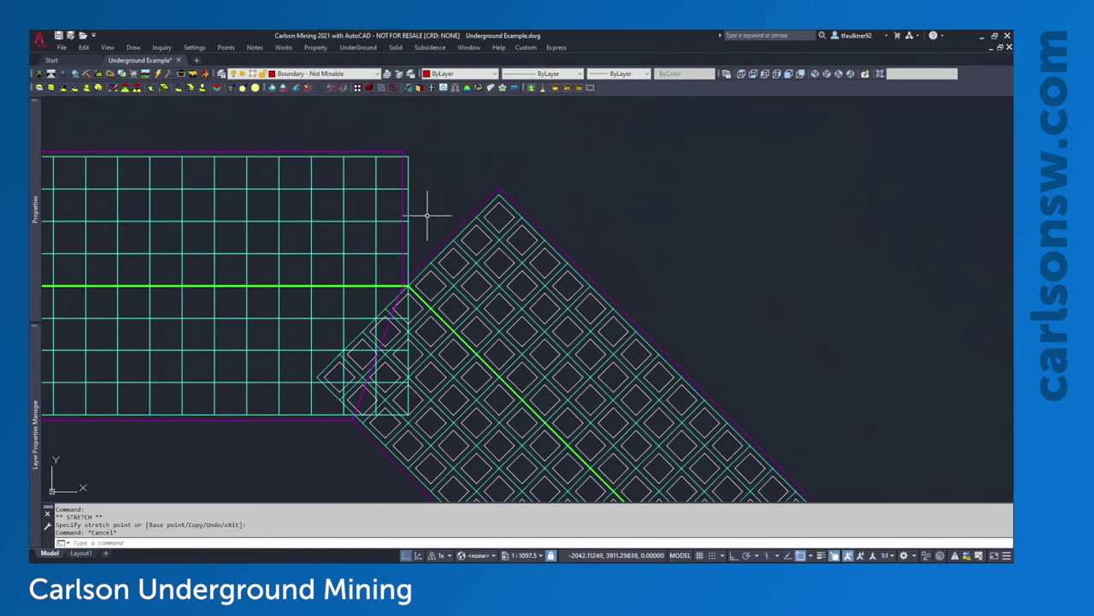
scroll(425, 211, "up", 2)
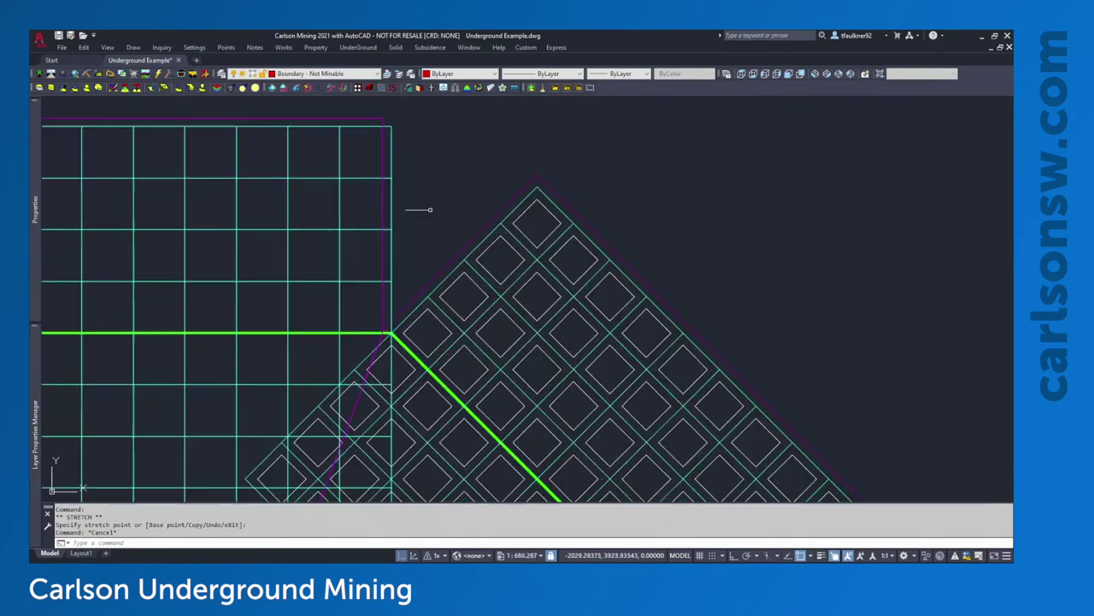
middle_click_drag(428, 207, 453, 248)
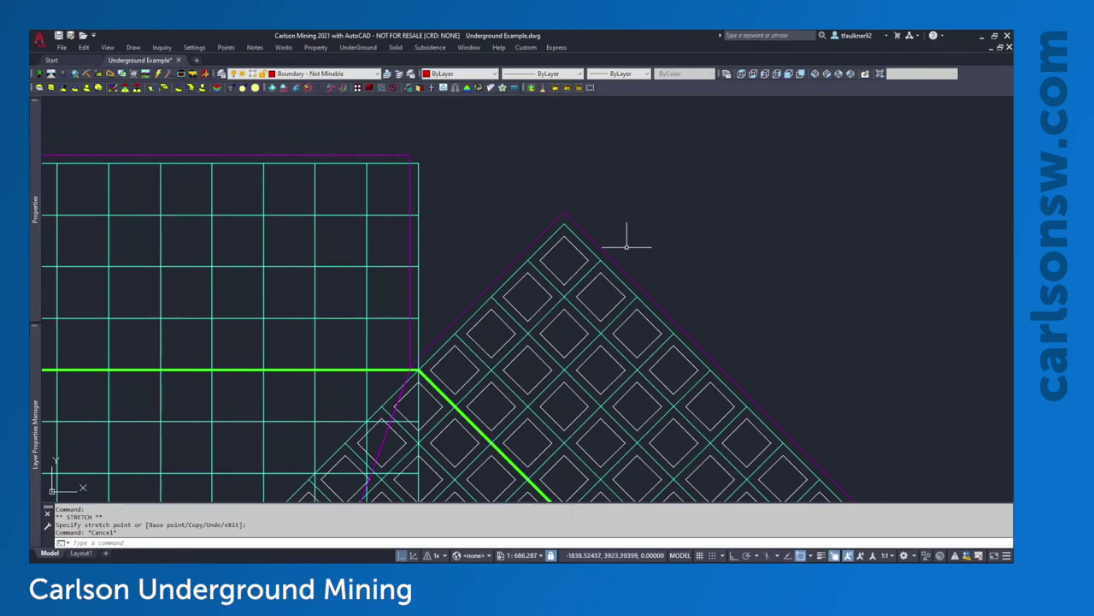
left_click(811, 556)
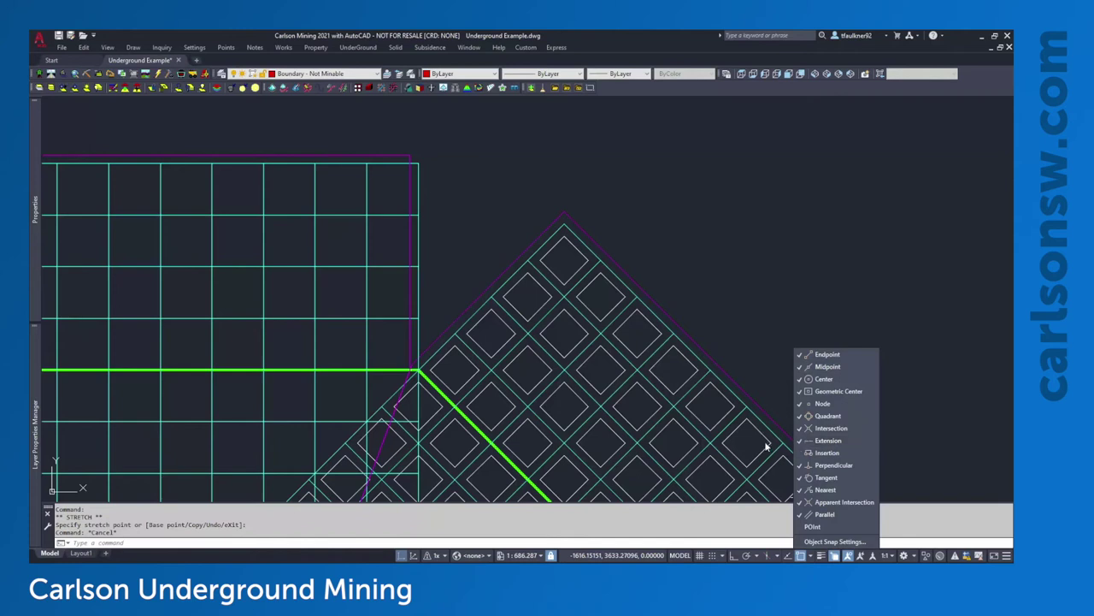
Stretch the boundary's apex up-left and its upper corner vertex out to the right
left_click(728, 215)
left_click(590, 243)
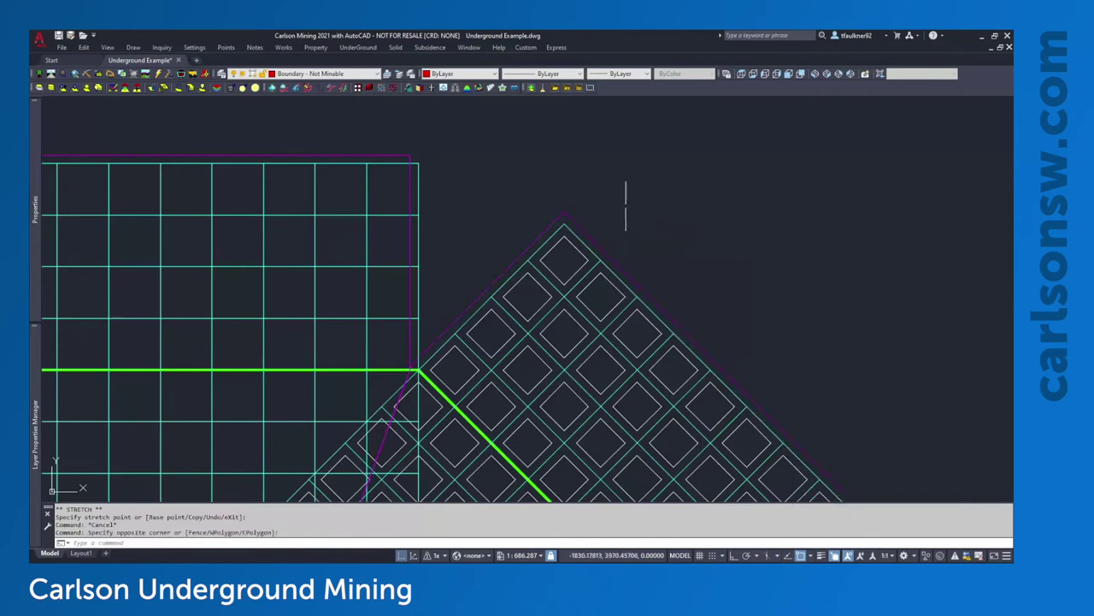
left_click(566, 211)
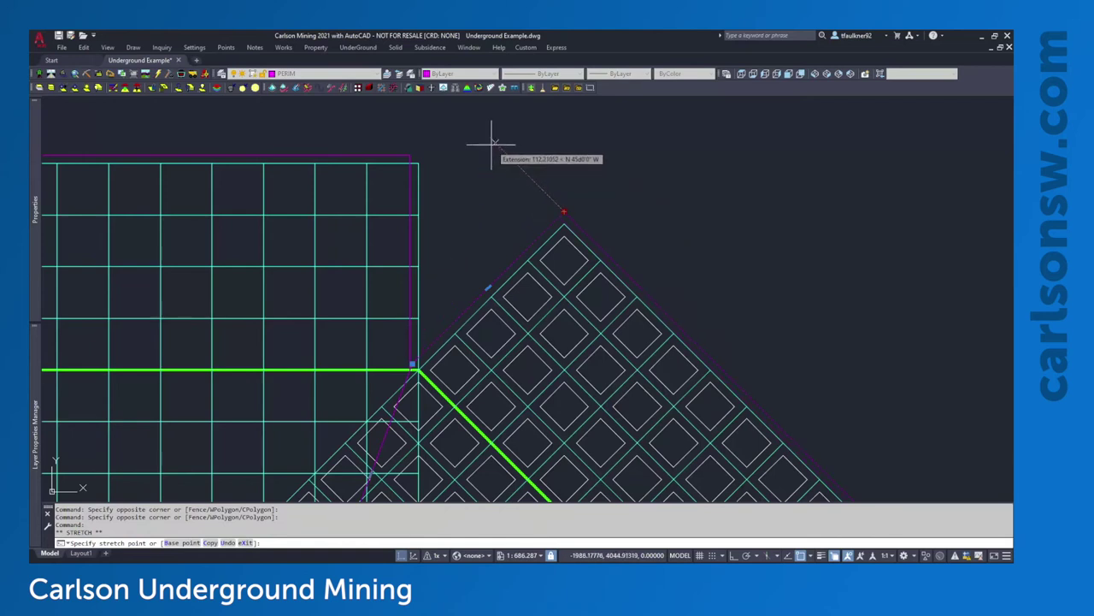
left_click(461, 109)
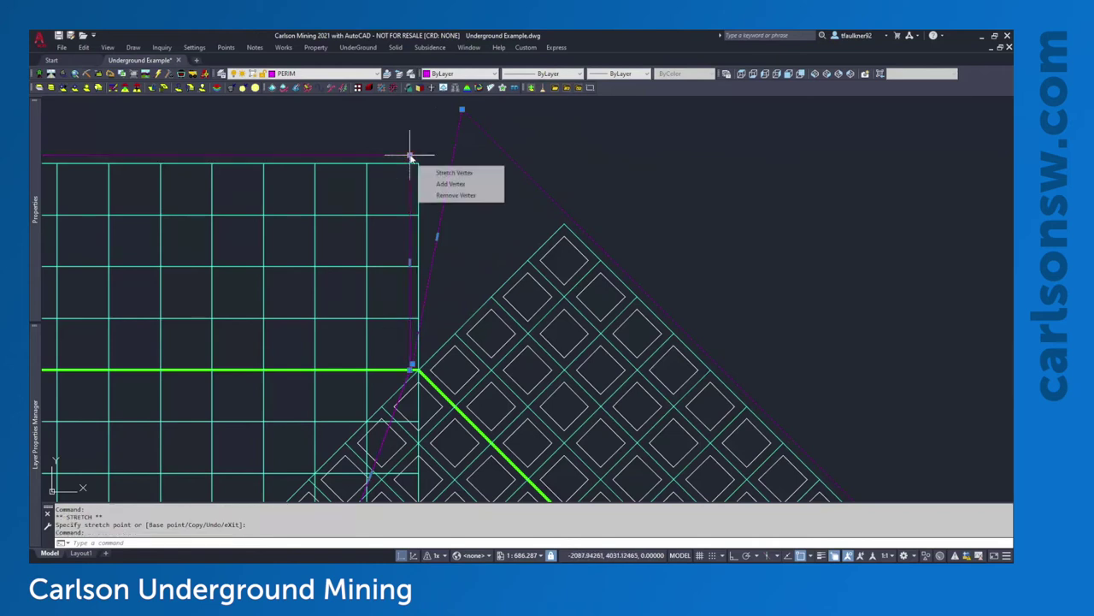
left_click(409, 154)
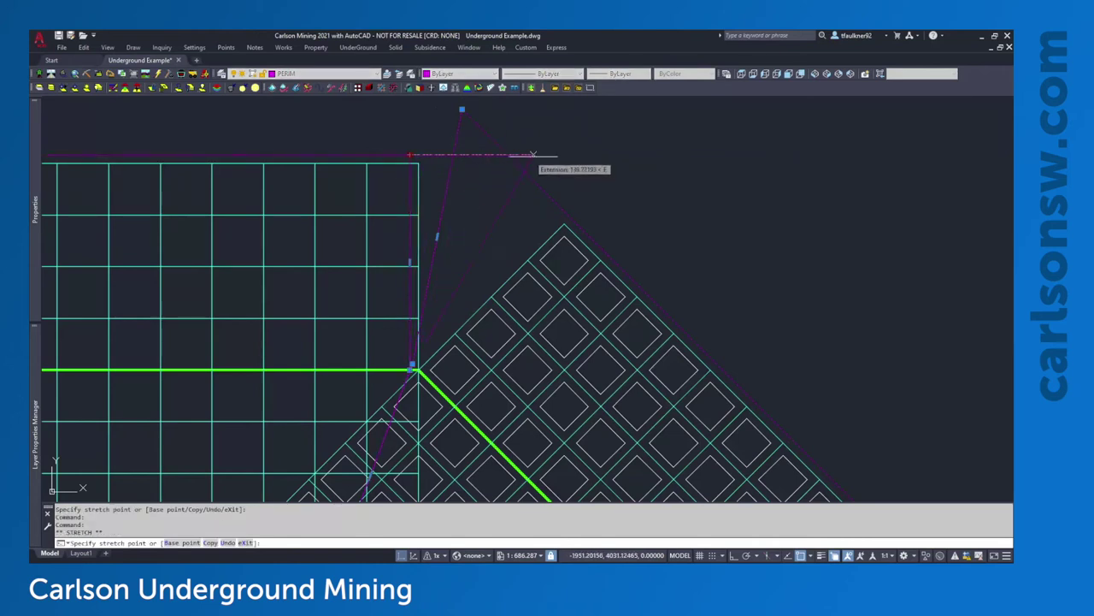
left_click(570, 155)
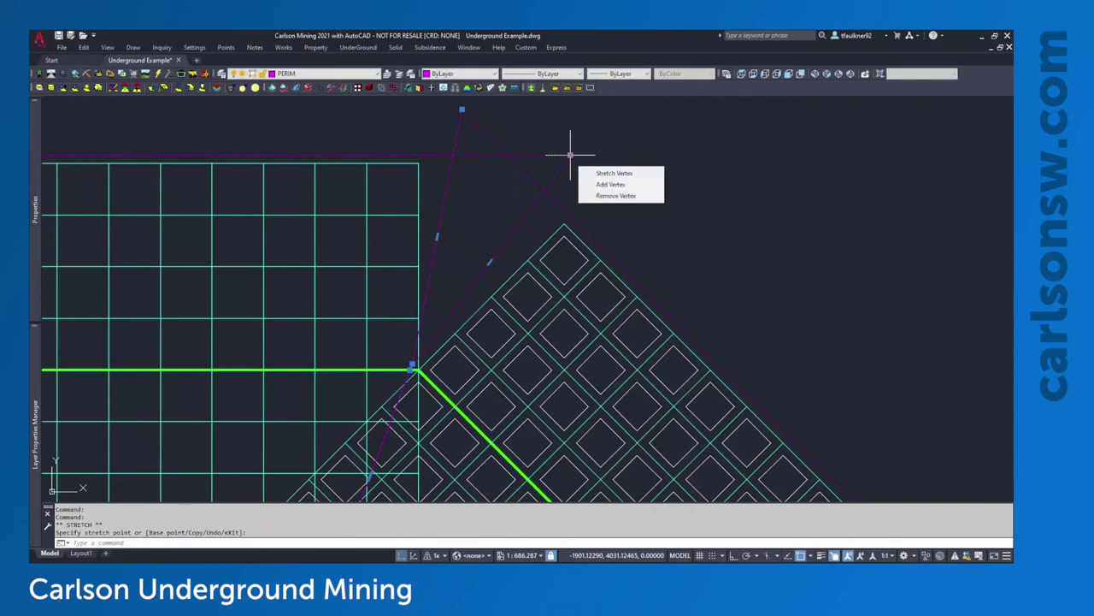
key("Escape")
Settle the triangular boundary piece's apex onto the horizontal boundary edge
middle_click_drag(565, 171, 540, 227)
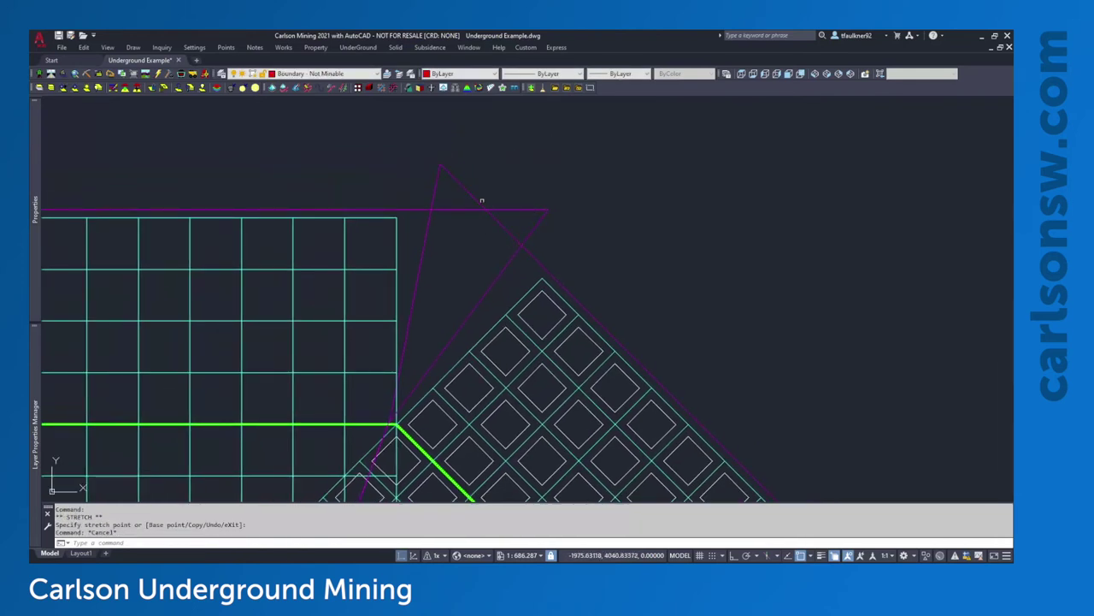
left_click(453, 175)
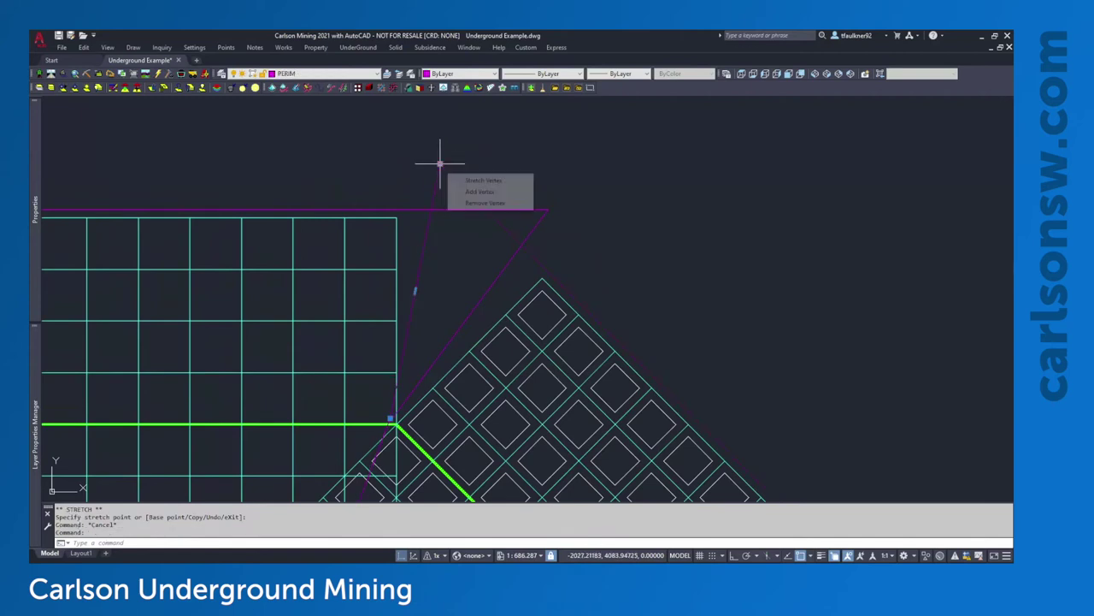
left_click(439, 163)
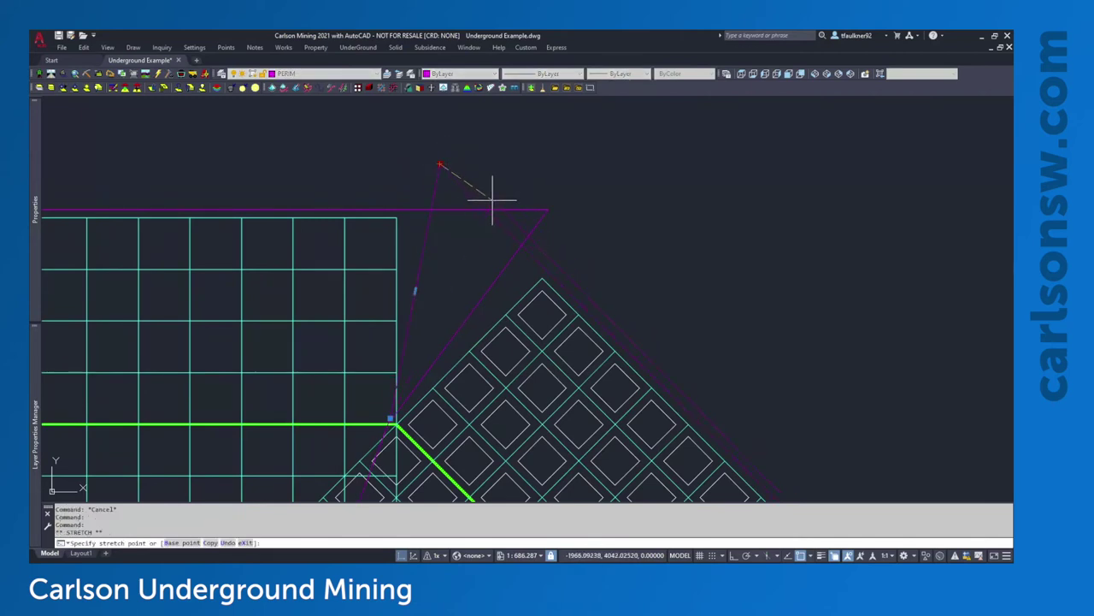
left_click(485, 209)
left_click(485, 209)
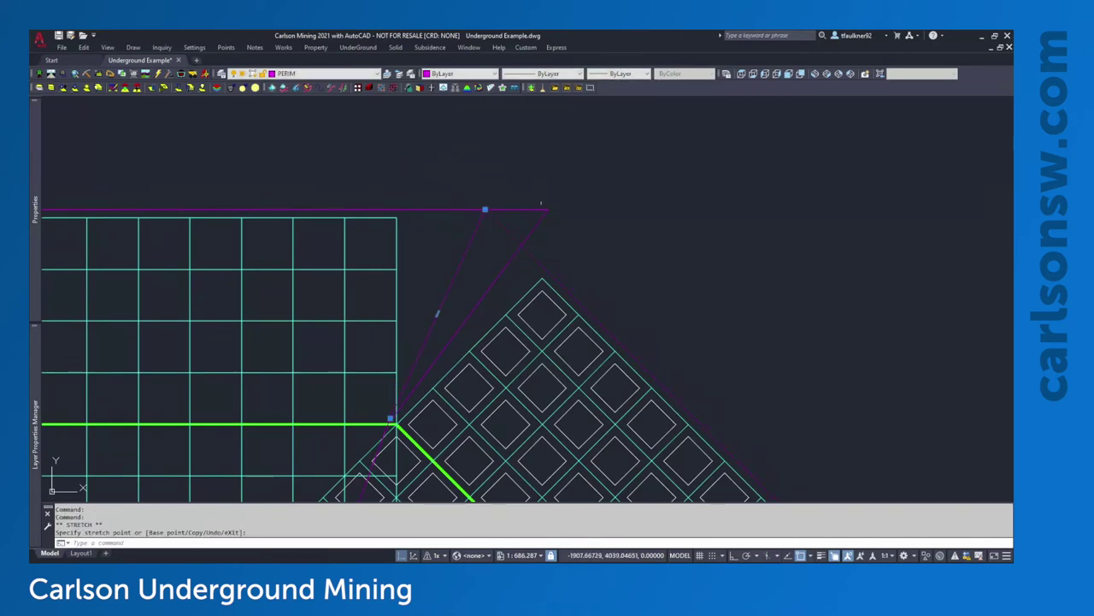
left_click(542, 207)
left_click(547, 208)
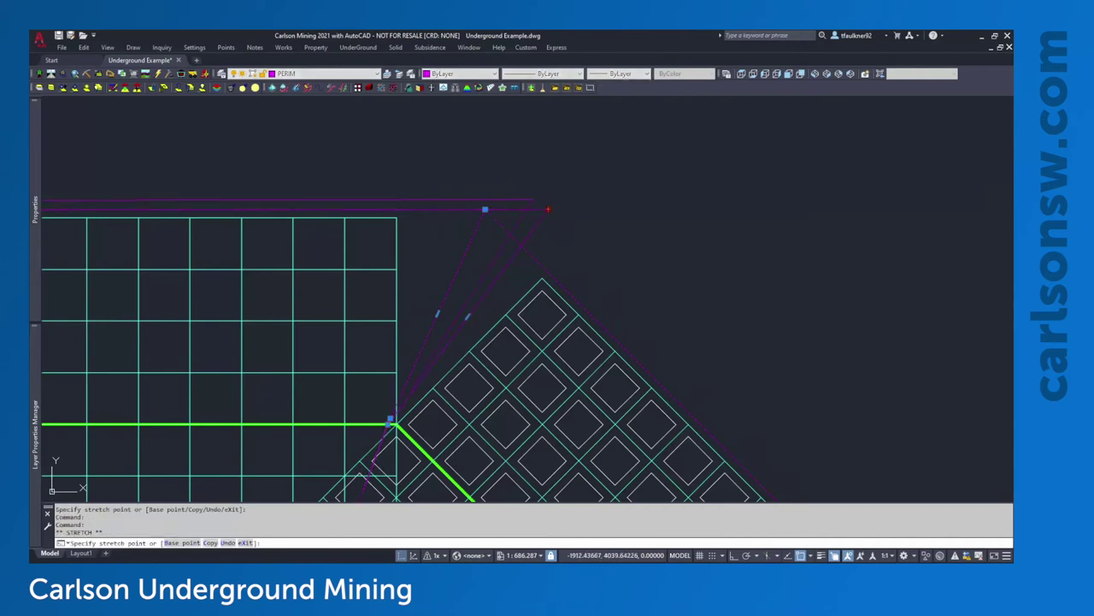
left_click(485, 210)
middle_click_drag(436, 347, 439, 320)
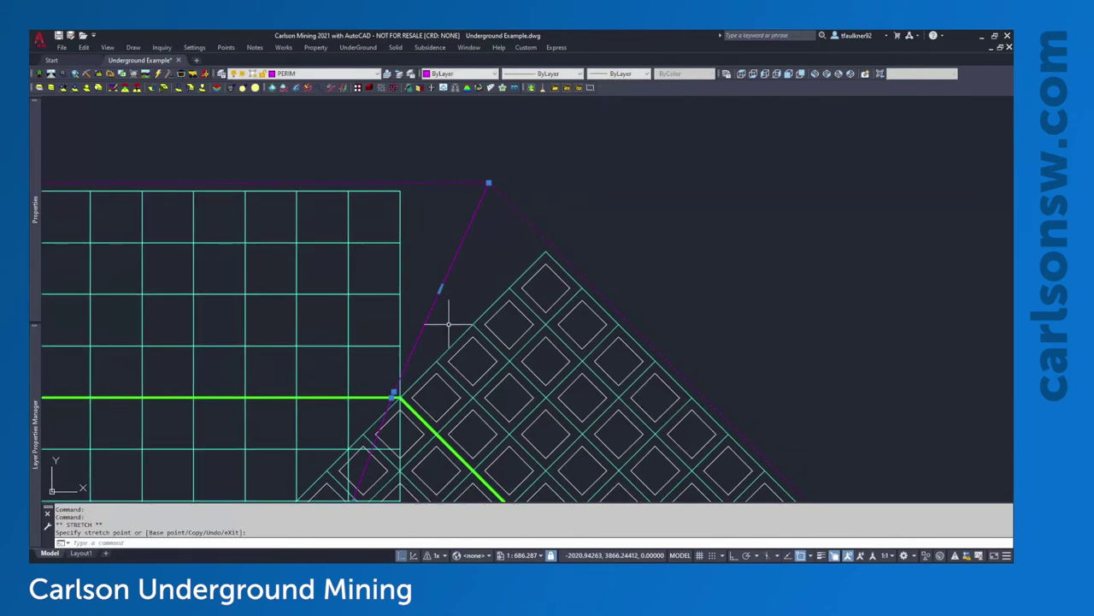
key("Escape")
Remove the extra boundary vertex at the belt junction using the grip menu
mouse_move(406, 366)
middle_mouse_down()
mouse_move(508, 209)
mouse_move(508, 252)
middle_mouse_up()
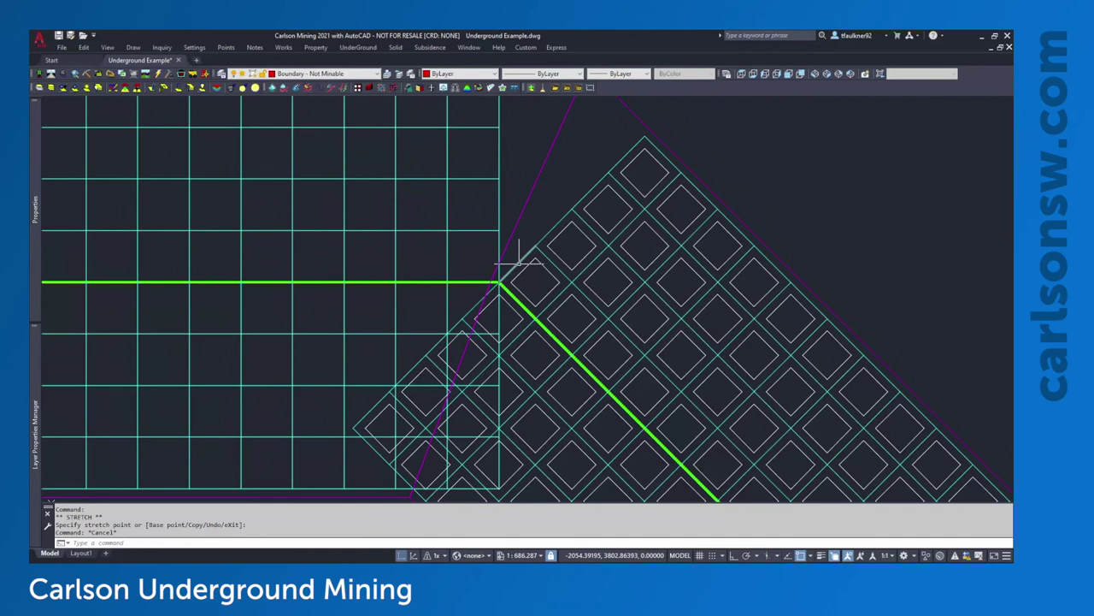
left_click(539, 181)
left_click(590, 215)
left_click(494, 271)
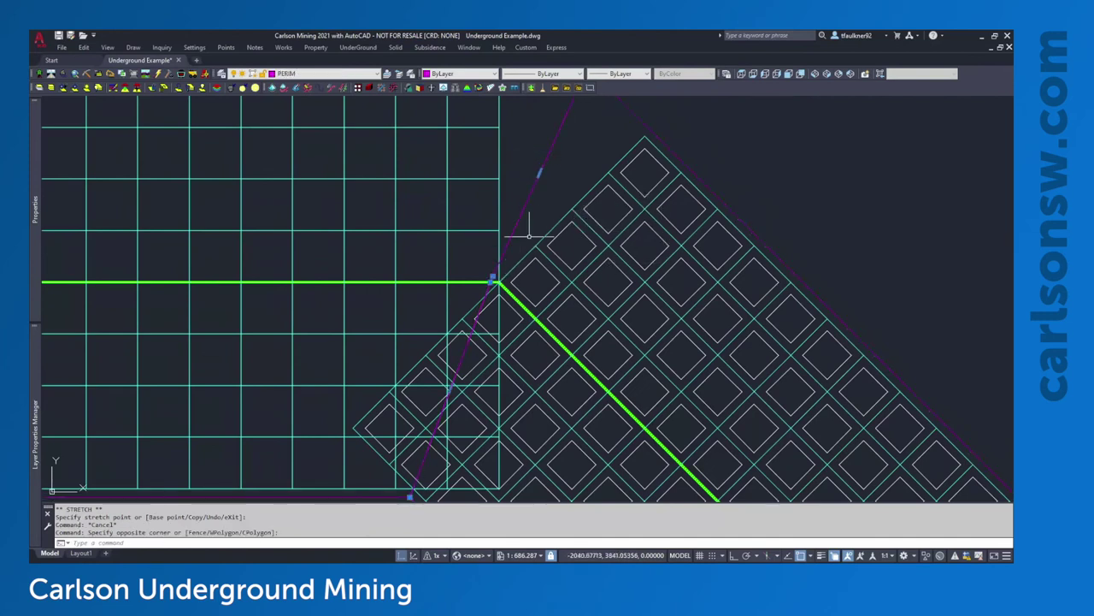
scroll(492, 283, "up", 4)
mouse_move(497, 256)
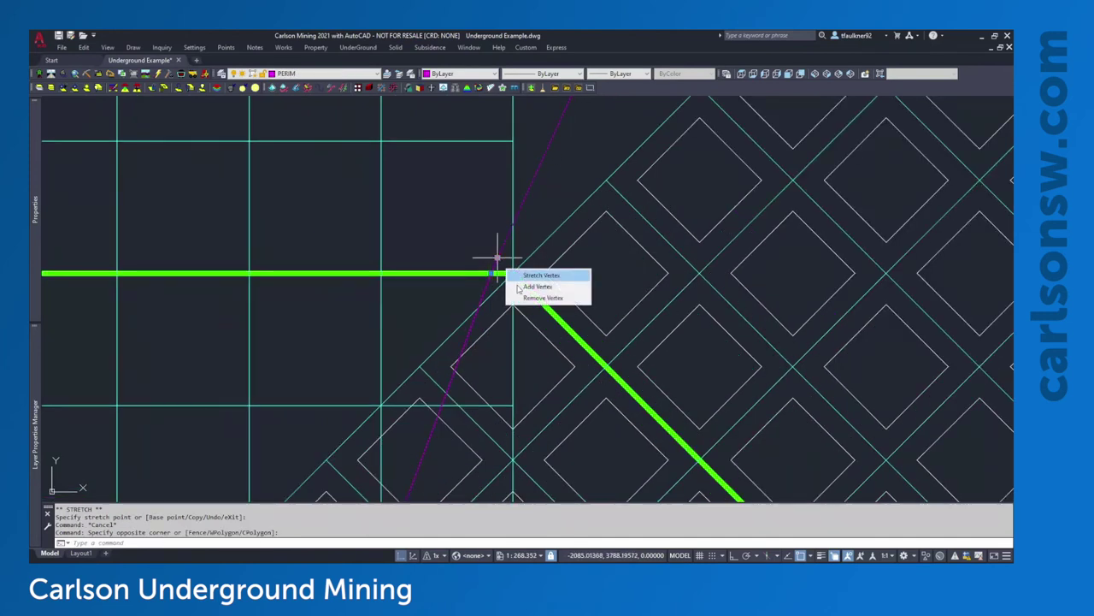
left_click(543, 297)
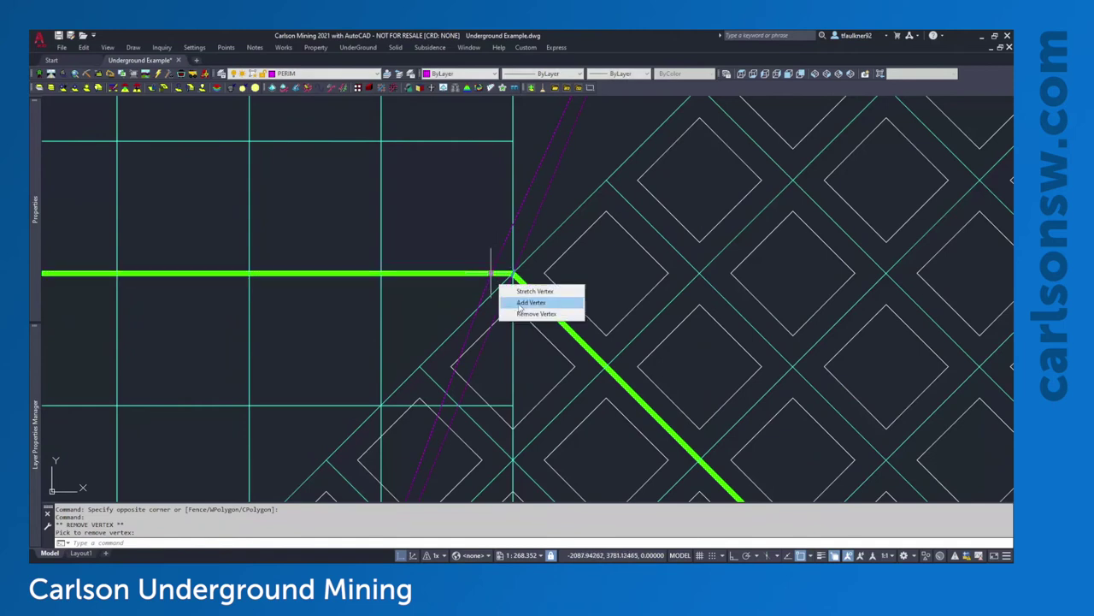
scroll(528, 239, "down", 6)
key("Escape")
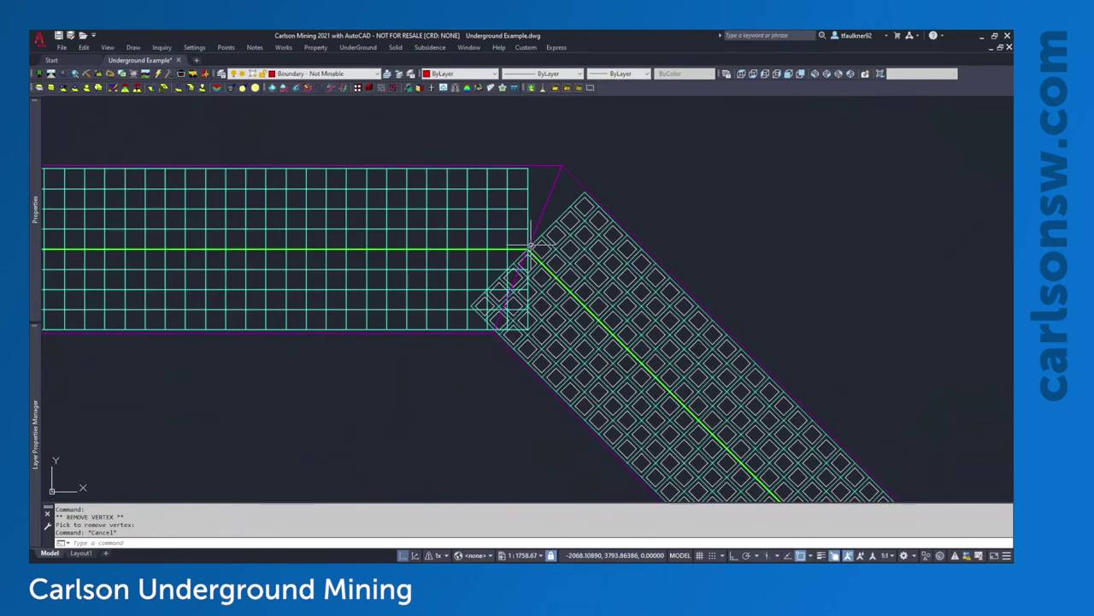
scroll(530, 246, "down", 3)
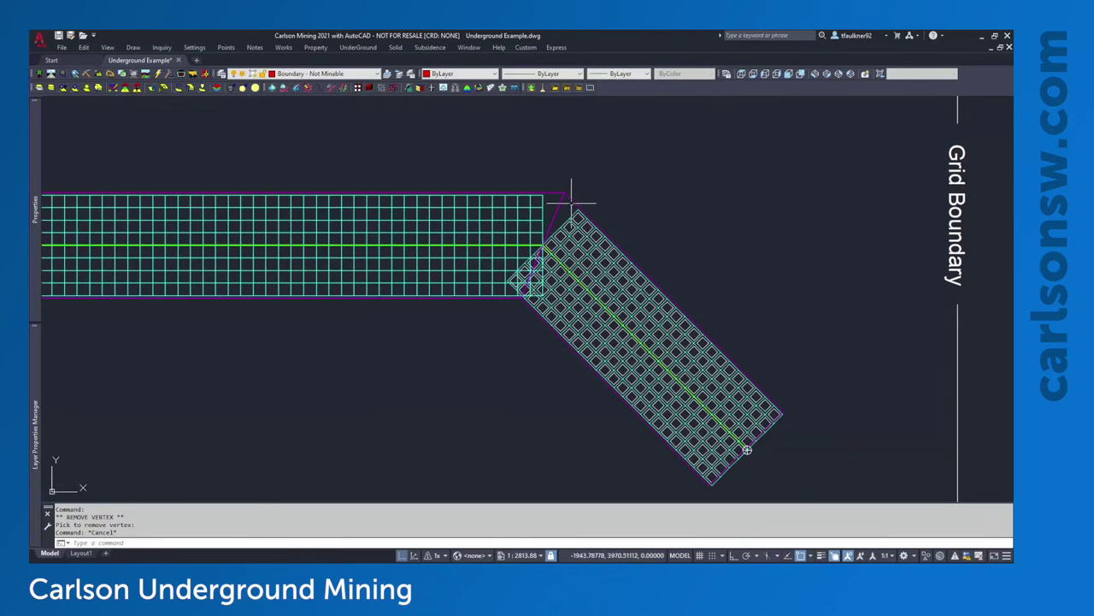
left_click(568, 187)
left_click(566, 193)
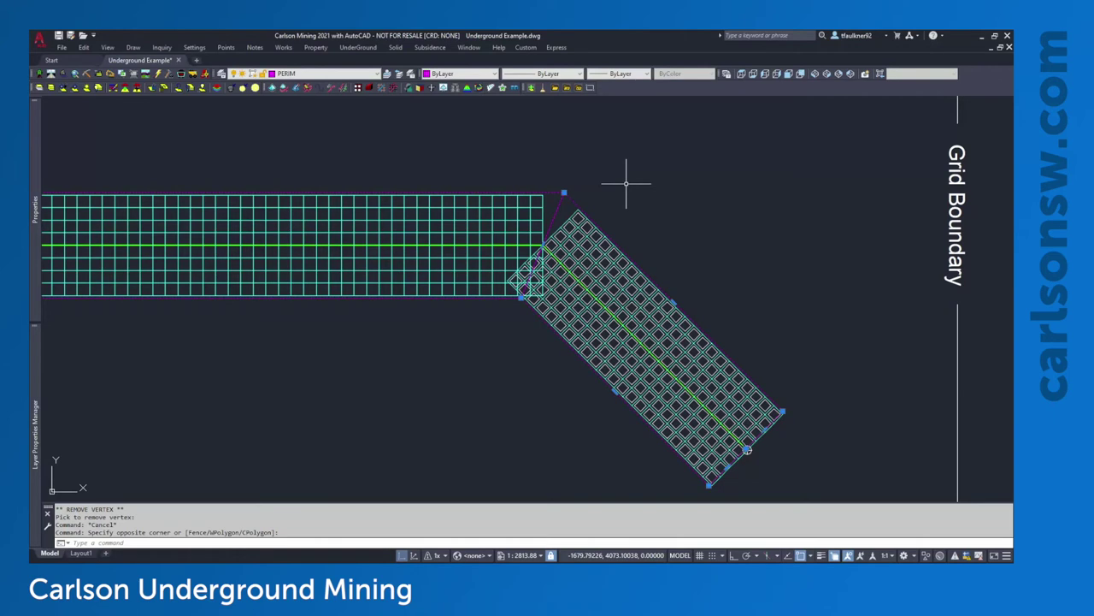
key("Escape")
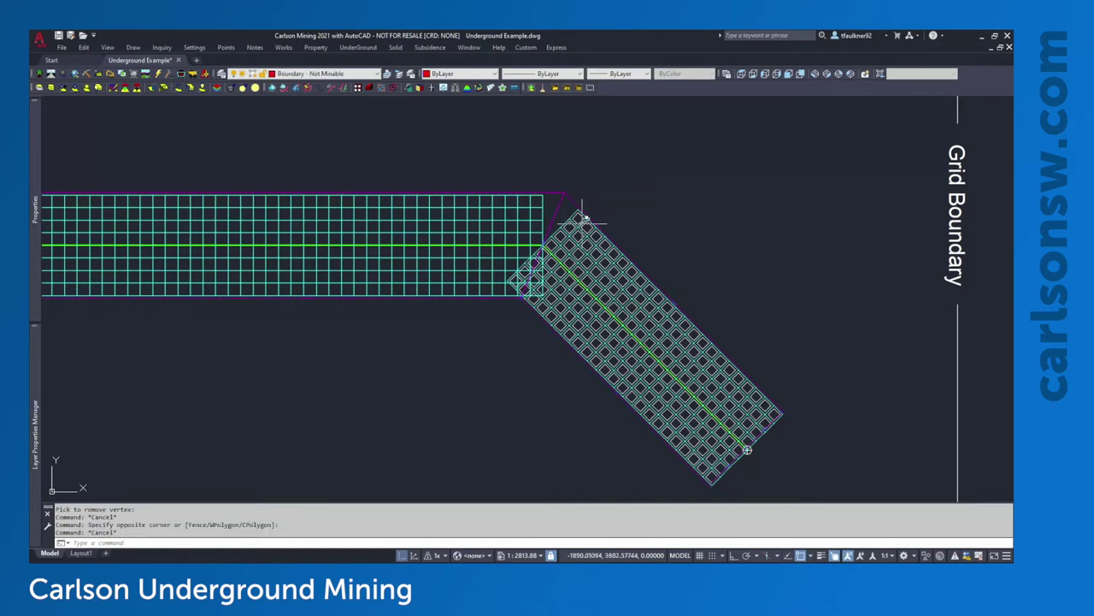
scroll(573, 225, "up", 2)
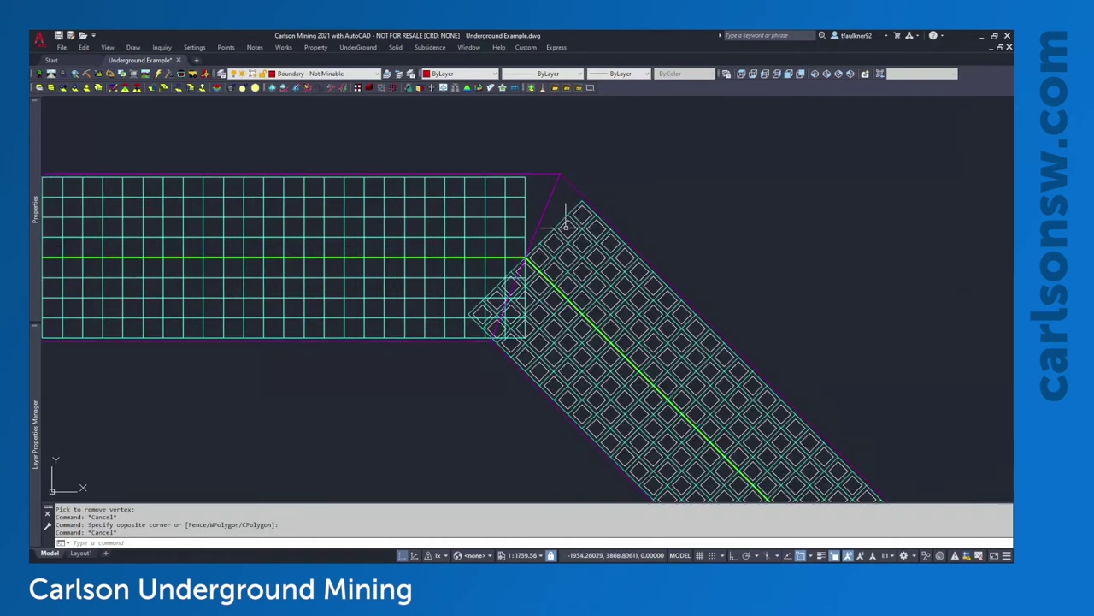
scroll(528, 289, "up", 2)
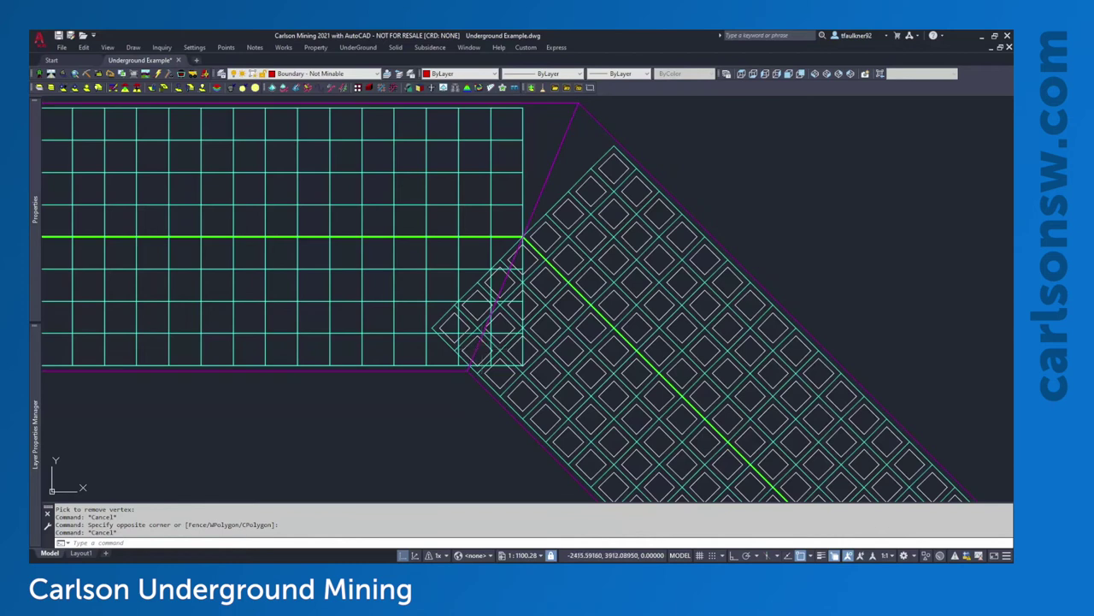
Freeze the PILLARS layer with PICKOFF by picking a pillar, then zoom out to the grid boundary
left_click(64, 88)
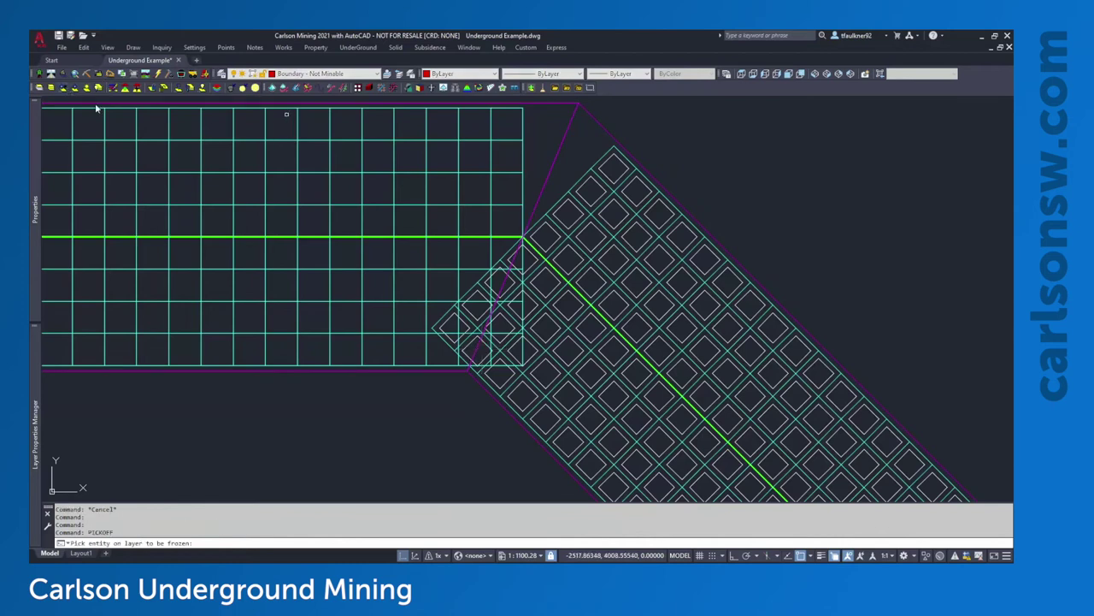
left_click(561, 208)
key("Return")
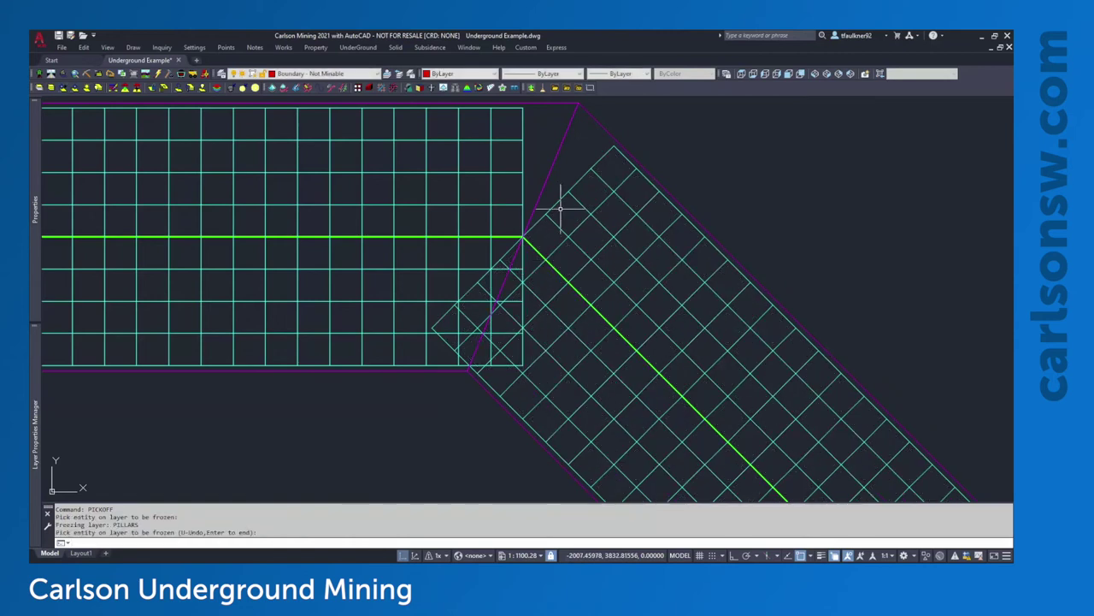
scroll(561, 208, "down", 4)
scroll(557, 233, "up", 2)
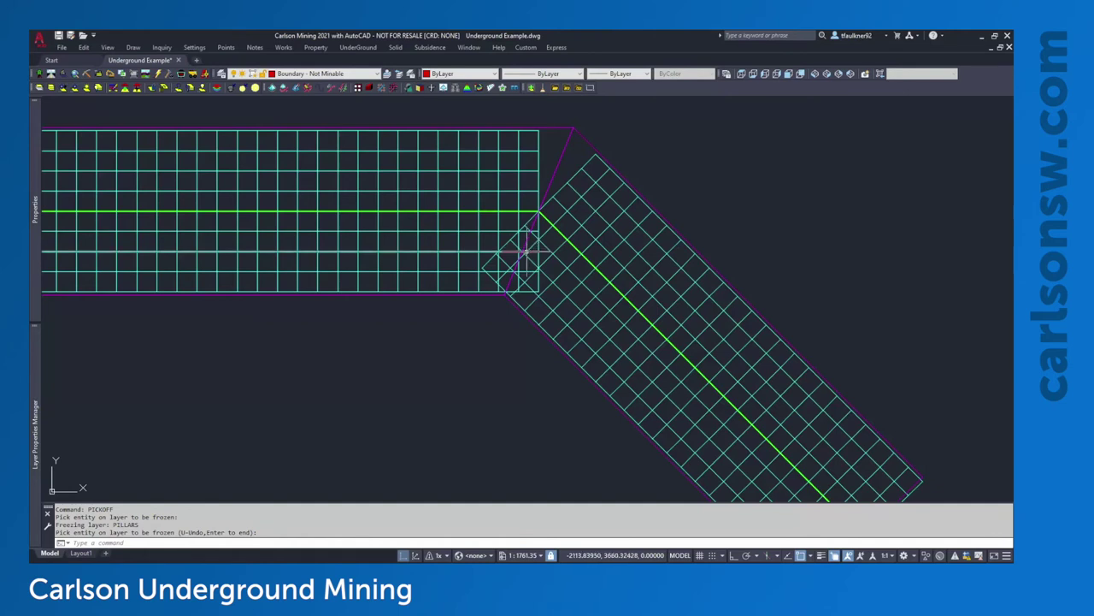
scroll(527, 249, "down", 5)
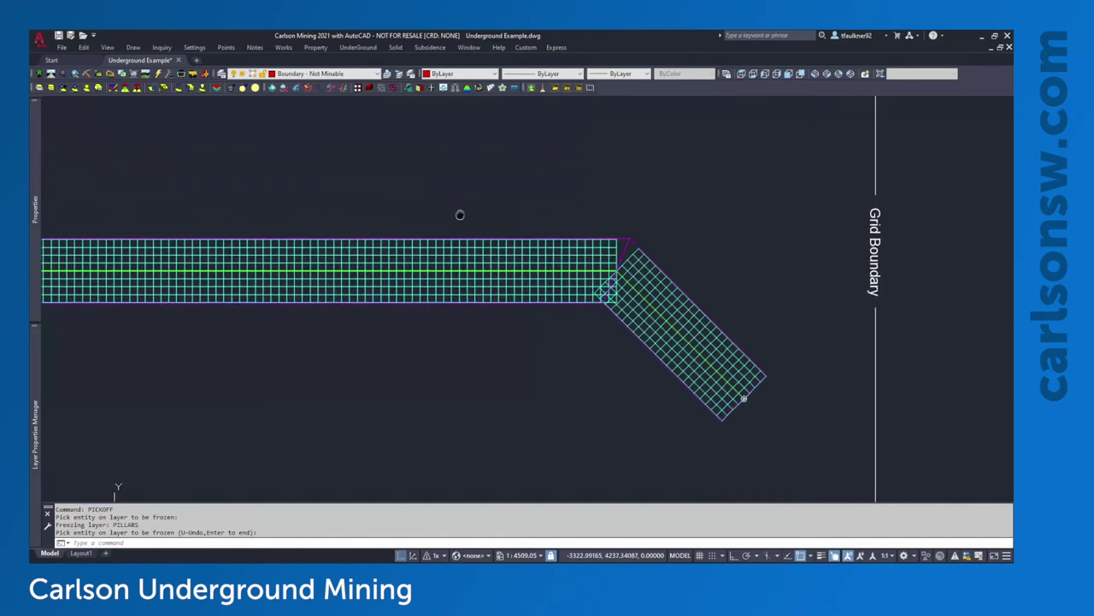
scroll(642, 203, "down", 3)
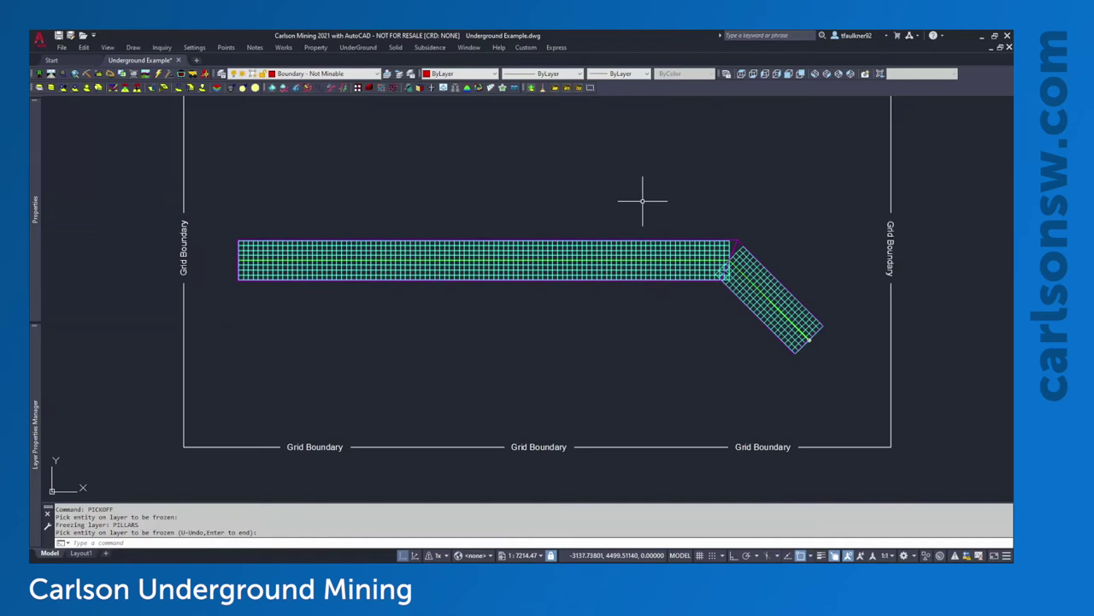
key("Return")
left_click(701, 195)
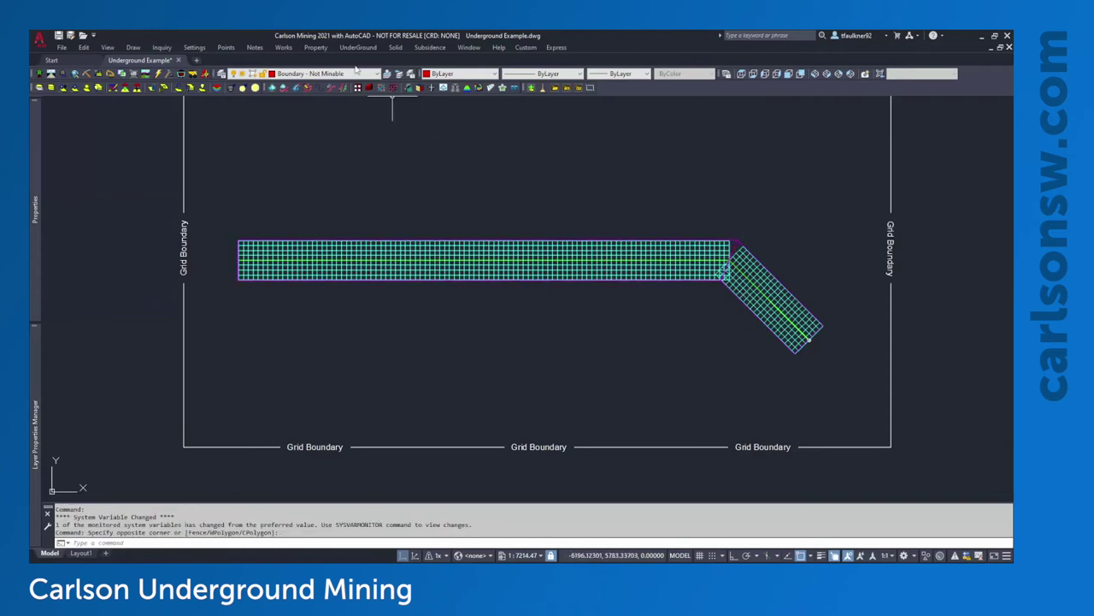
Start a belt on the main panel's lower edge, ending at @0,-1860 due south
left_click(284, 47)
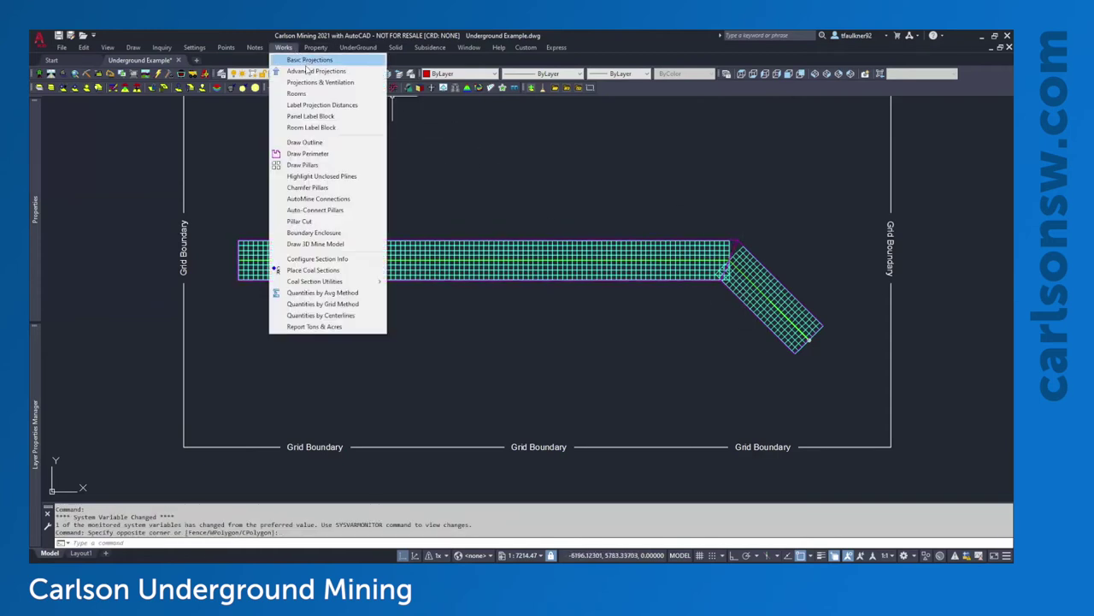
left_click(316, 71)
scroll(717, 288, "up", 4)
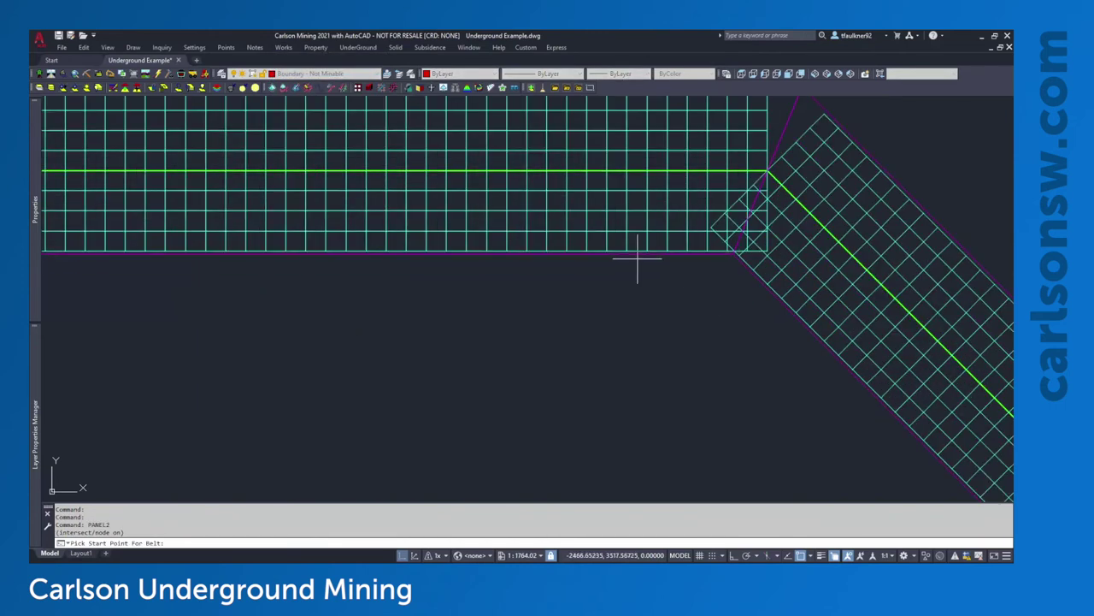
middle_click_drag(640, 259, 599, 273)
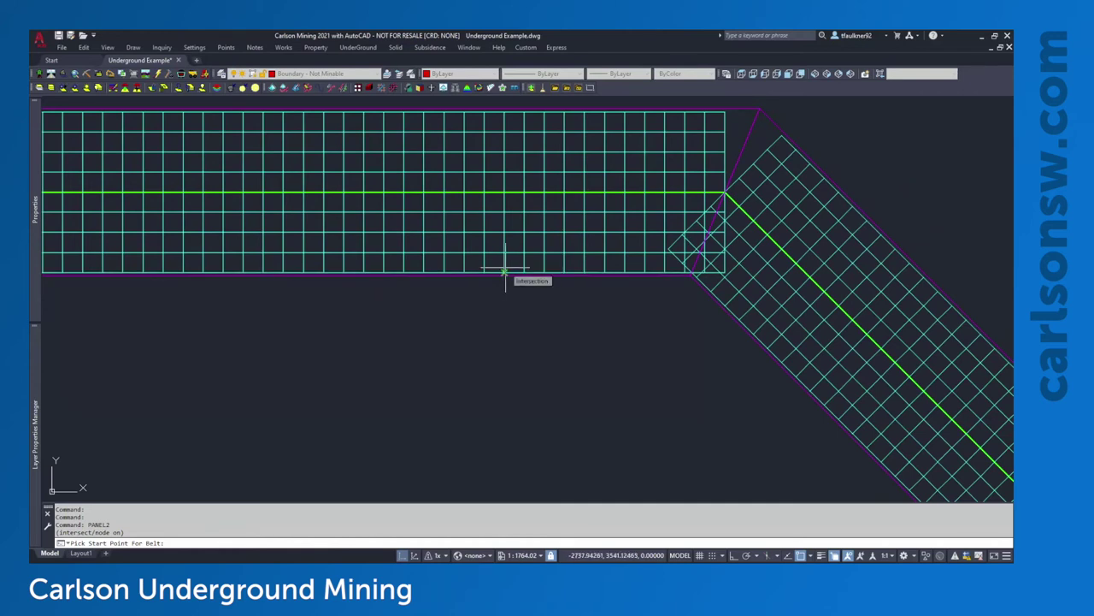
left_click(504, 271)
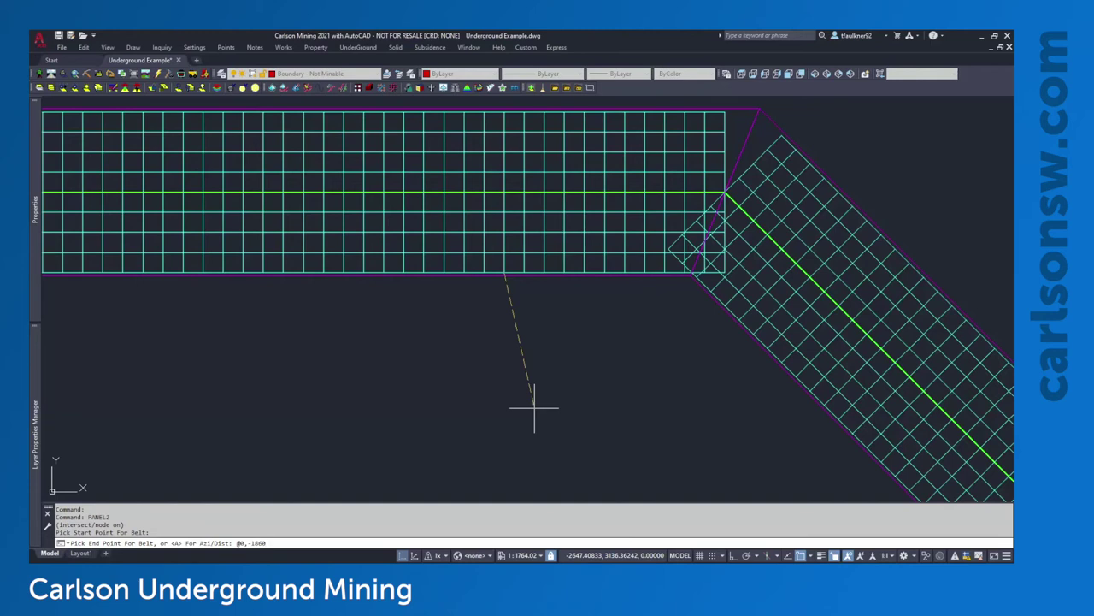
key("Return")
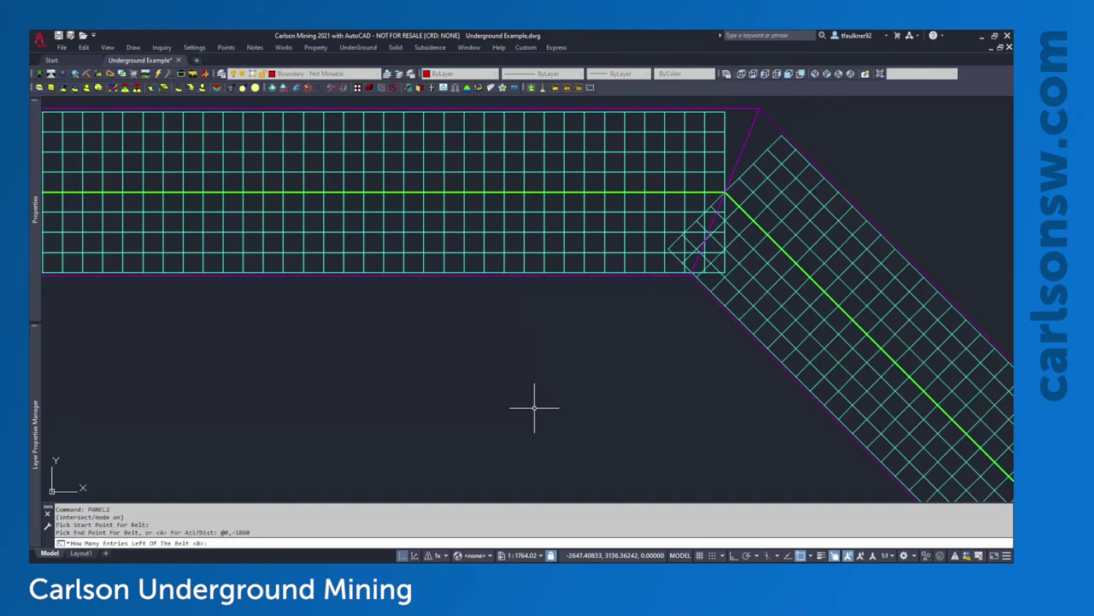
Give the panel 4 entries on each side and accept both dialogs to draw it
type("4")
key("Return")
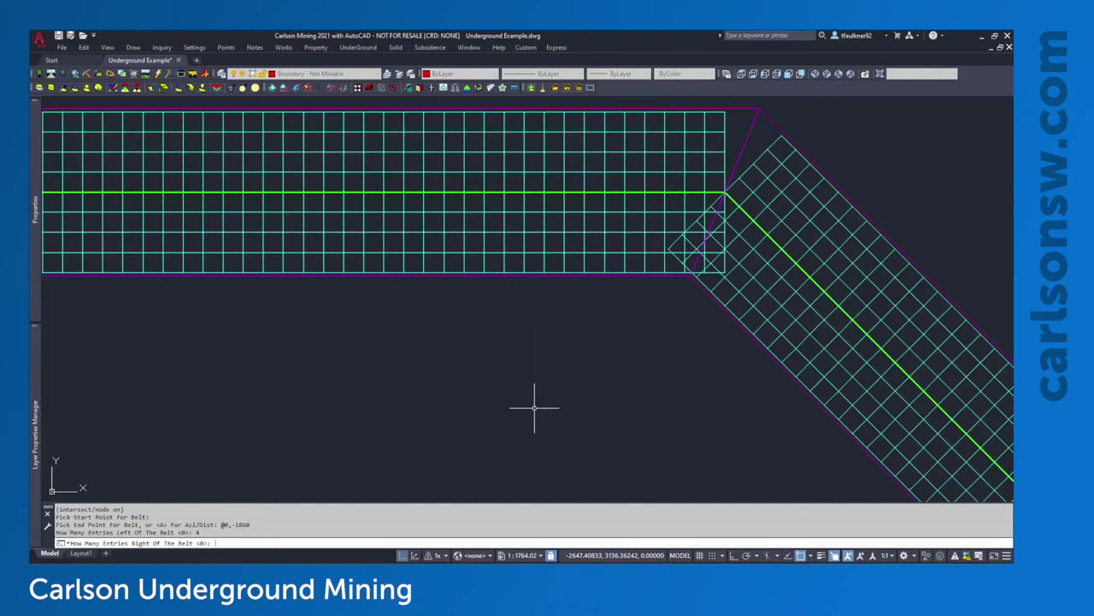
type("4")
key("Return")
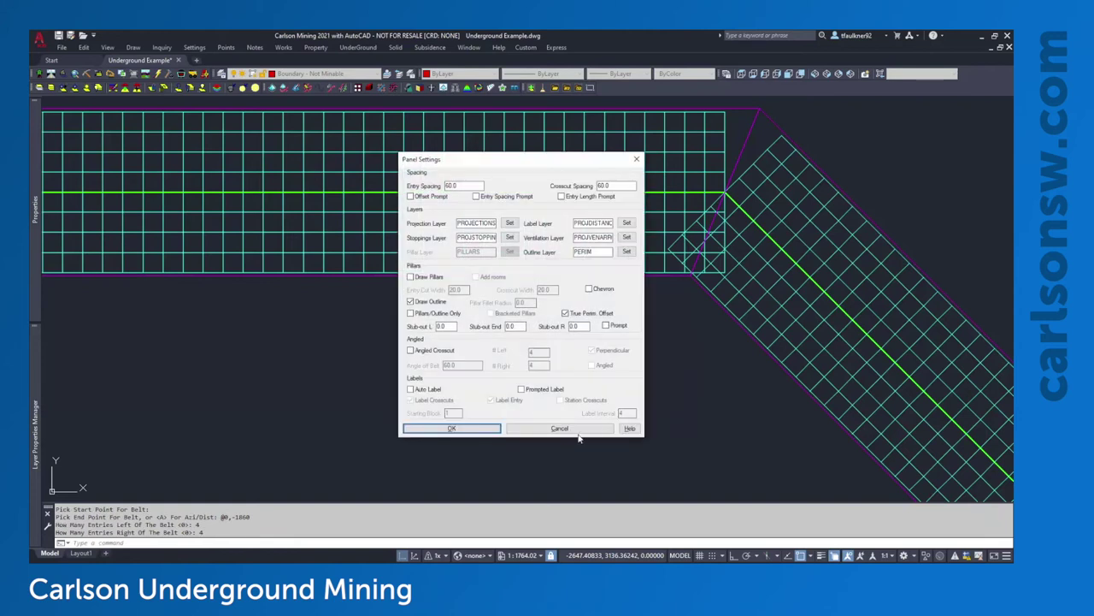
left_click(479, 428)
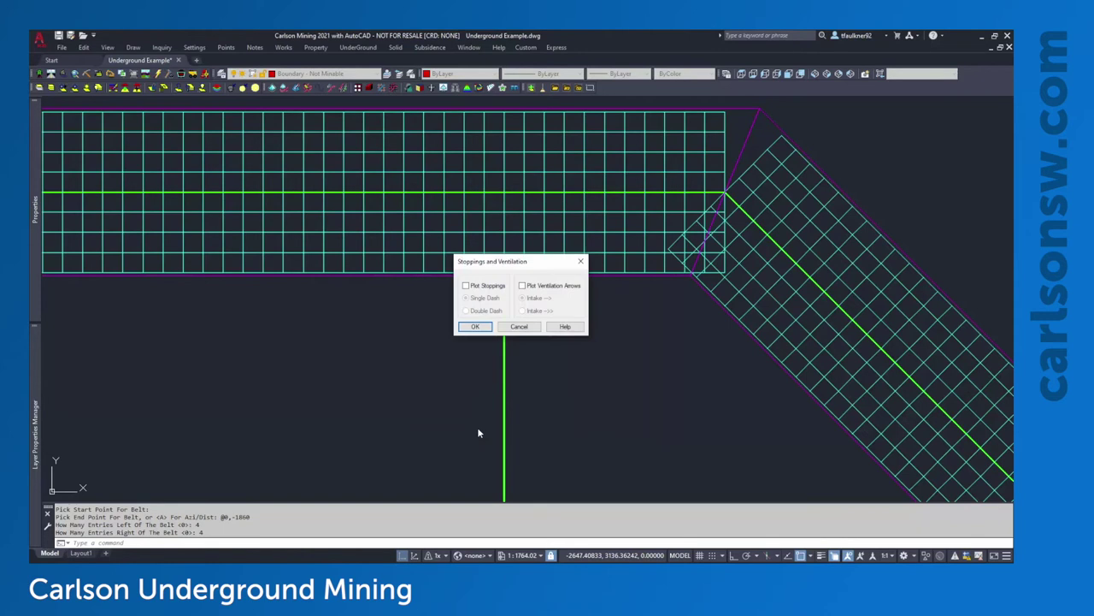
left_click(486, 327)
scroll(485, 328, "down", 5)
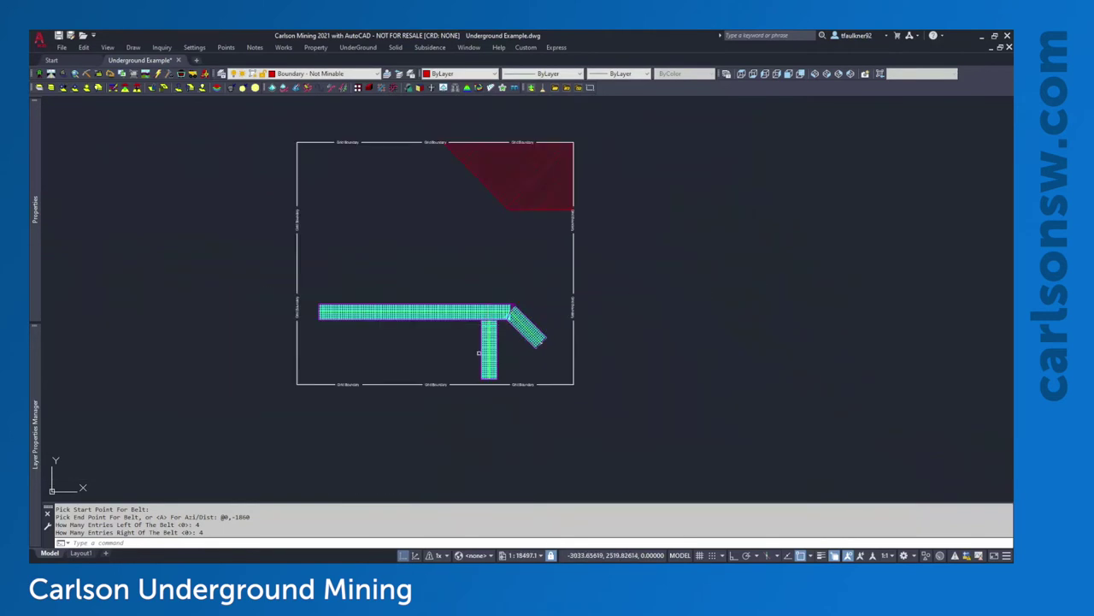
scroll(476, 350, "up", 3)
scroll(371, 372, "down", 2)
scroll(439, 337, "up", 2)
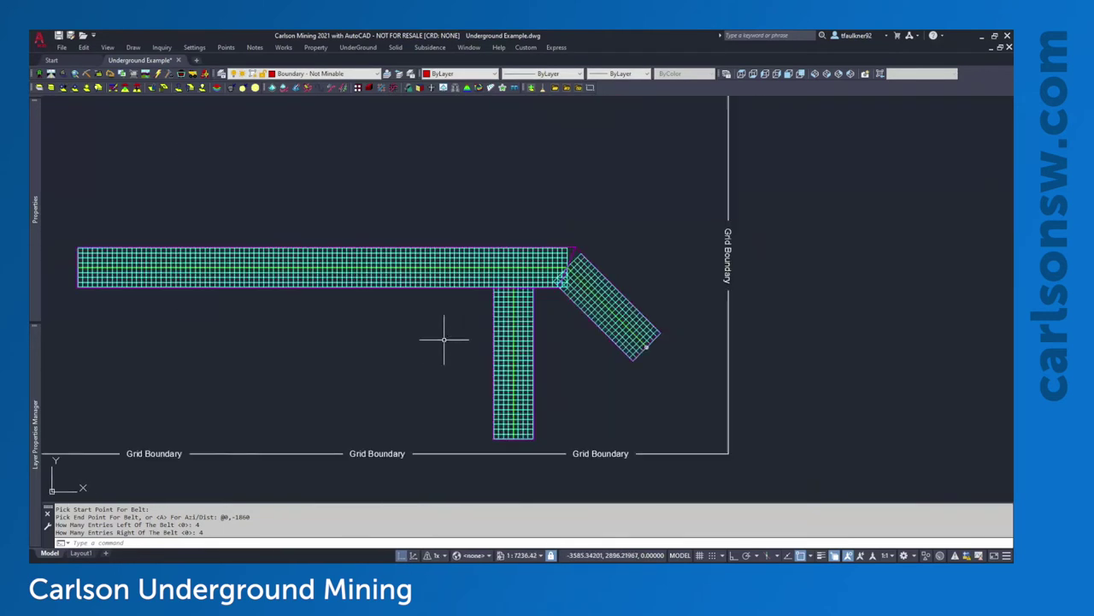
Browse the Works menu without choosing a command, then type 'a' to list ARRAY suggestions
left_click(522, 349)
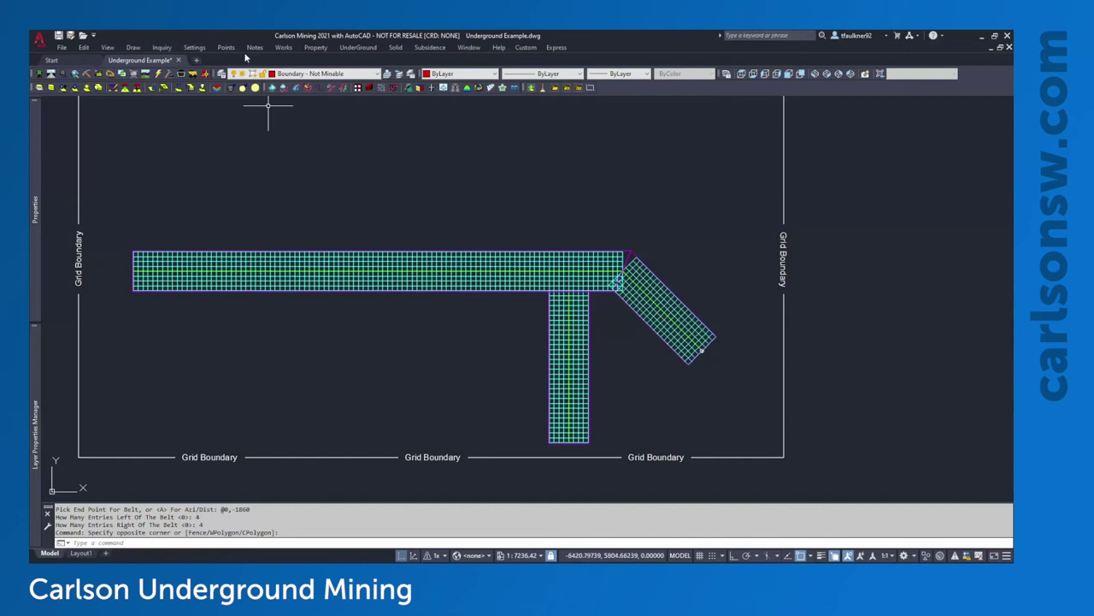
left_click(282, 47)
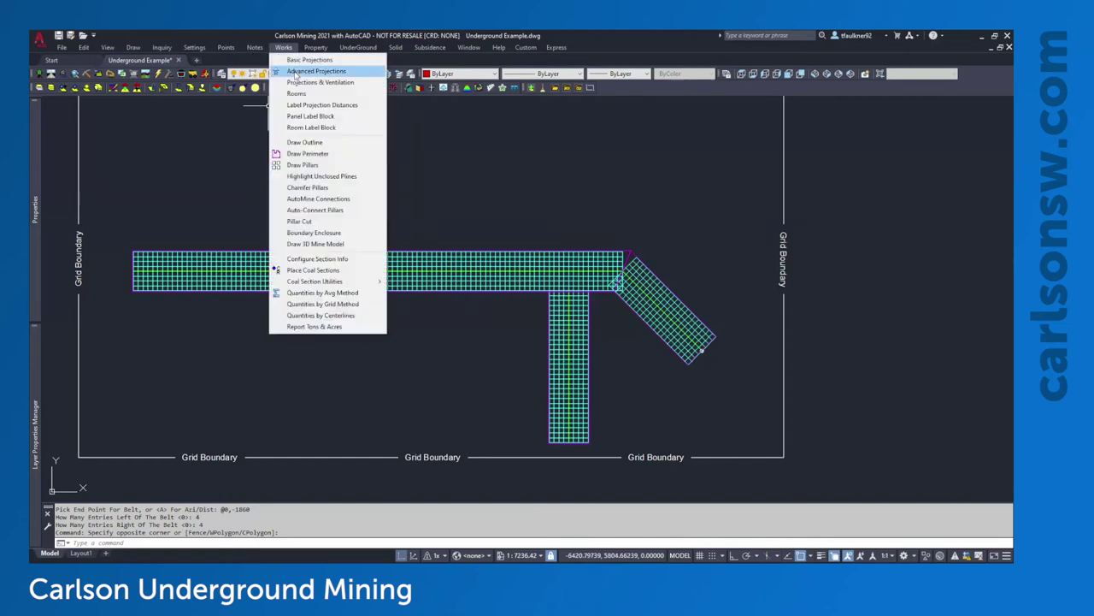
left_click(687, 167)
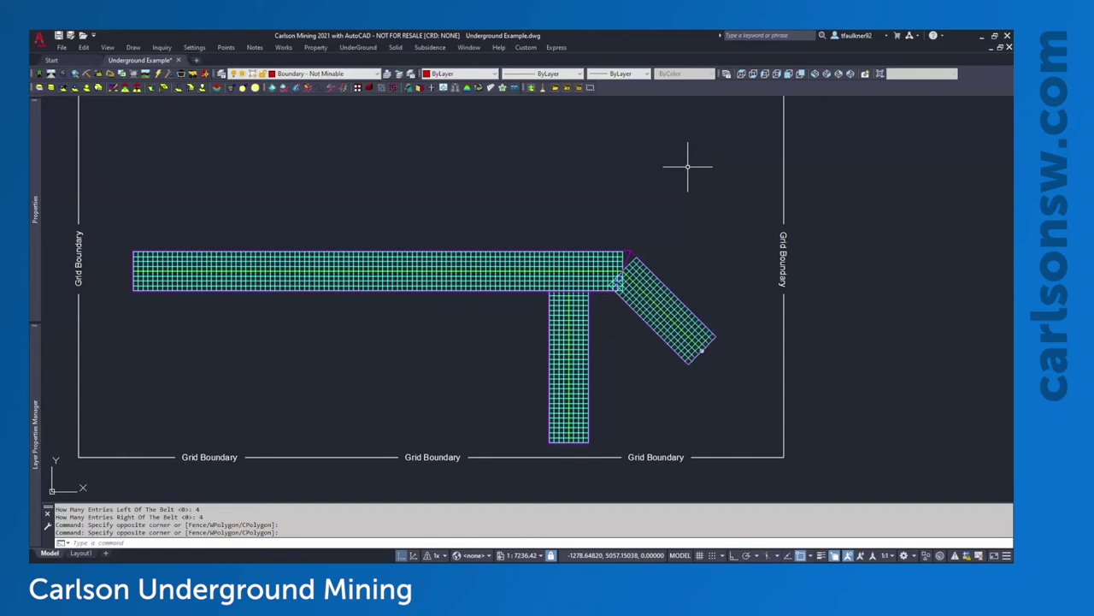
type("a")
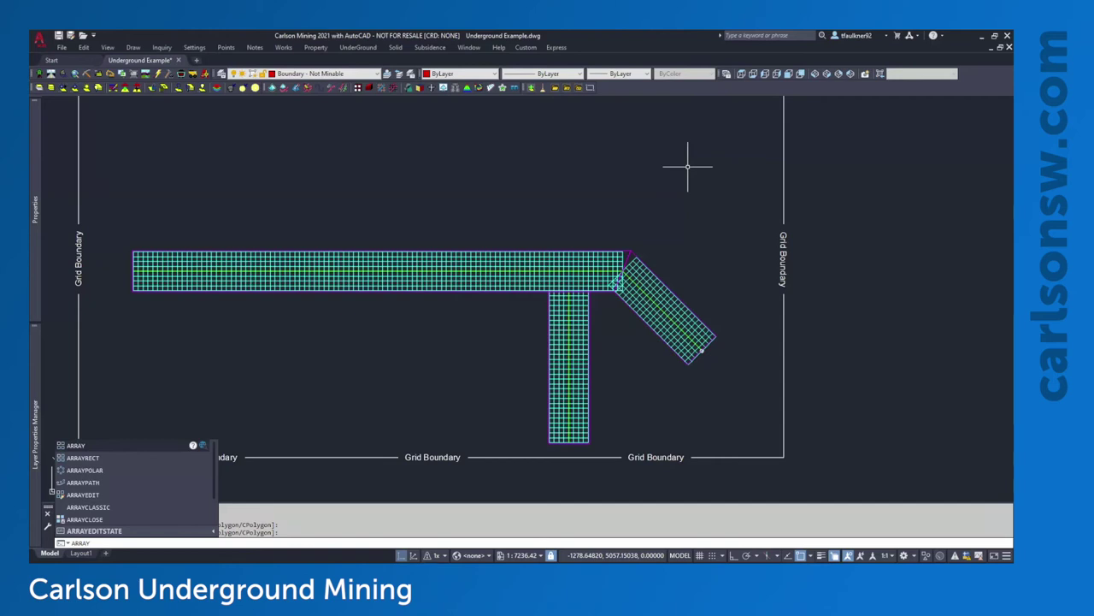
Start ARRAY on the crossing-selected vertical belt panel as a rectangular array
key("Return")
scroll(571, 463, "up", 2)
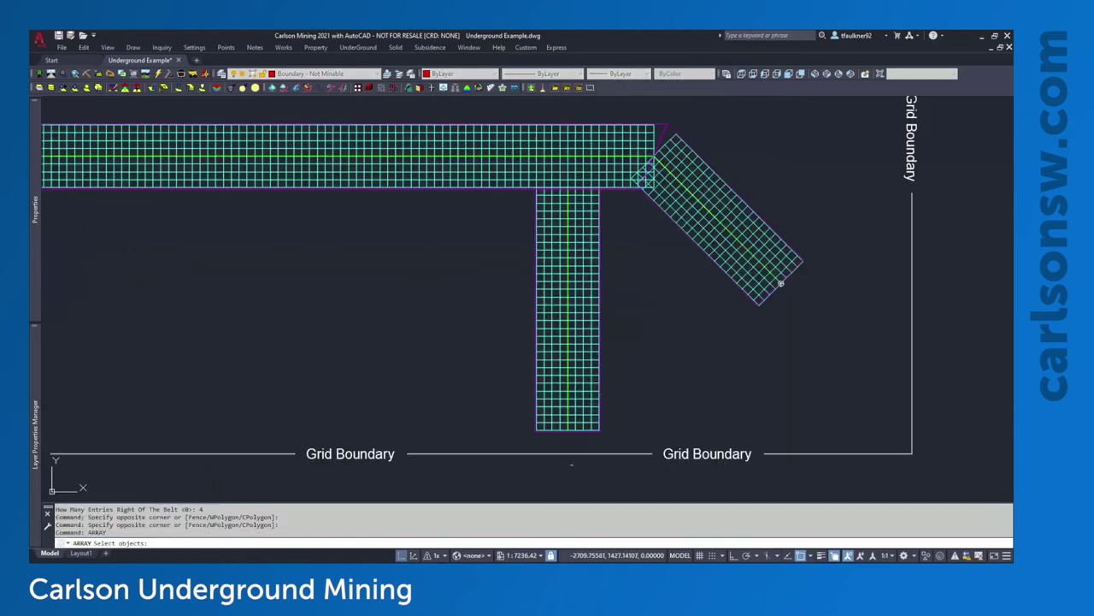
left_click(609, 433)
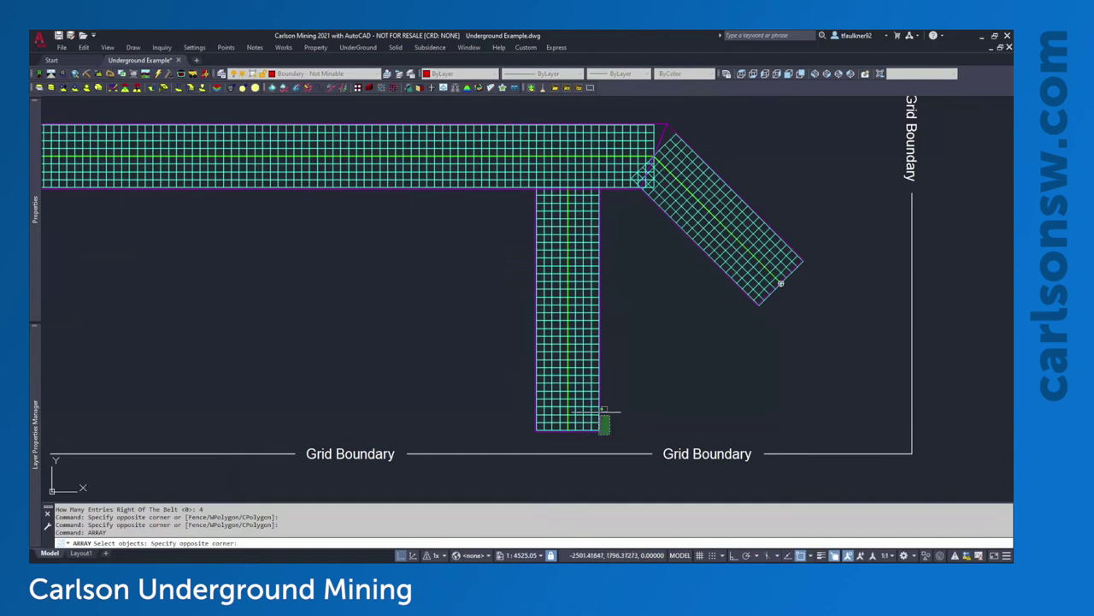
left_click(511, 192)
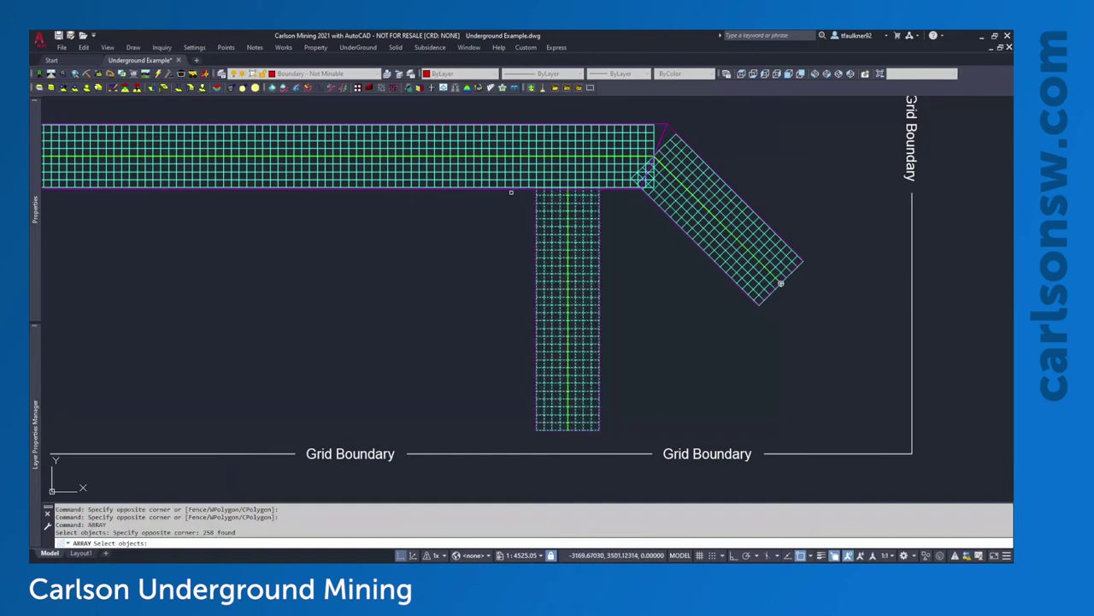
key("Return")
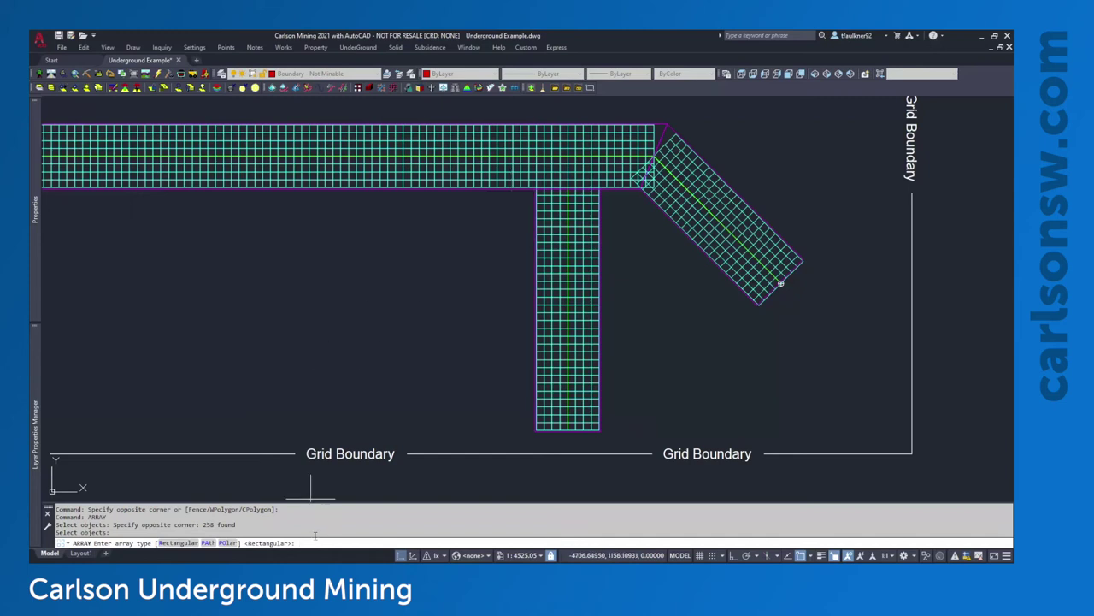
key("Return")
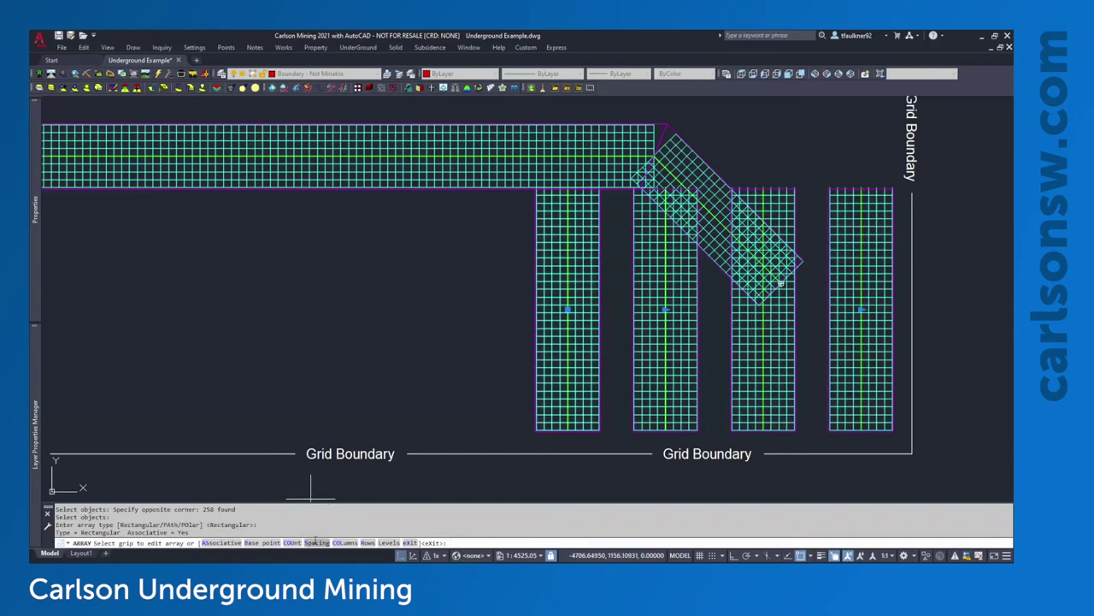
Finish the 4-column by 3-row array at 750 spacing and select it
scroll(522, 407, "down", 3)
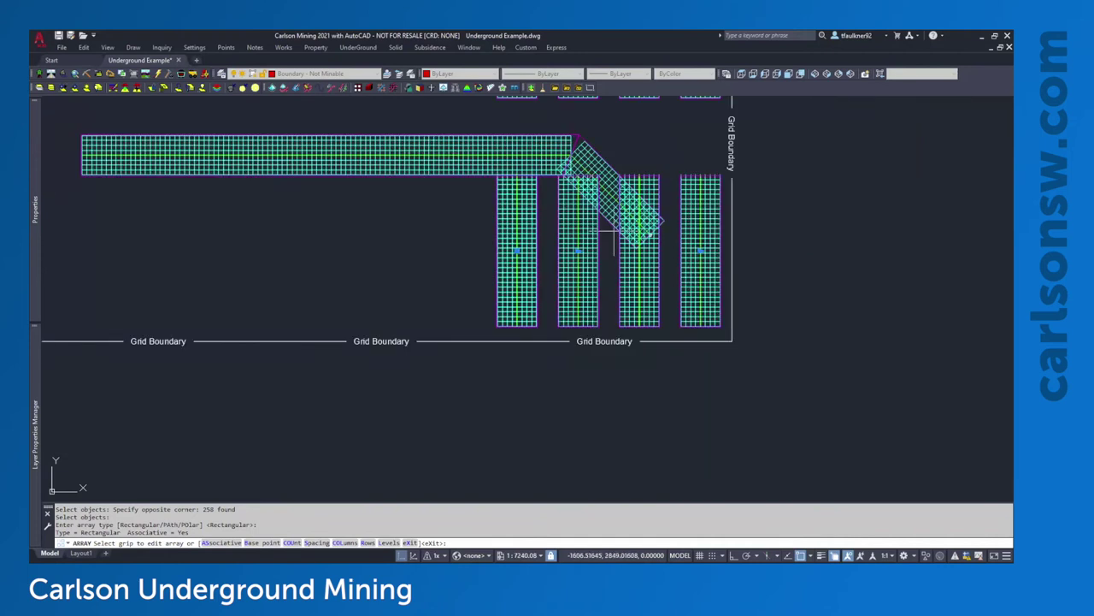
mouse_move(631, 235)
middle_mouse_down()
mouse_move(483, 419)
mouse_move(466, 503)
middle_mouse_up()
scroll(483, 418, "down", 2)
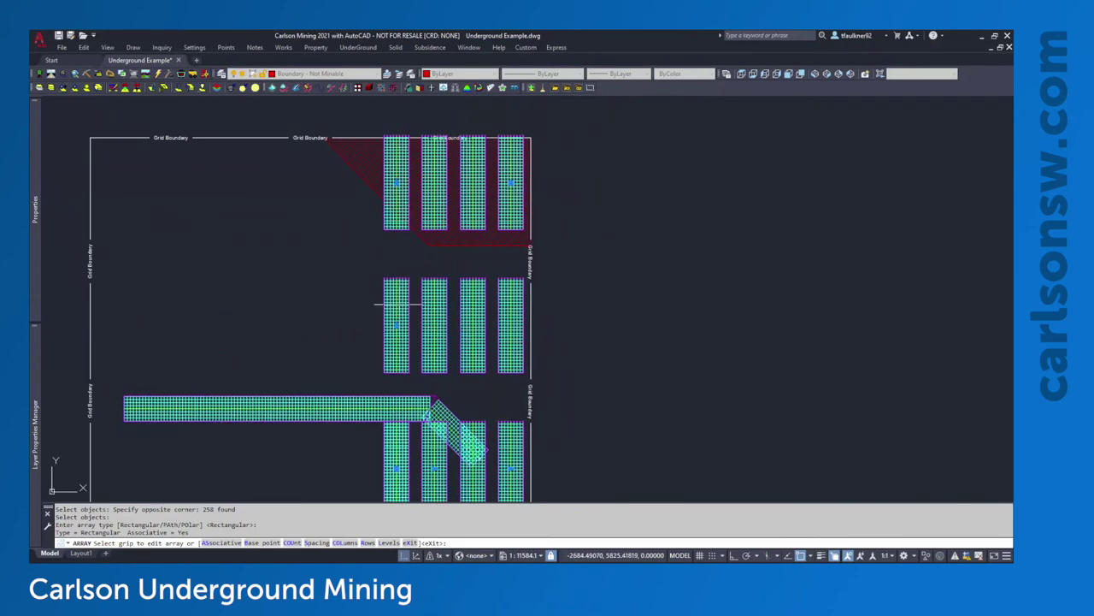
key("Return")
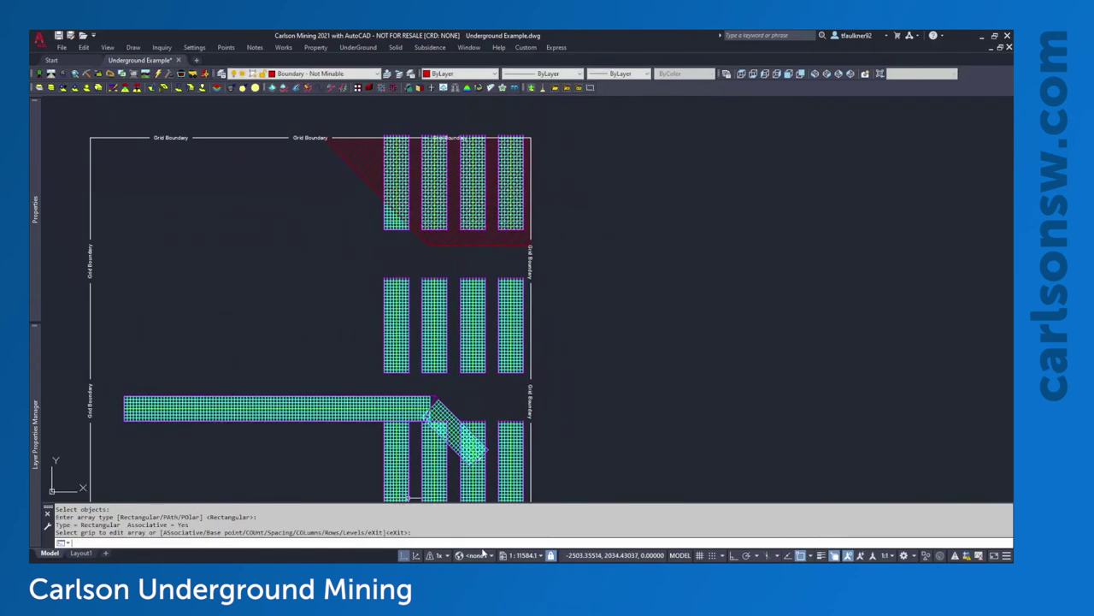
middle_click_drag(382, 359, 444, 303)
left_click(445, 301)
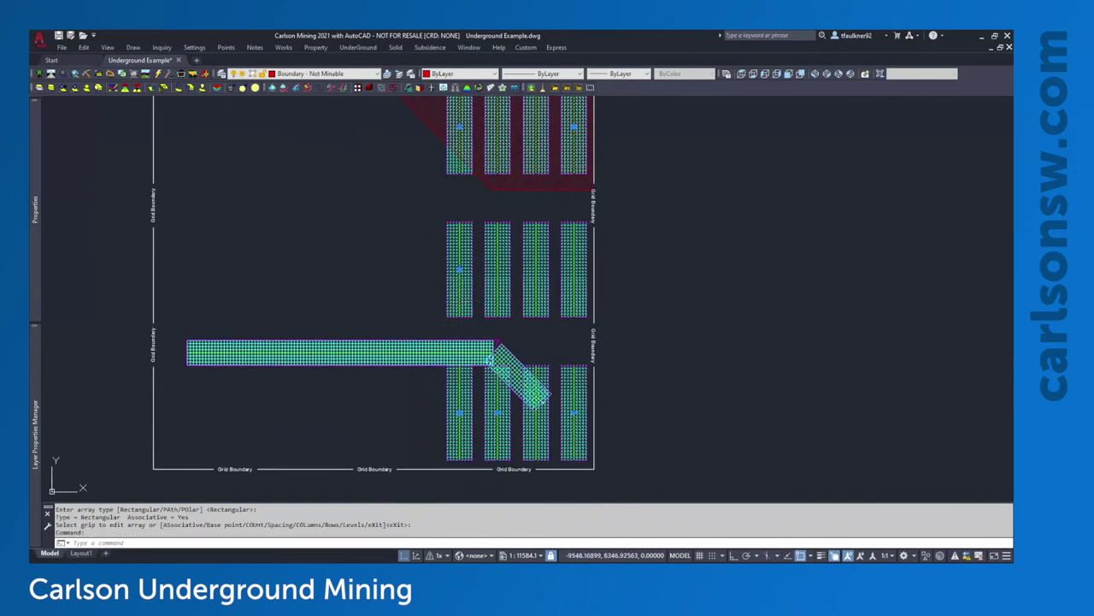
mouse_move(35, 205)
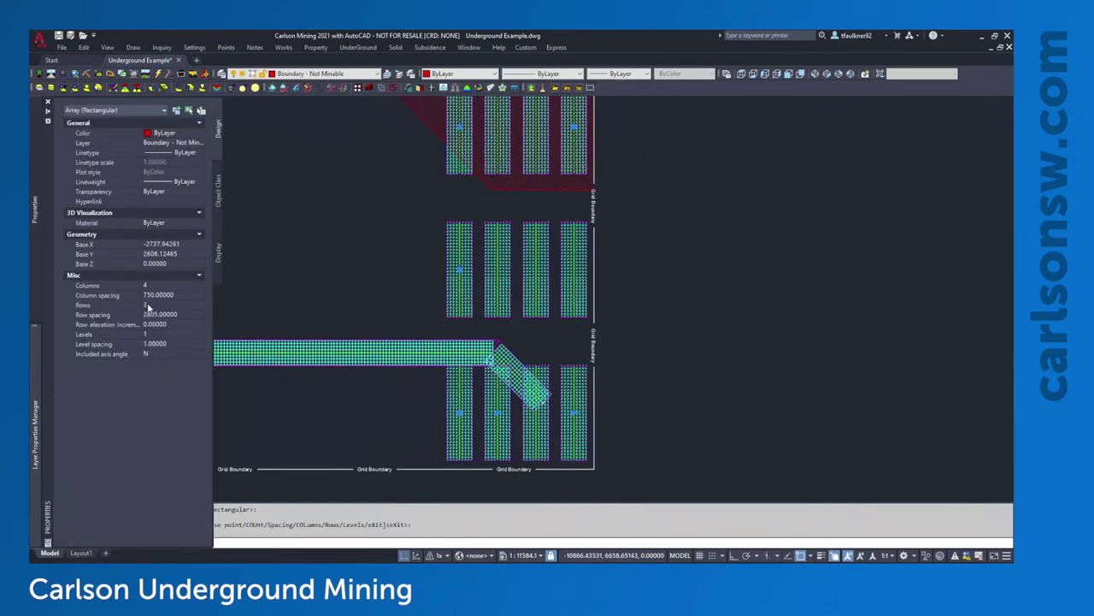
In Properties, set the panel array to 1 row and 10 columns
left_click(146, 305)
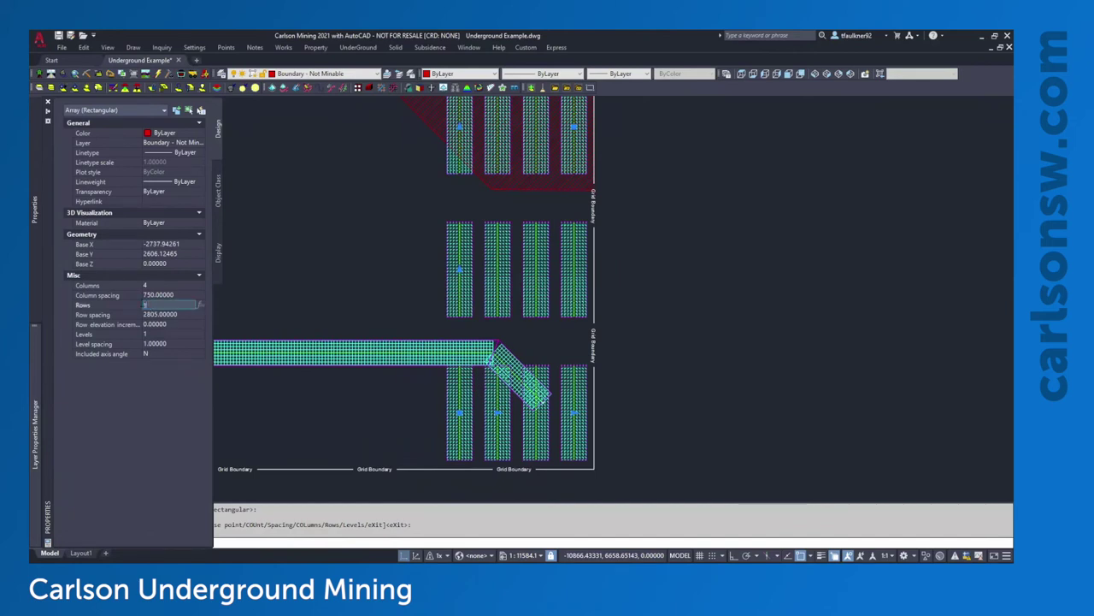
type("1")
key("Tab")
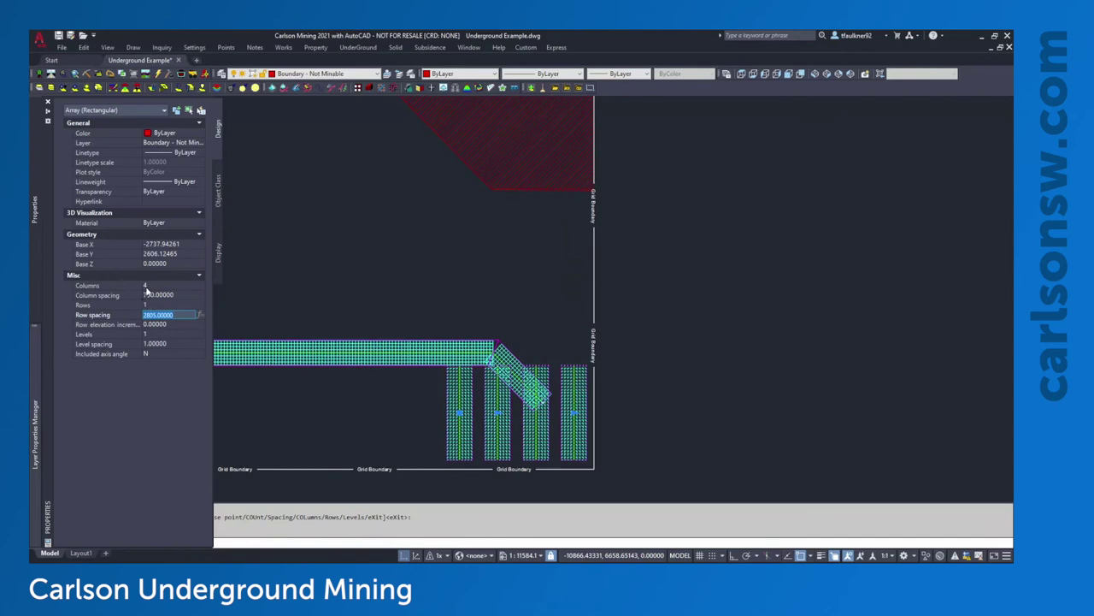
left_click(146, 286)
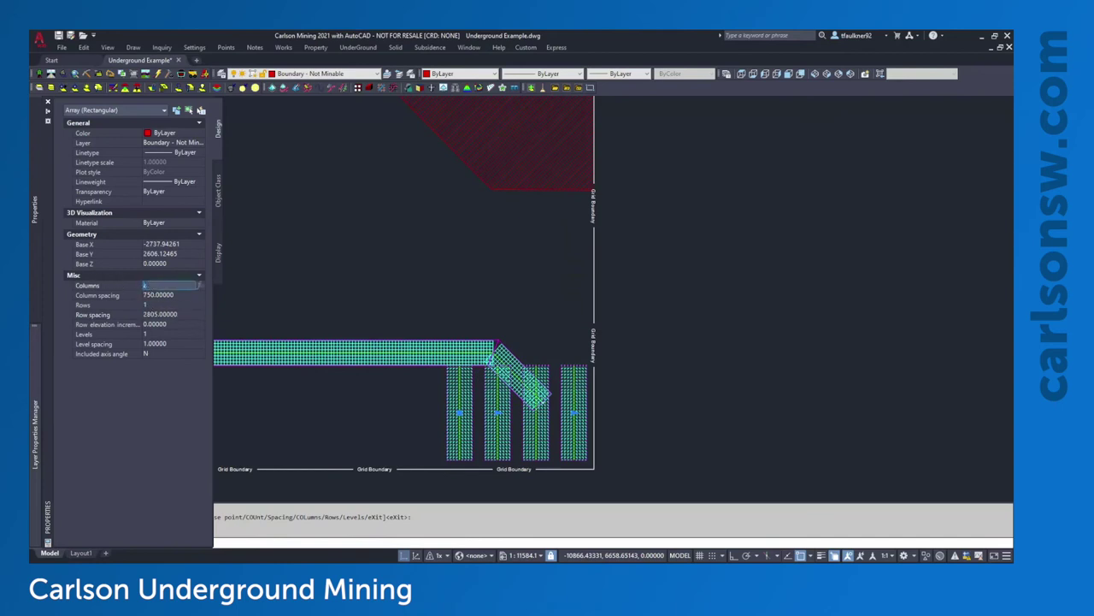
type("10")
key("Tab")
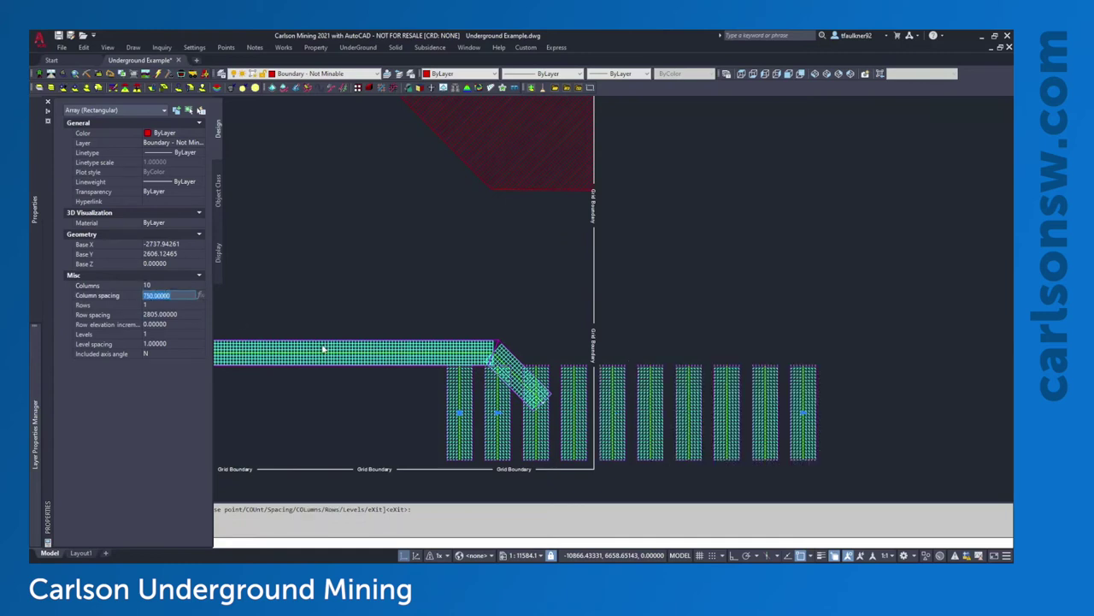
key("Escape")
scroll(450, 372, "up", 6)
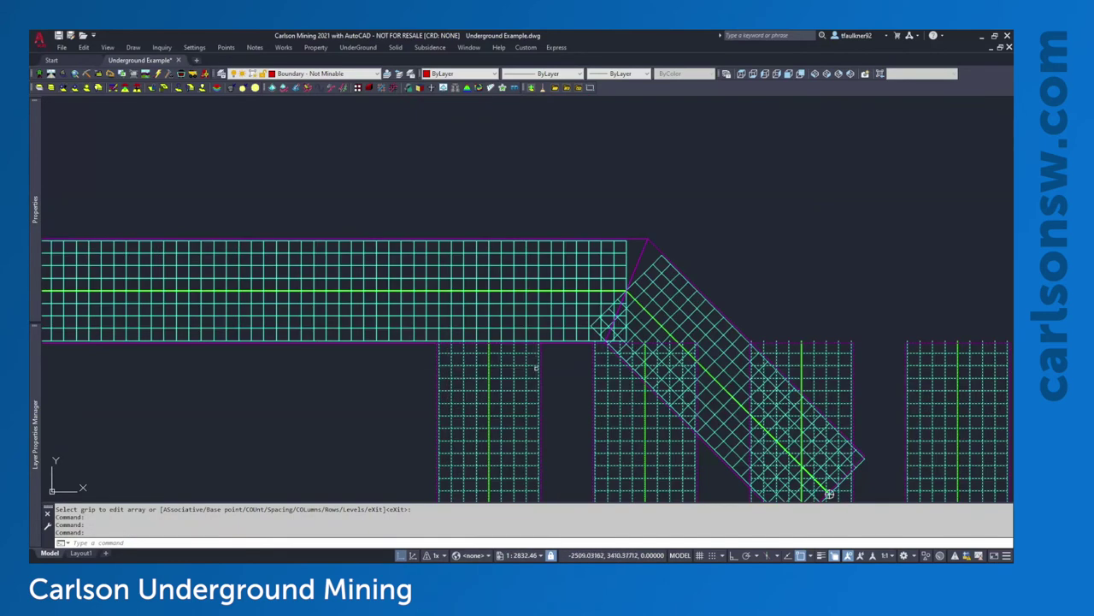
scroll(548, 384, "down", 2)
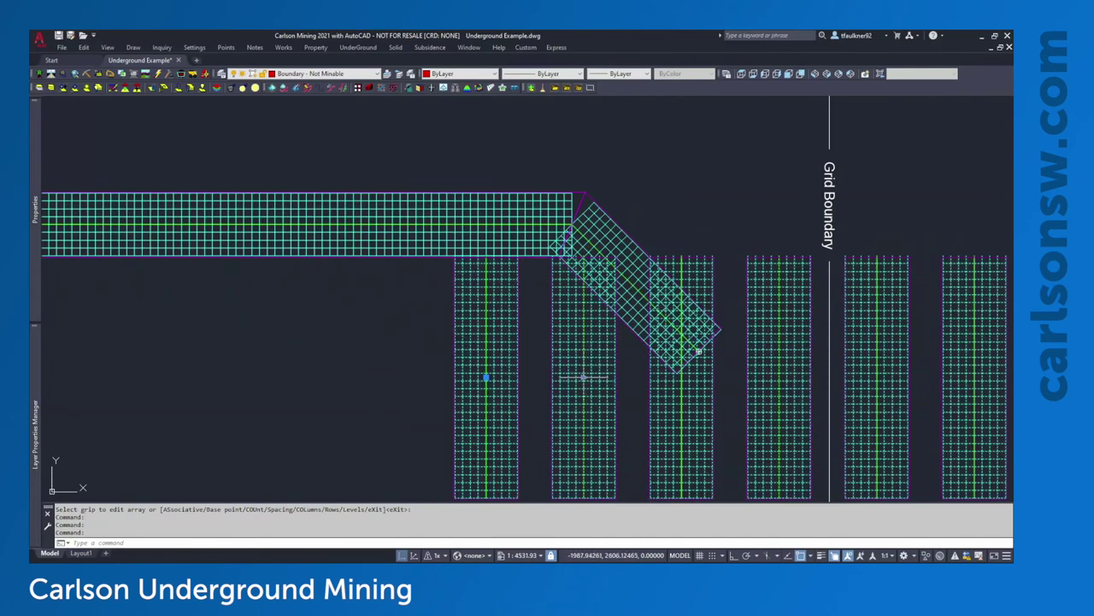
middle_click_drag(583, 377, 552, 379)
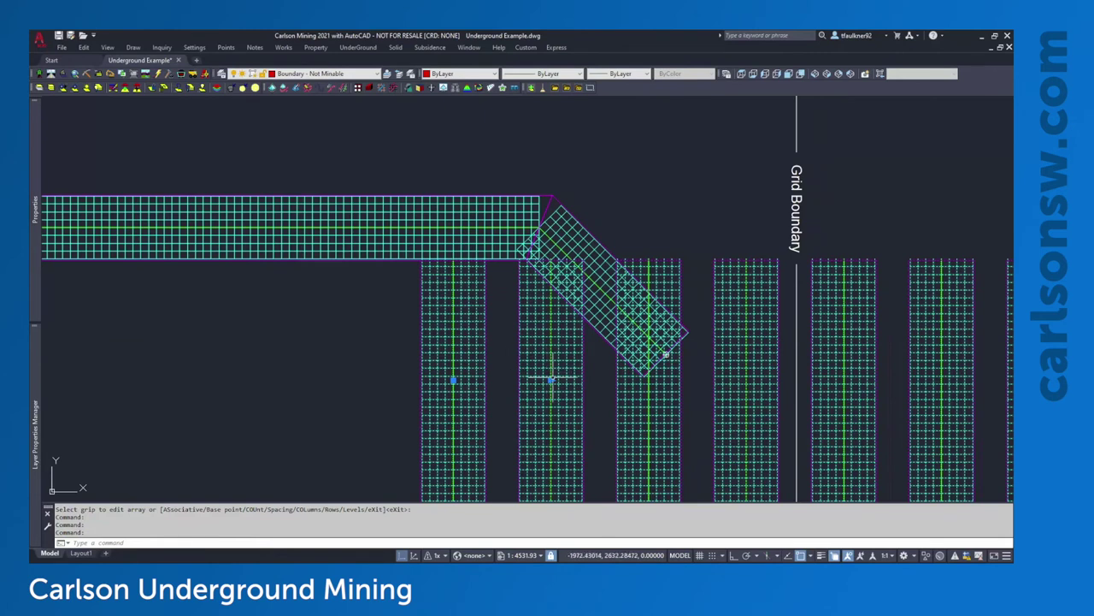
left_click(552, 378)
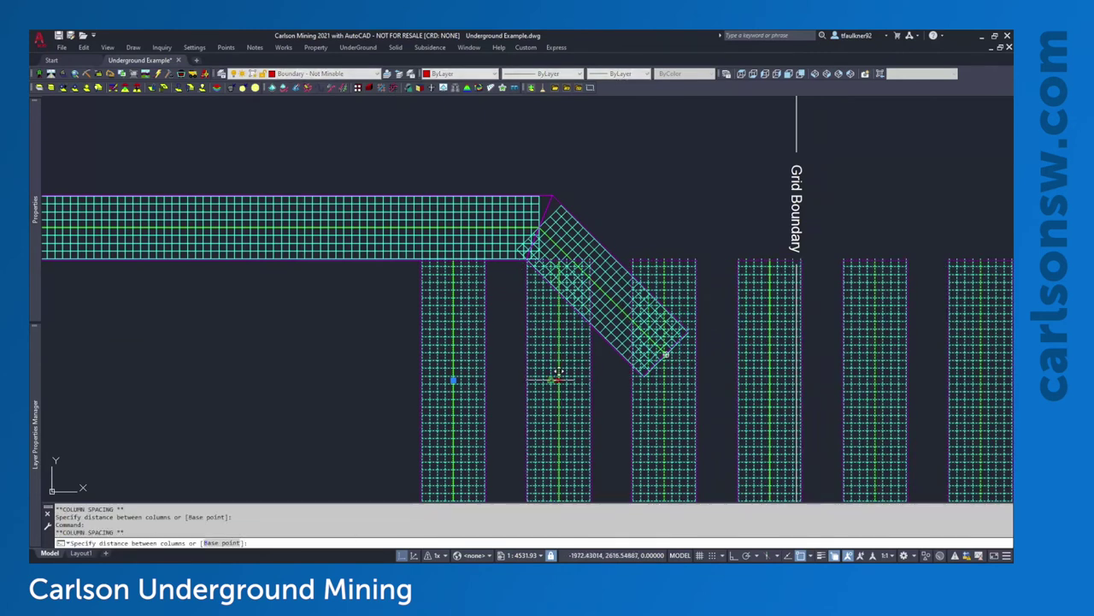
left_click(551, 379)
scroll(411, 265, "up", 2)
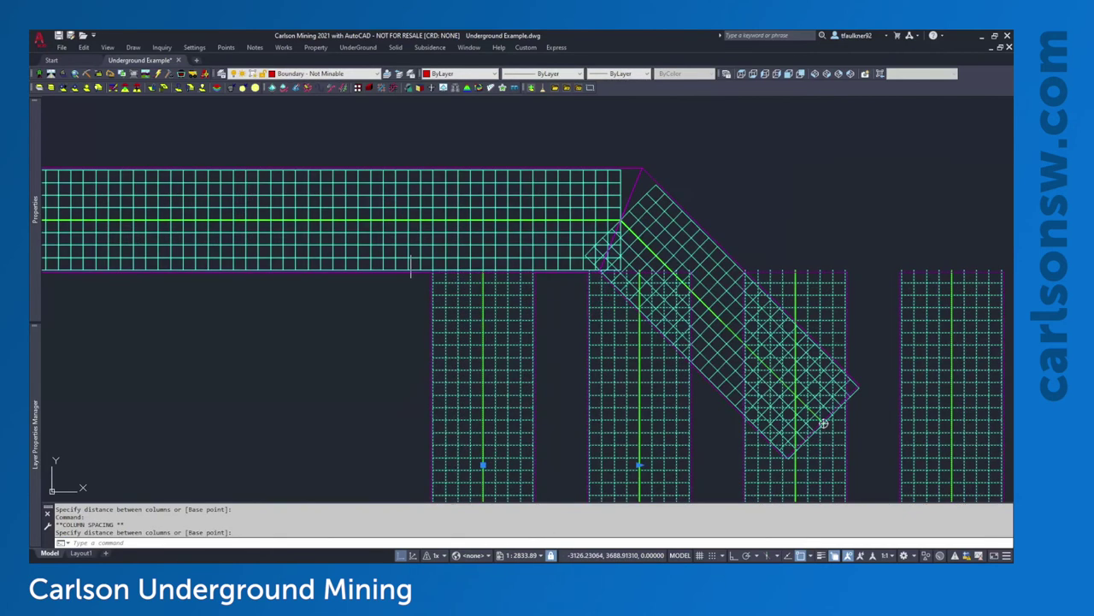
left_click(523, 295)
scroll(525, 293, "up", 2)
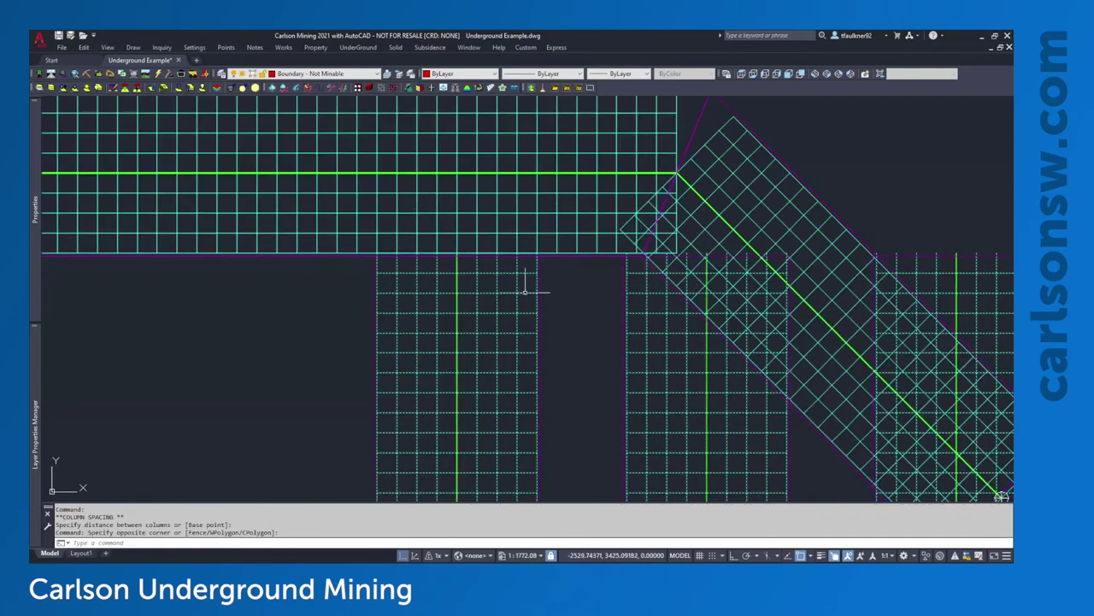
key("Escape")
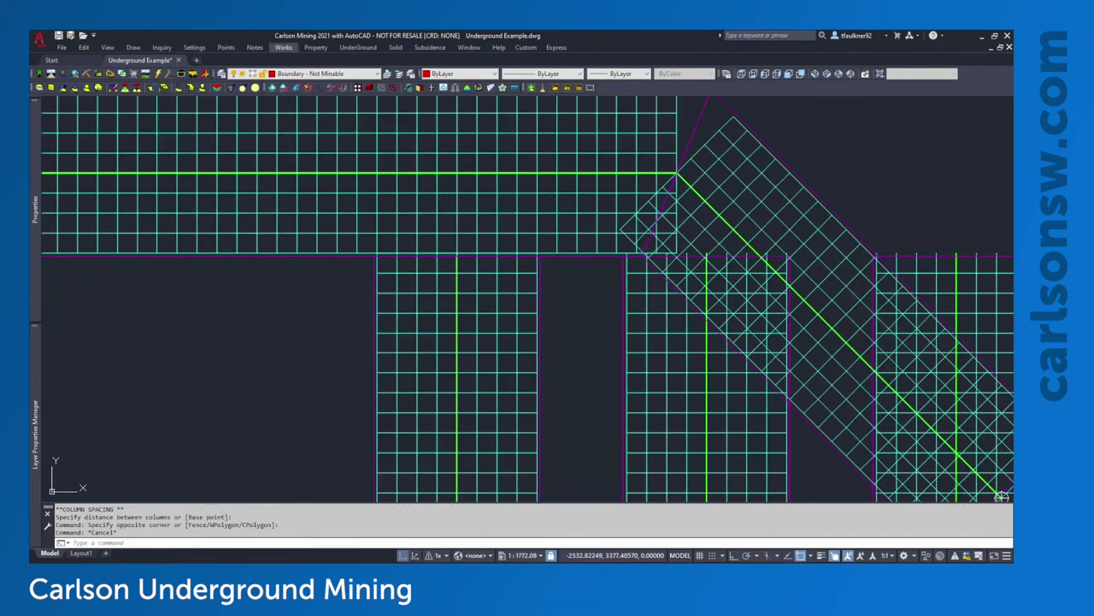
Measure the 600-unit distance from the main panel's bottom edge with DIST
type("d")
key("Return")
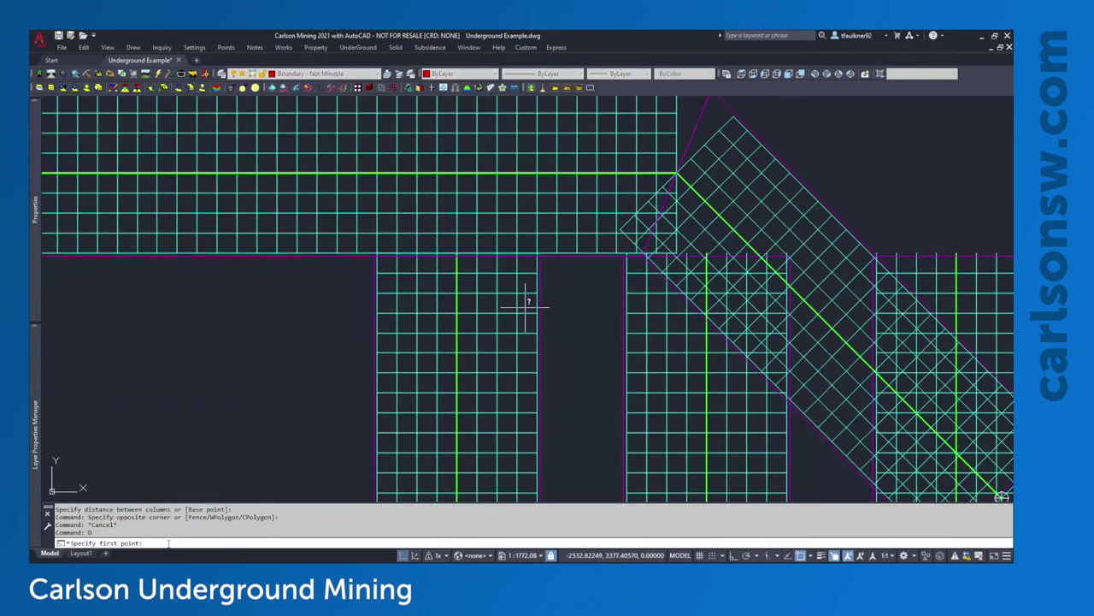
scroll(467, 266, "up", 2)
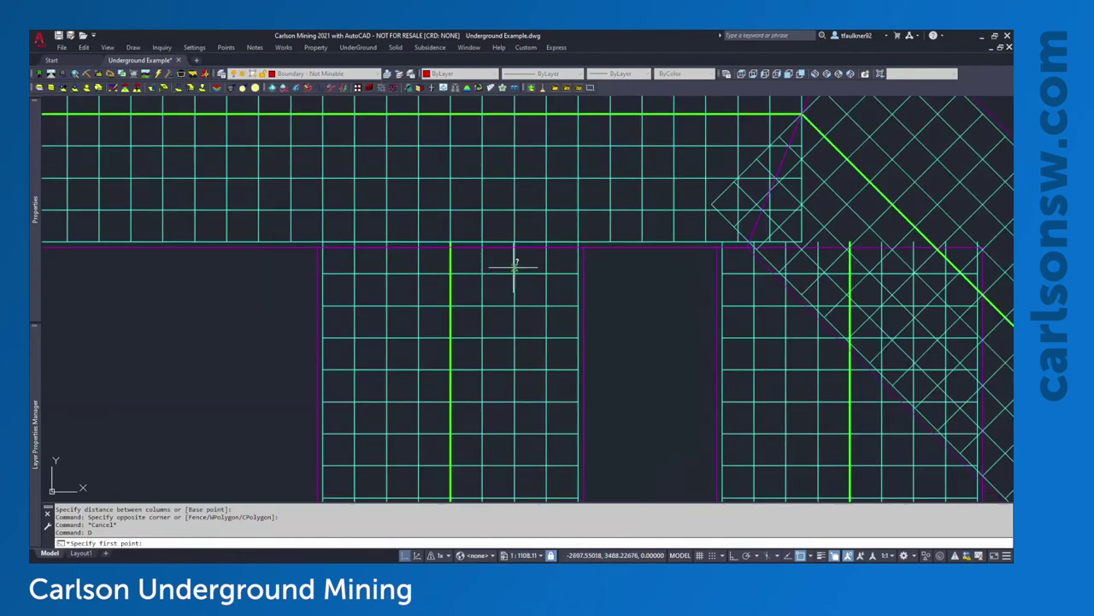
left_click(578, 241)
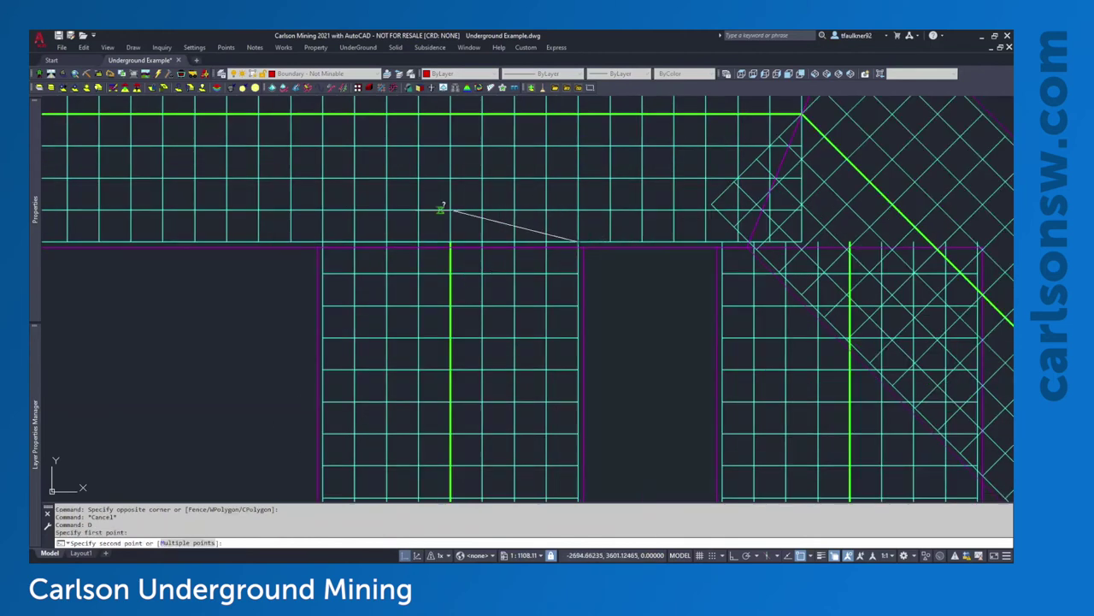
left_click(258, 242)
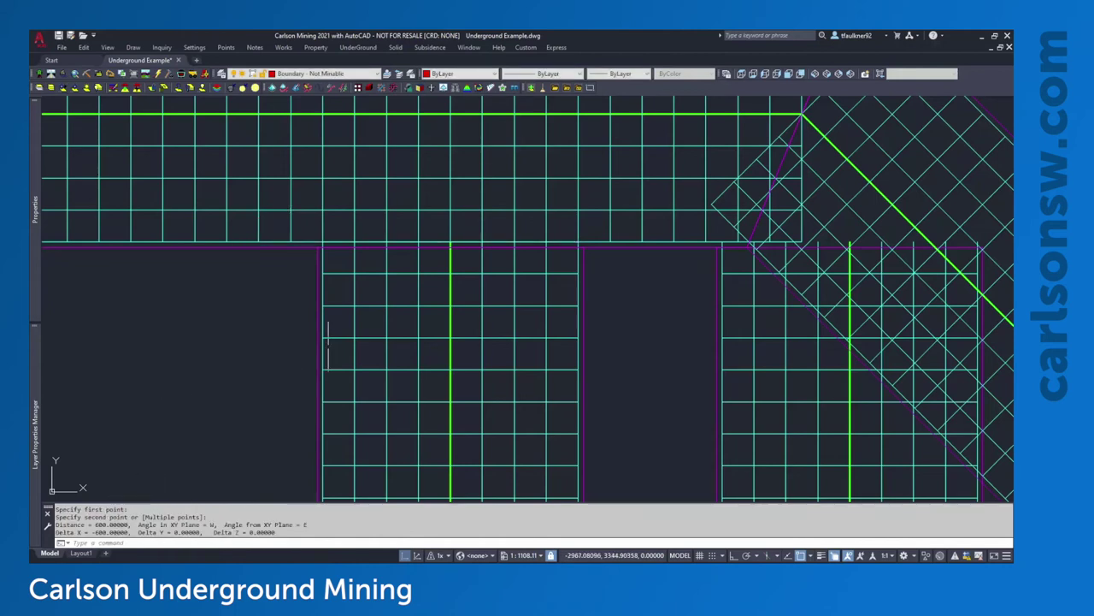
scroll(414, 366, "down", 6)
middle_click_drag(413, 366, 568, 285)
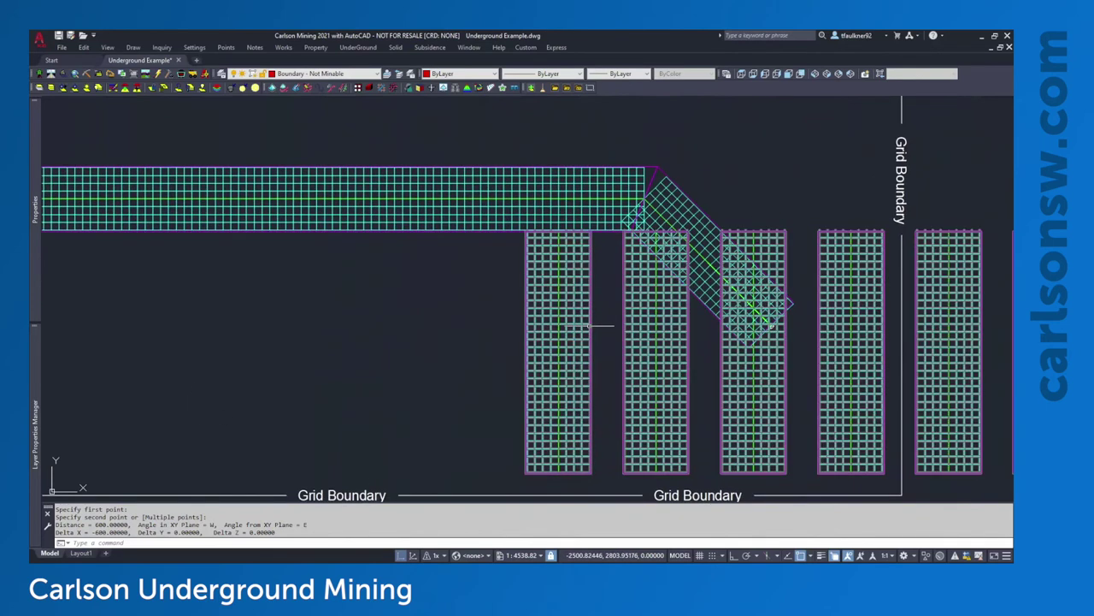
Set the array's column spacing to -600 so the panels run westward
mouse_move(35, 212)
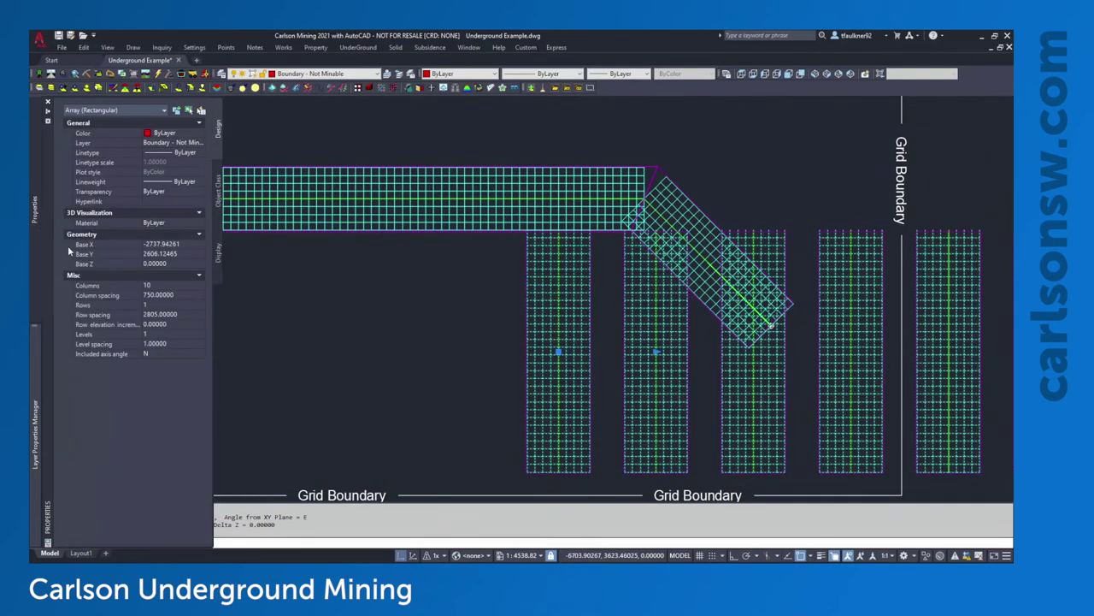
left_click(159, 296)
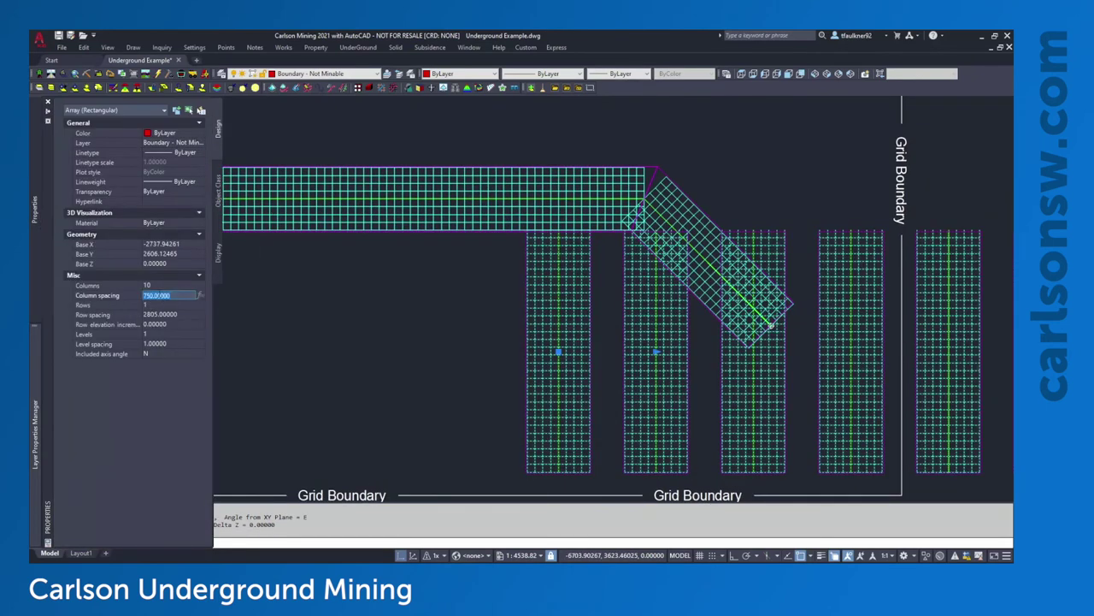
type("-600")
key("Tab")
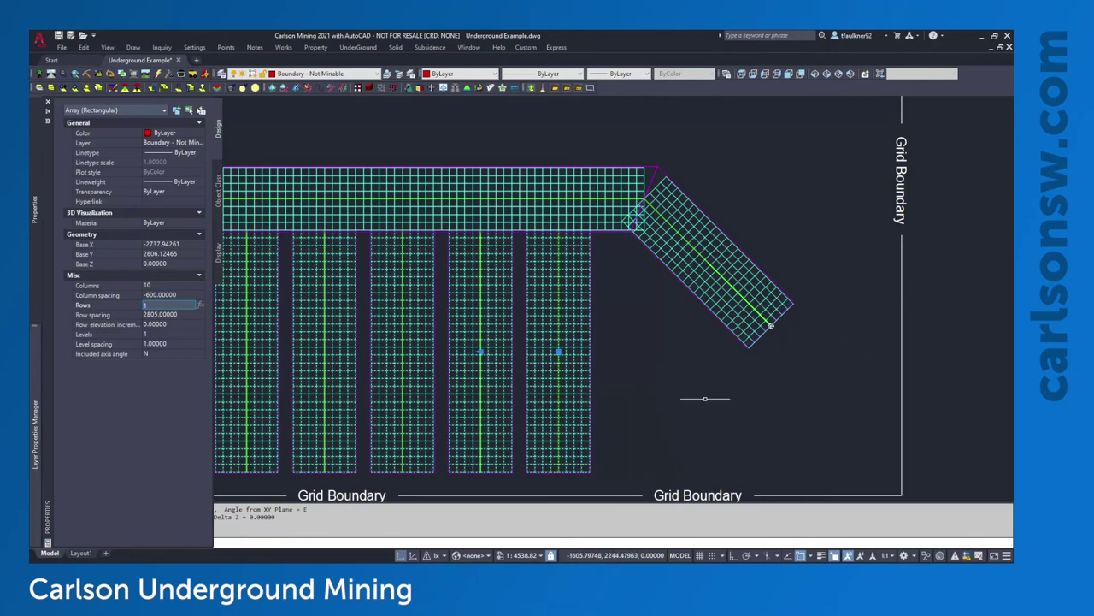
scroll(753, 377, "down", 5)
scroll(733, 384, "up", 3)
scroll(721, 373, "up", 2)
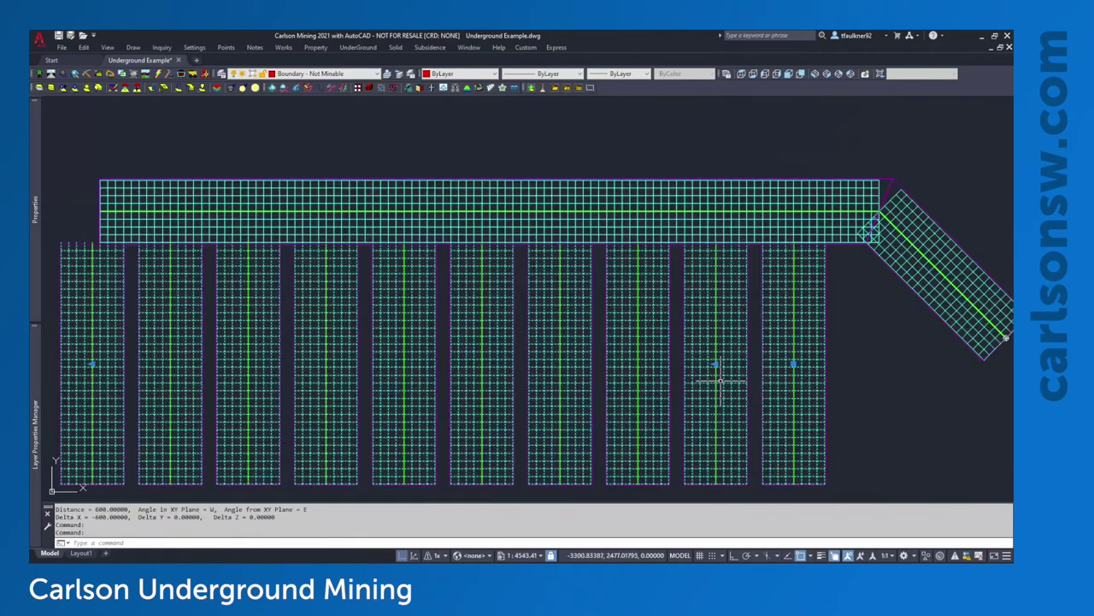
scroll(752, 350, "down", 2)
scroll(360, 323, "up", 3)
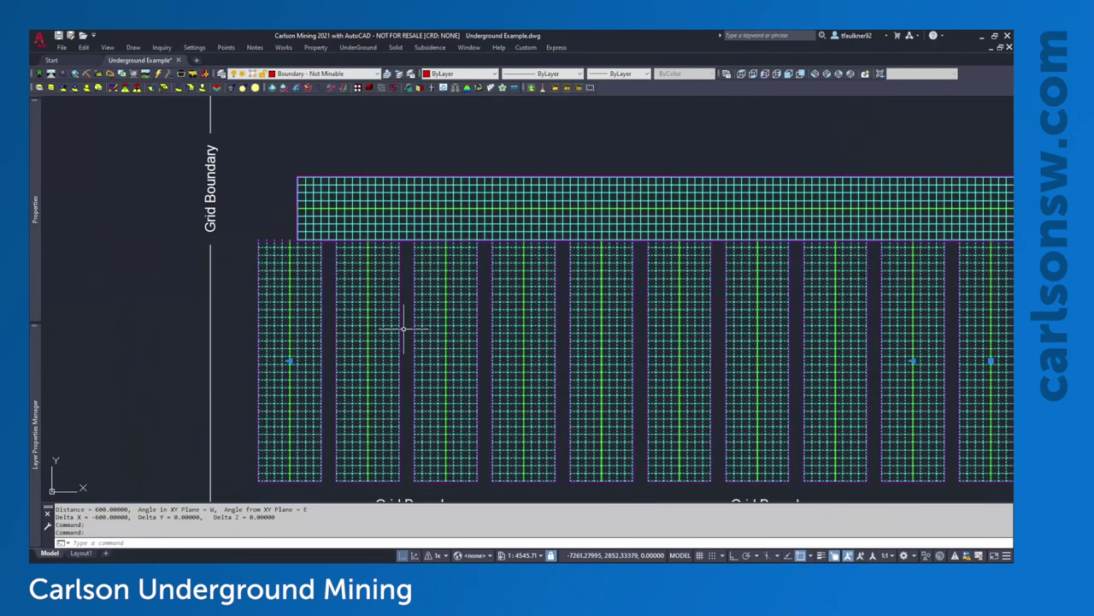
scroll(317, 306, "down", 1)
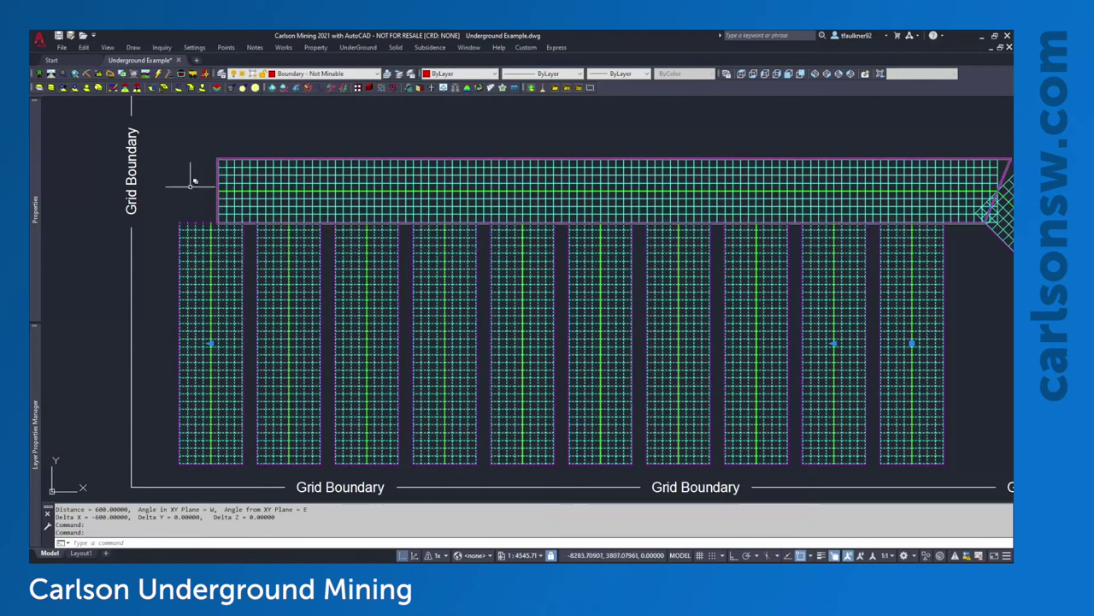
Adjust the array's column count to nine panels, then pan toward the northern area
left_click(212, 346)
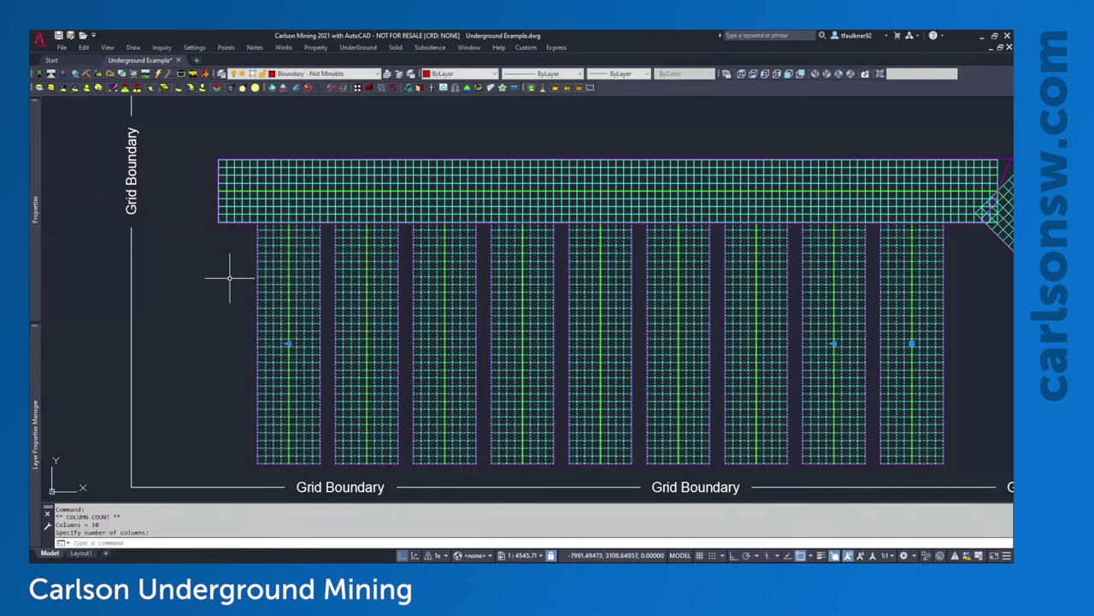
key("Escape")
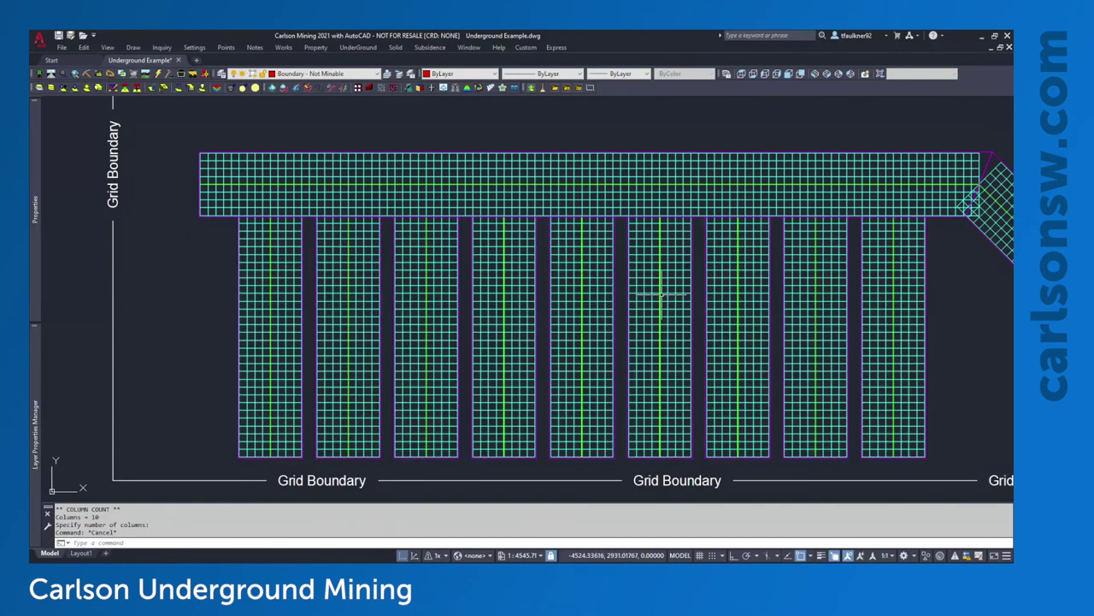
scroll(631, 311, "down", 3)
middle_click_drag(588, 351, 528, 391)
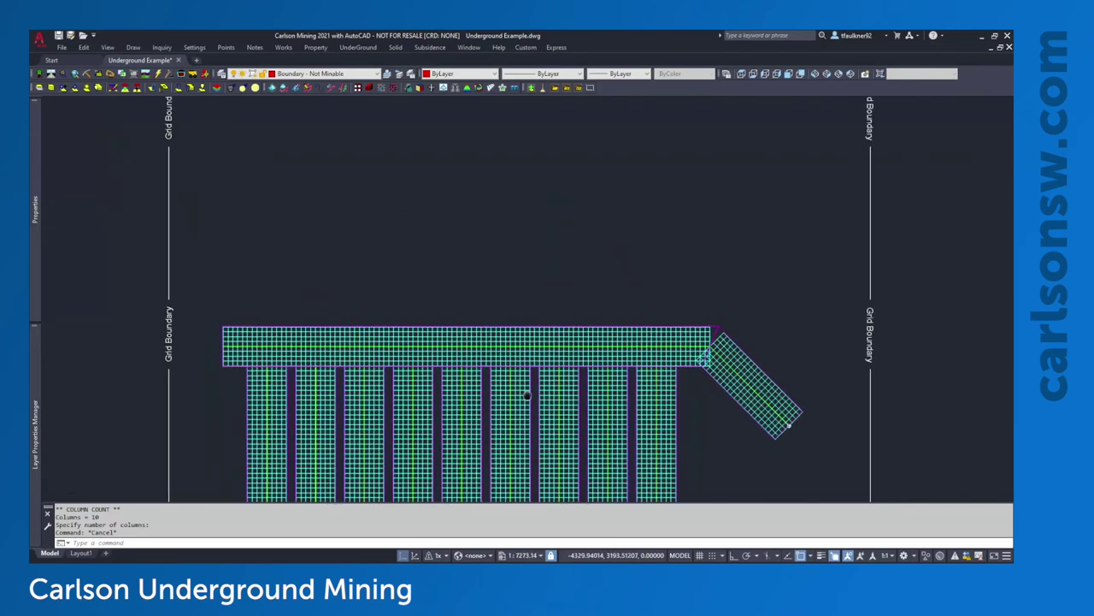
middle_click_drag(479, 191, 496, 292)
scroll(496, 293, "down", 2)
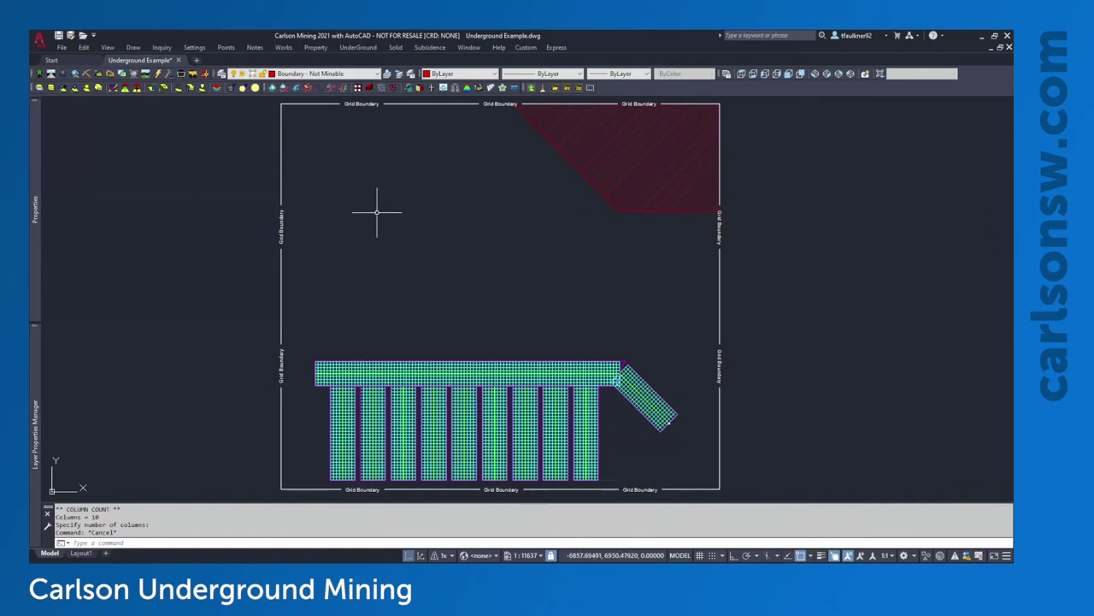
Draw a PANEL2 belt from the main panel's top edge straight north with Ortho on
left_click(289, 47)
left_click(305, 71)
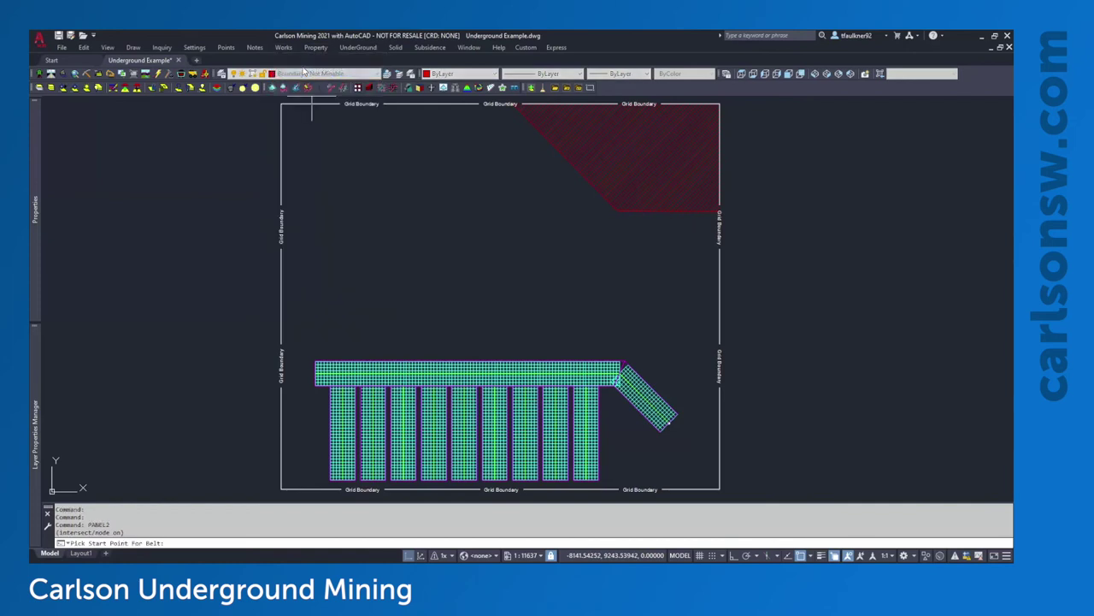
scroll(613, 369, "up", 4)
scroll(612, 368, "up", 2)
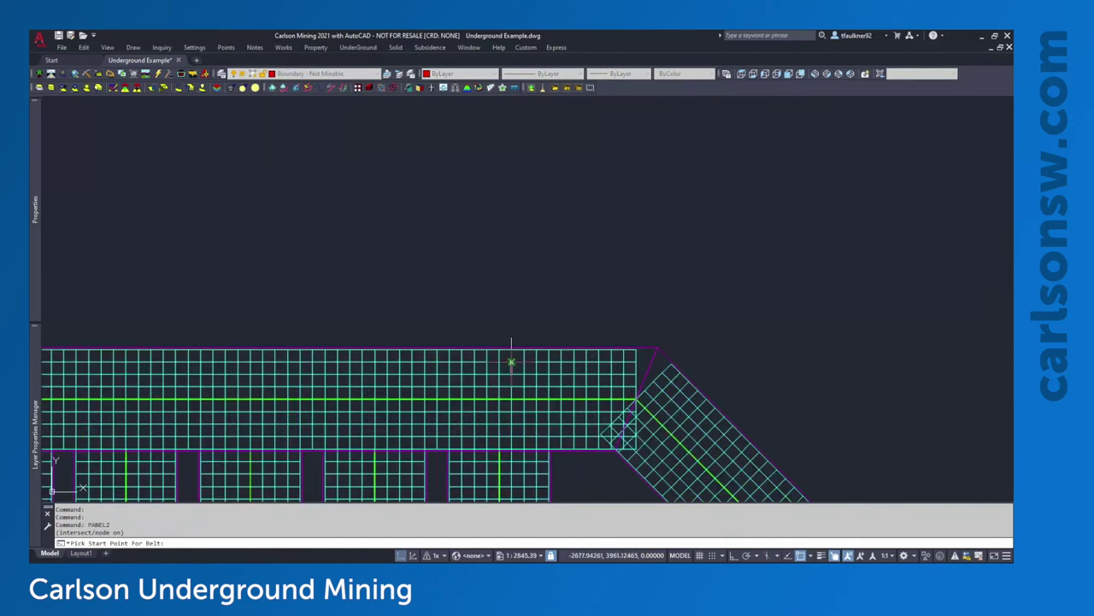
scroll(522, 346, "up", 4)
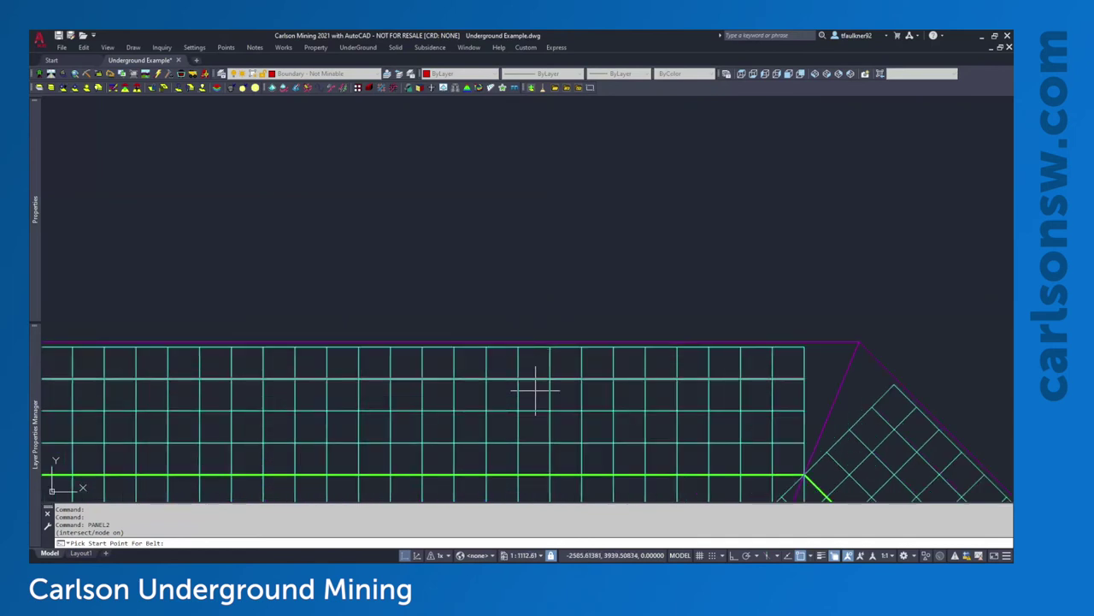
left_click(519, 348)
scroll(519, 348, "down", 8)
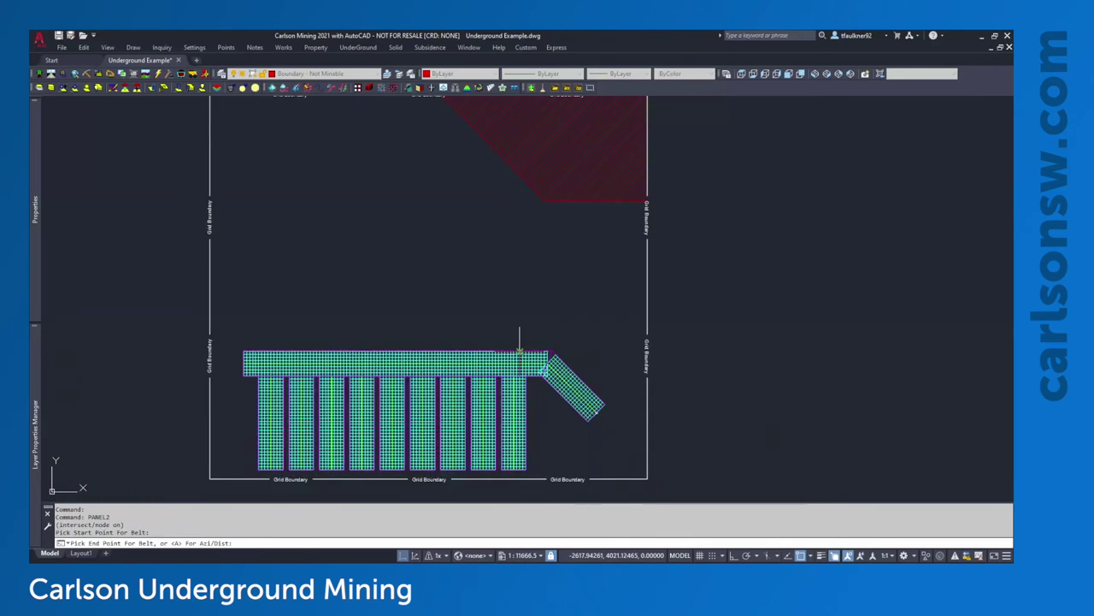
middle_click_drag(505, 176, 499, 239)
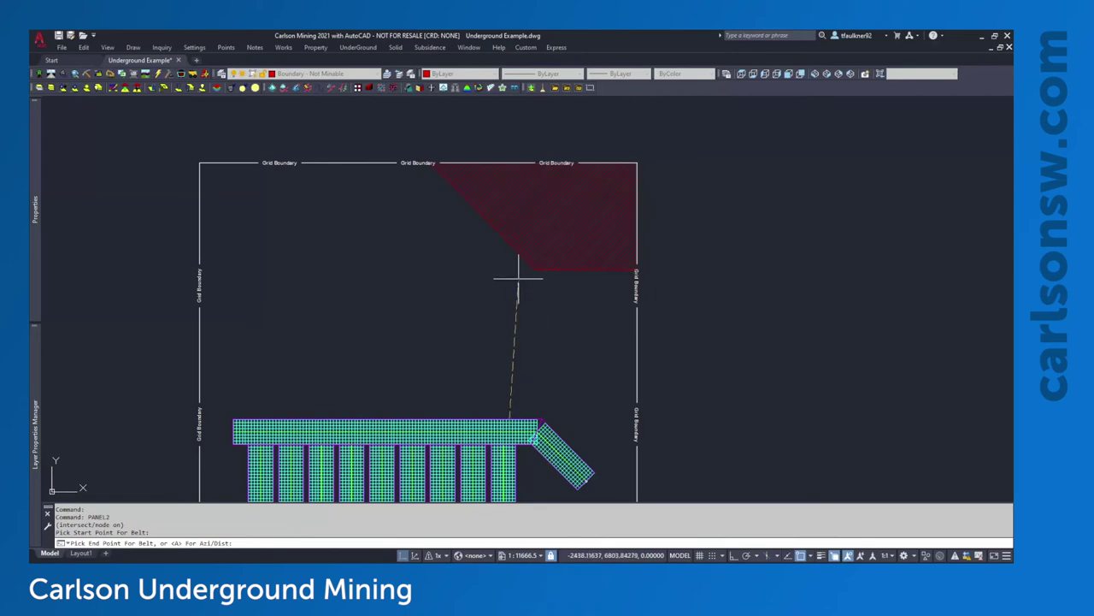
key("F8")
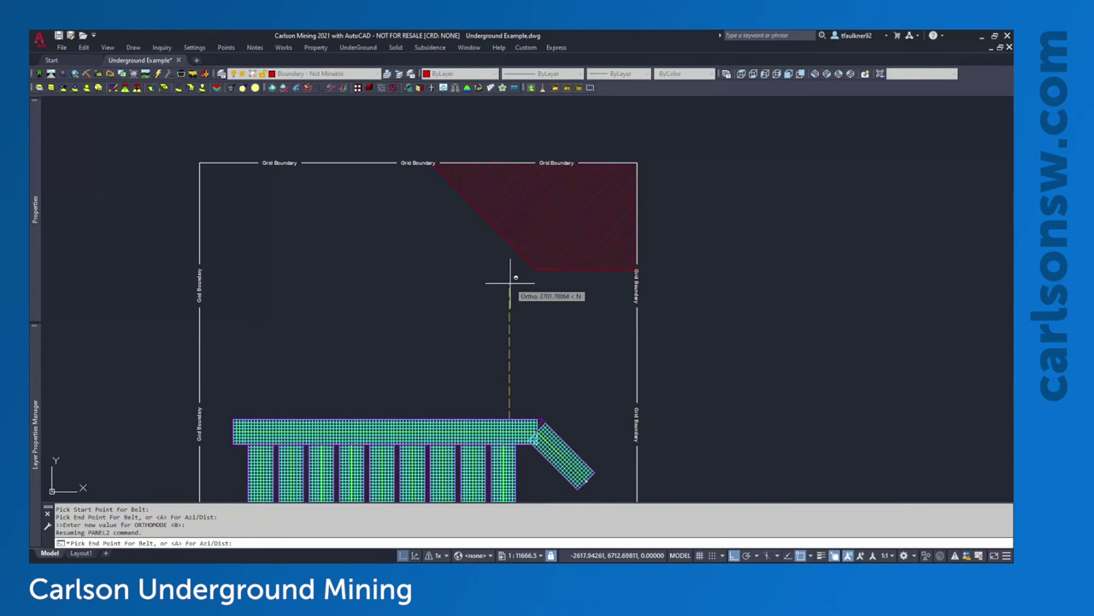
left_click(511, 283)
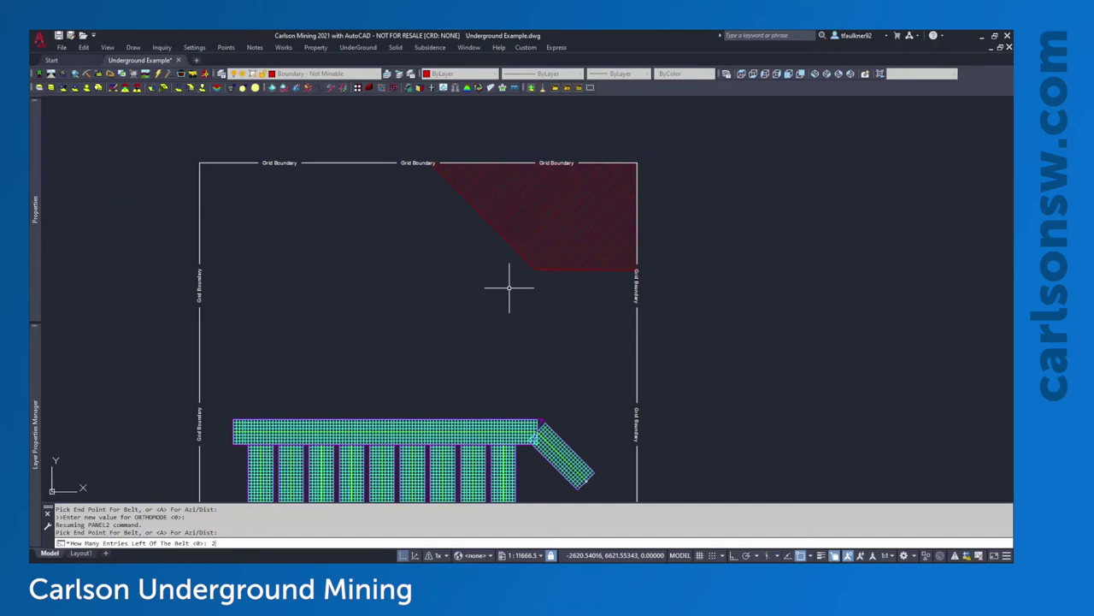
Give the belt 2 left and 2 right entries and accept both panel dialogs
type("2")
key("Return")
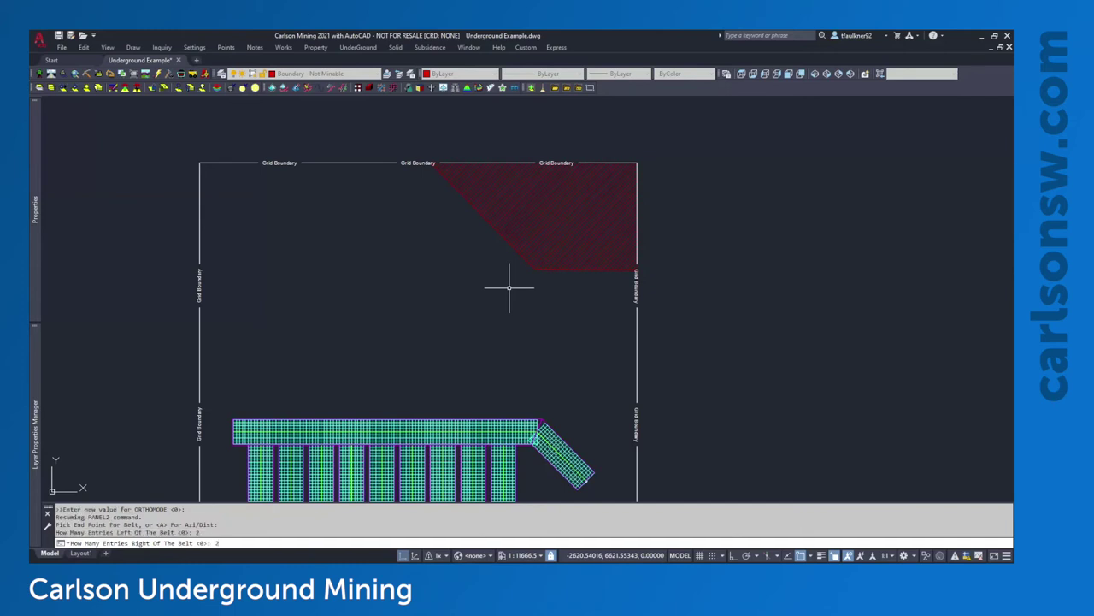
type("2")
key("Return")
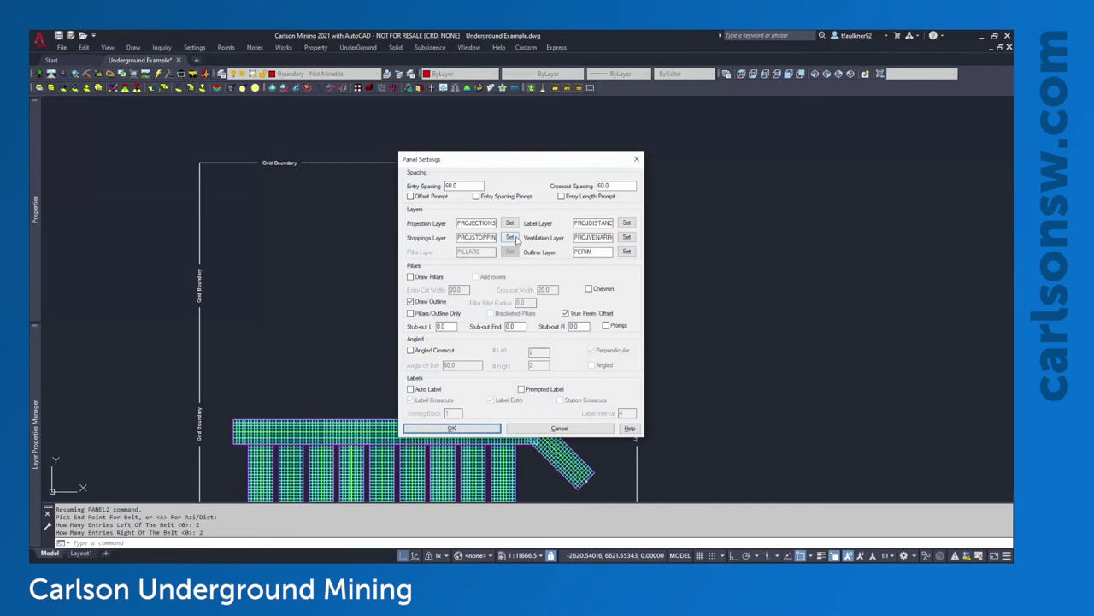
left_click(441, 428)
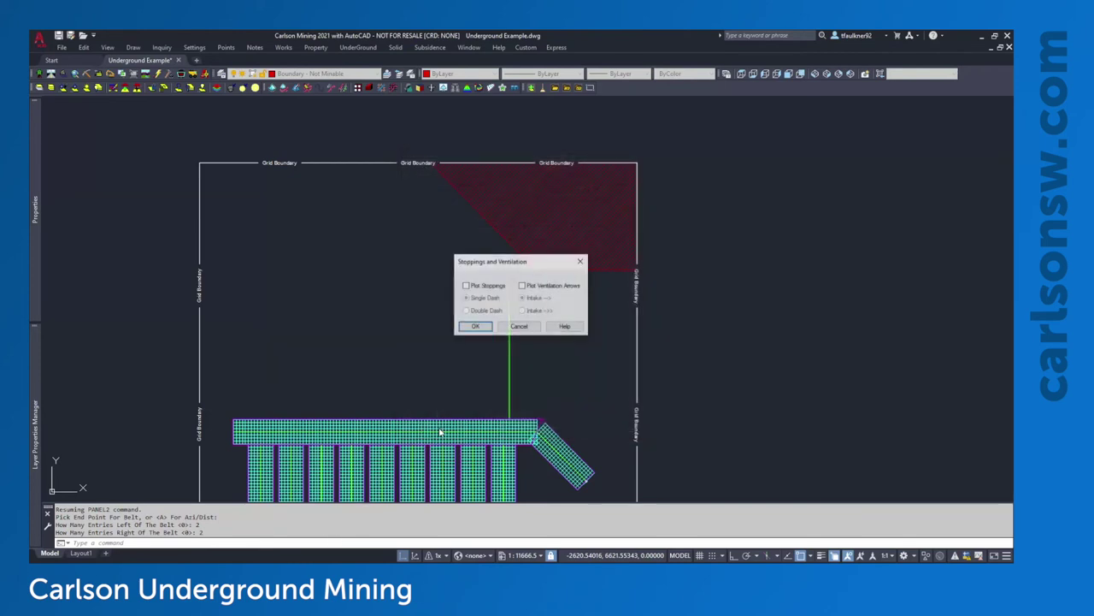
left_click(475, 327)
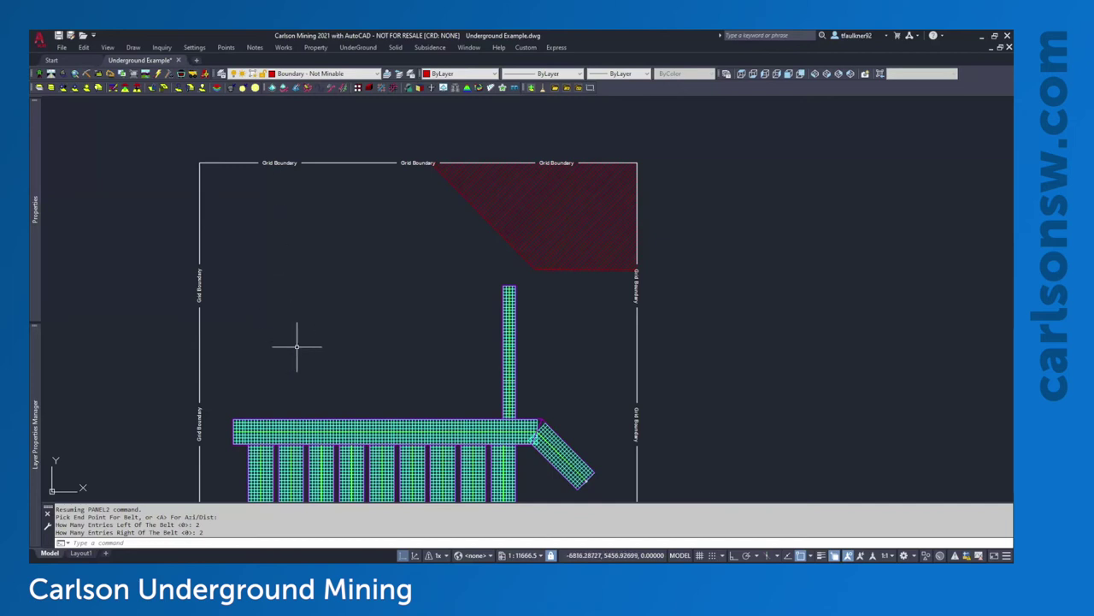
Repeat PANEL2, running a belt straight north from the main panel to below the top boundary
key("Return")
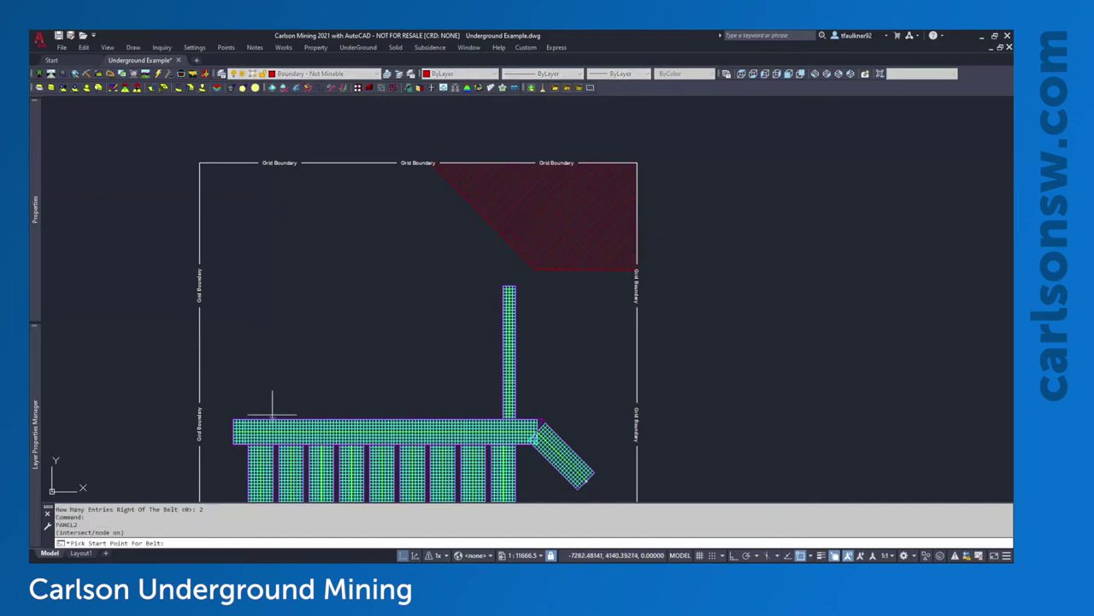
scroll(269, 428, "up", 4)
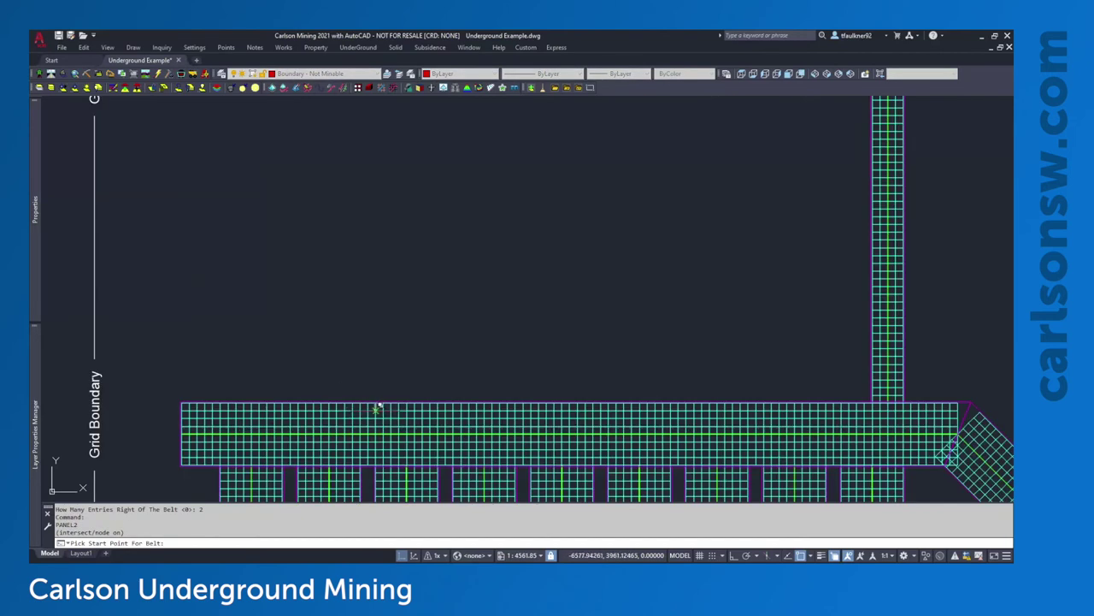
scroll(375, 411, "up", 2)
scroll(374, 411, "down", 2)
scroll(732, 313, "down", 2)
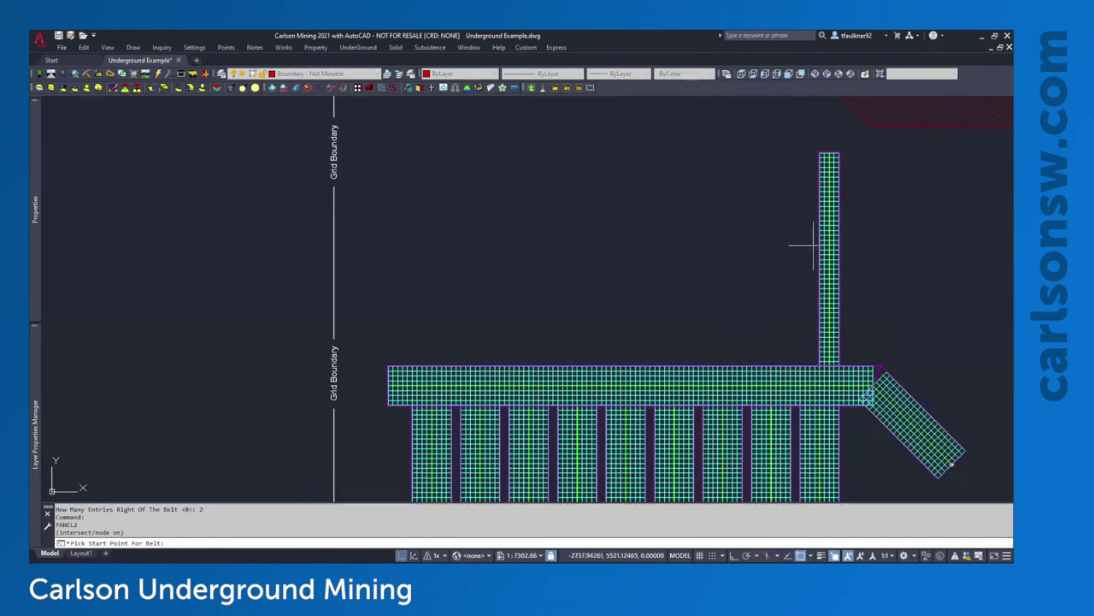
middle_click_drag(587, 381, 547, 305)
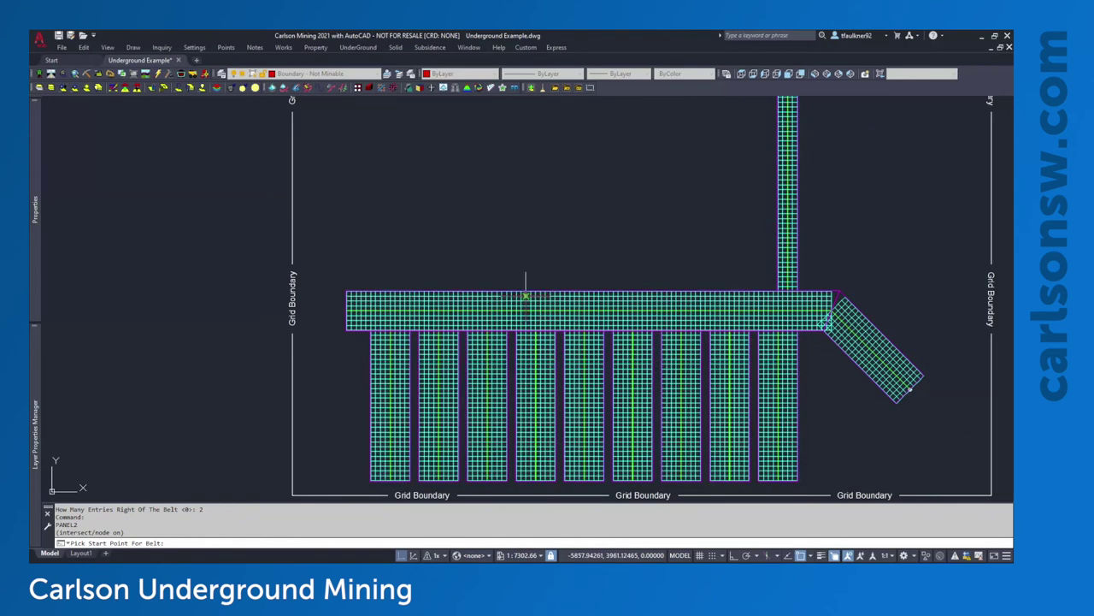
scroll(526, 296, "up", 4)
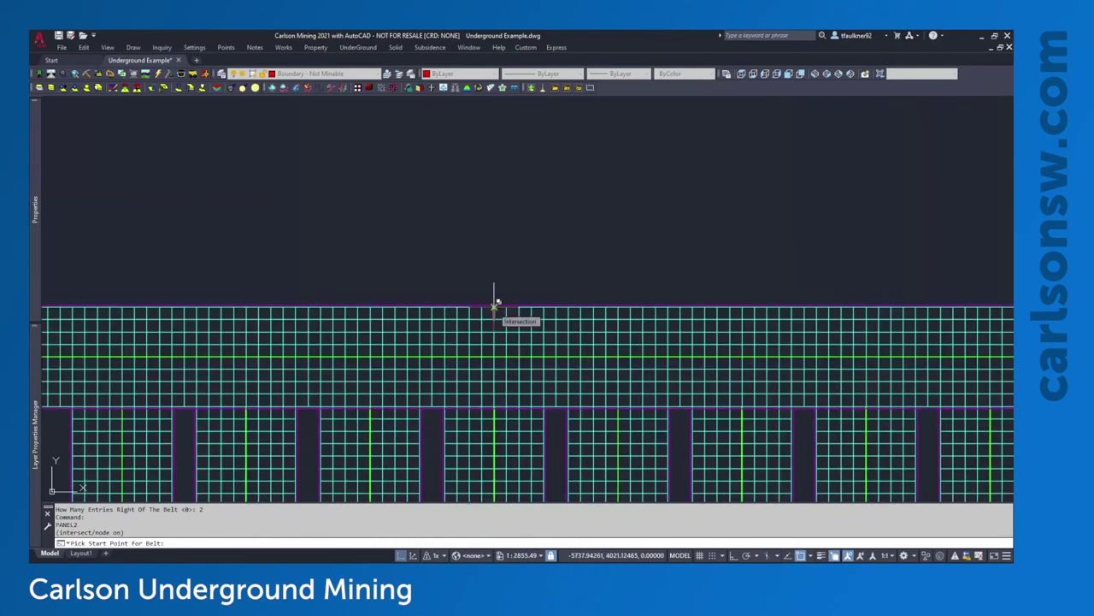
scroll(494, 312, "down", 2)
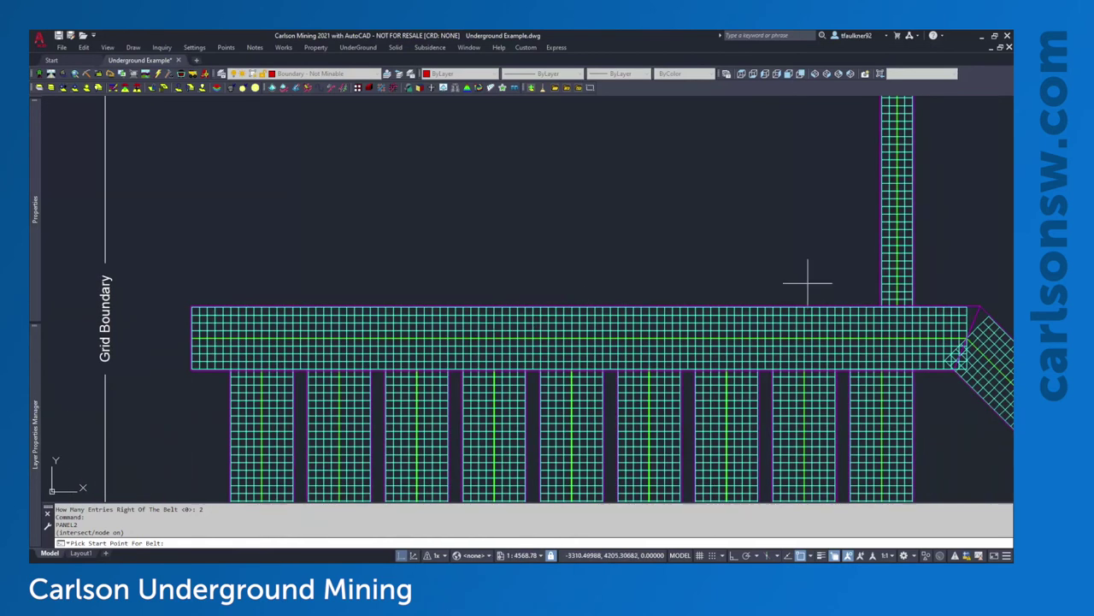
scroll(513, 309, "up", 2)
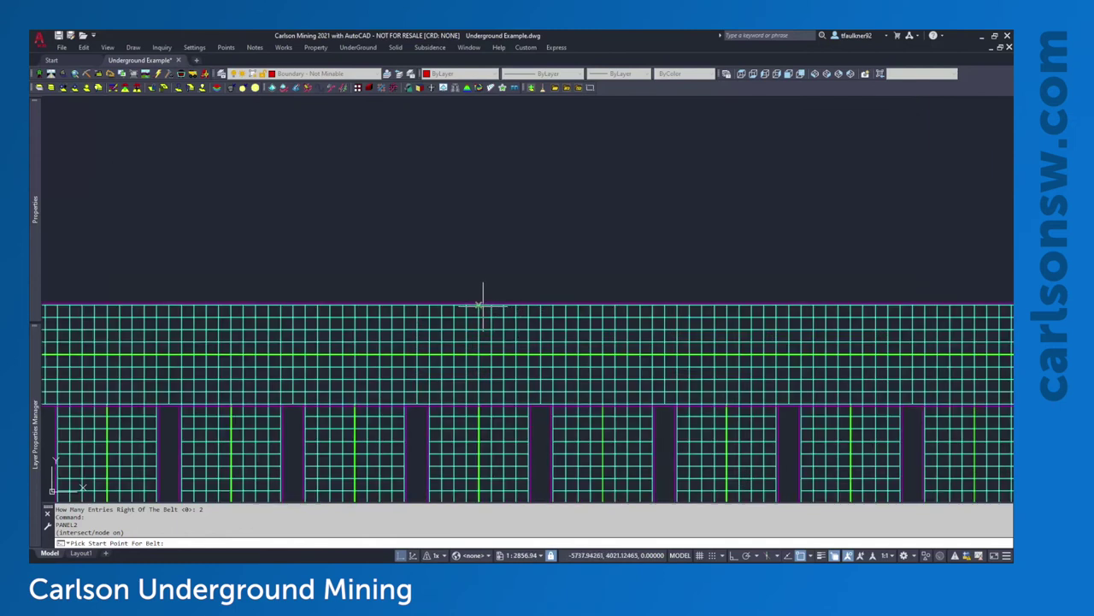
left_click(479, 304)
scroll(479, 304, "down", 6)
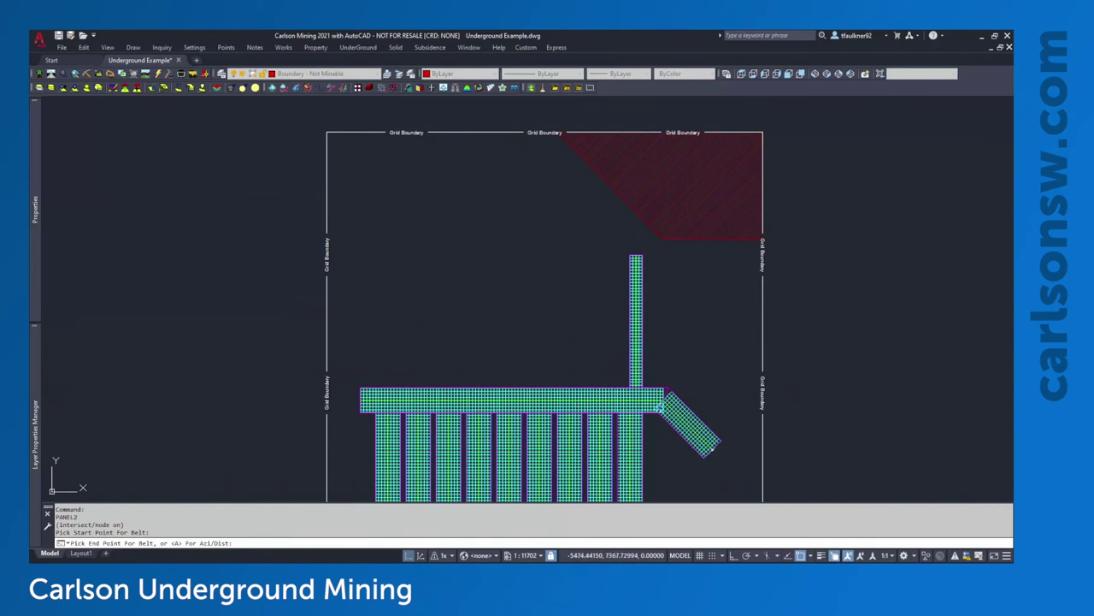
key("F8")
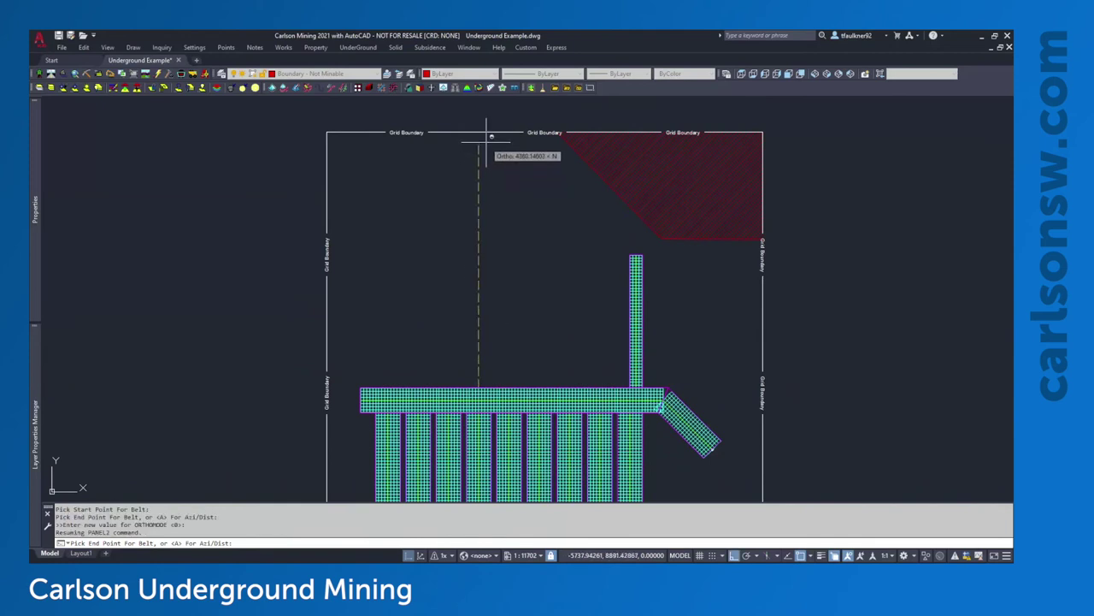
left_click(488, 134)
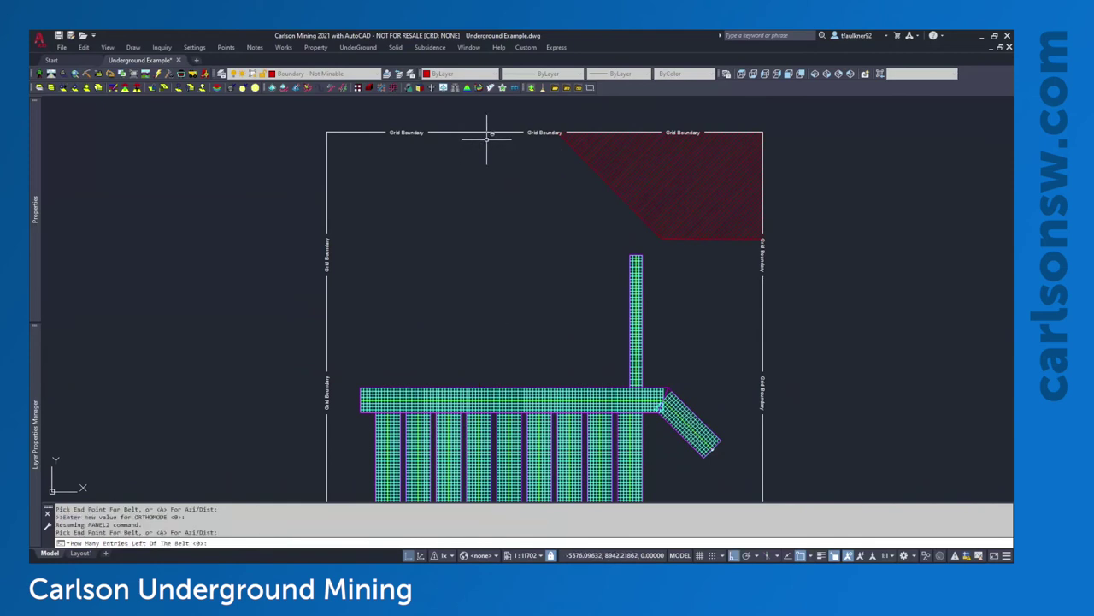
Set 2 entries on each belt side, accept the settings, and clear the selection
type("2")
key("Return")
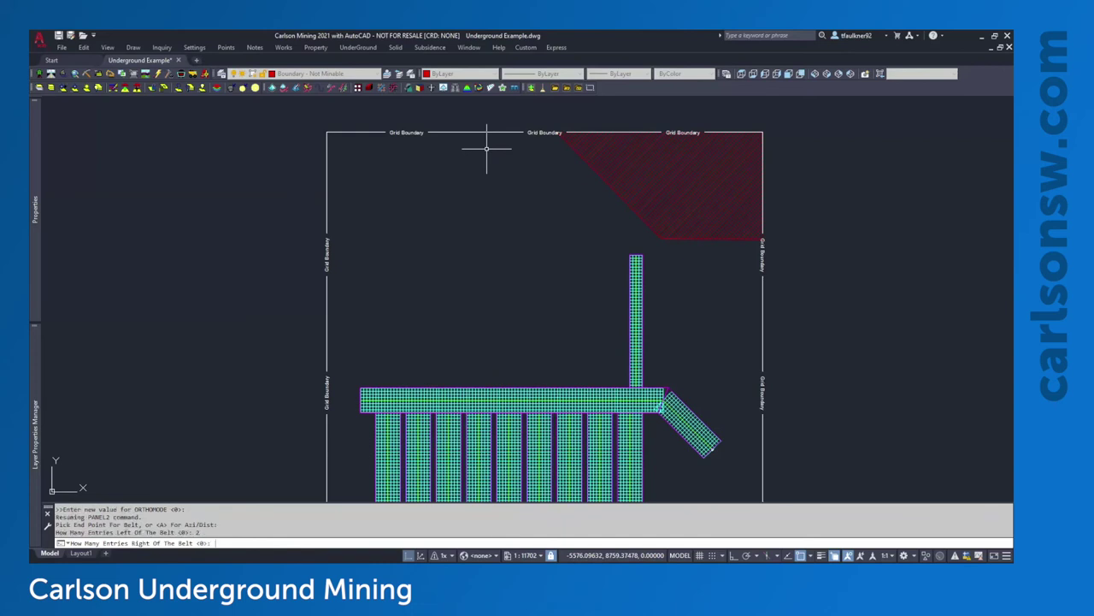
type("2")
key("Return")
key("Return")
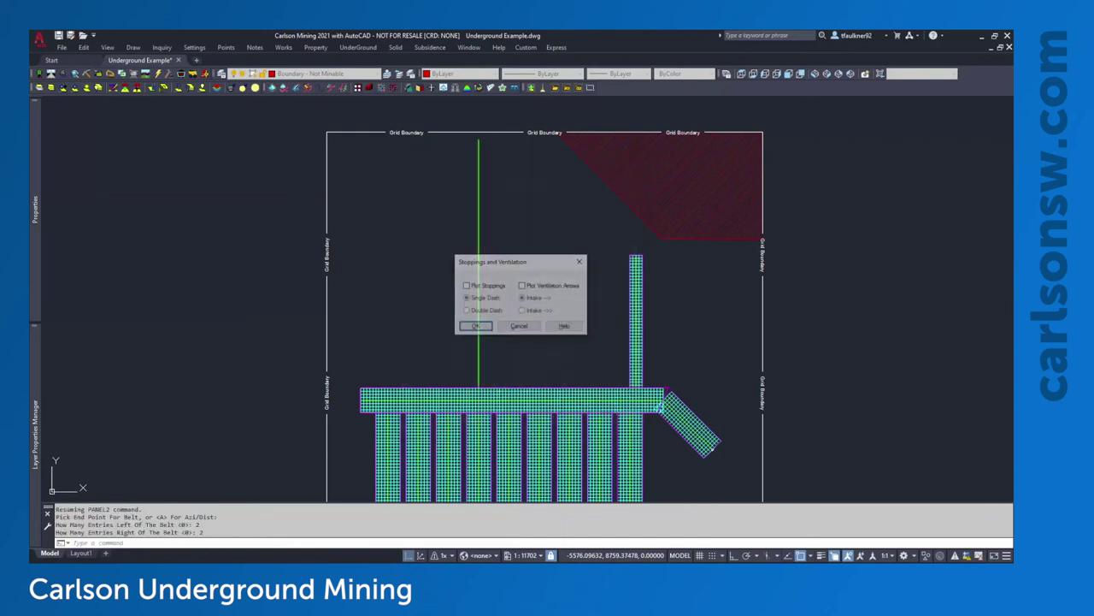
key("Return")
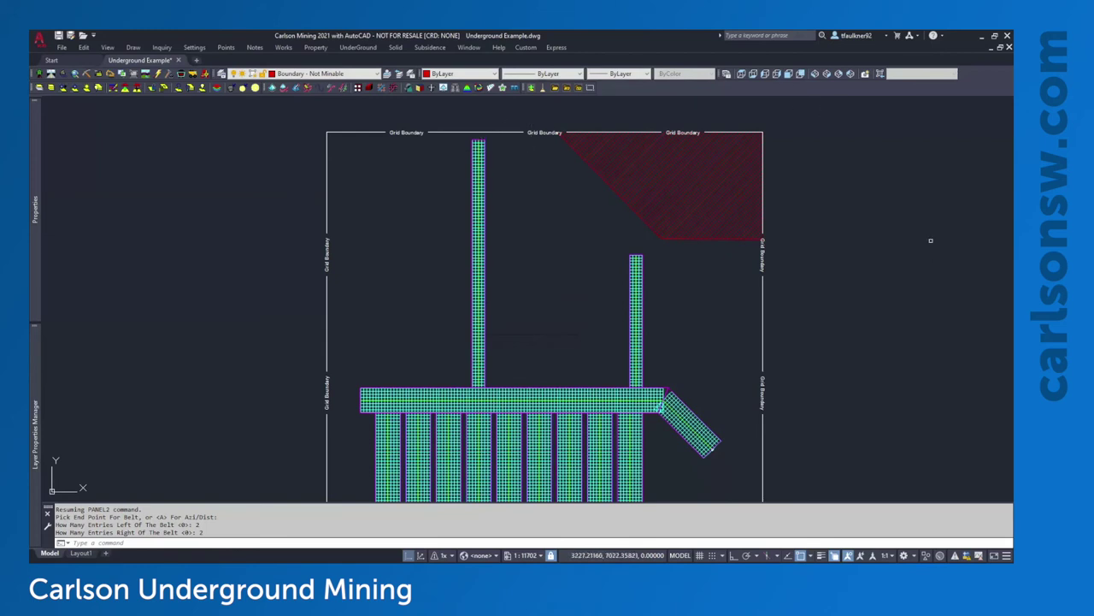
middle_click_drag(483, 363, 483, 351)
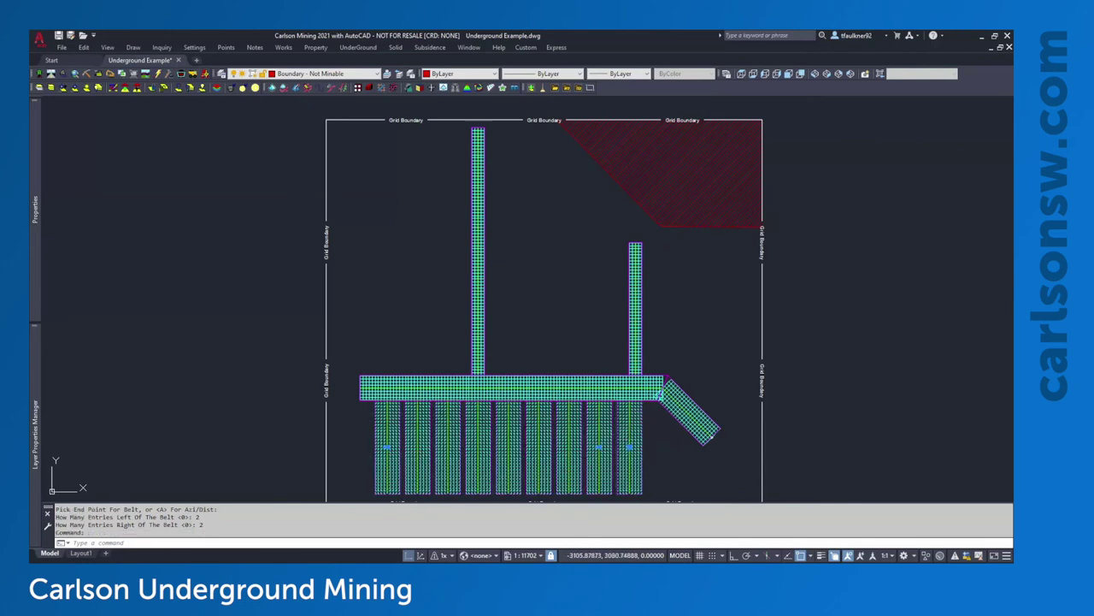
key("Escape")
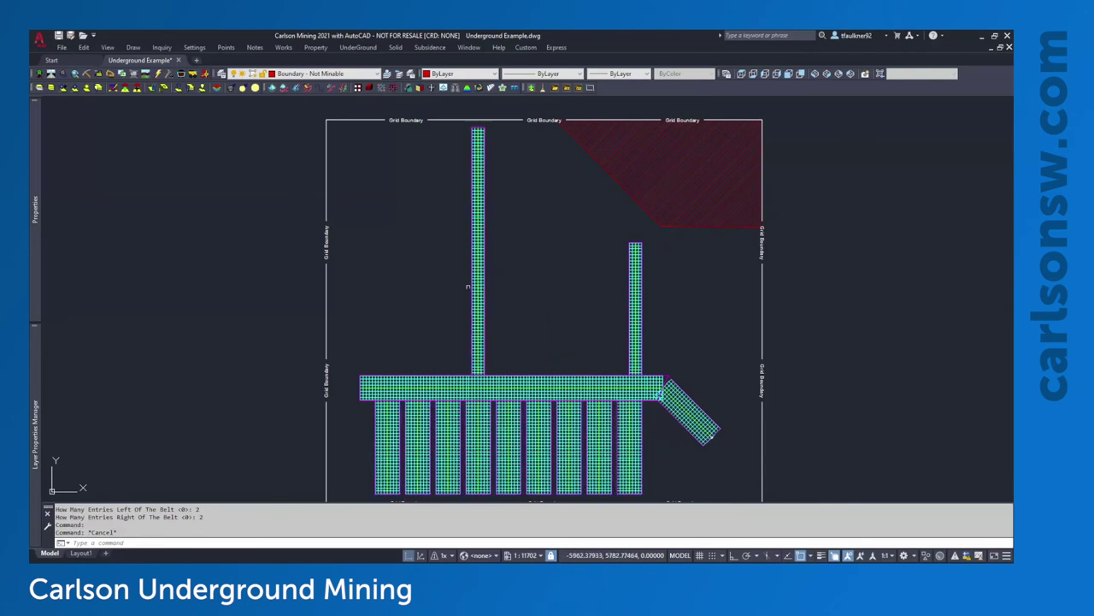
left_click(616, 309)
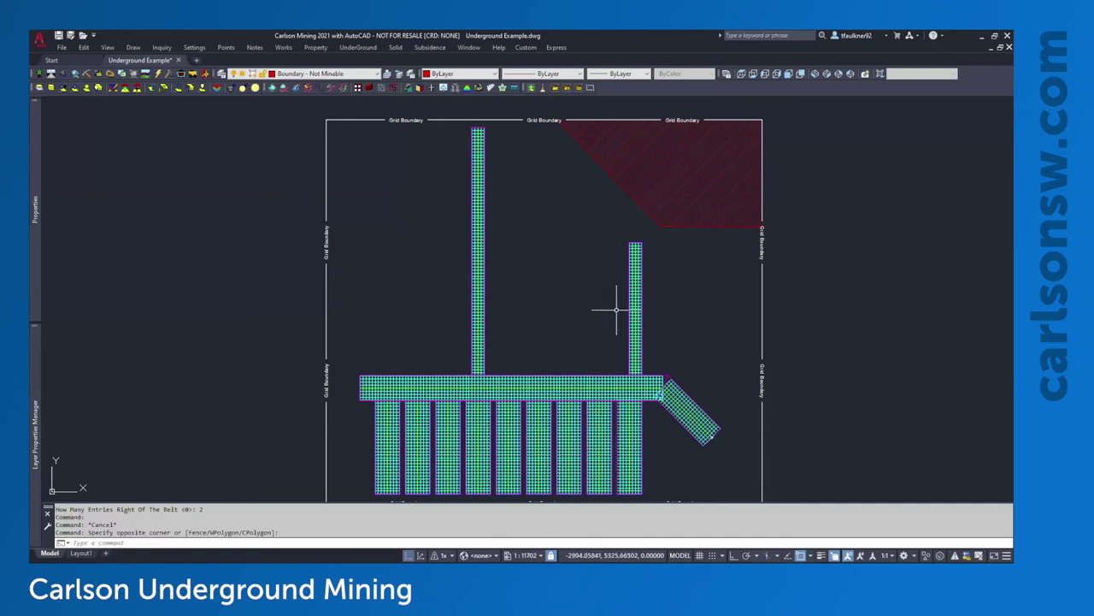
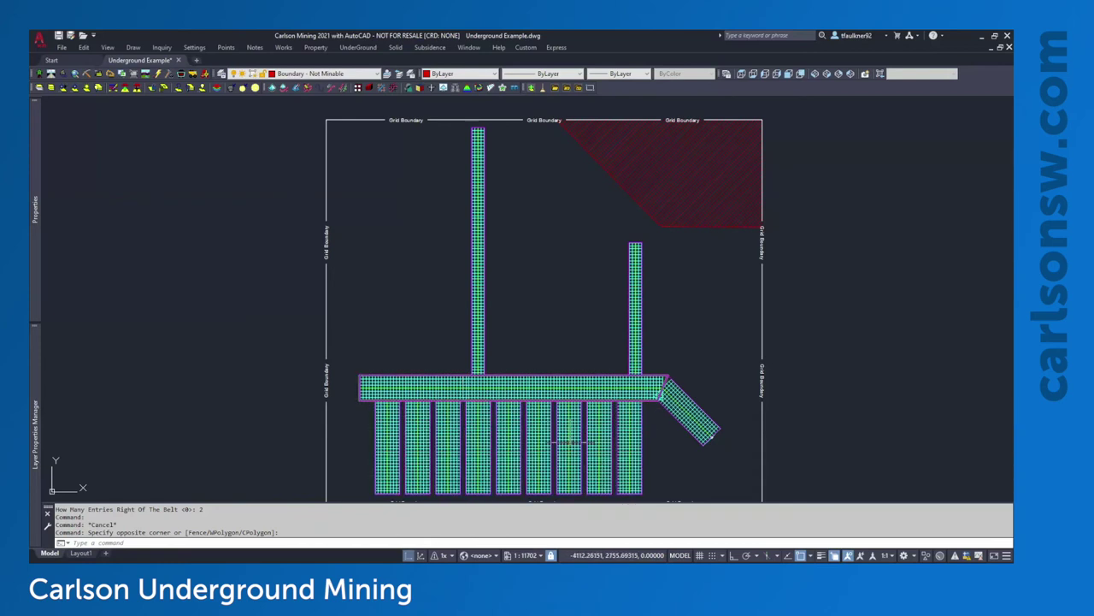
Copy the row of lower extraction panels up to the left
left_click(628, 439)
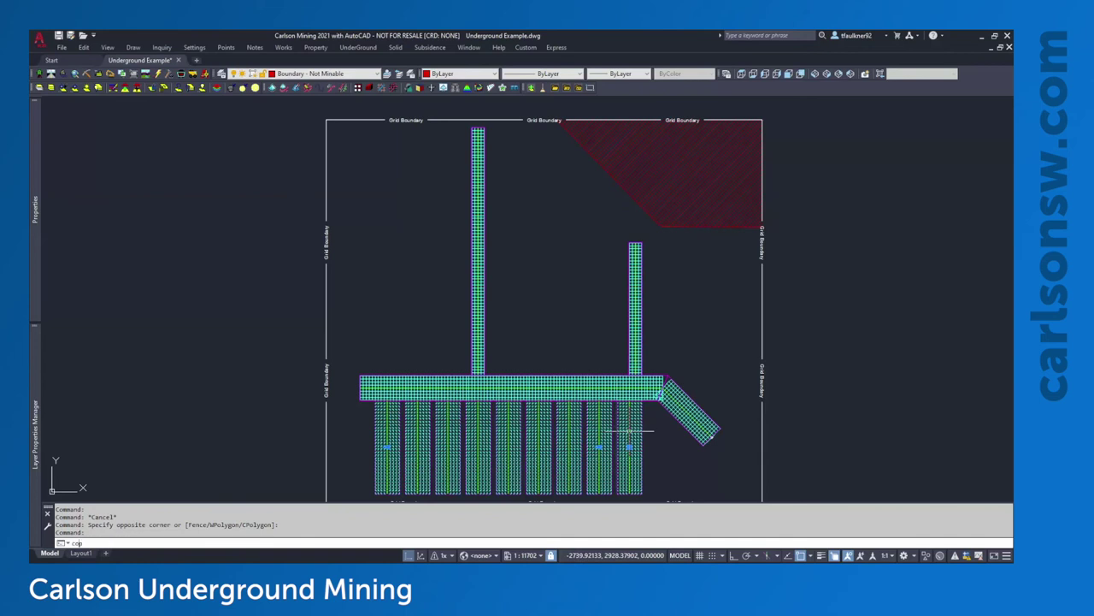
key("Return")
left_click(629, 427)
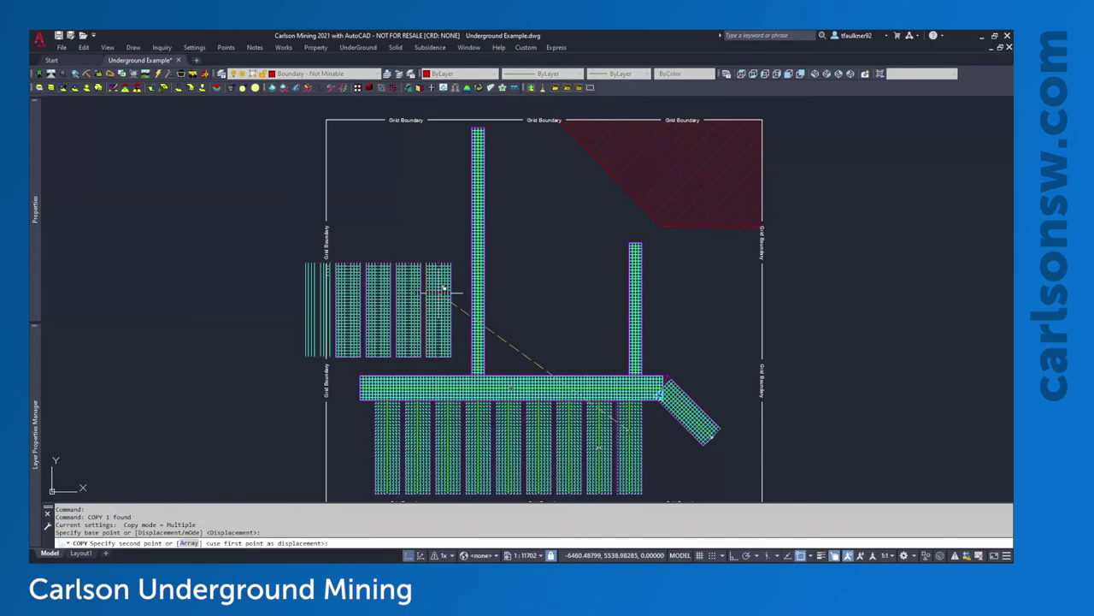
left_click(409, 263)
key("Escape")
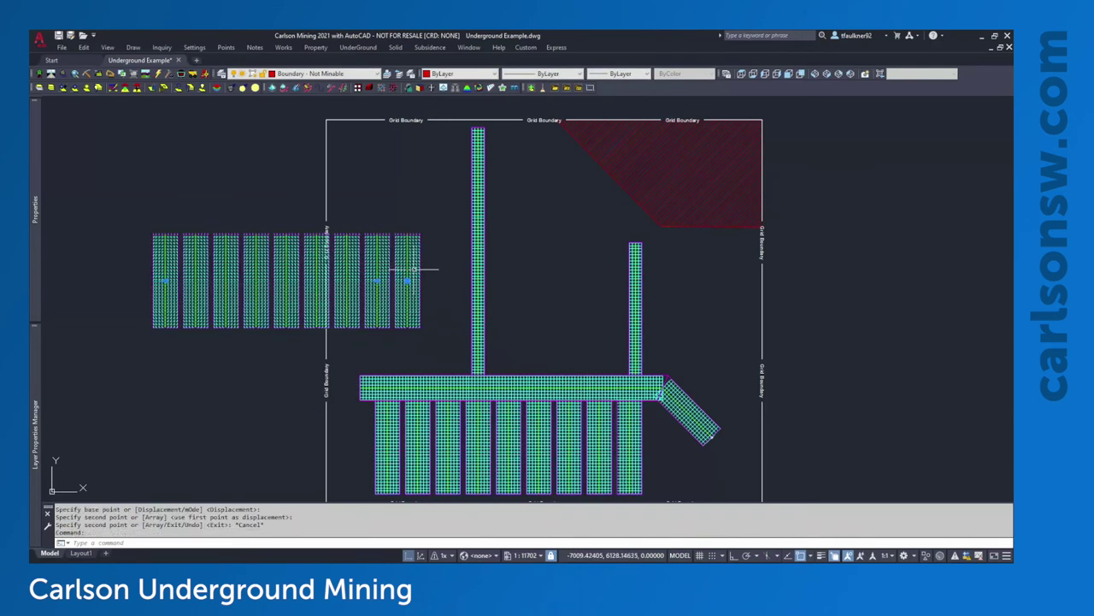
Rotate the copied panels 90° to horizontal with Ortho on and drag them beside the vertical entry
type("r")
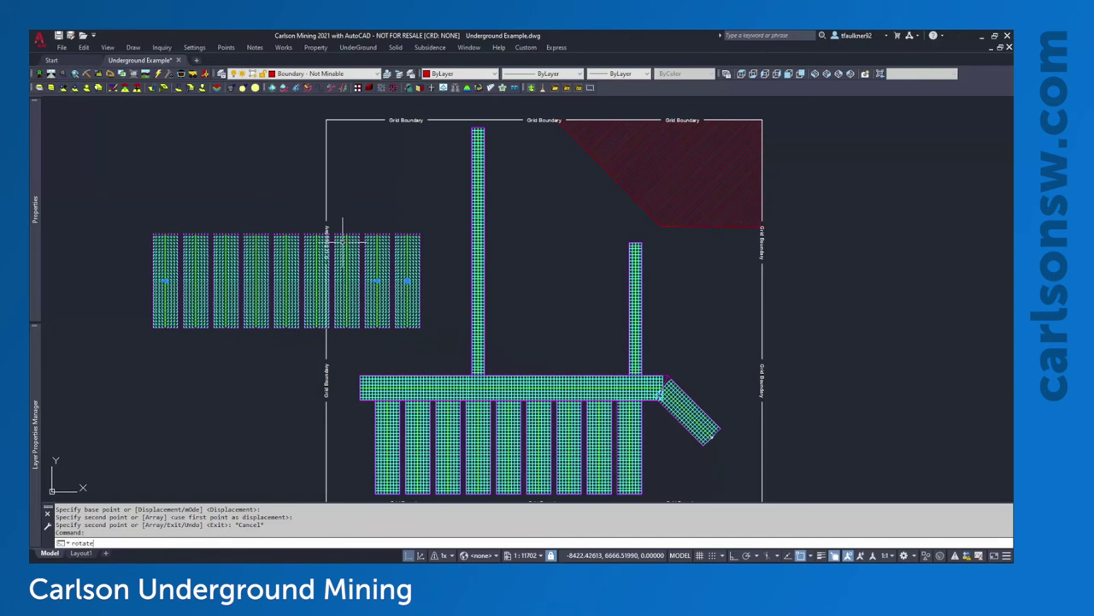
type("otate")
key("Return")
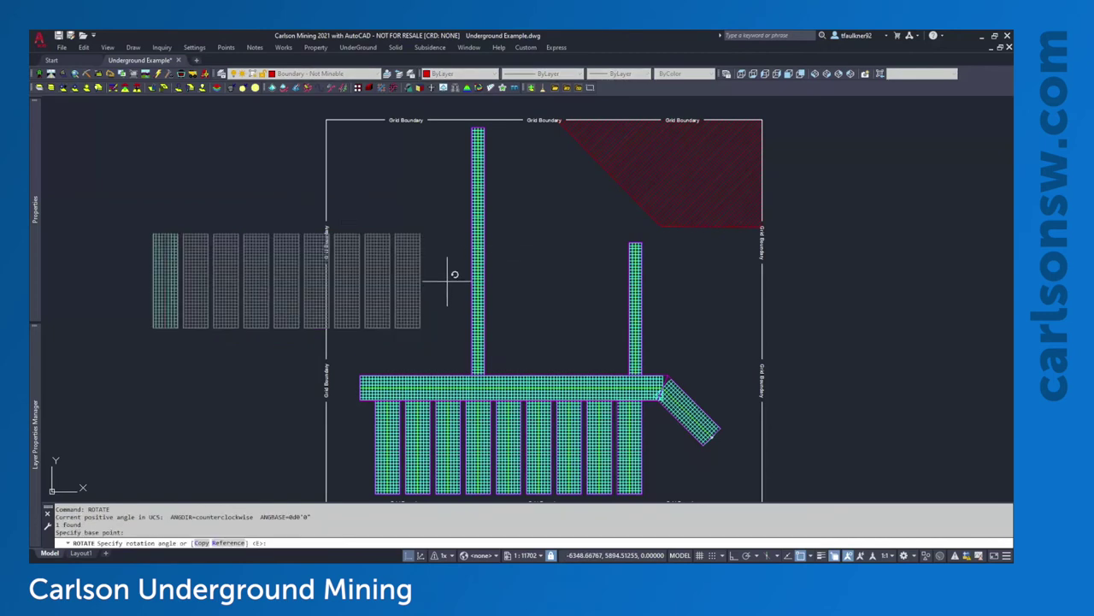
key("F8")
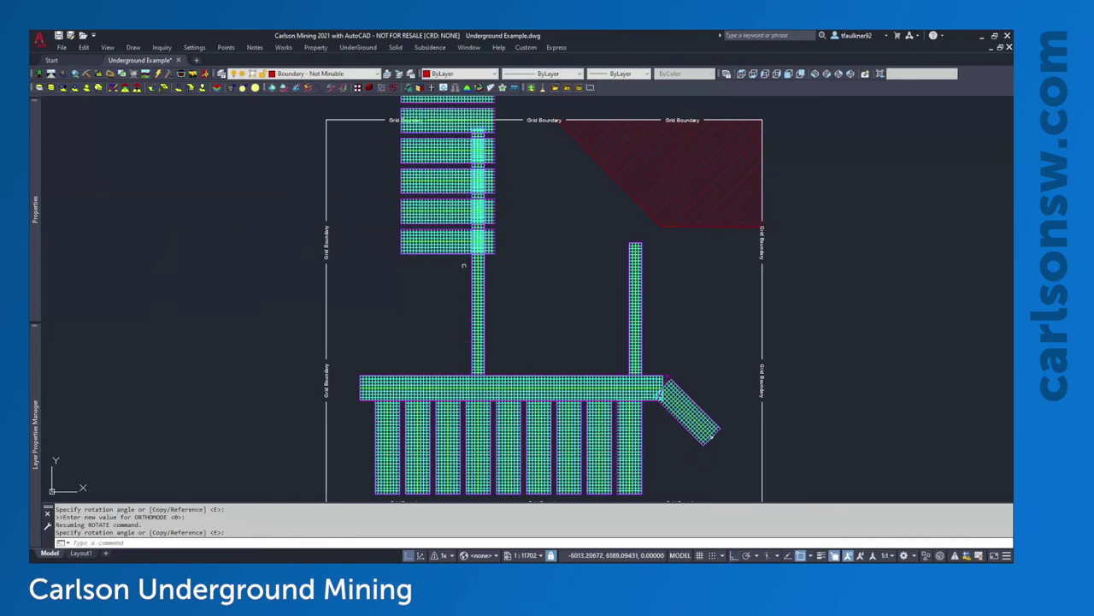
left_click(463, 266)
left_click(447, 242)
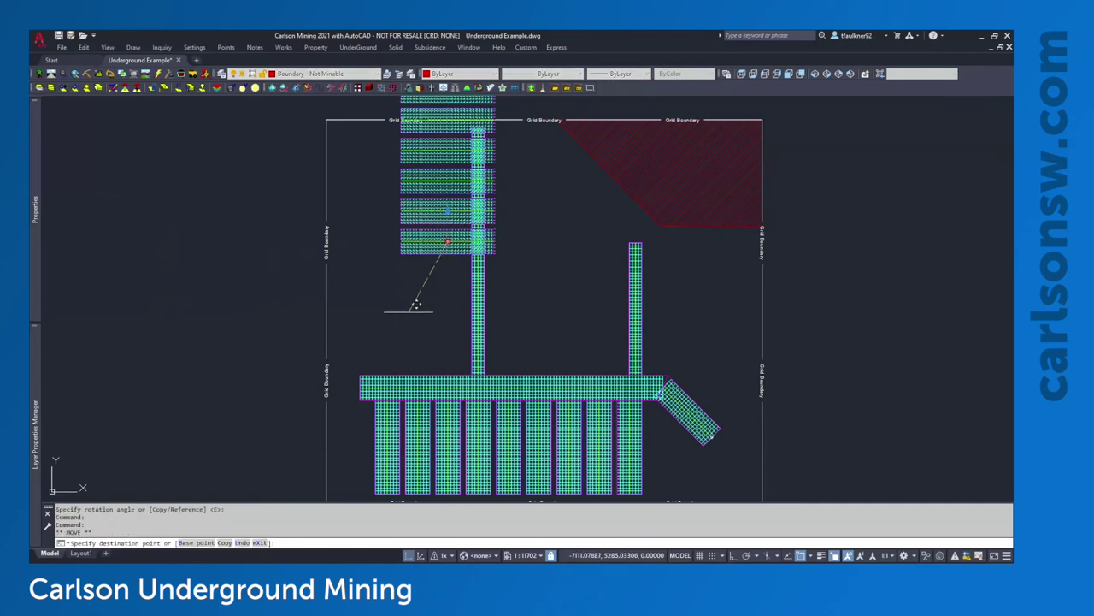
middle_click_drag(419, 252, 382, 299)
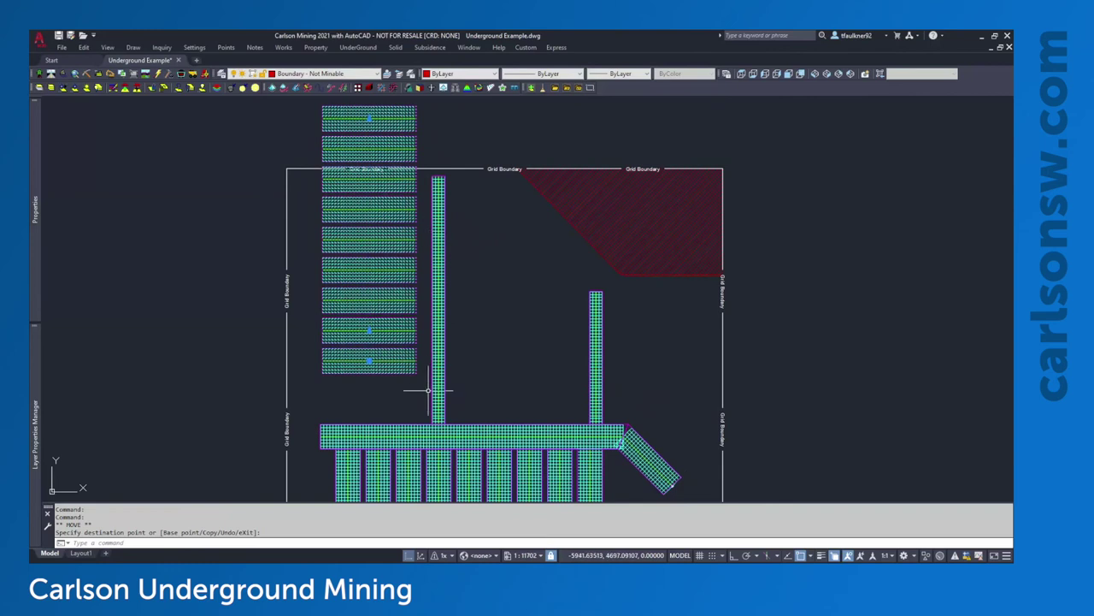
Move the panel stack so its lower-right corner snaps to the vertical entry's edge
scroll(428, 390, "up", 2)
left_click(427, 386)
scroll(420, 366, "up", 4)
left_click(442, 361)
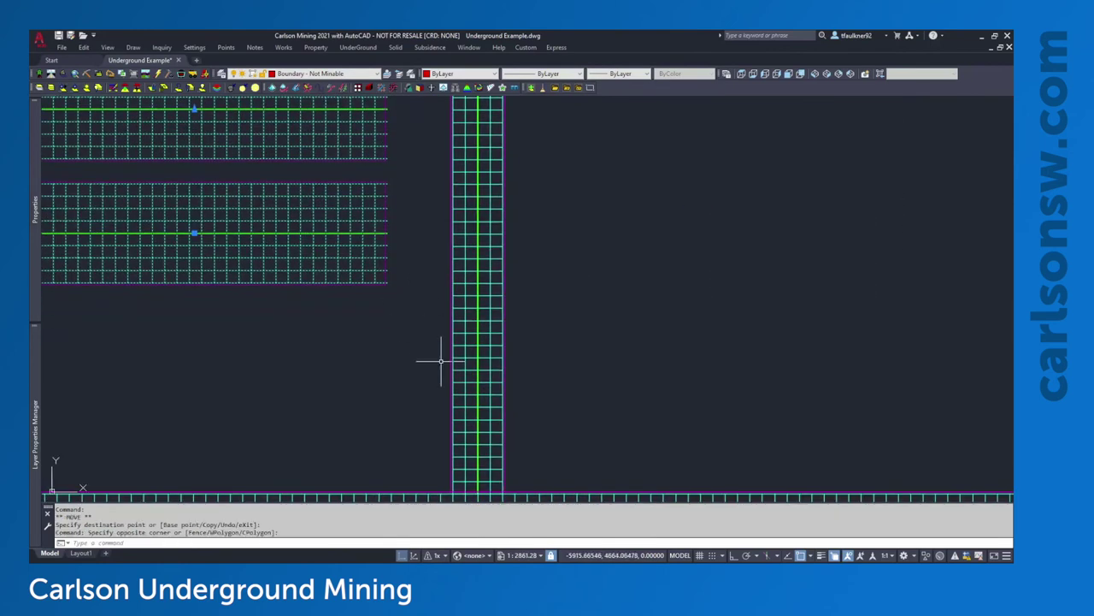
key("Escape")
type("m")
key("Return")
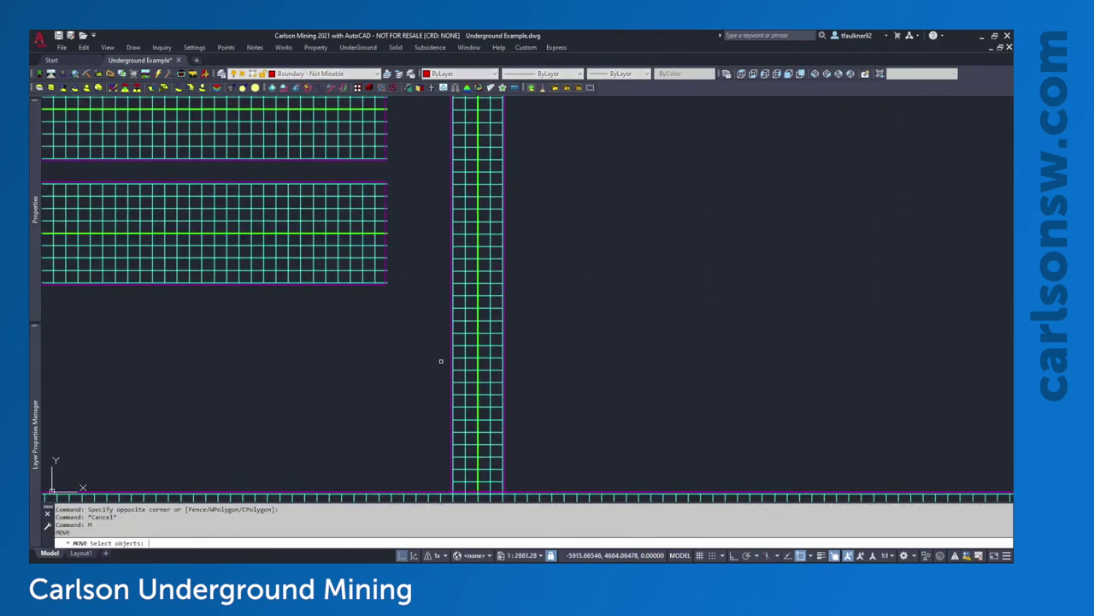
left_click(360, 277)
key("Return")
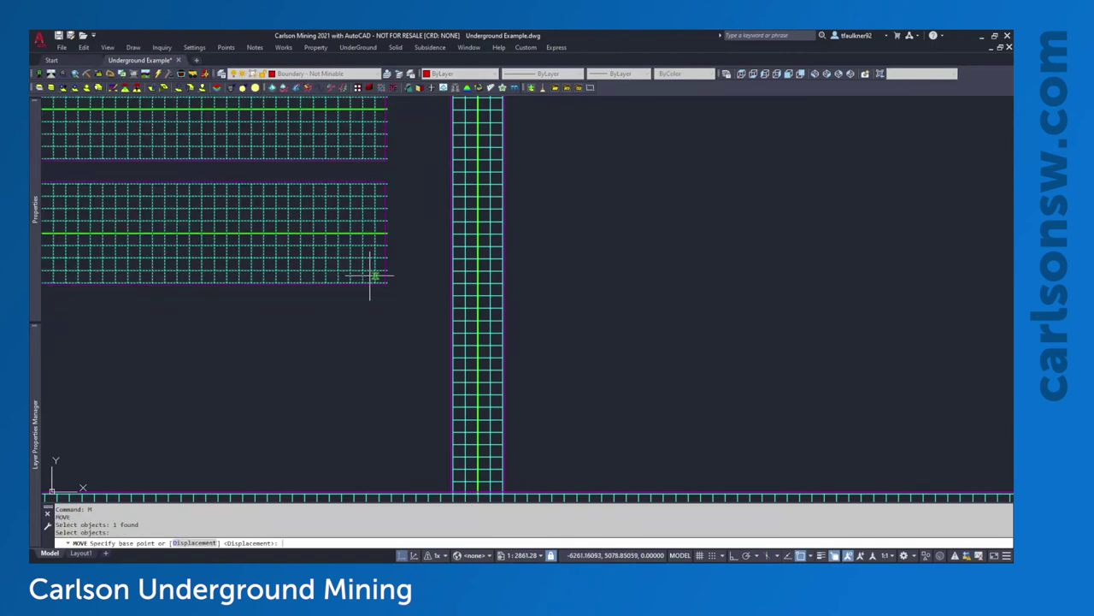
scroll(396, 293, "up", 4)
left_click(372, 265)
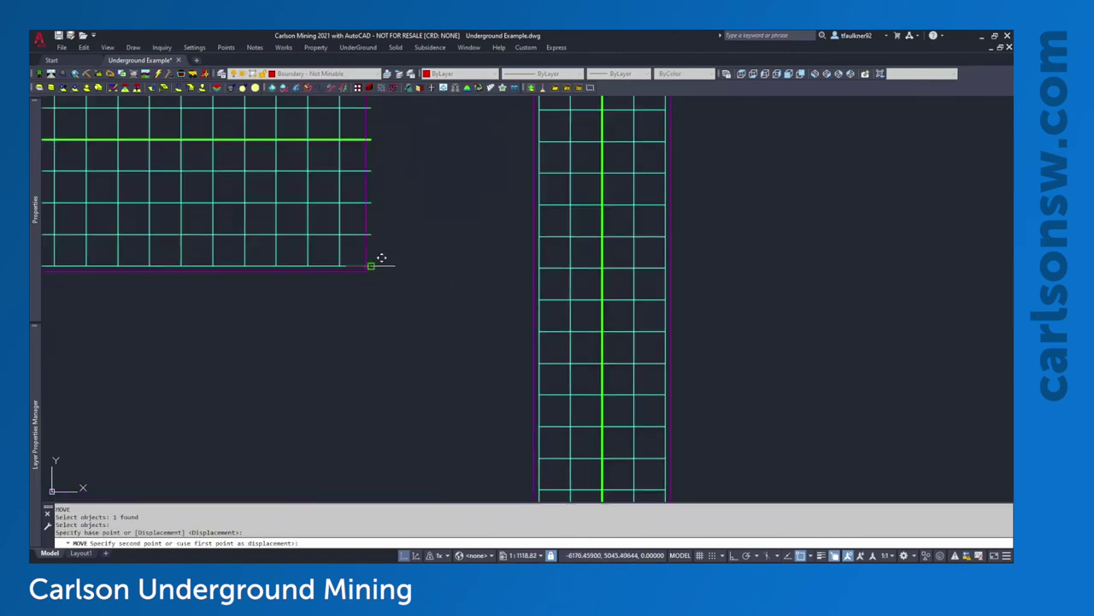
scroll(376, 248, "down", 6)
scroll(404, 295, "up", 6)
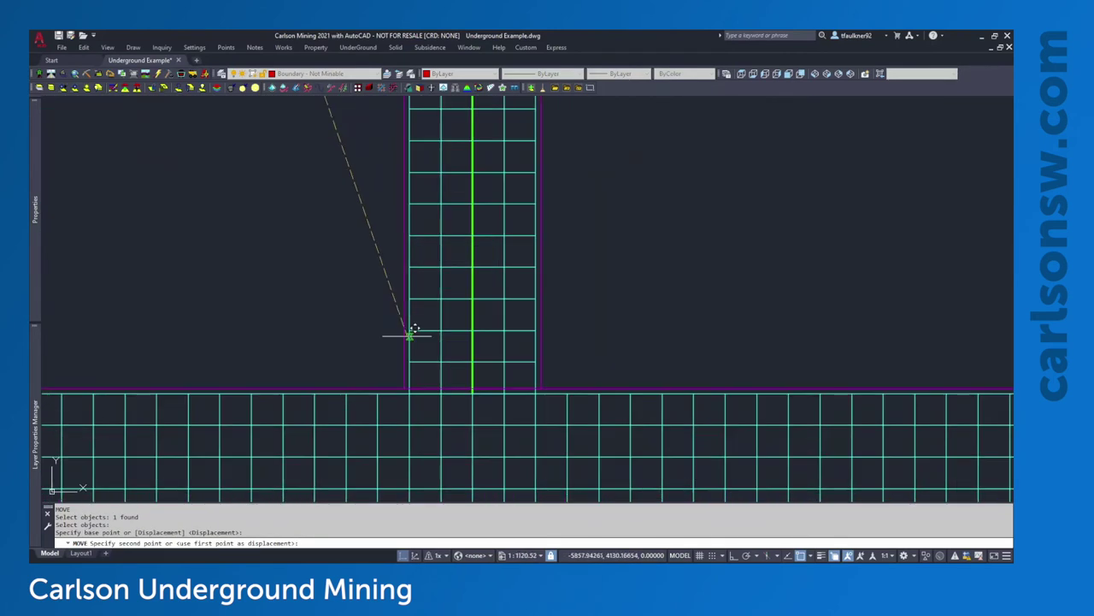
left_click(410, 331)
Try the panel array's column-count grip, then cancel the change
scroll(416, 335, "down", 10)
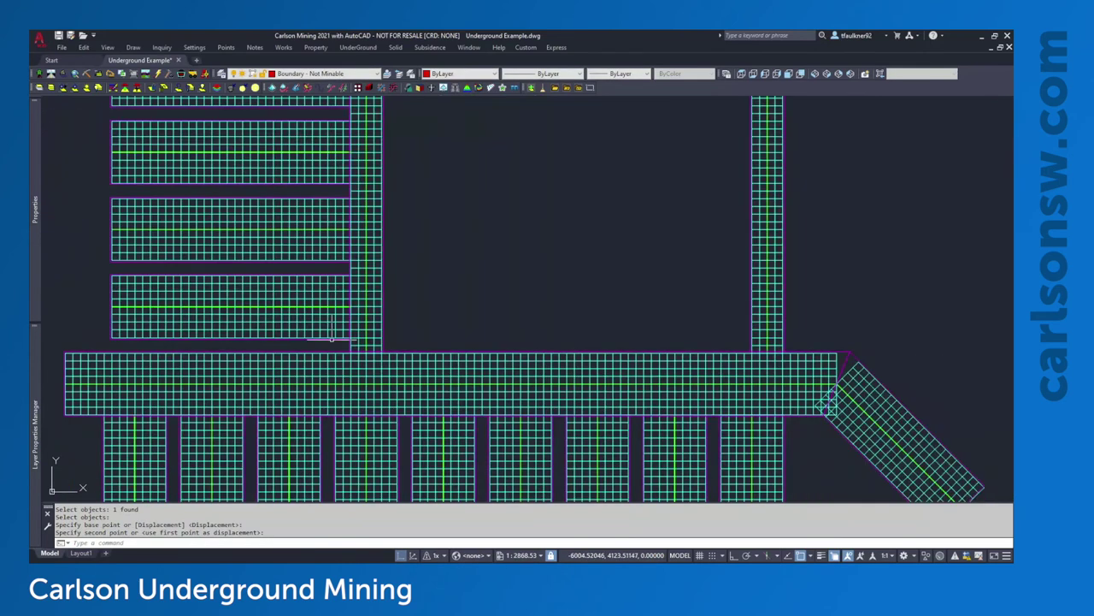
scroll(423, 155, "up", 2)
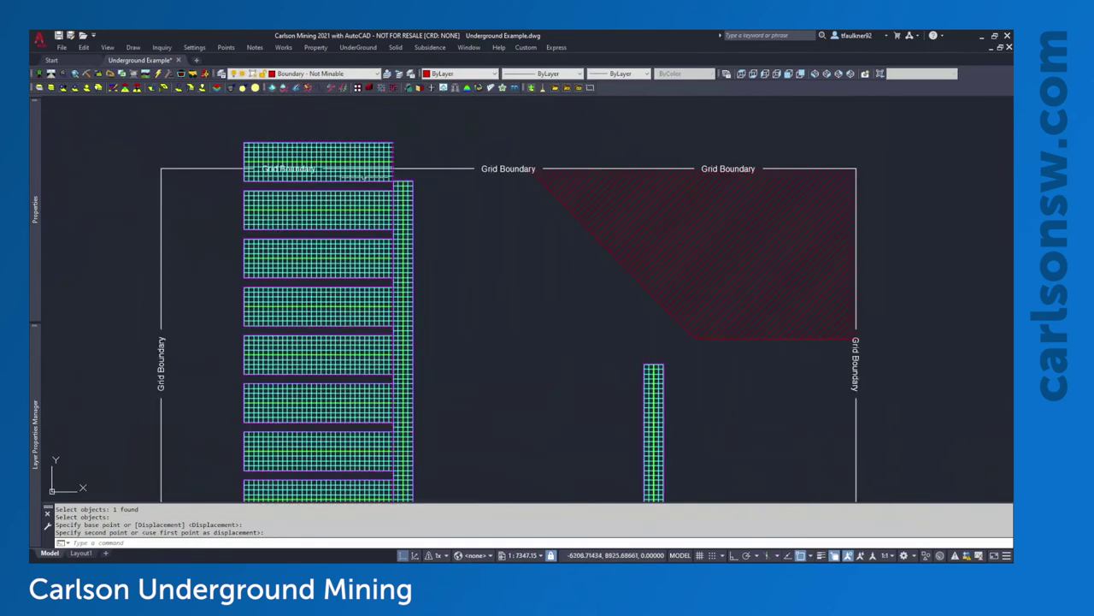
left_click(318, 162)
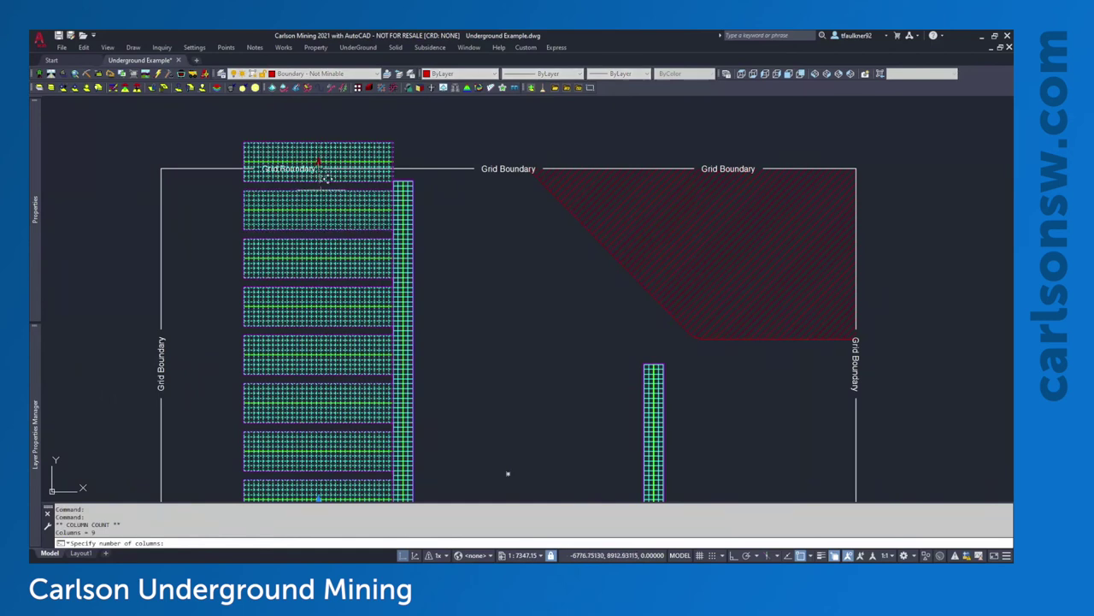
scroll(400, 248, "down", 2)
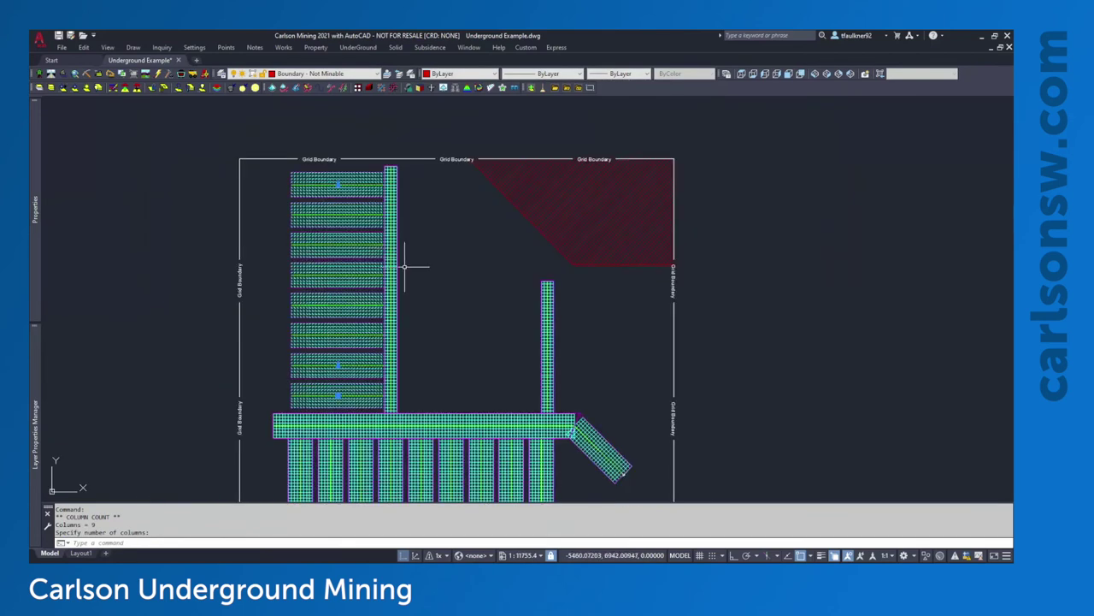
key("Escape")
Window-select the two panels, check their shortcut menu, then clear the selection
left_click(444, 302)
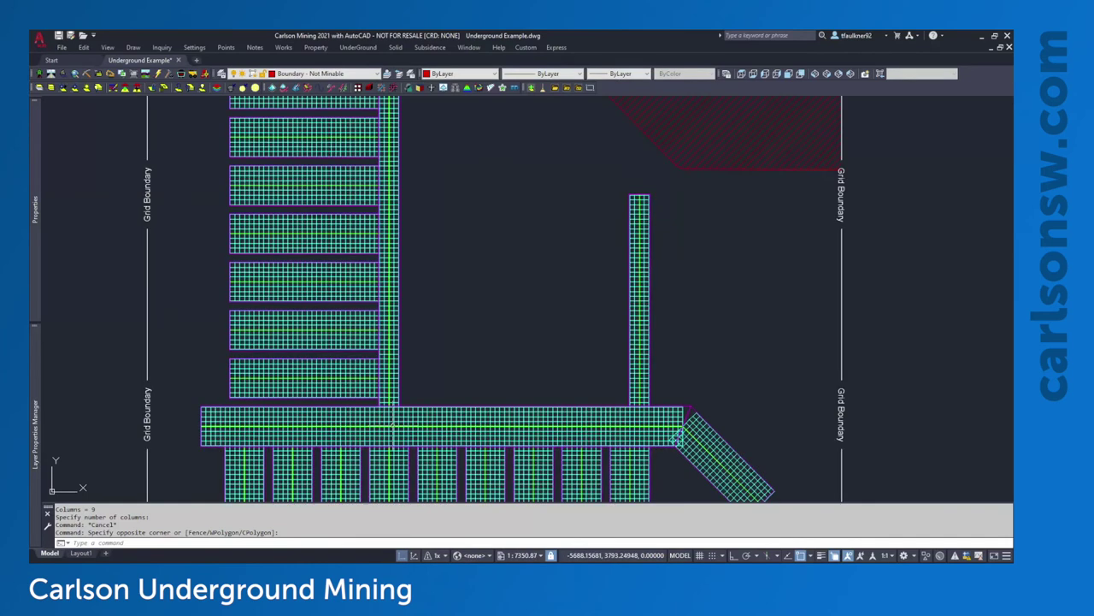
scroll(393, 425, "up", 2)
left_click(318, 385)
right_click(318, 383)
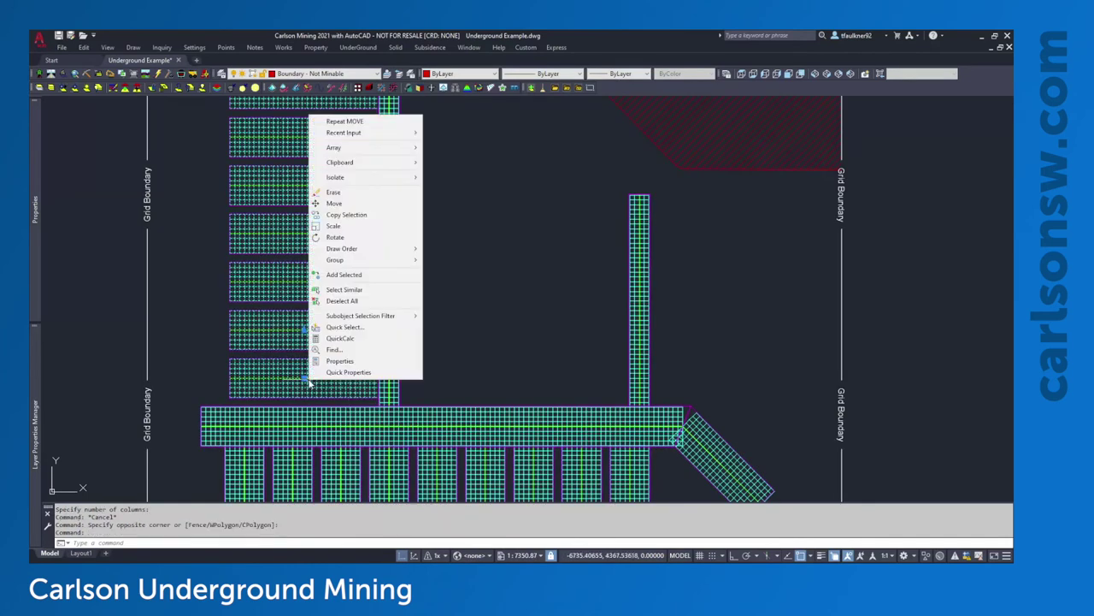
key("Escape")
right_click(465, 365)
key("Escape")
scroll(402, 380, "up", 4)
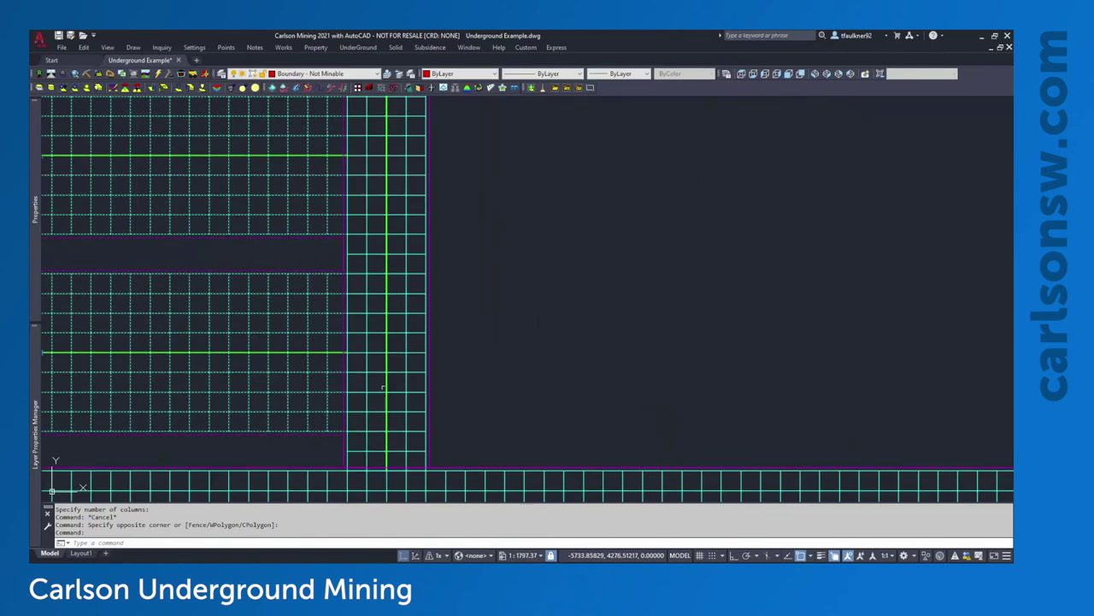
key("Escape")
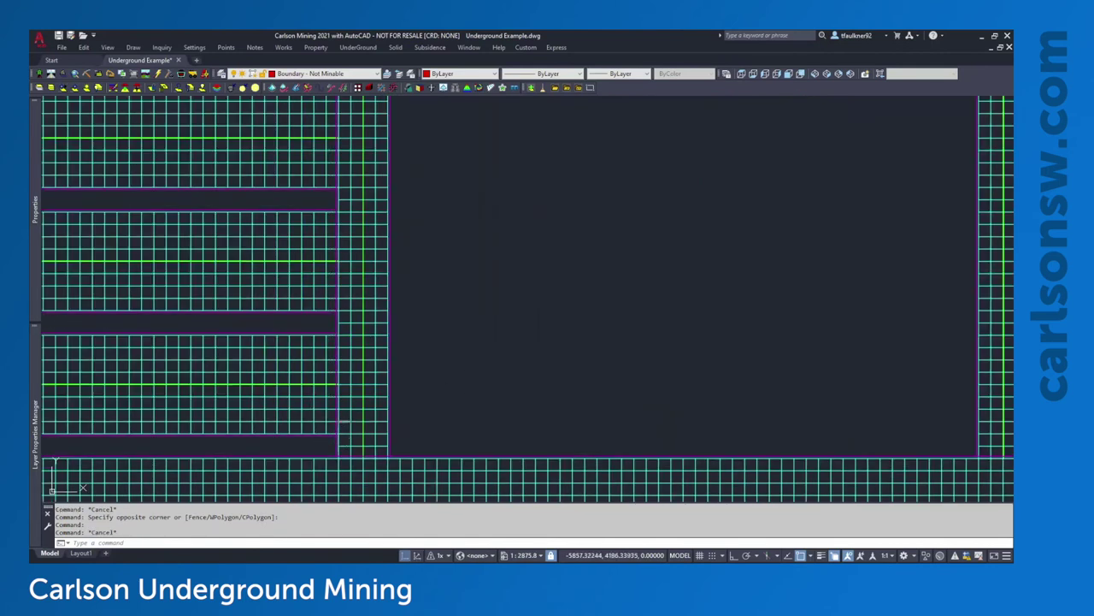
scroll(340, 424, "up", 4)
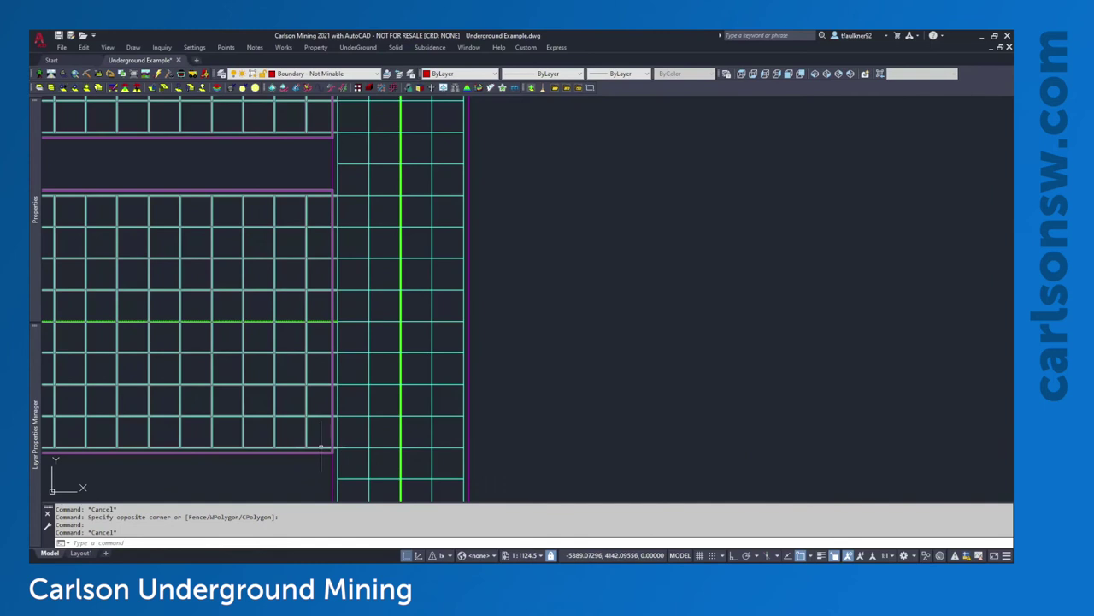
scroll(322, 447, "down", 8)
key("Escape")
Start MIRROR with the left panel stack selected
left_click(432, 389)
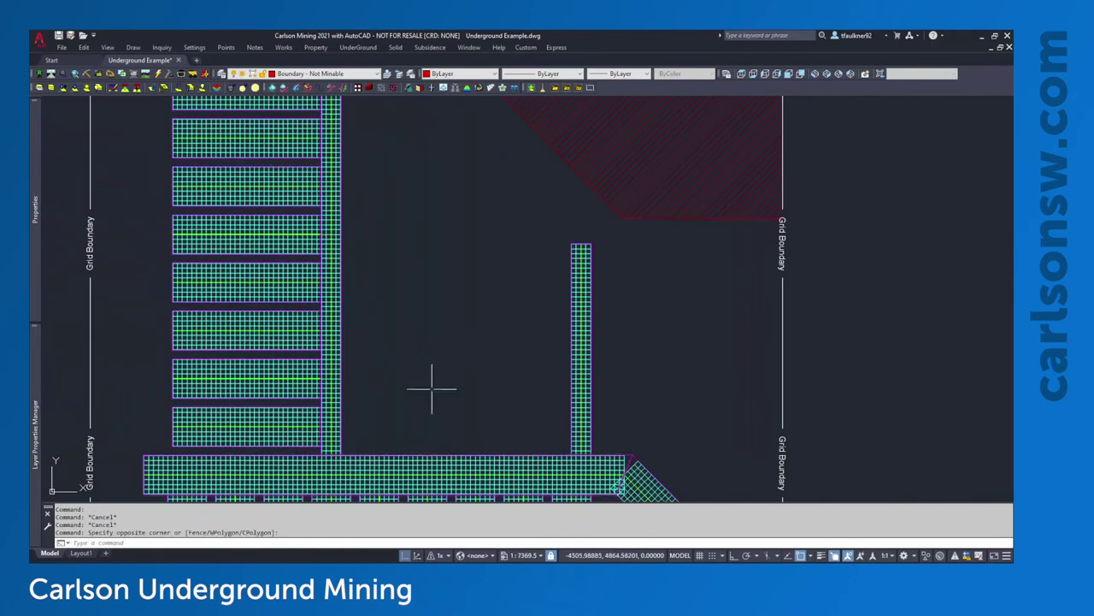
type("mir")
key("Return")
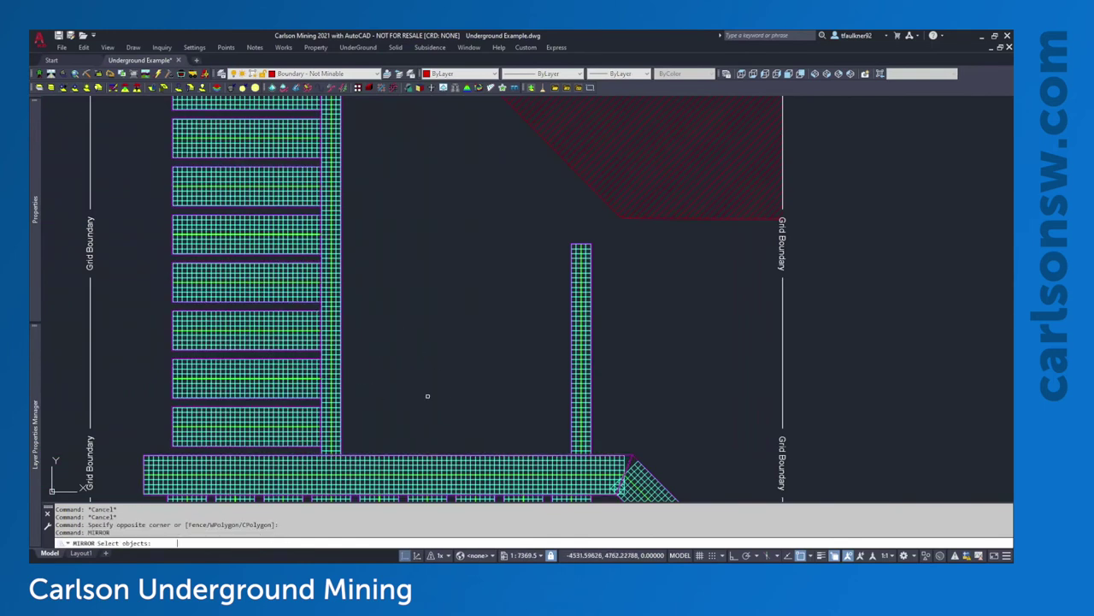
left_click(240, 380)
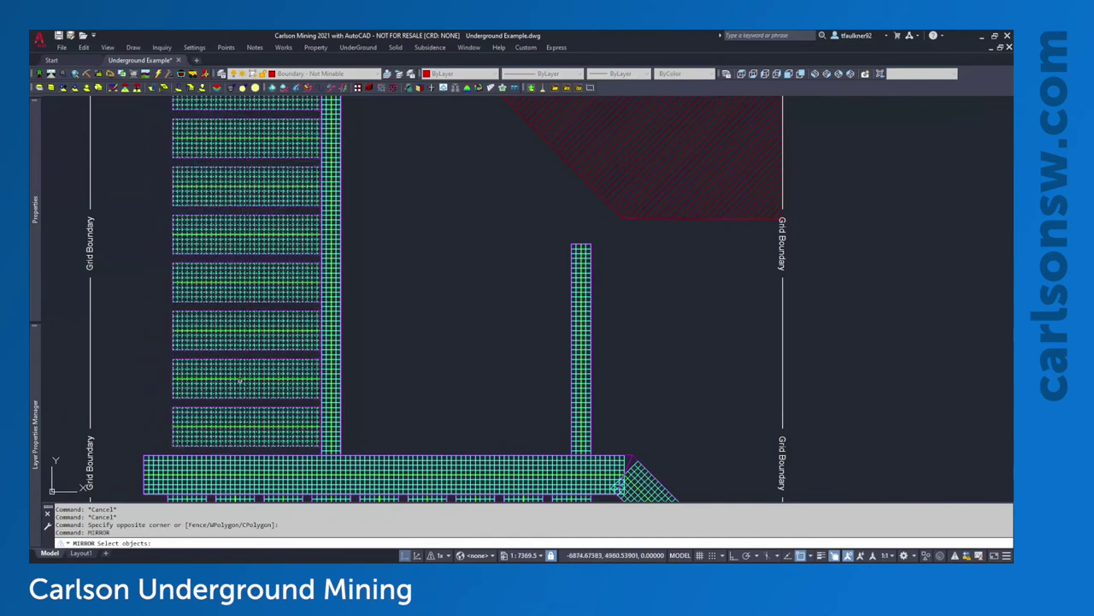
key("Return")
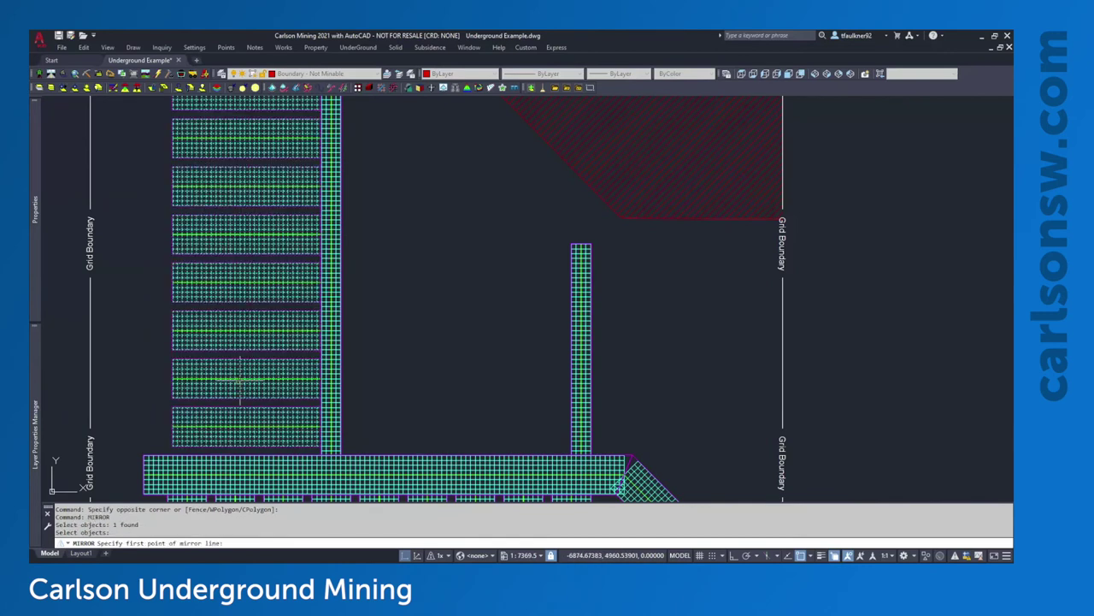
Mirror the stack across the vertical entry centreline, keeping the originals, and zoom out to the grid boundary
middle_click_drag(416, 237, 430, 367)
scroll(363, 229, "up", 4)
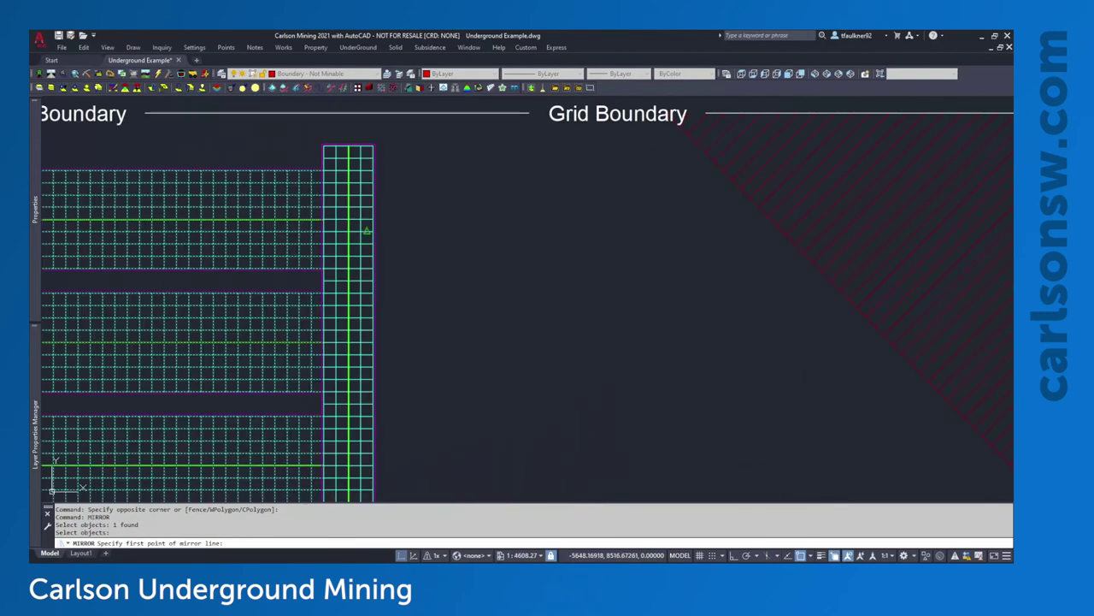
scroll(351, 205, "up", 2)
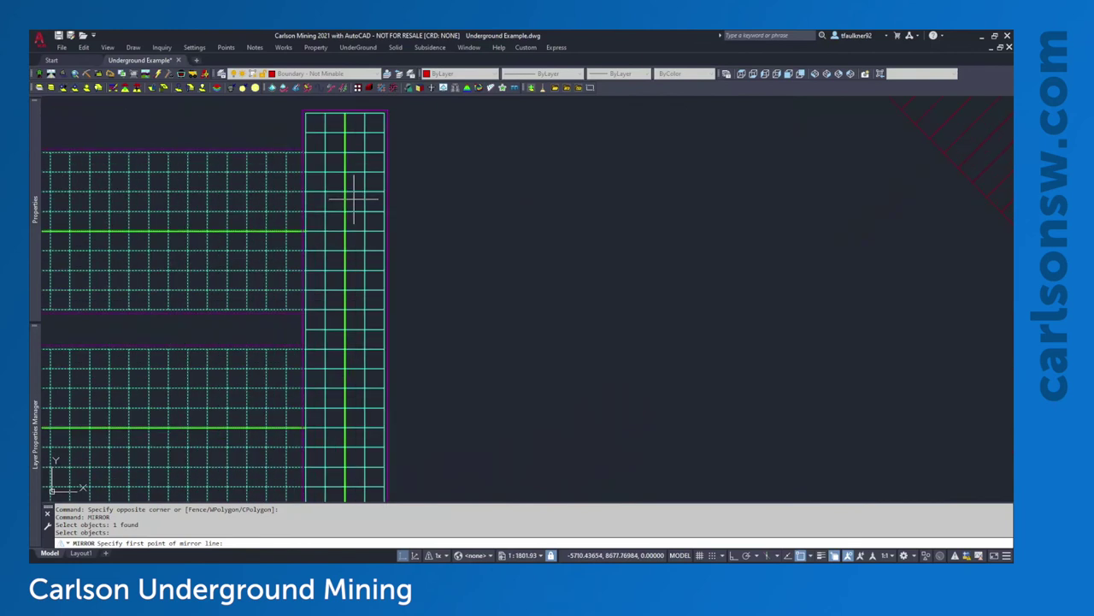
left_click(348, 124)
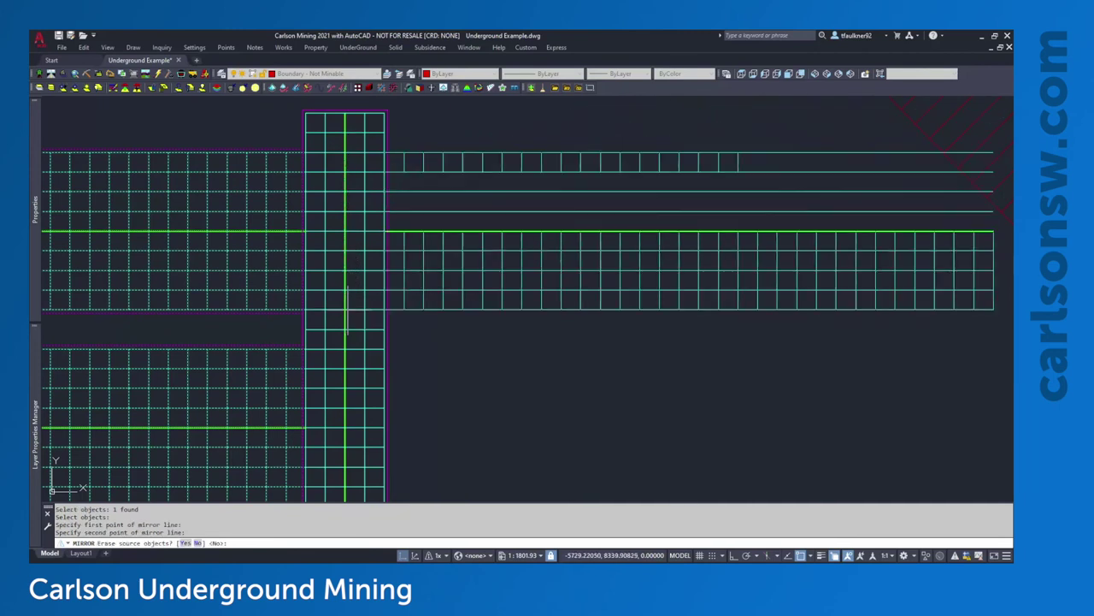
left_click(344, 311)
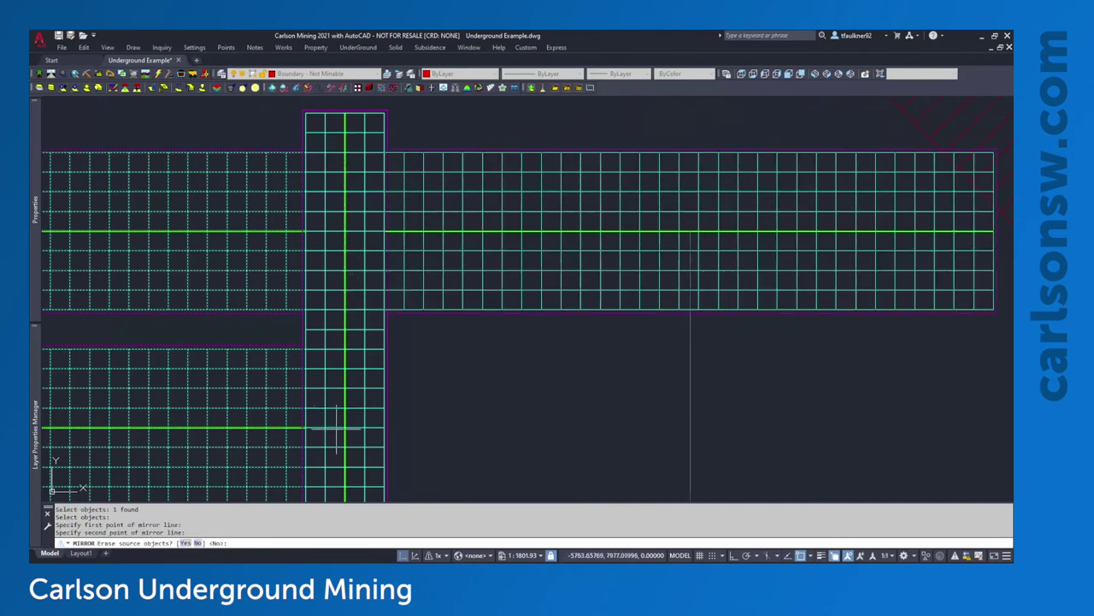
key("Return")
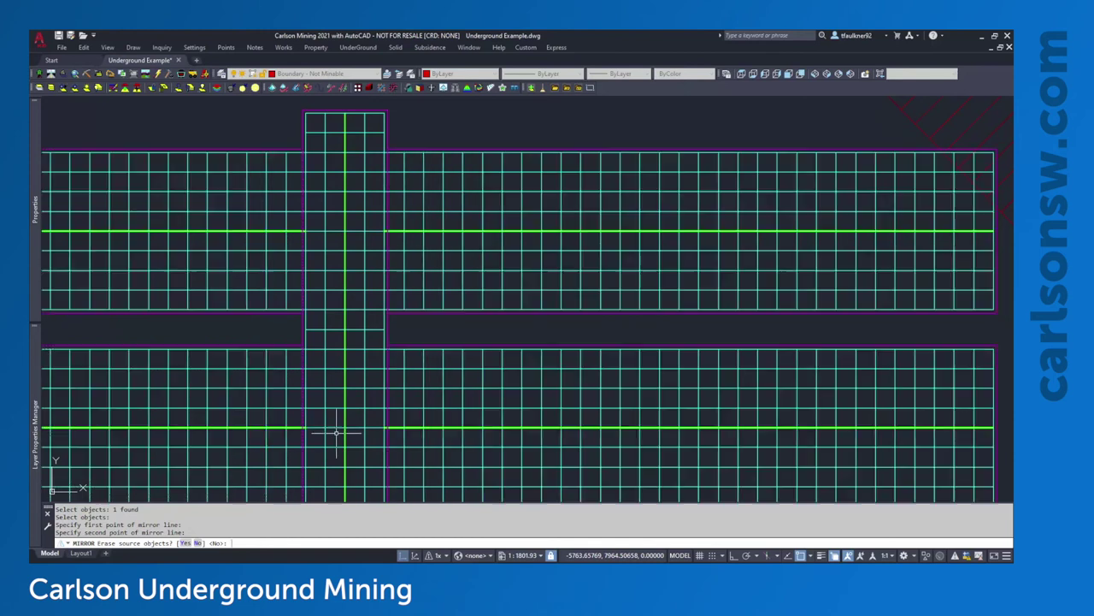
scroll(761, 250, "down", 4)
scroll(761, 249, "down", 3)
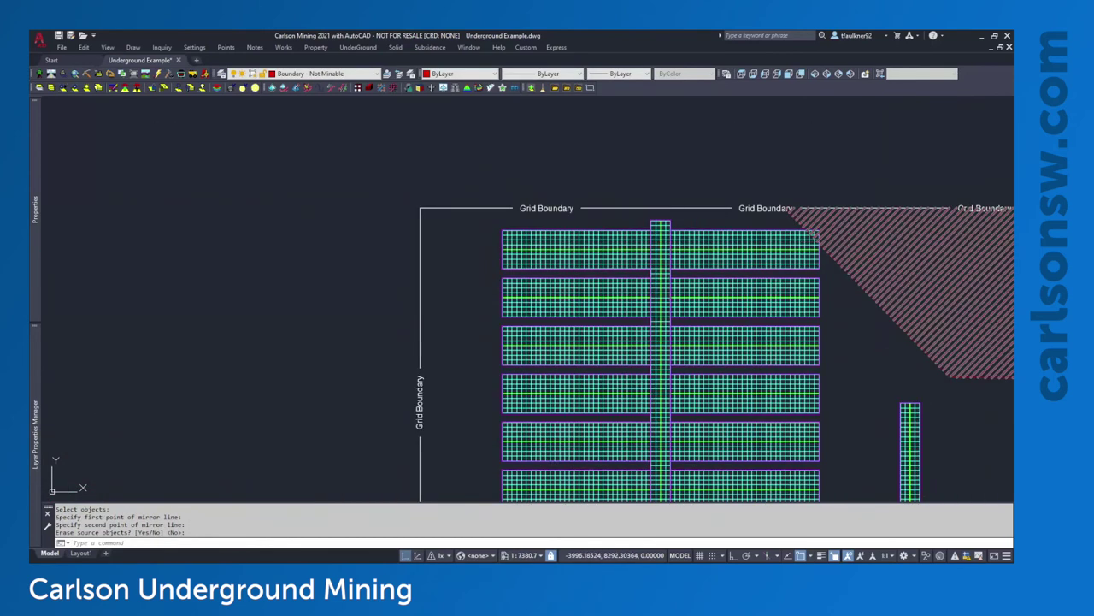
middle_click_drag(761, 250, 557, 228)
scroll(557, 228, "down", 3)
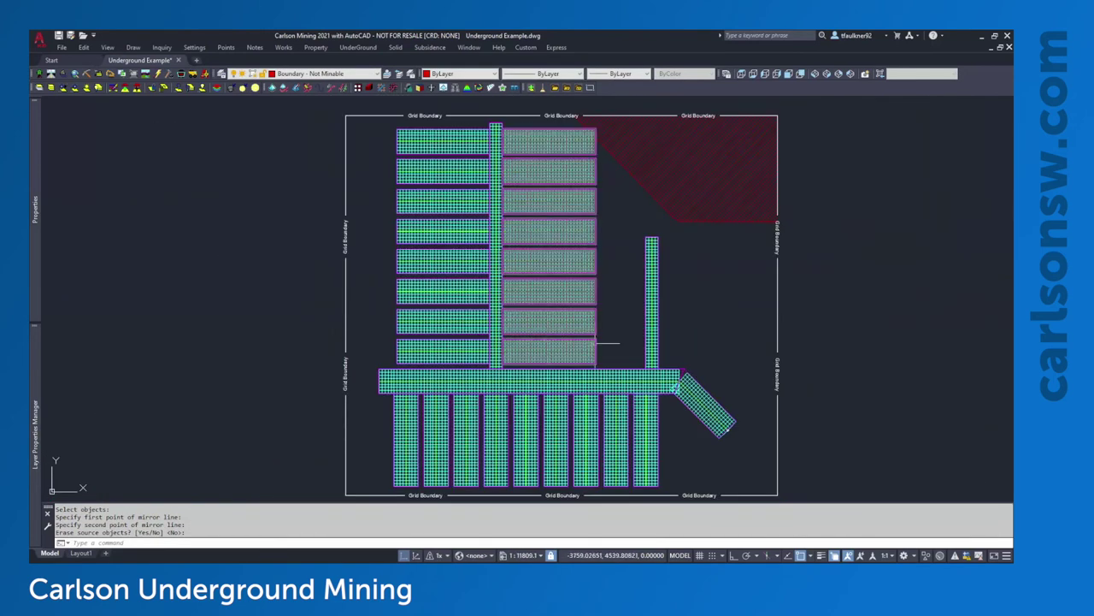
Select the right column, whole array and left column of stopes, cancelling each without changes
middle_click_drag(574, 268, 565, 274)
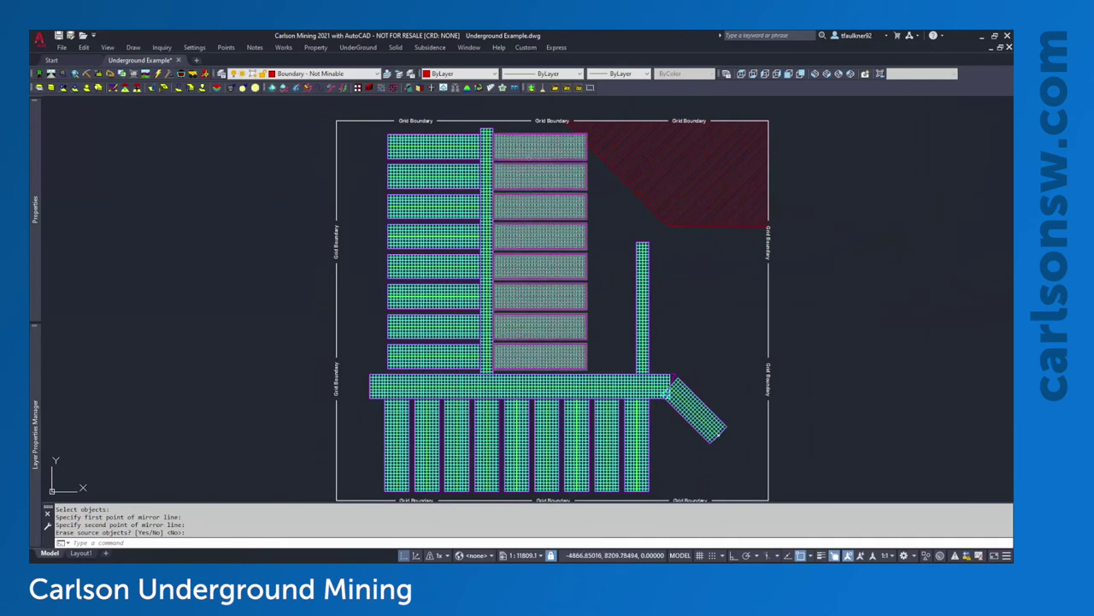
left_click(537, 145)
left_click(540, 146)
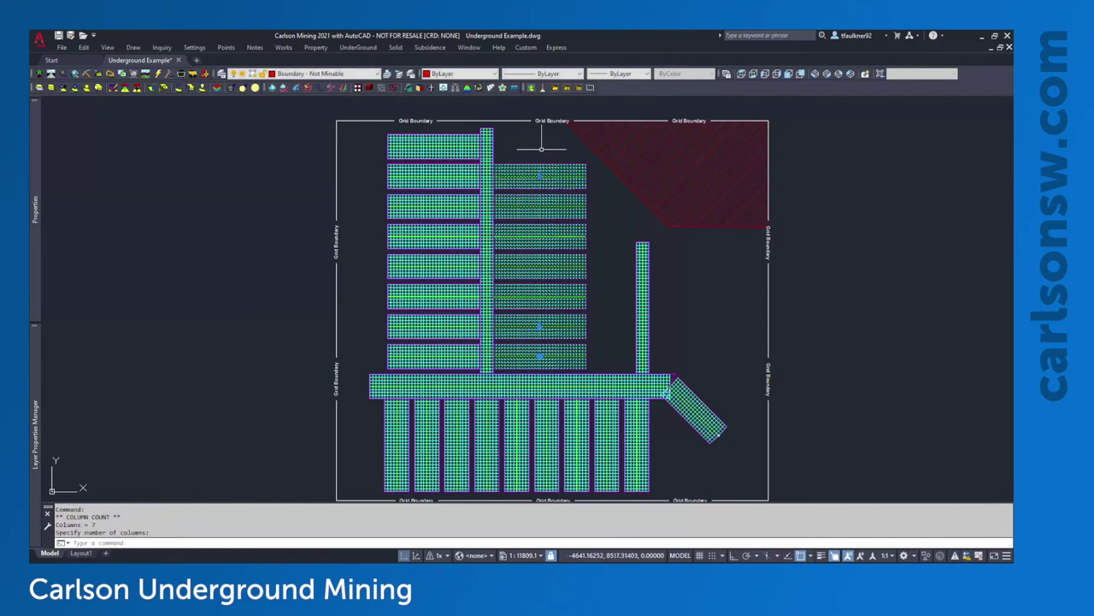
key("Escape")
key("Escape")
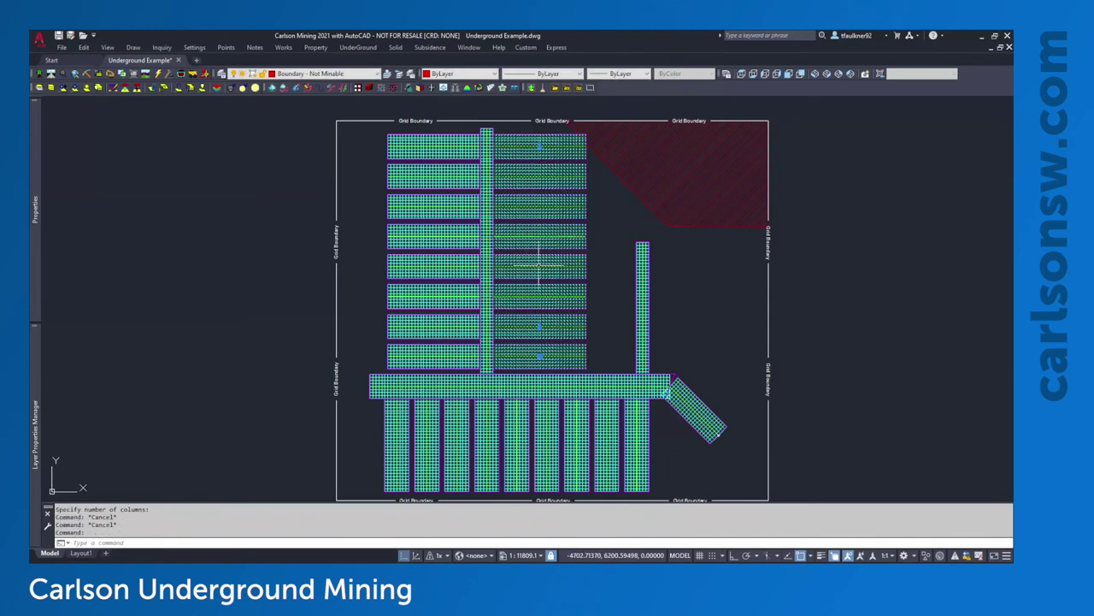
left_click(477, 259)
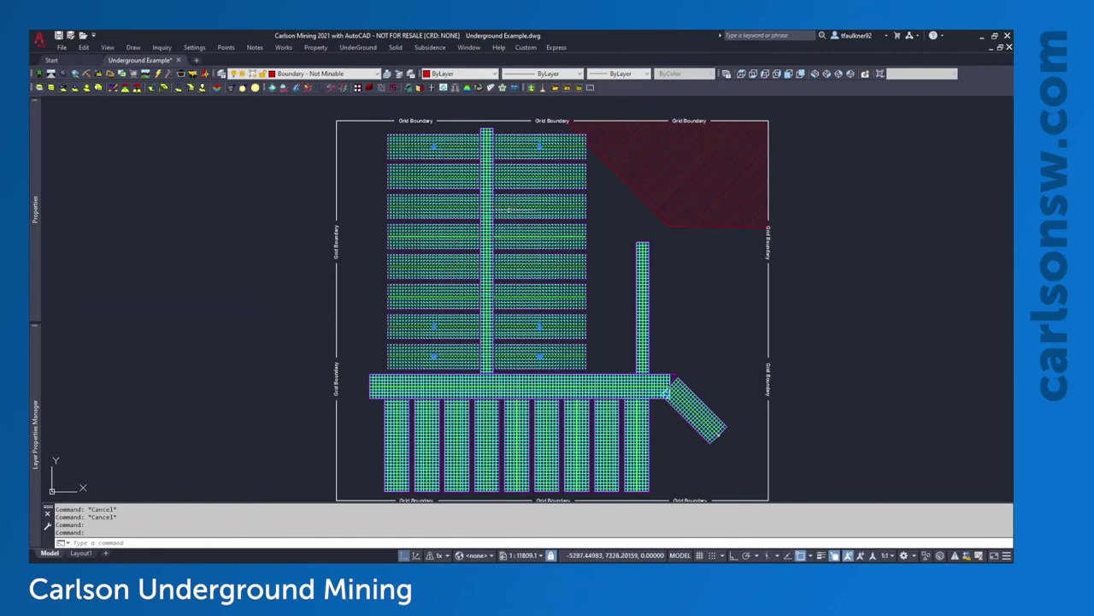
key("Escape")
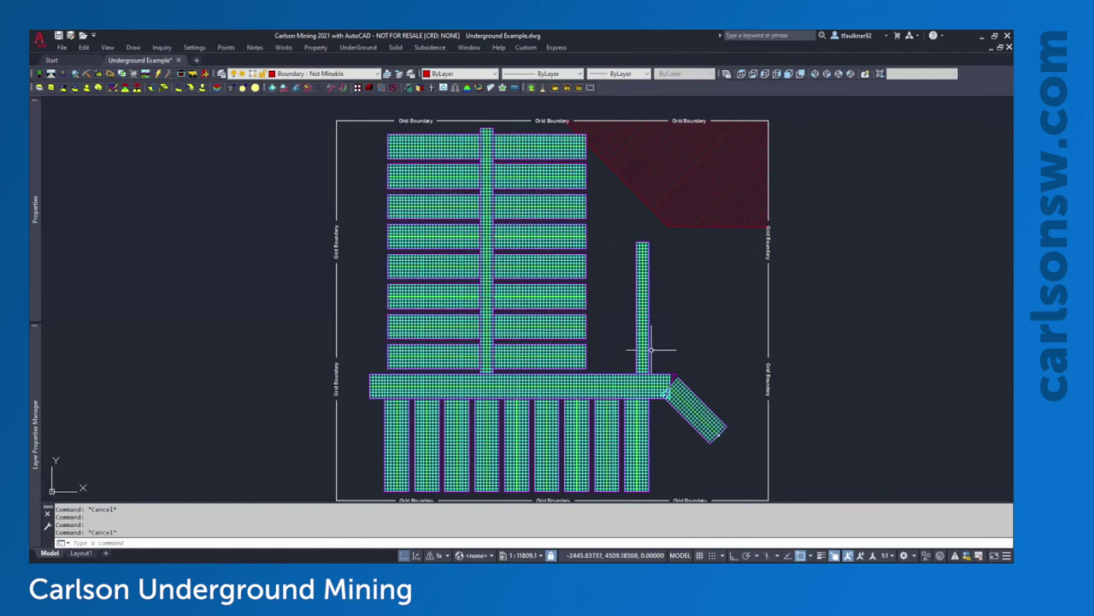
left_click(425, 329)
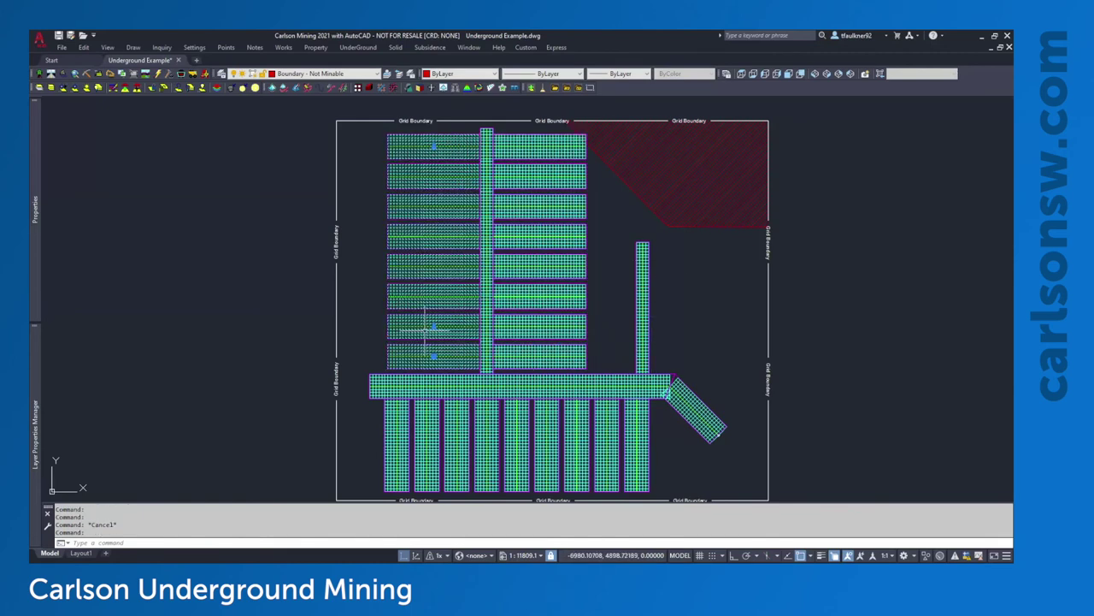
key("Escape")
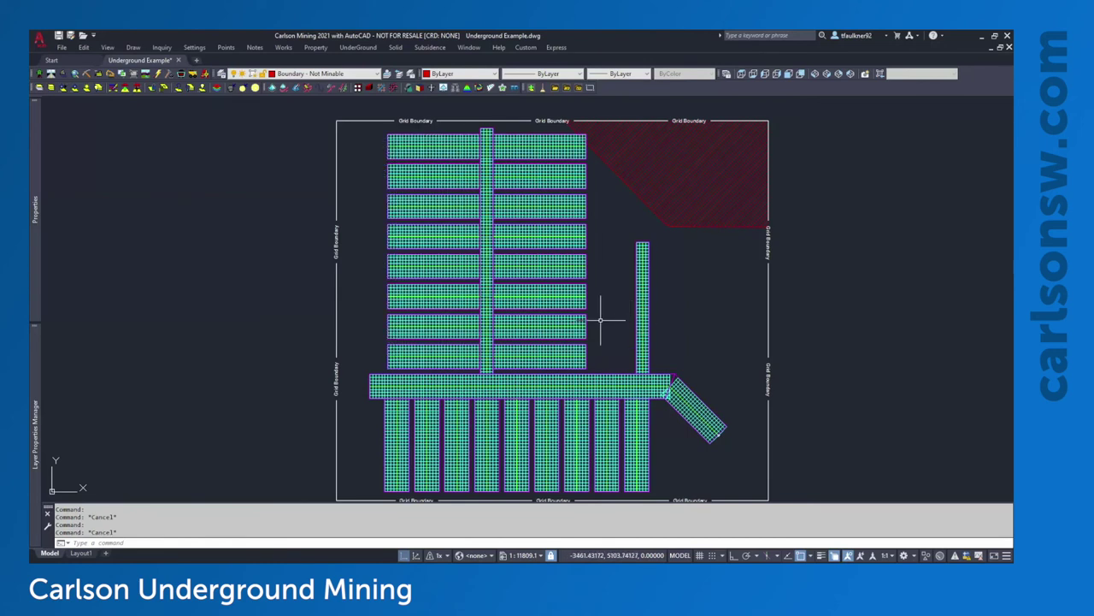
Move the 336 window-selected stope objects from the entry corner against the main entry
type("m")
key("Return")
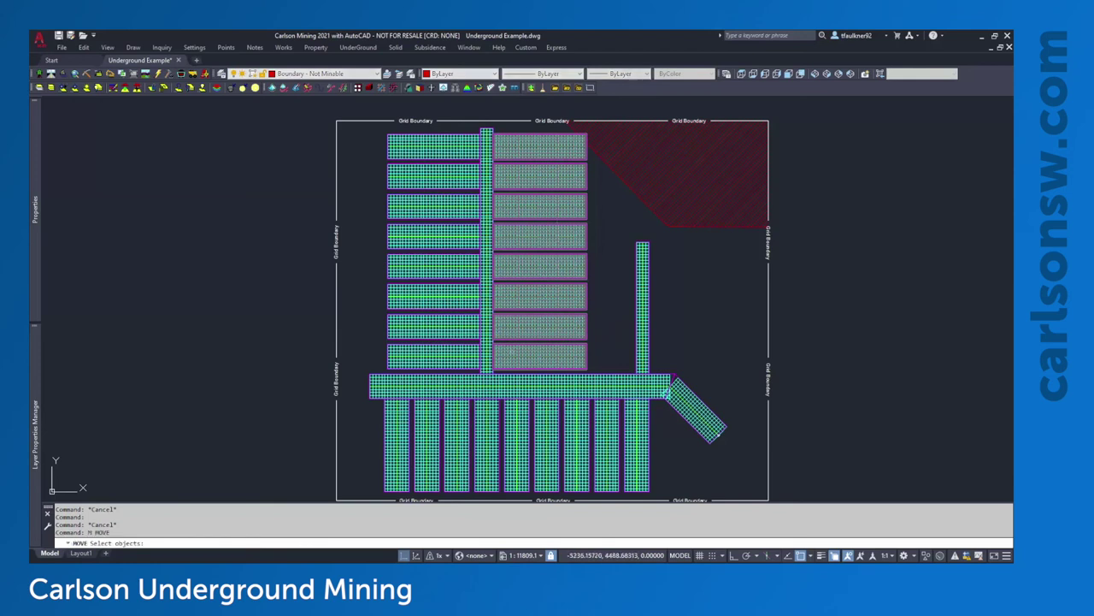
scroll(505, 374, "up", 5)
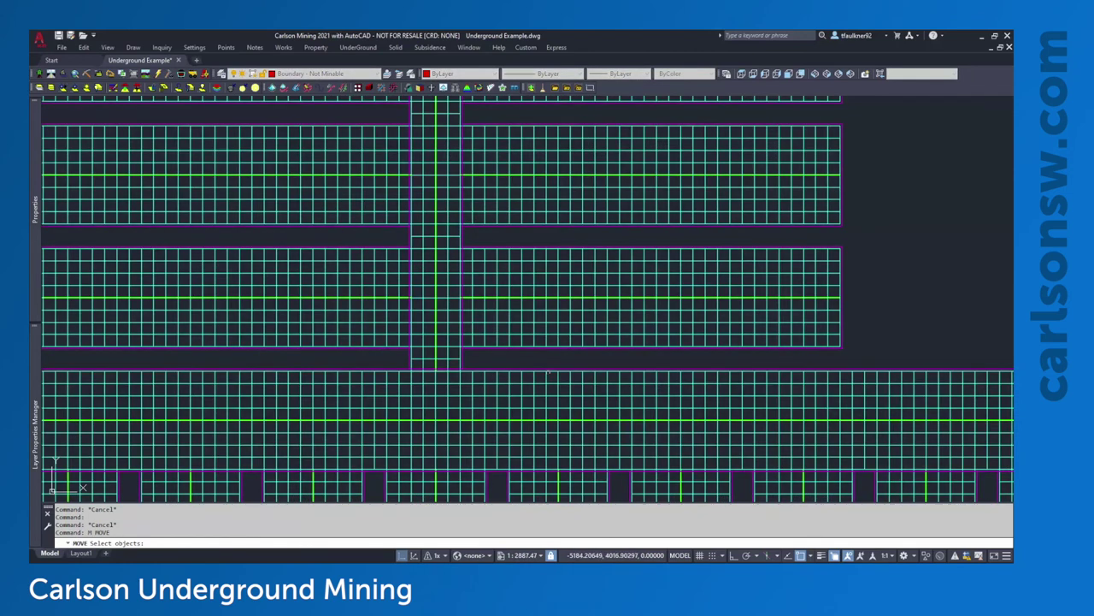
scroll(486, 365, "down", 5)
left_click(478, 364)
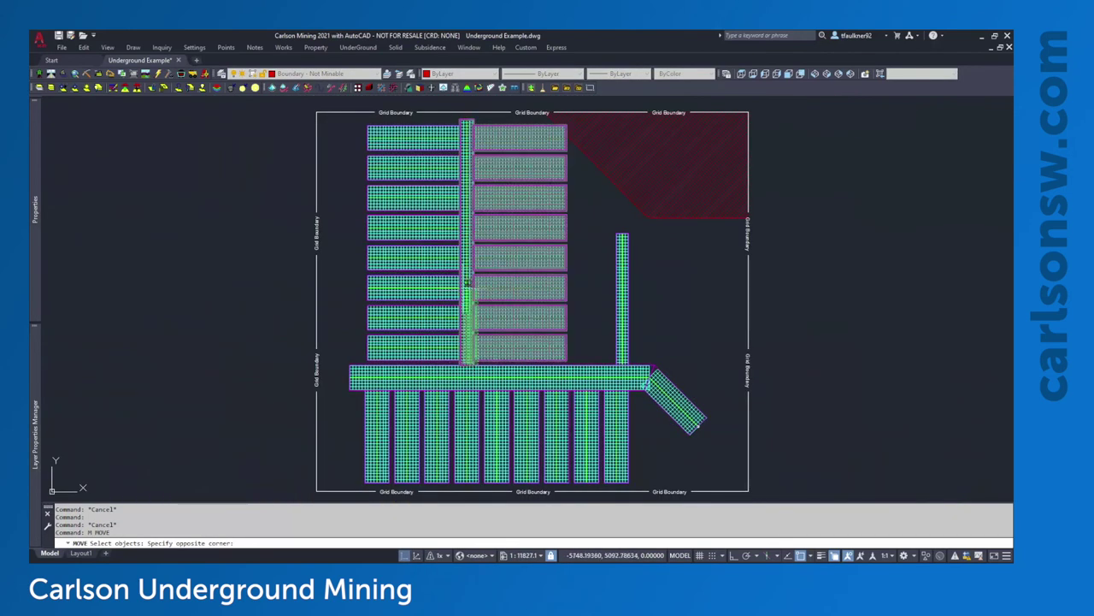
left_click(438, 113)
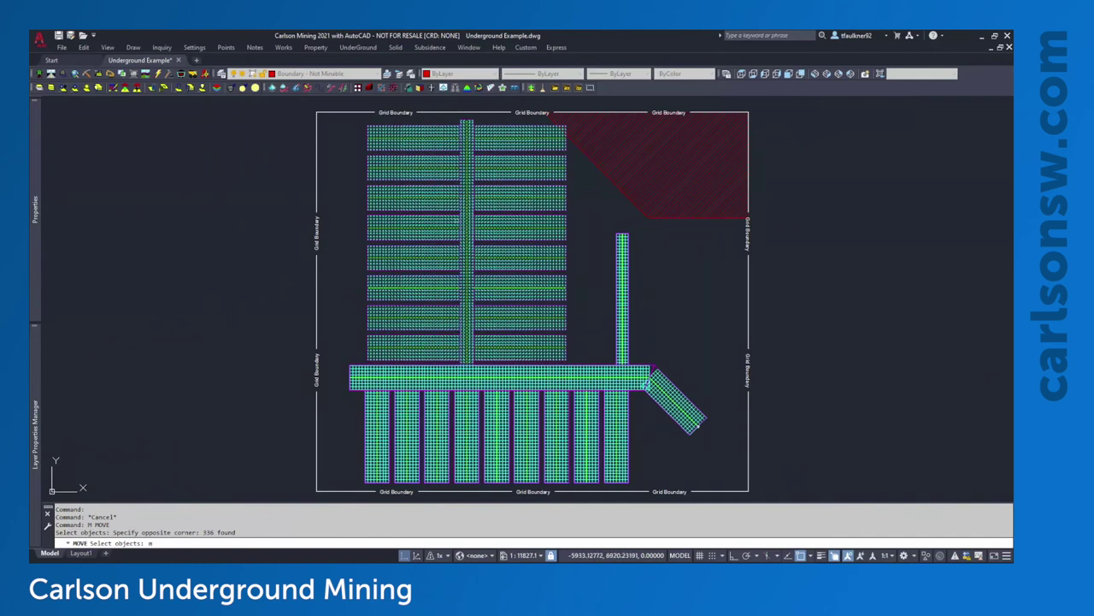
scroll(441, 301, "up", 8)
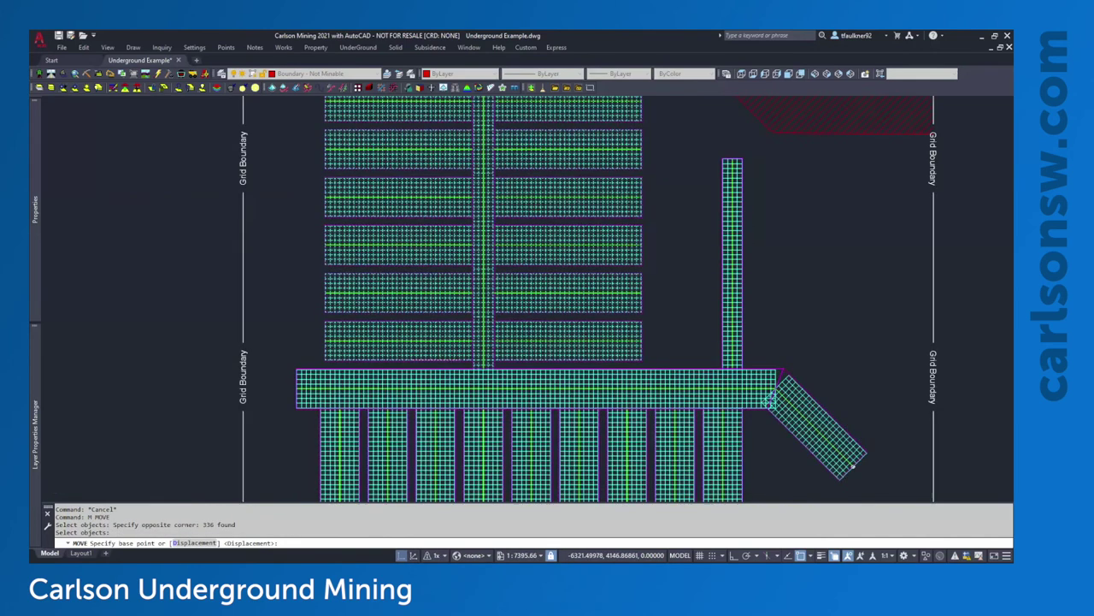
middle_click_drag(520, 374, 713, 394)
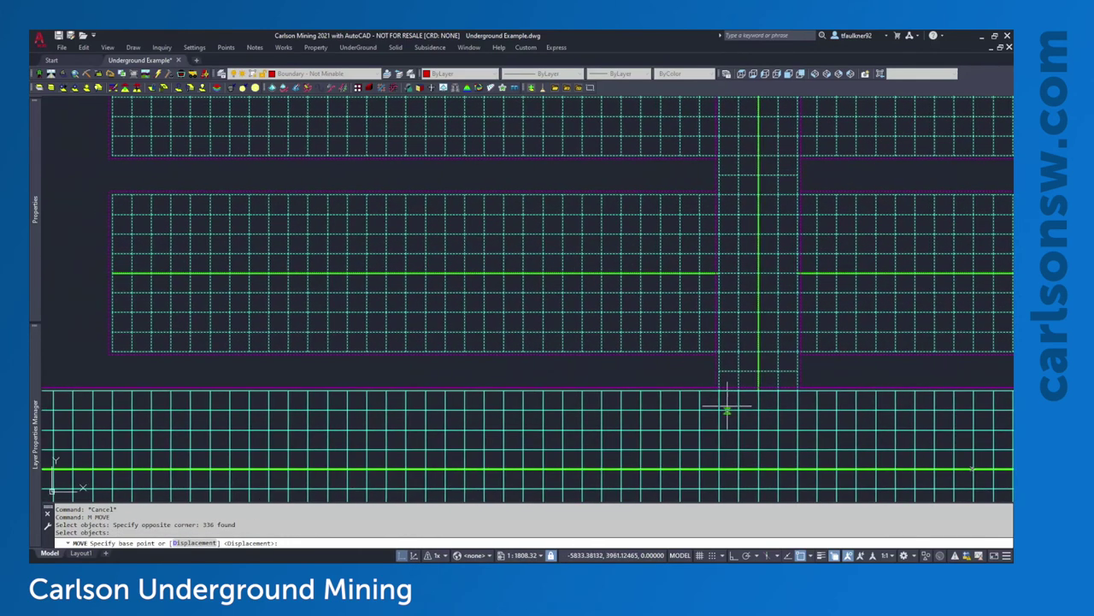
left_click(722, 392)
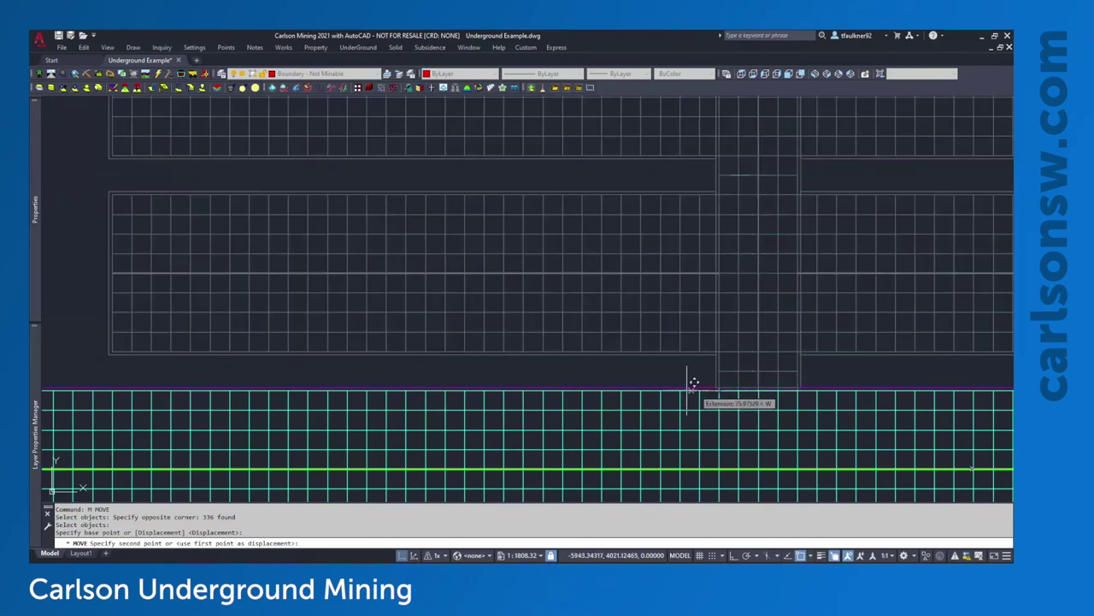
middle_click_drag(623, 379, 672, 384)
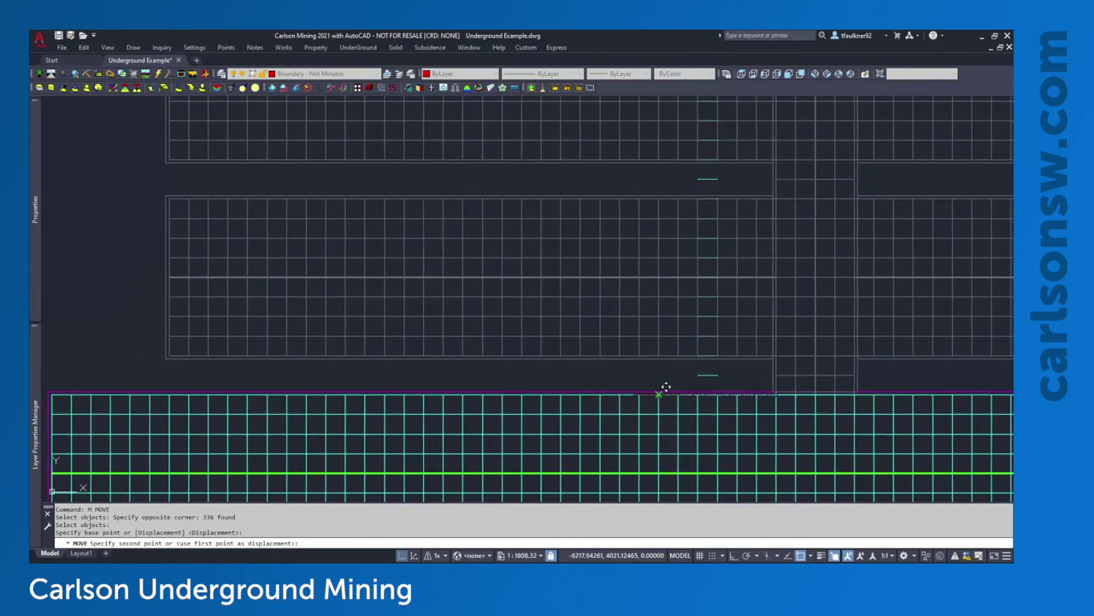
left_click(664, 384)
scroll(637, 384, "down", 5)
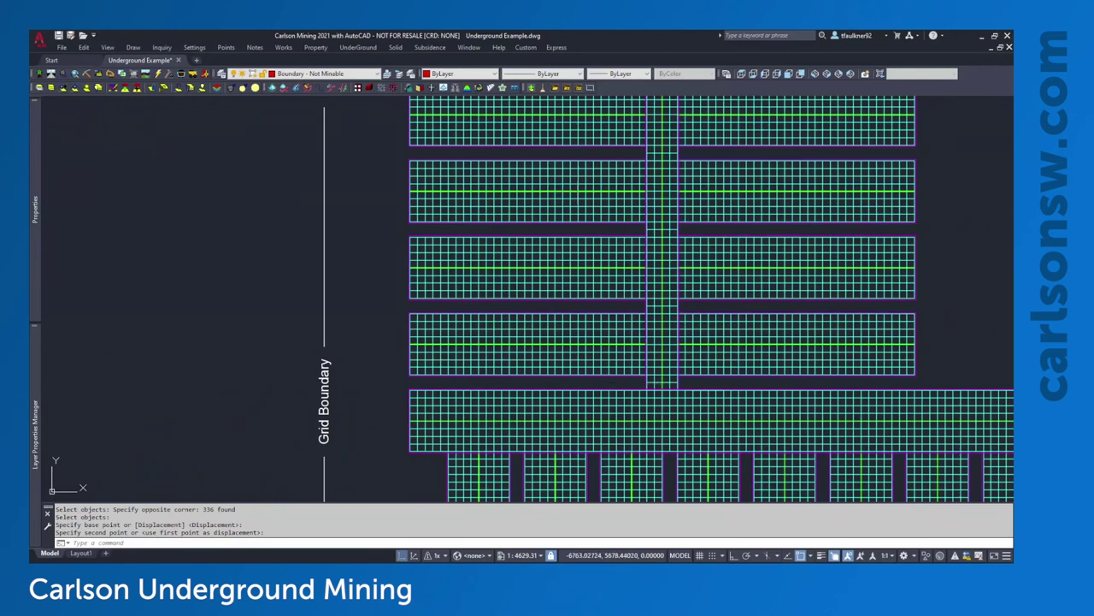
middle_click_drag(571, 176, 447, 293)
scroll(448, 282, "down", 3)
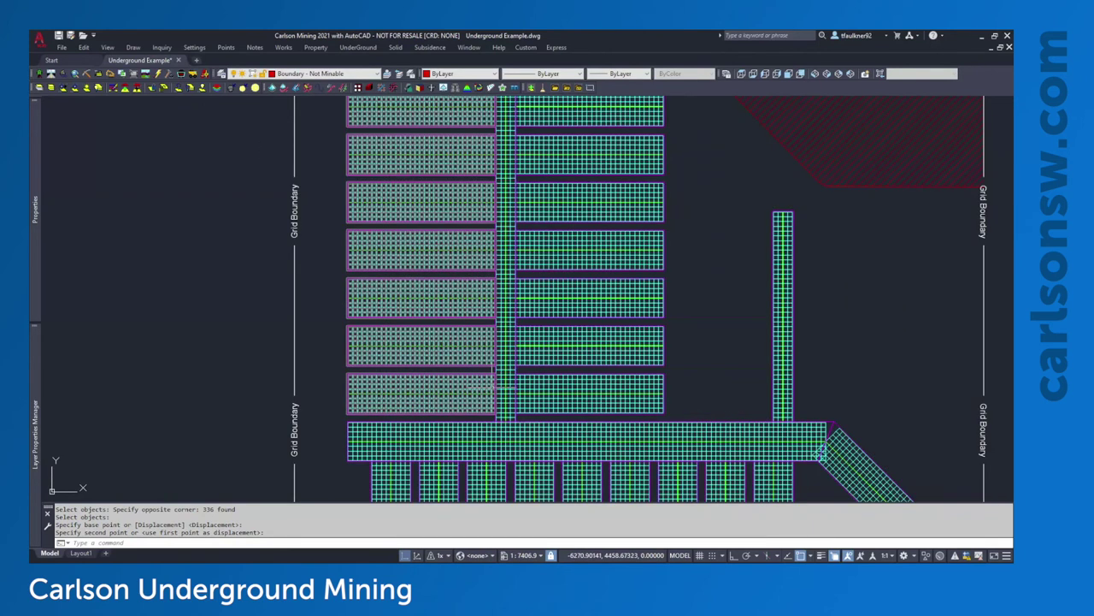
Move the same 336 objects again using Previous so they sit on the main cross entry
key("Return")
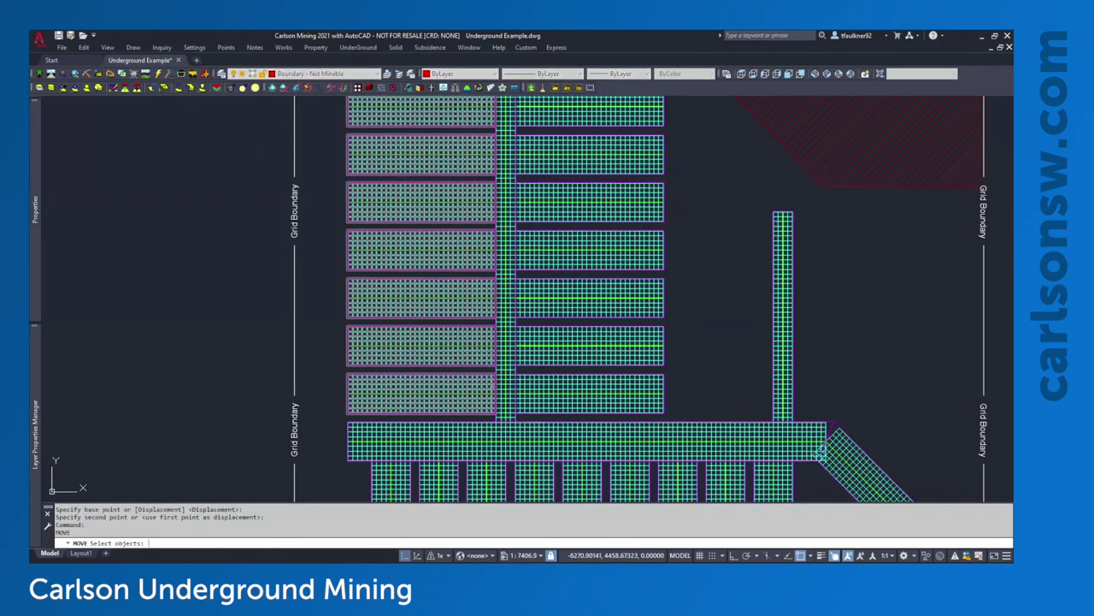
type("p")
key("Return")
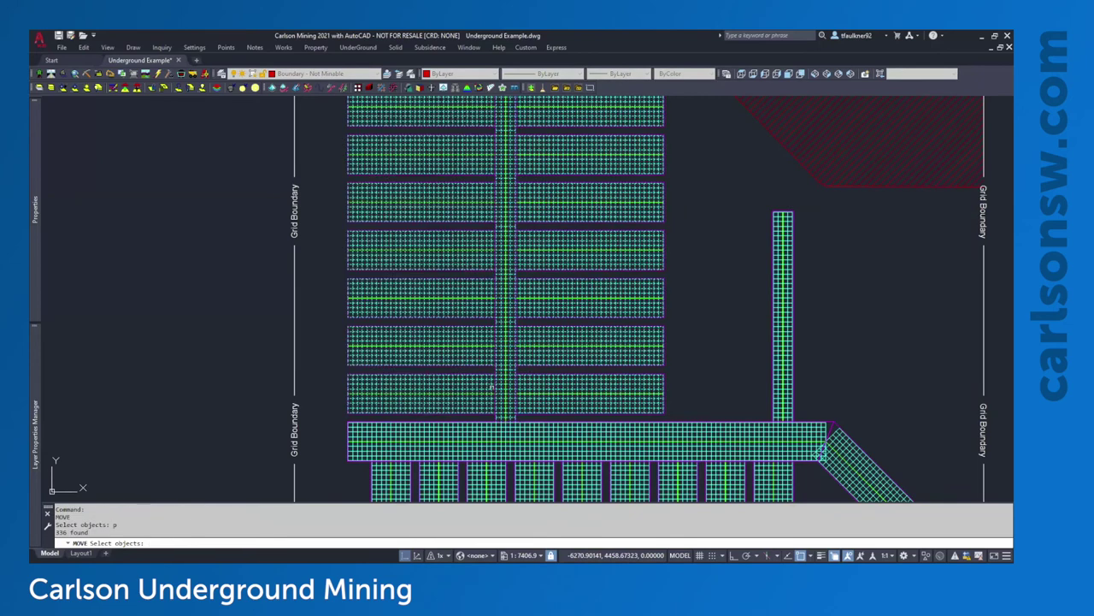
key("Return")
scroll(491, 386, "up", 5)
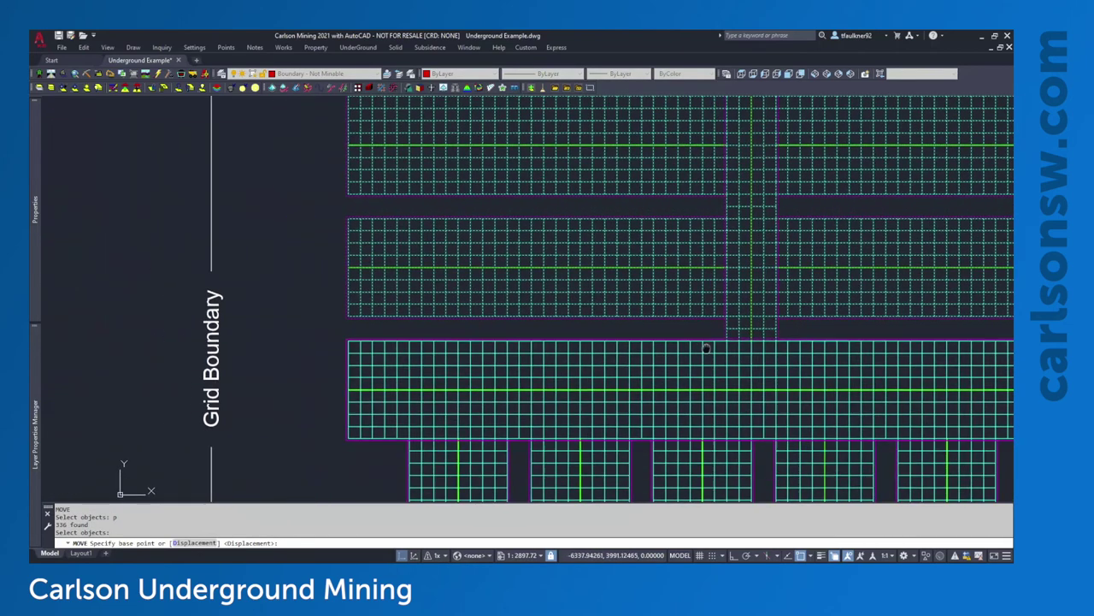
scroll(706, 348, "up", 2)
middle_click_drag(740, 346, 809, 337)
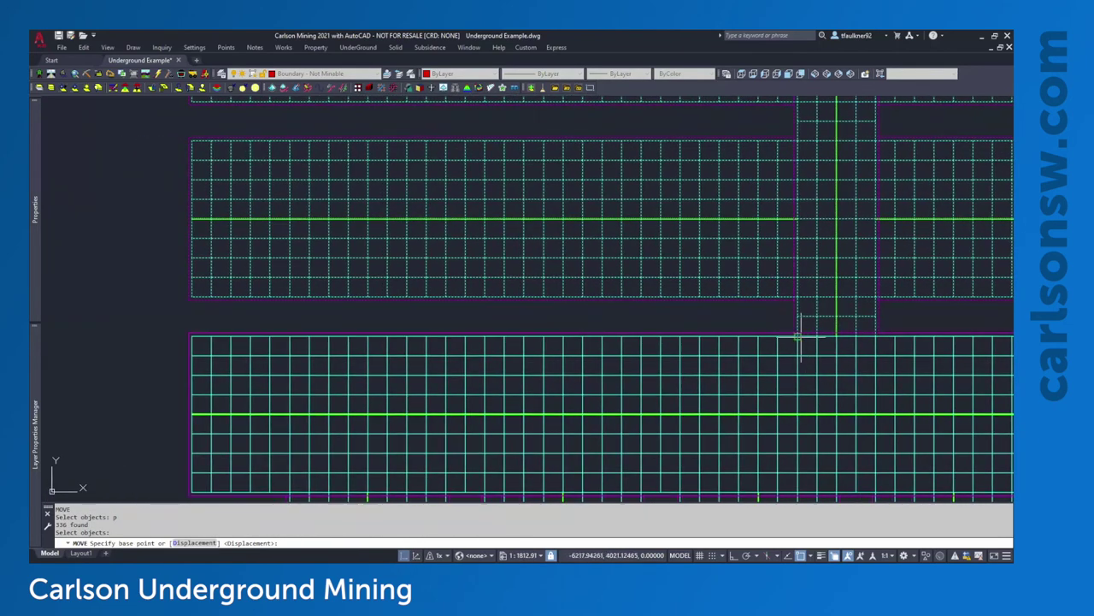
left_click(800, 337)
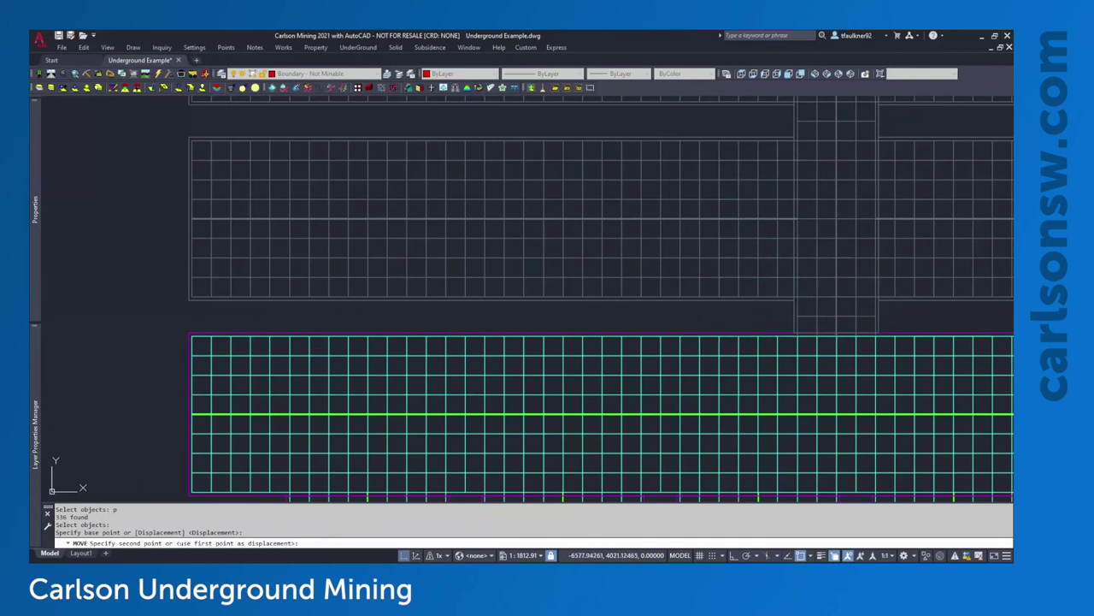
scroll(800, 338, "down", 10)
left_click(628, 300)
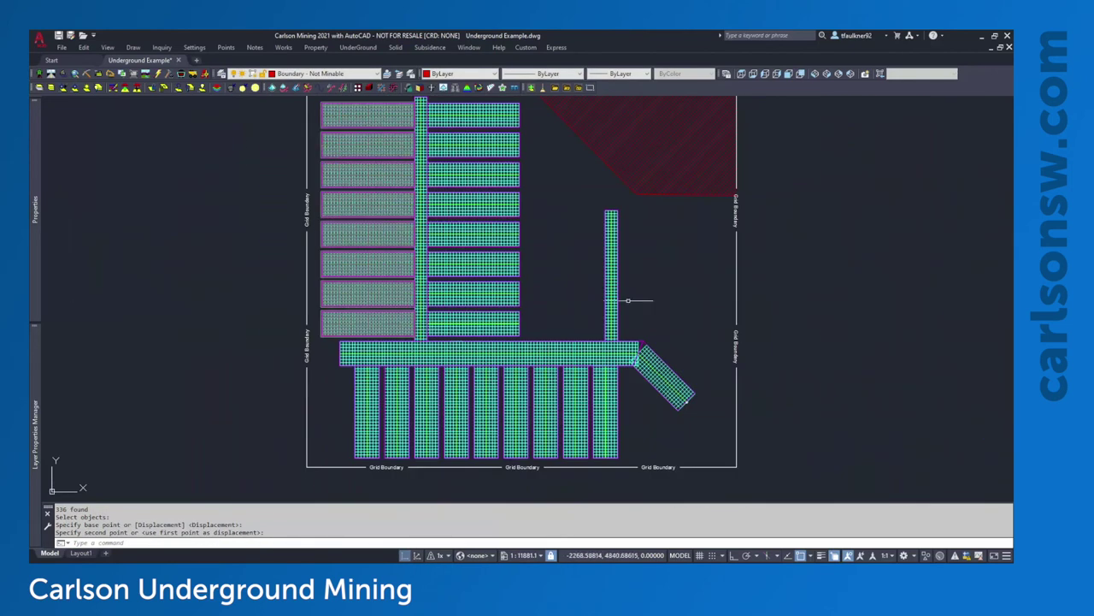
middle_click_drag(629, 300, 513, 329)
left_click(431, 277)
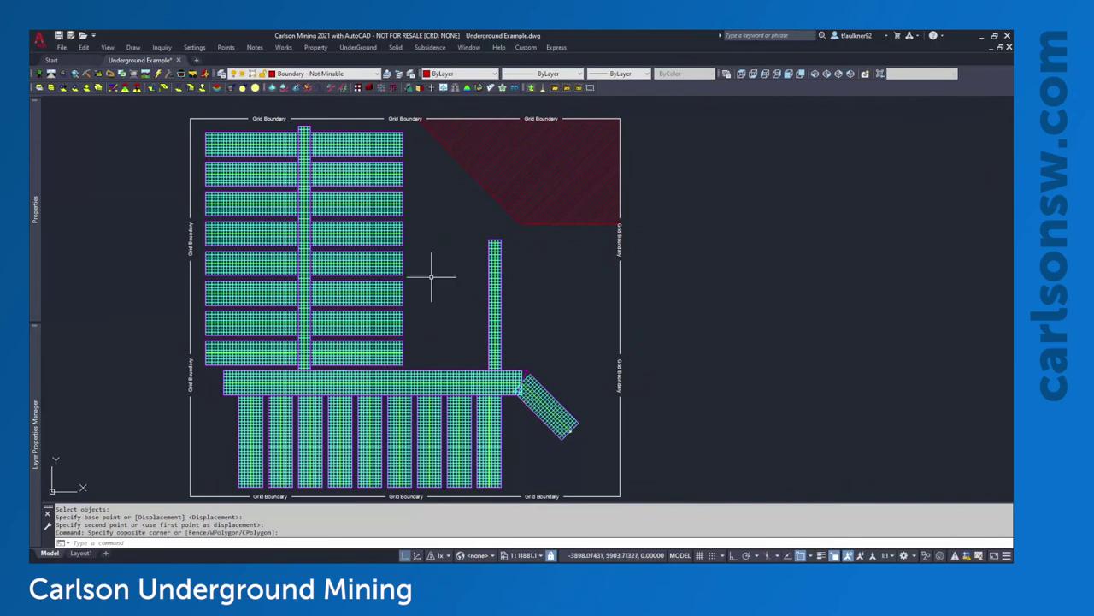
left_click(387, 197)
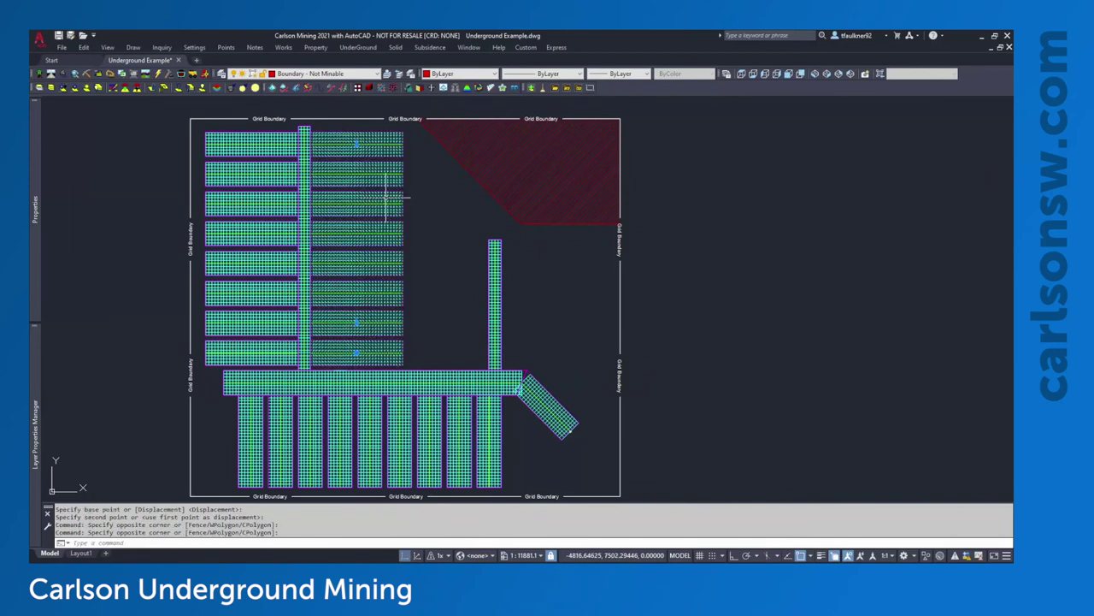
key("Escape")
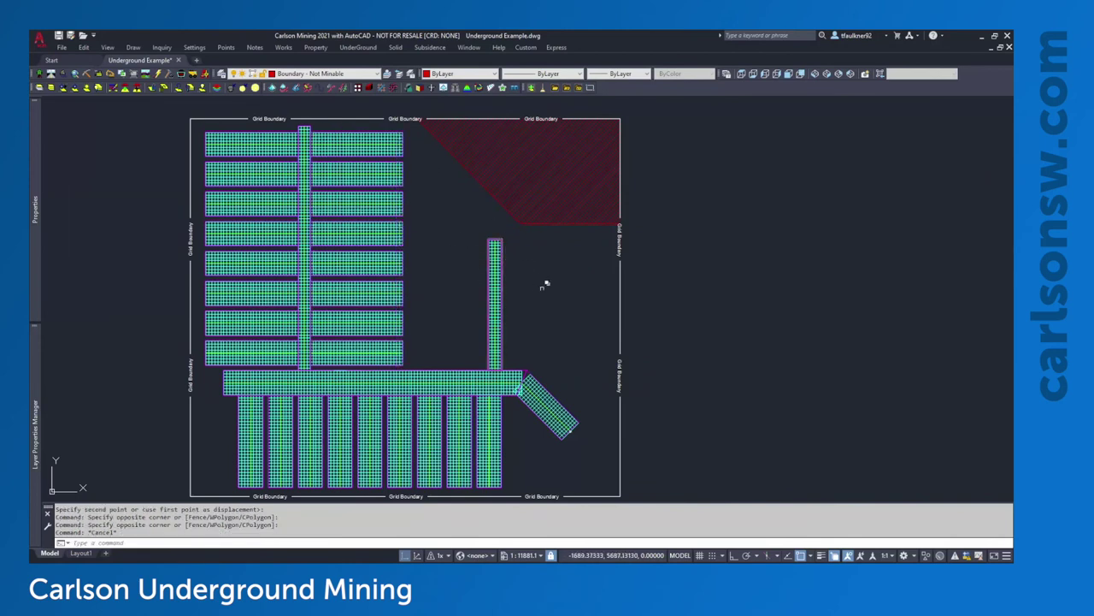
Copy the upper and lower panel arrays from their corner to the east side of the layout
type("cop")
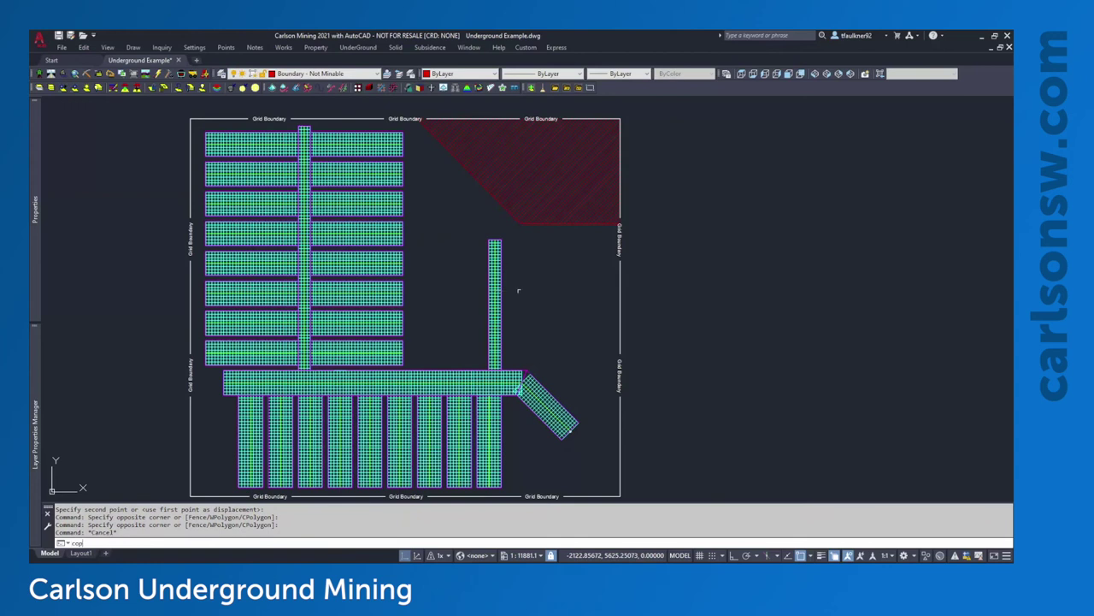
key("Return")
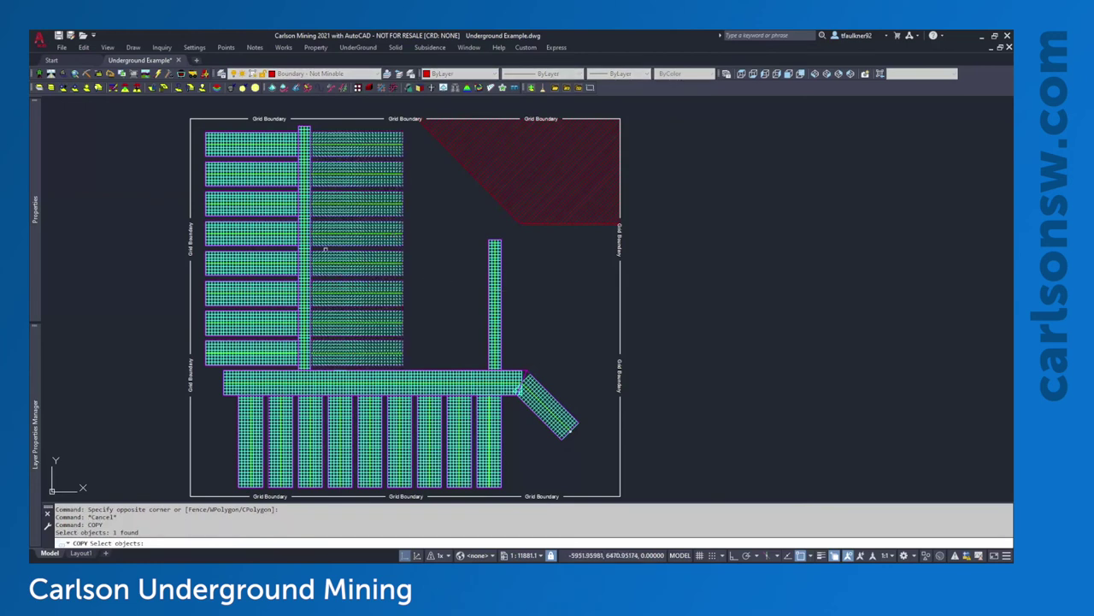
left_click(256, 231)
left_click(266, 400)
scroll(299, 368, "up", 12)
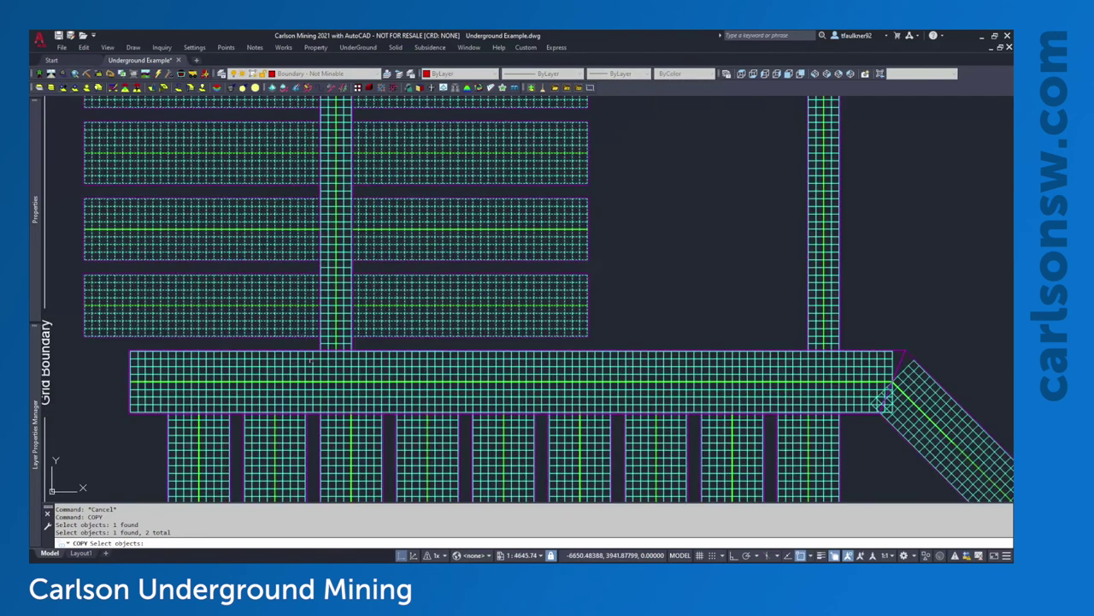
key("Return")
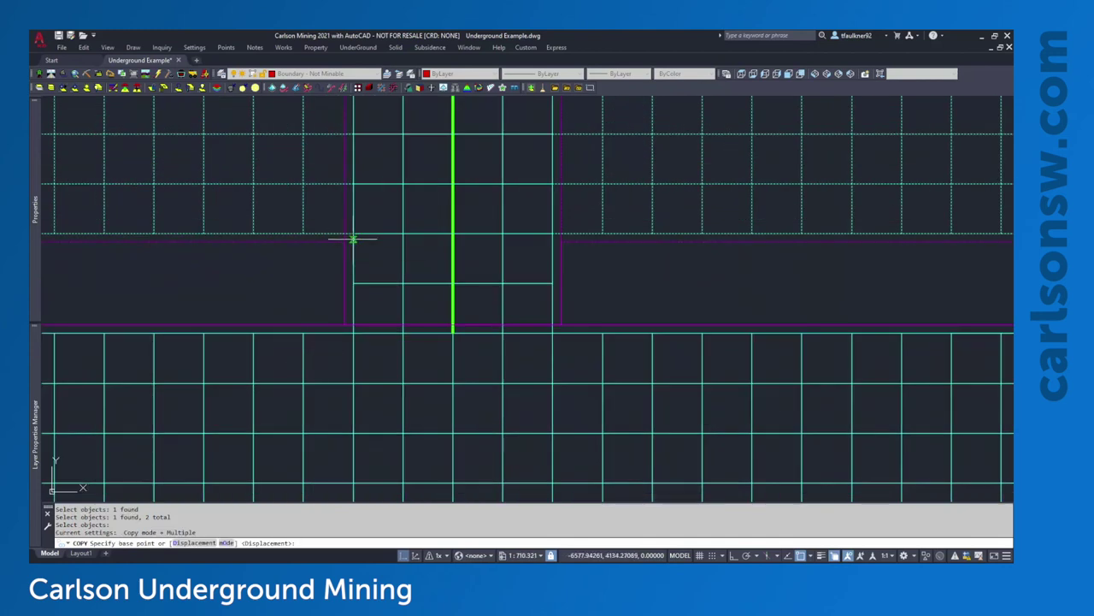
left_click(353, 232)
scroll(353, 233, "down", 10)
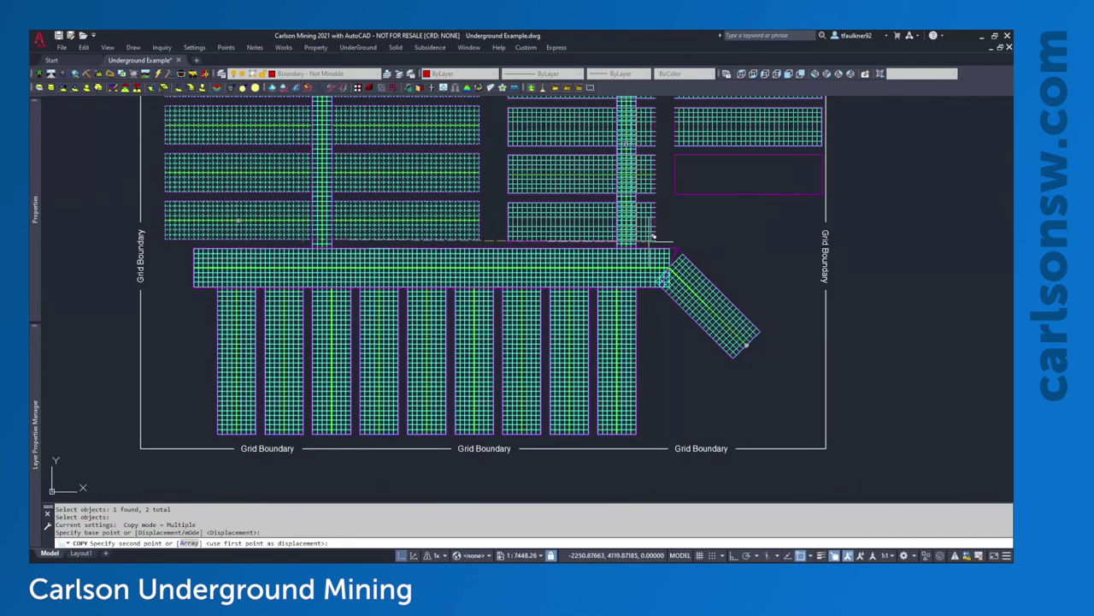
scroll(616, 226, "up", 8)
left_click(588, 219)
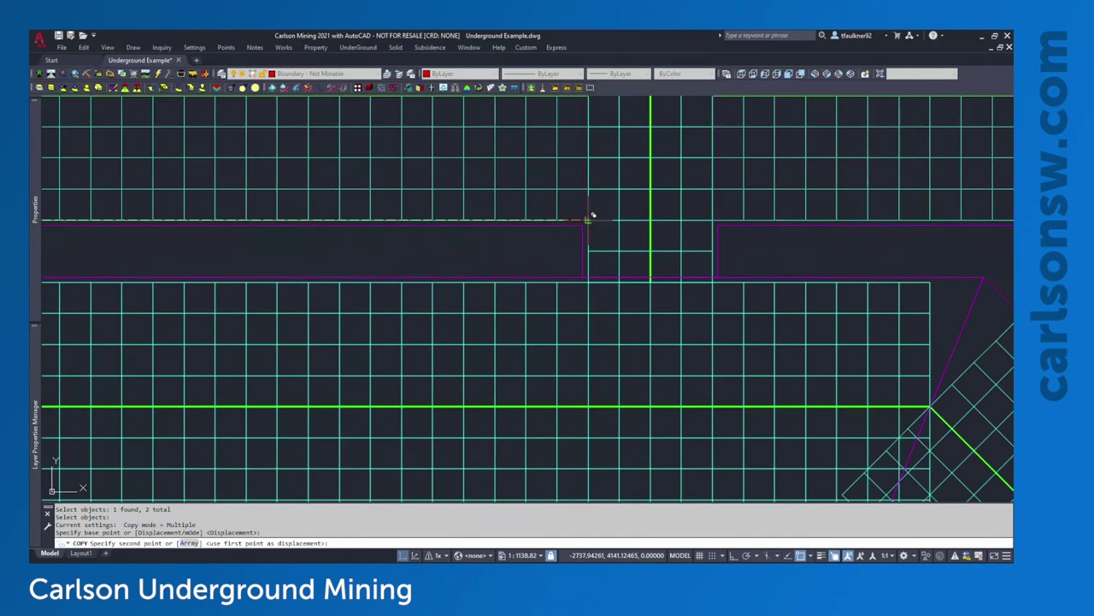
scroll(587, 220, "down", 6)
key("Return")
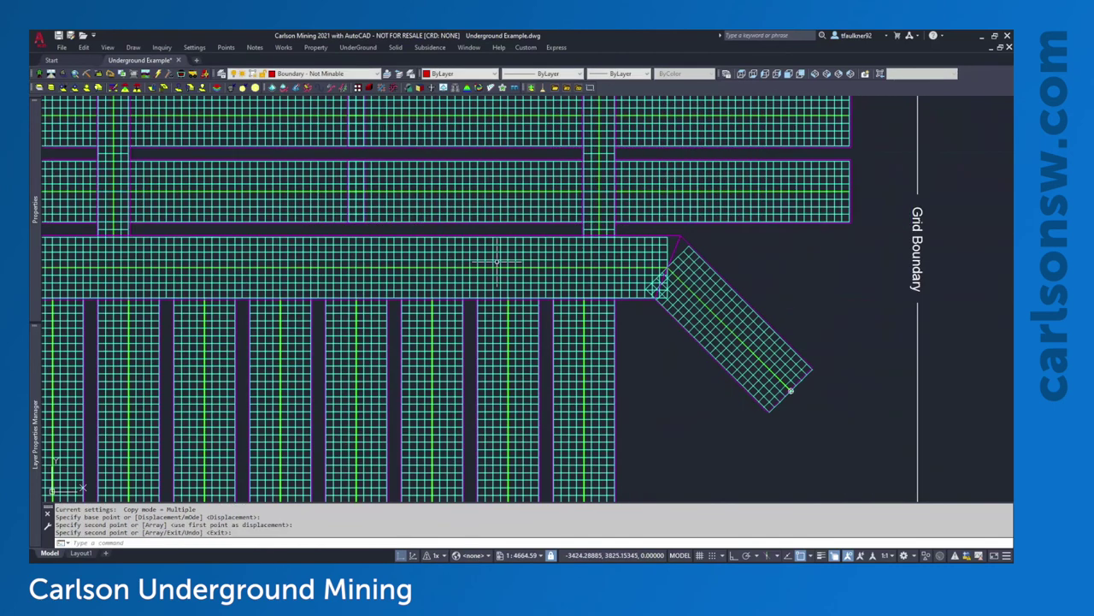
scroll(553, 479, "down", 5)
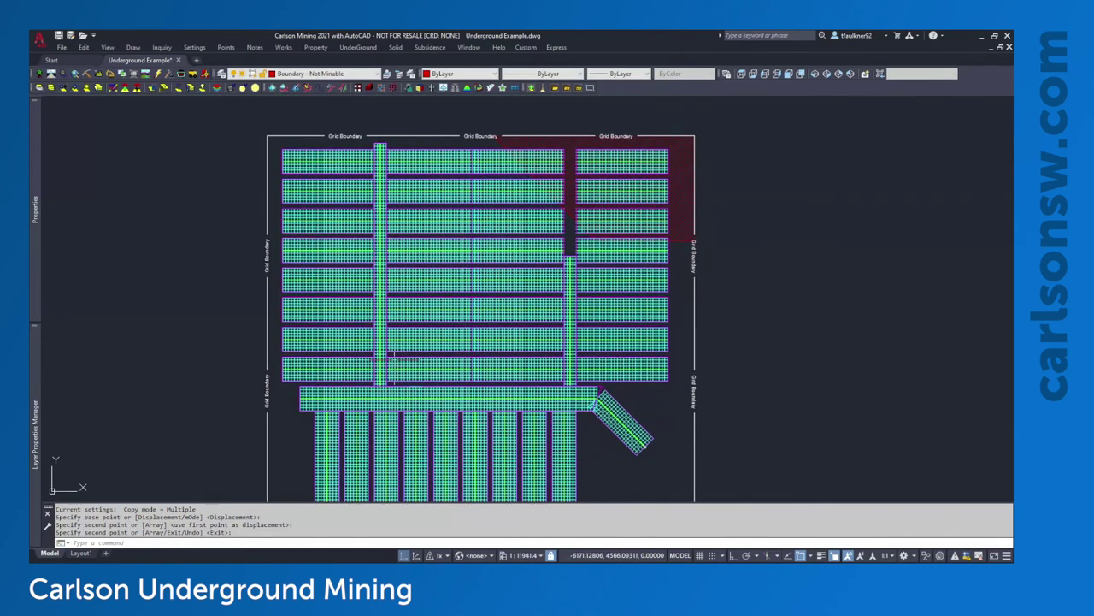
scroll(444, 351, "up", 2)
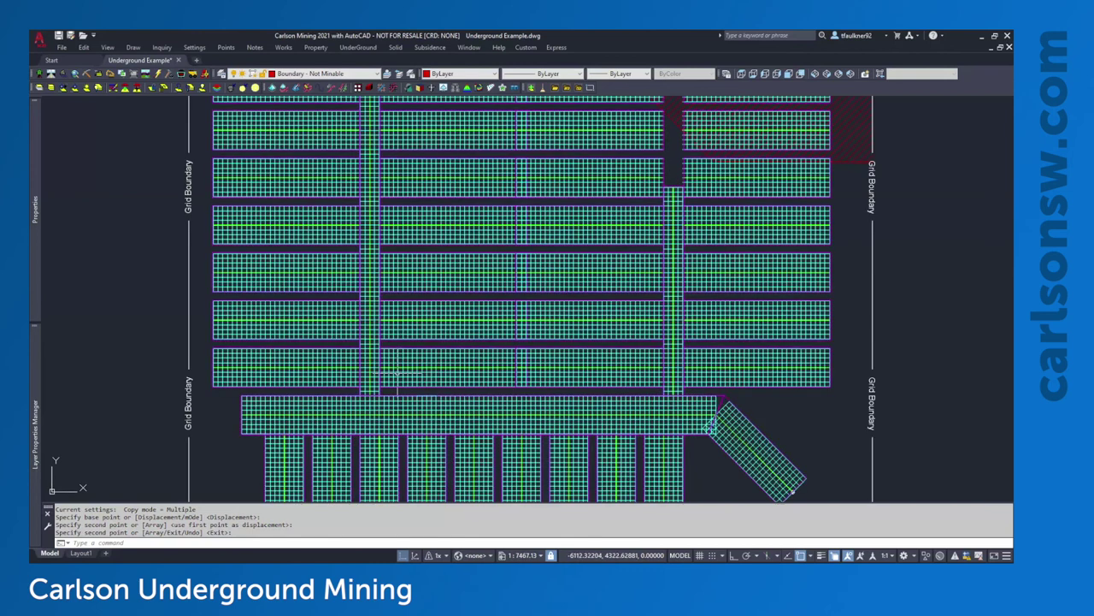
Start moving the 184 copied panel objects, with the base point at the column corner
type("m")
key("Return")
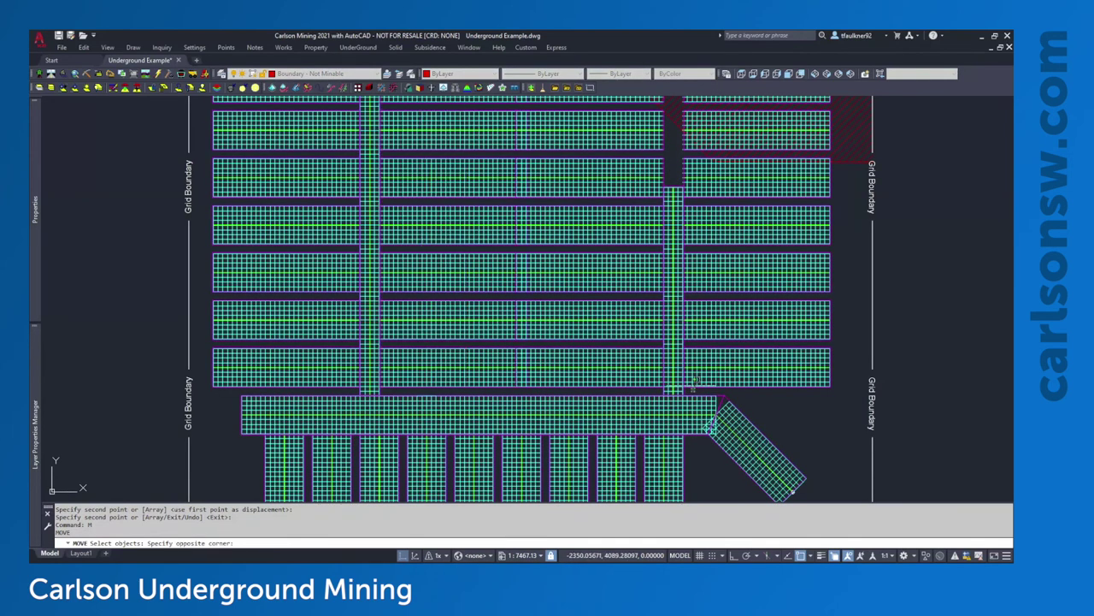
left_click(694, 392)
left_click(635, 180)
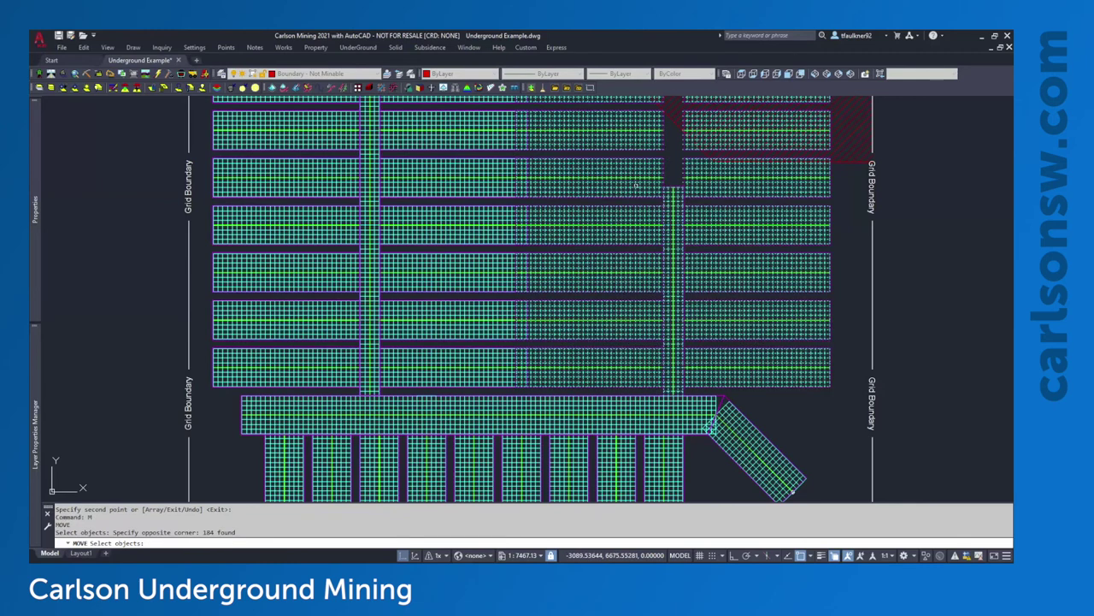
key("Return")
scroll(691, 395, "up", 6)
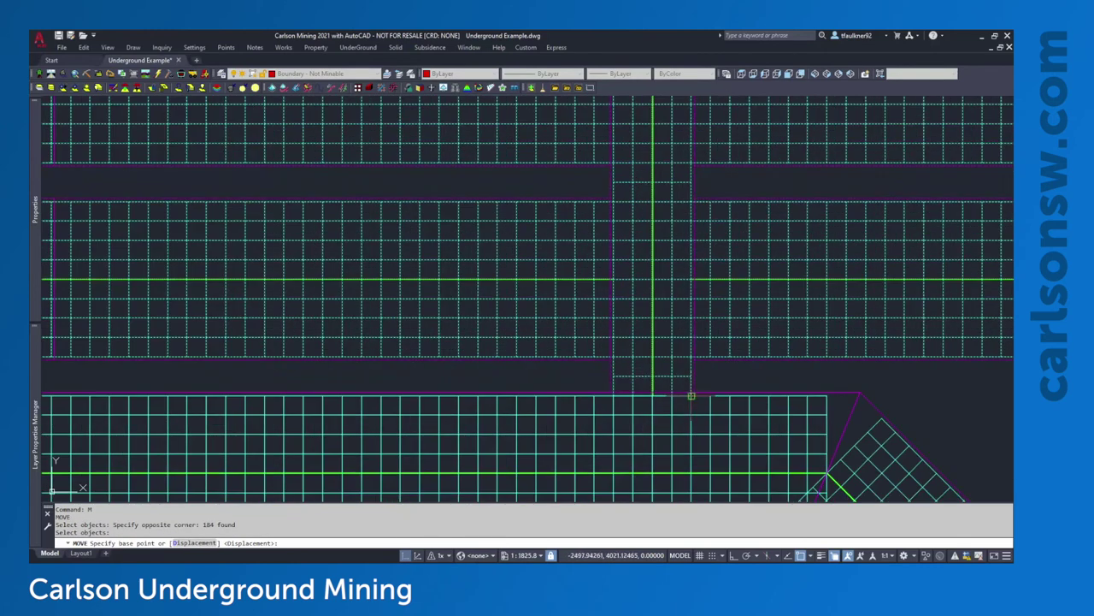
left_click(691, 396)
scroll(758, 395, "down", 4)
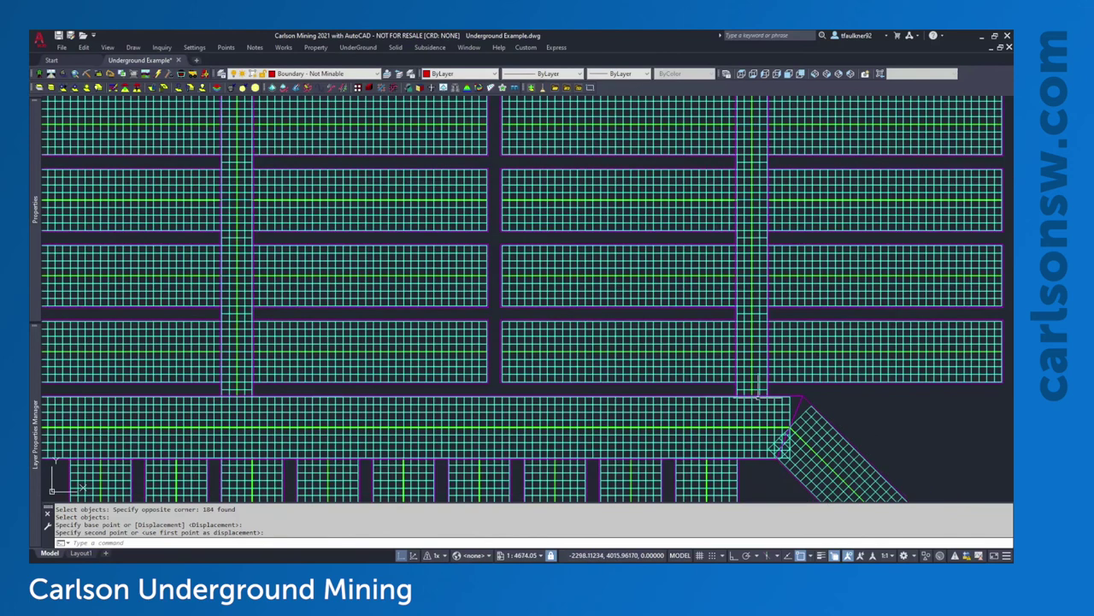
scroll(432, 323, "down", 2)
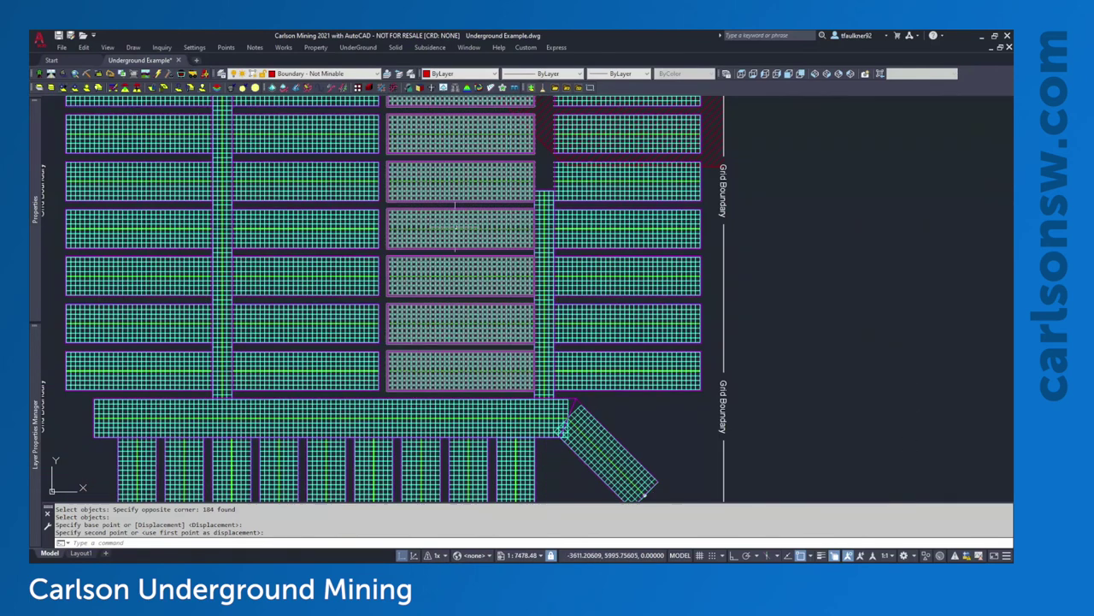
scroll(479, 128, "up", 2)
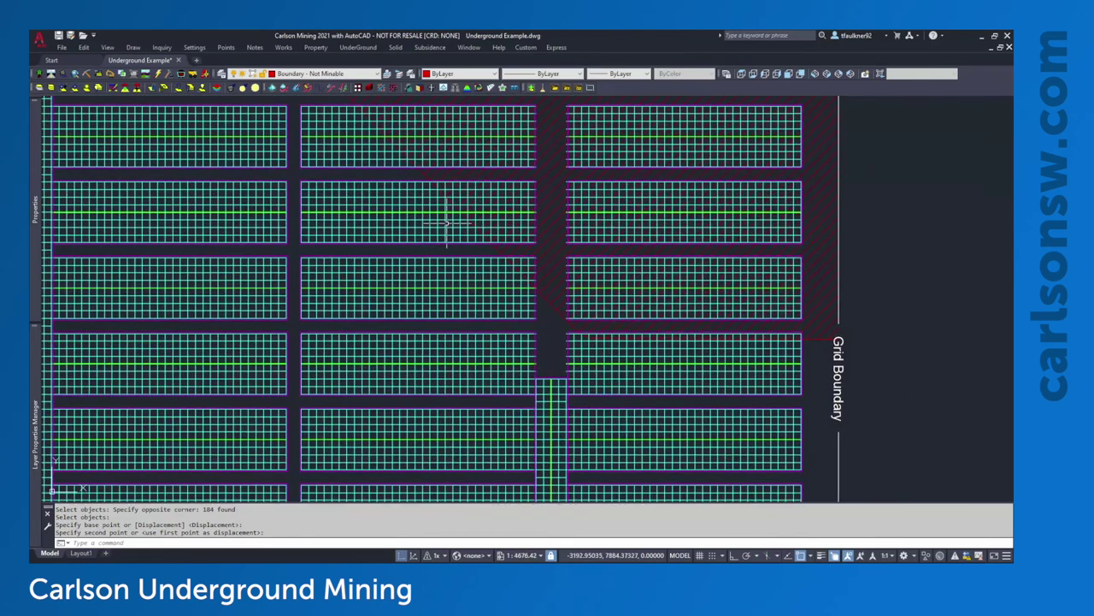
Drop the eastern panels onto the main entry and cut the middle array below the red area
scroll(440, 219, "down", 2)
left_click(428, 192)
left_click(428, 178)
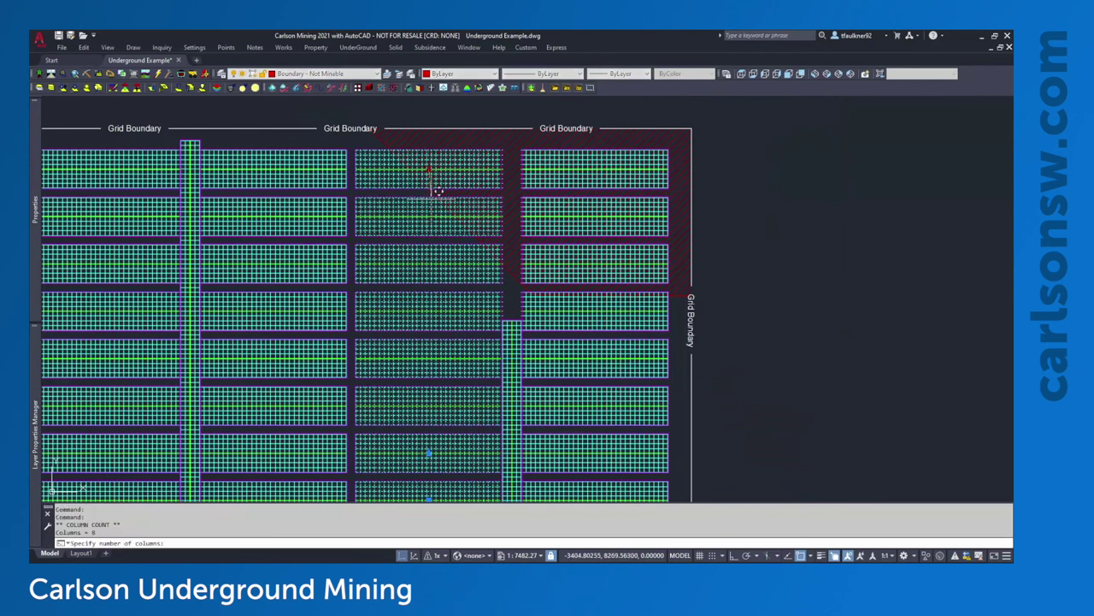
left_click(427, 170)
left_click(441, 334)
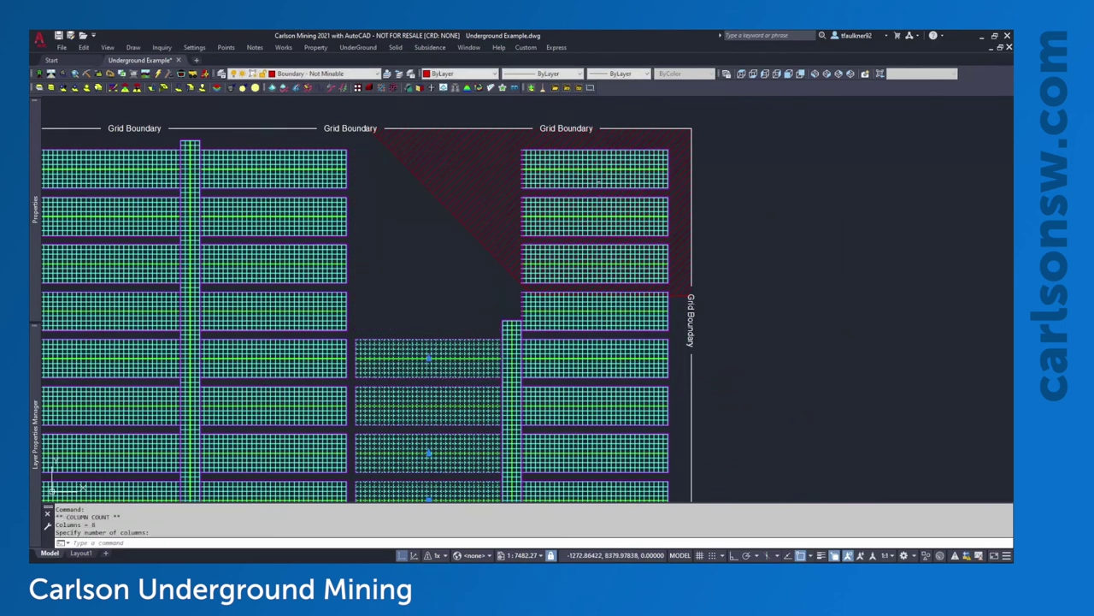
key("Escape")
Cut the right array down below the red not-minable area, then zoom out to the whole layout
left_click(670, 336)
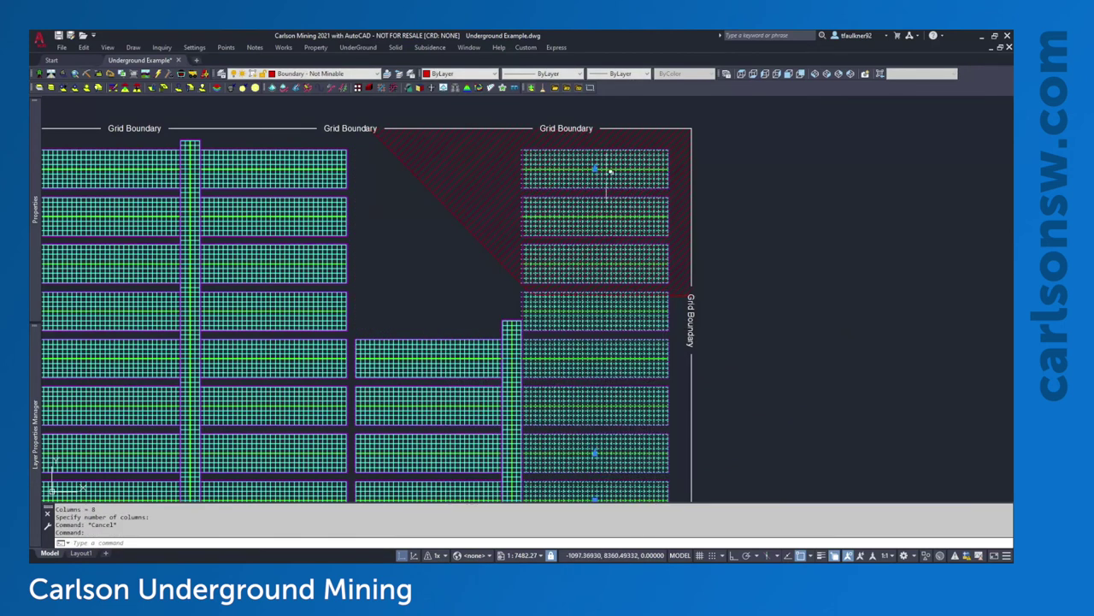
left_click(596, 169)
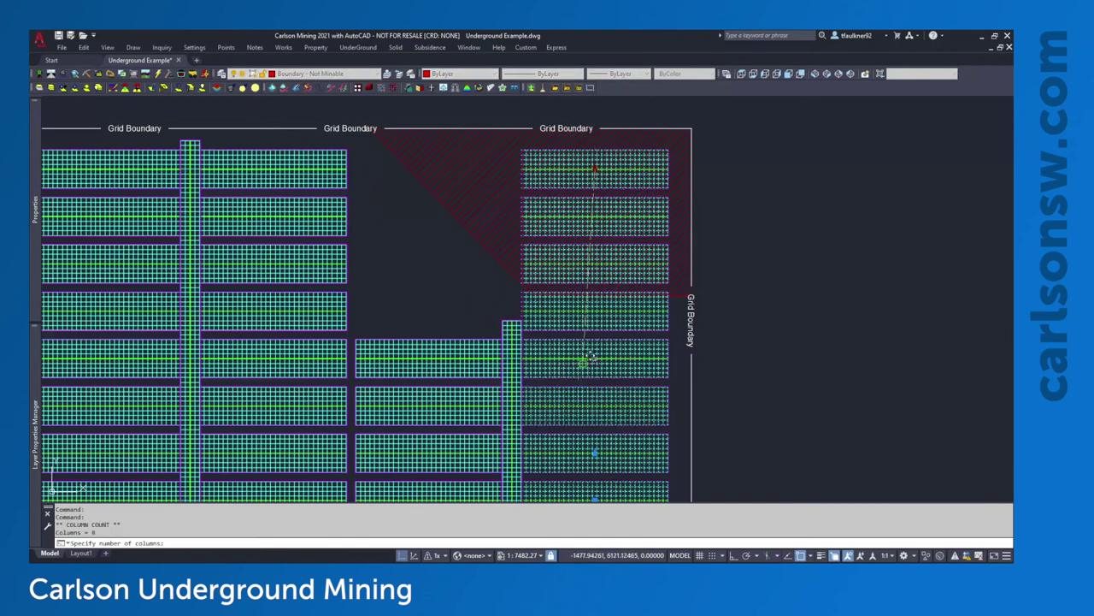
left_click(587, 387)
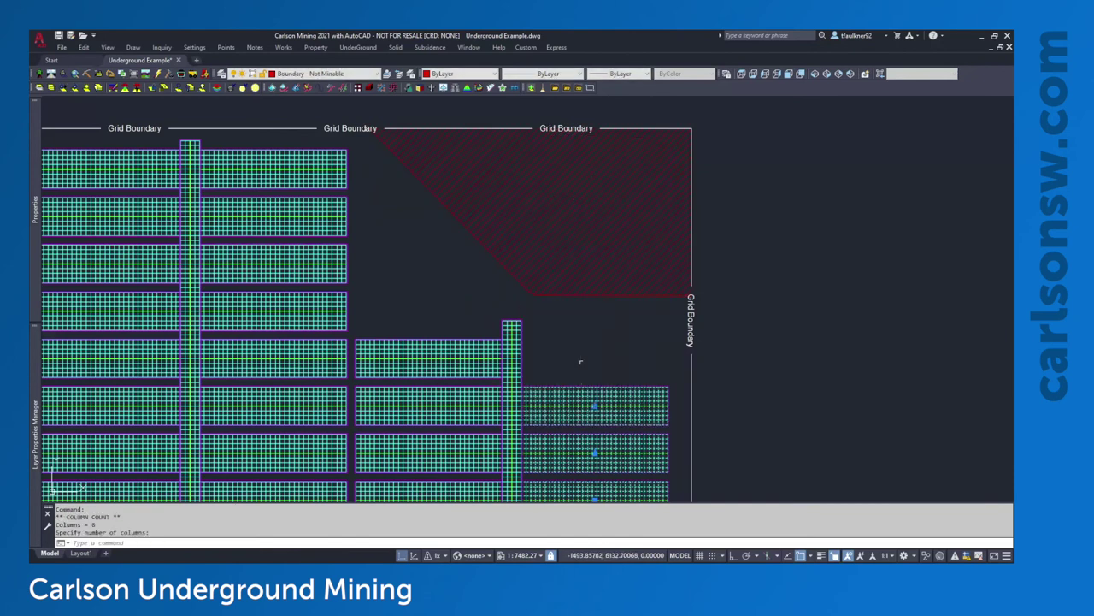
left_click(595, 405)
key("Escape")
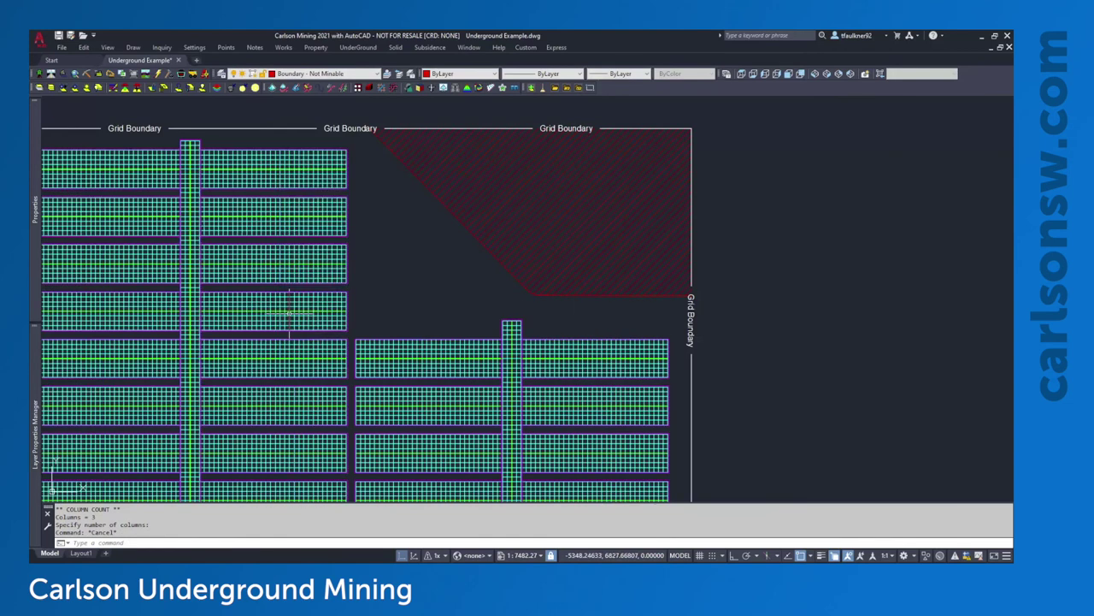
middle_click_drag(313, 291, 503, 215)
middle_click(503, 214)
middle_click(503, 213)
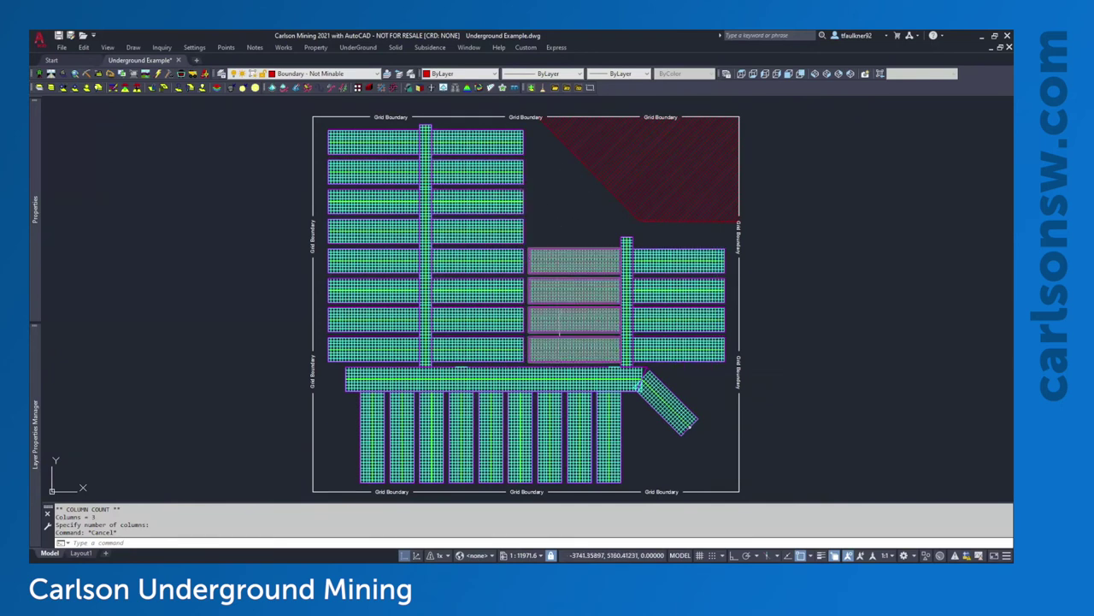
middle_click_drag(550, 309, 557, 290)
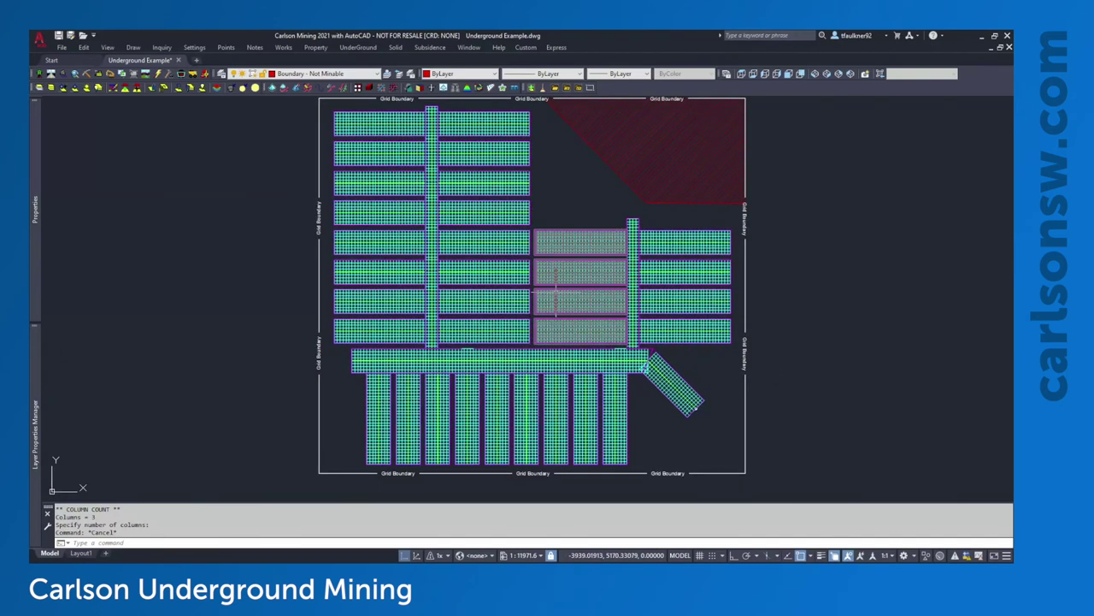
scroll(613, 53, "up", 1)
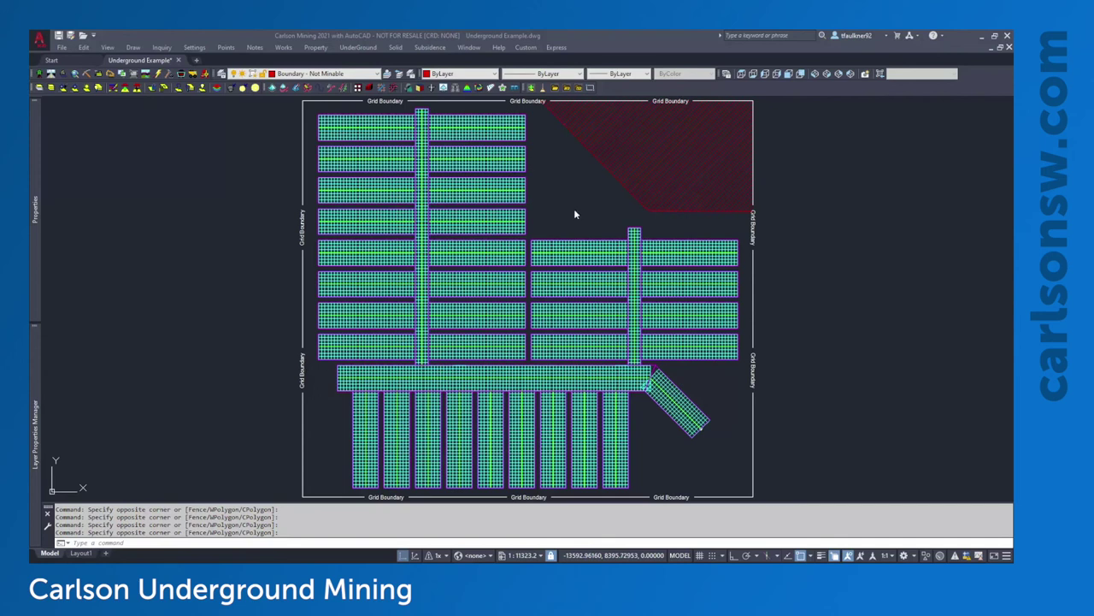
left_click(578, 252)
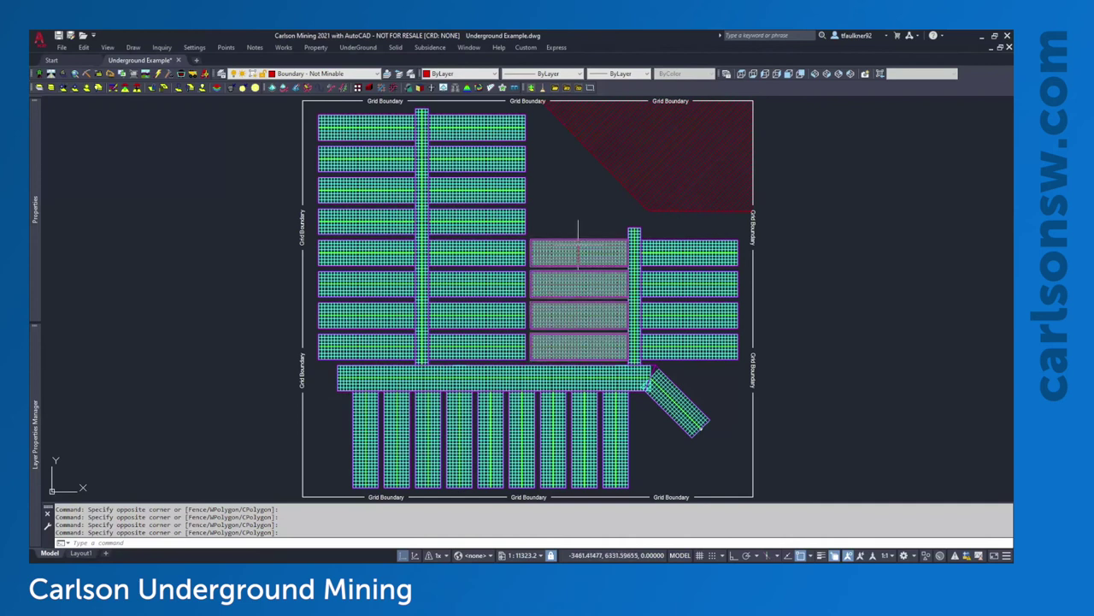
left_click(578, 252)
left_click(690, 252)
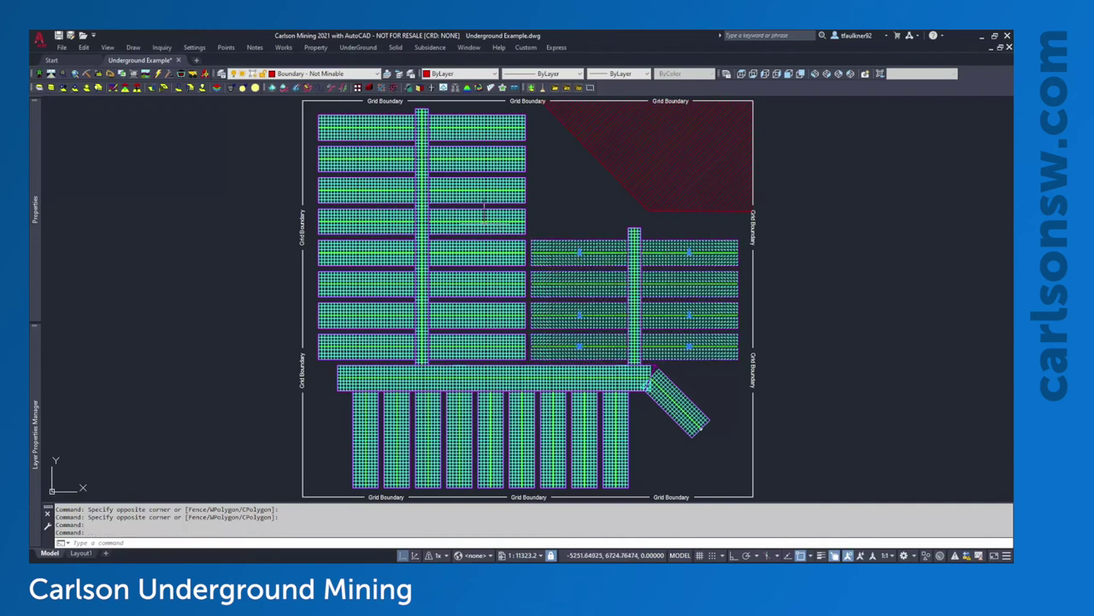
left_click(477, 221)
left_click(385, 224)
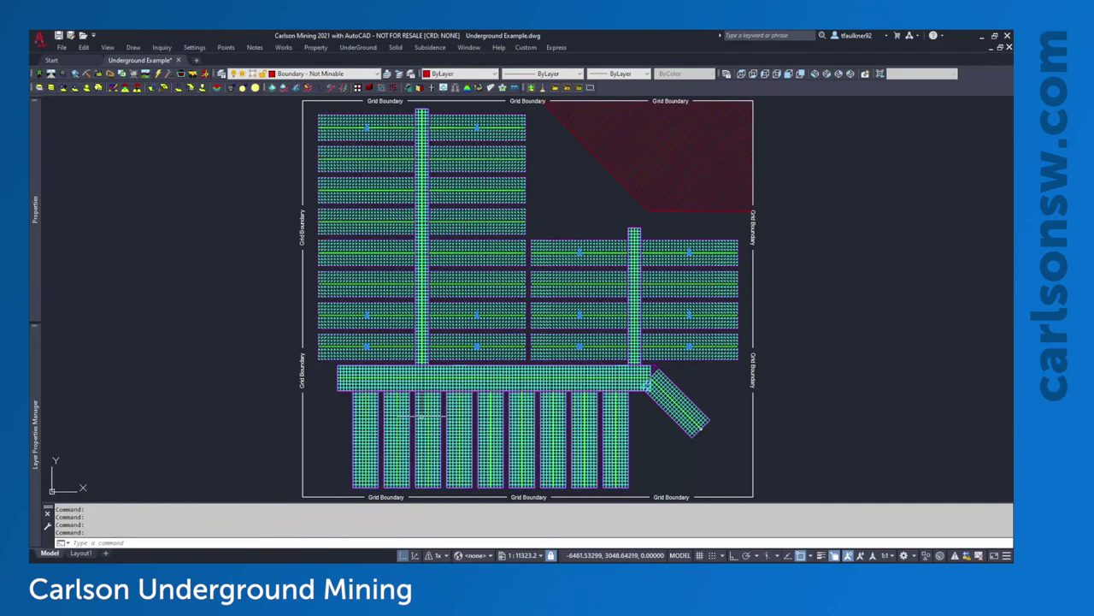
left_click(475, 421)
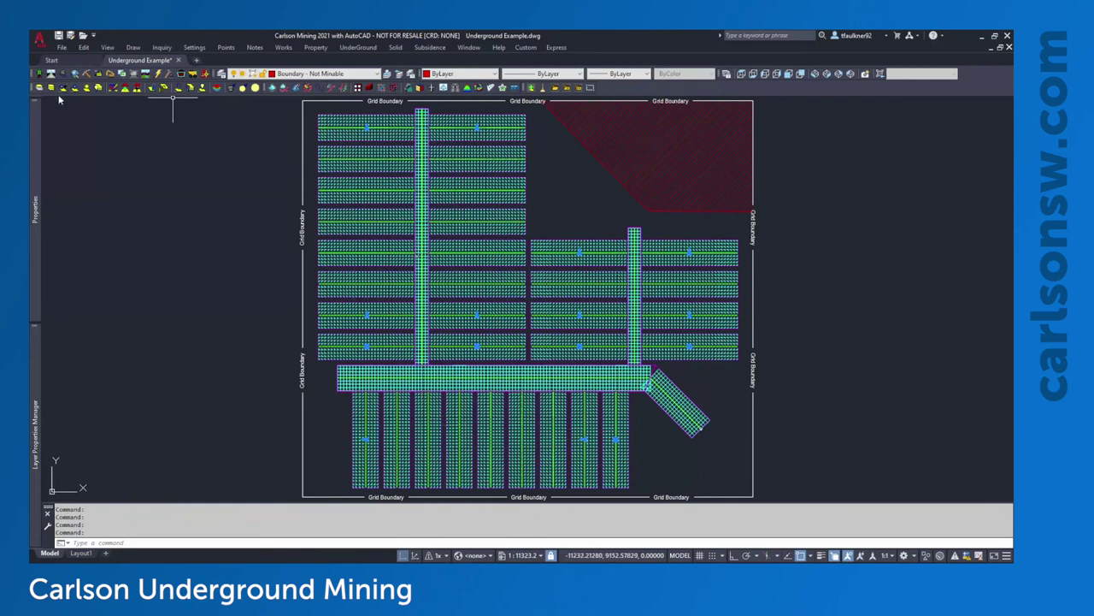
left_click(78, 49)
mouse_move(100, 127)
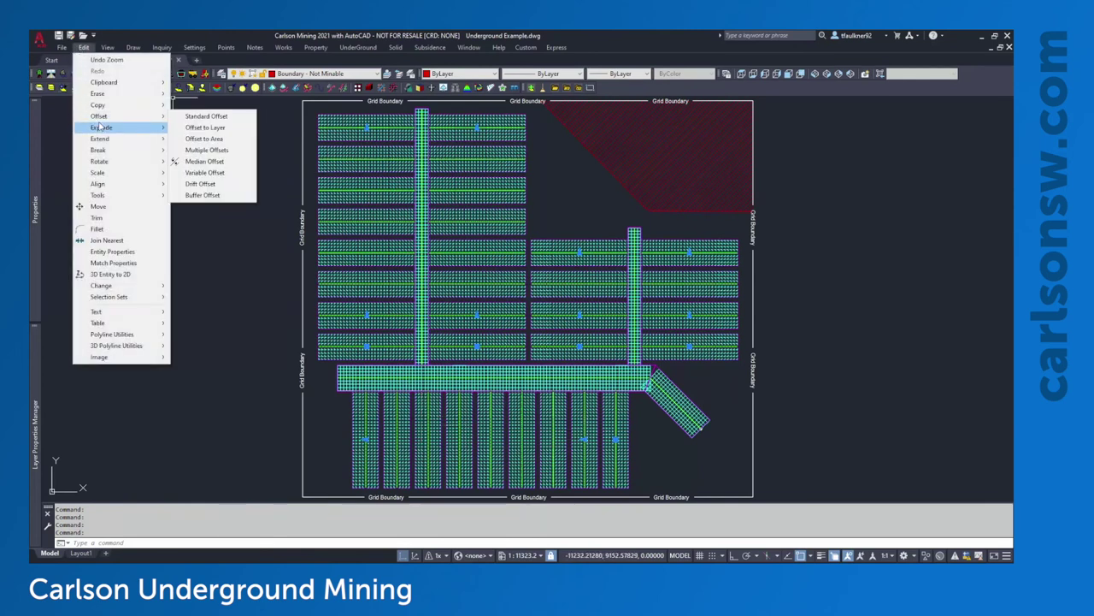
left_click(194, 128)
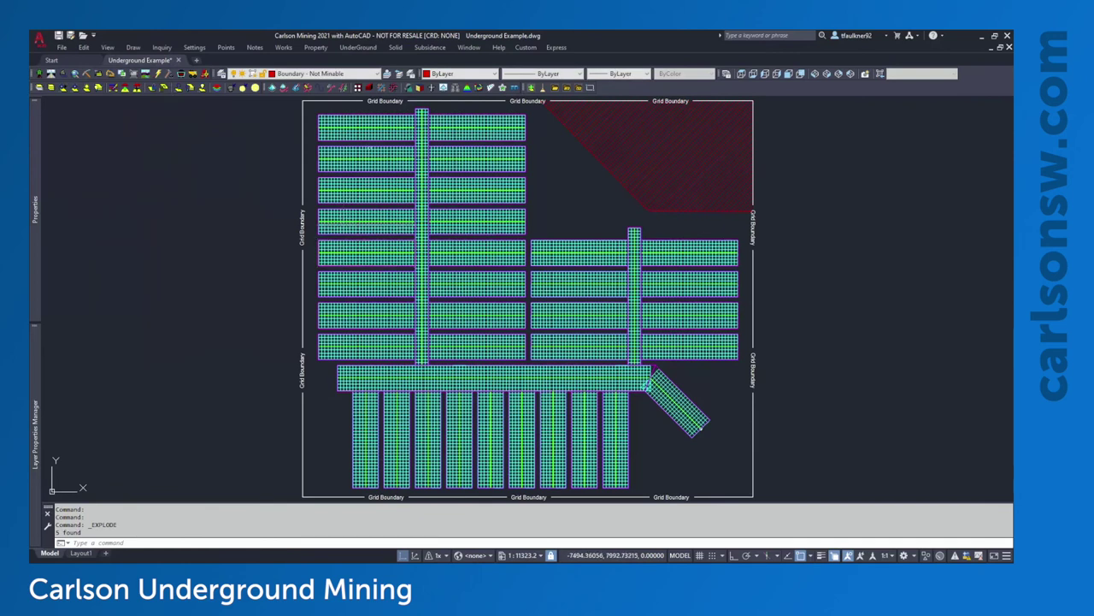
left_click(368, 115)
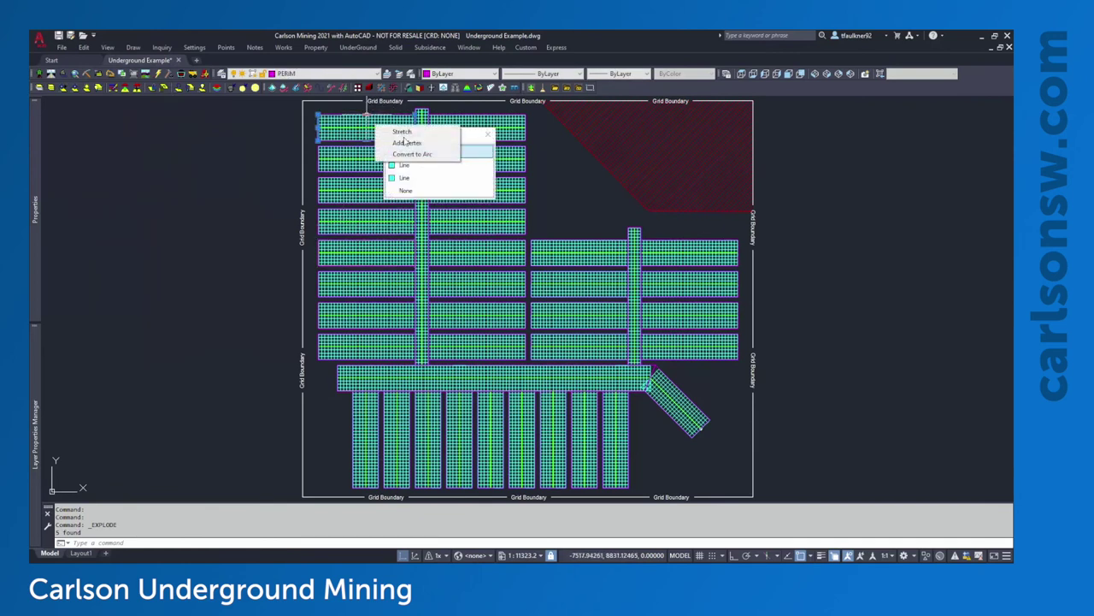
left_click(482, 151)
key("Escape")
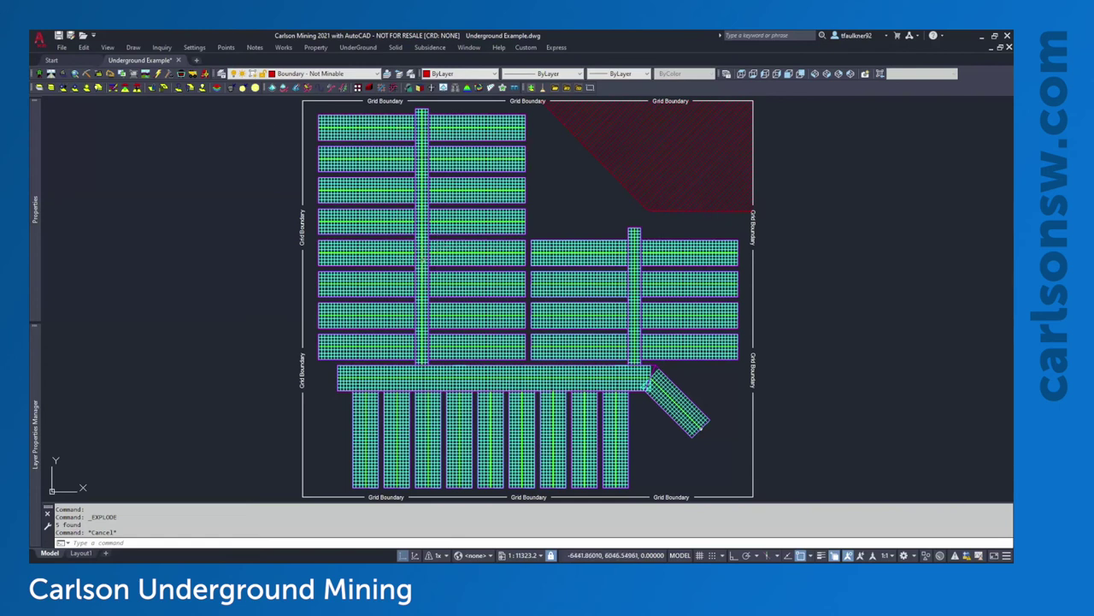
Freeze the PROJECTIONS layer by picking one of its green hatch lines
left_click(62, 89)
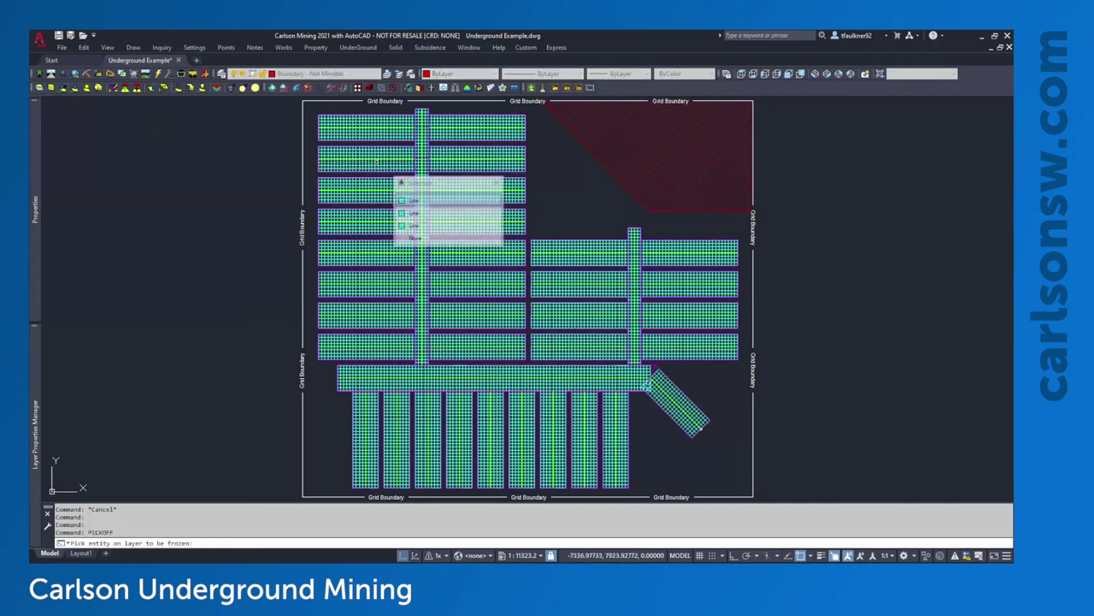
left_click(418, 202)
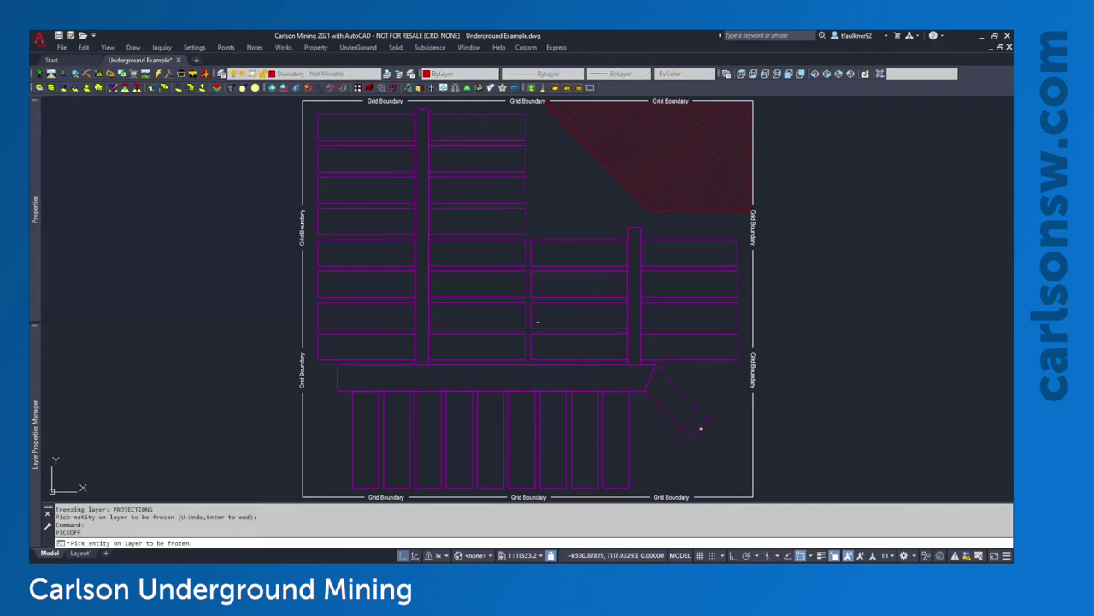
key("Escape")
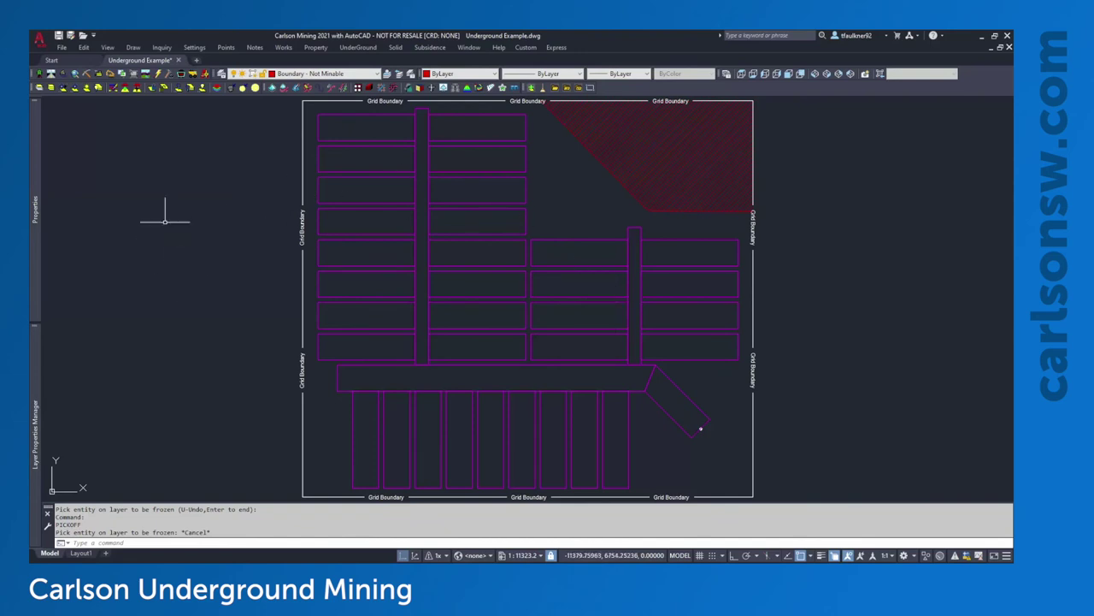
mouse_move(34, 402)
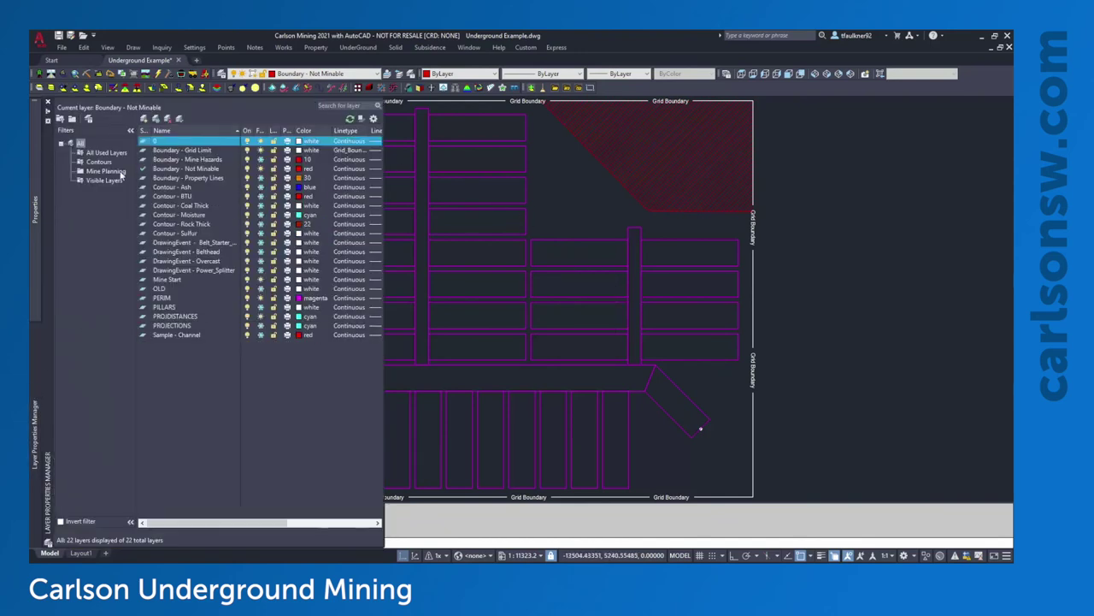
Add a new layer PANELNM in the layer list, colour it red, and set it current
left_click(174, 317)
right_click(179, 365)
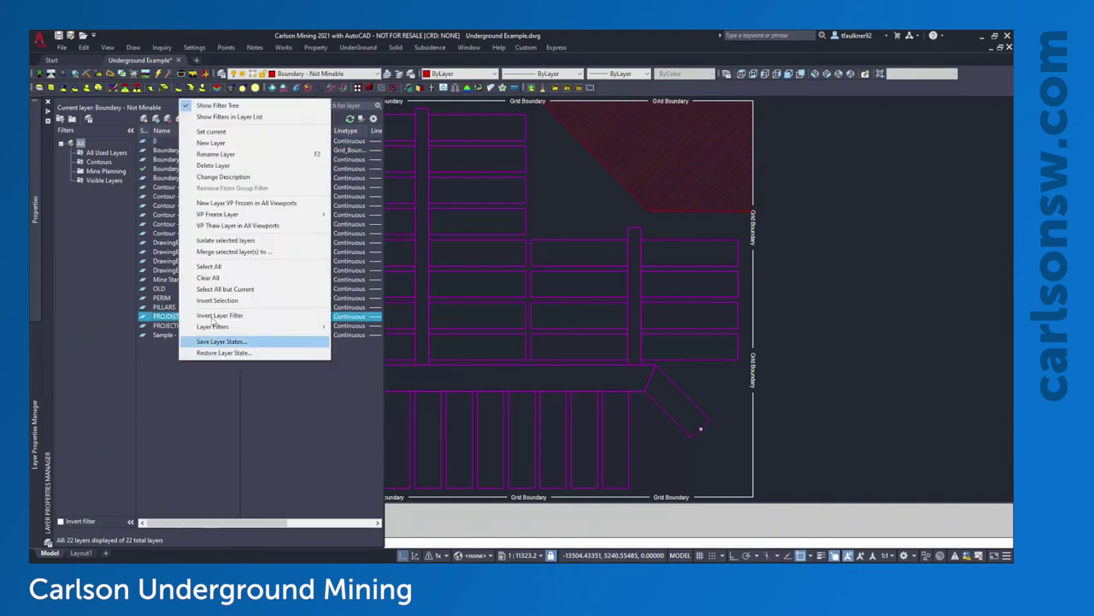
left_click(210, 142)
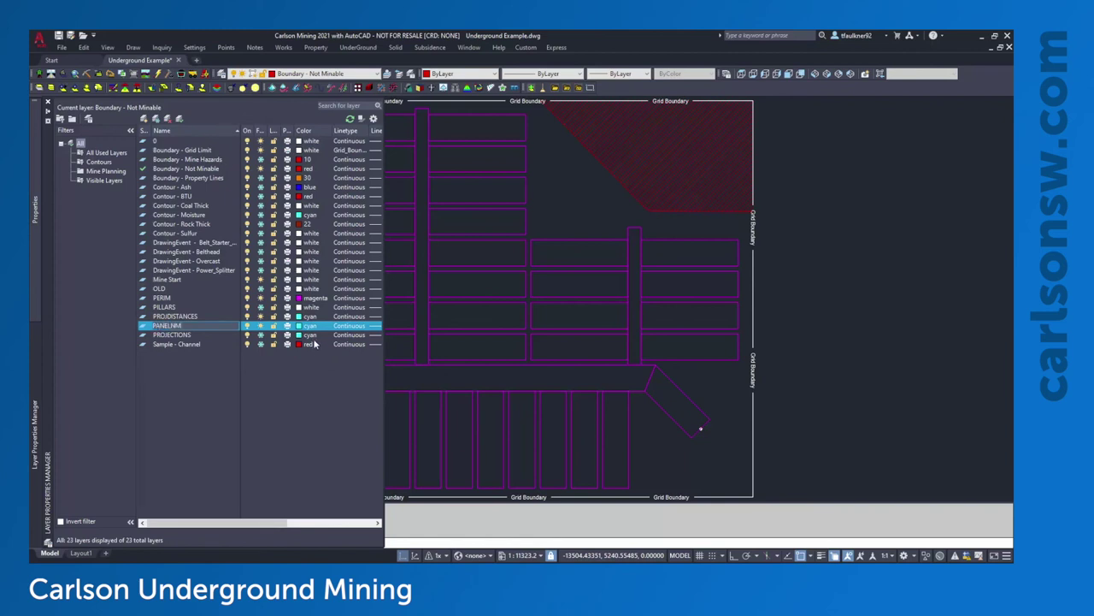
left_click(299, 328)
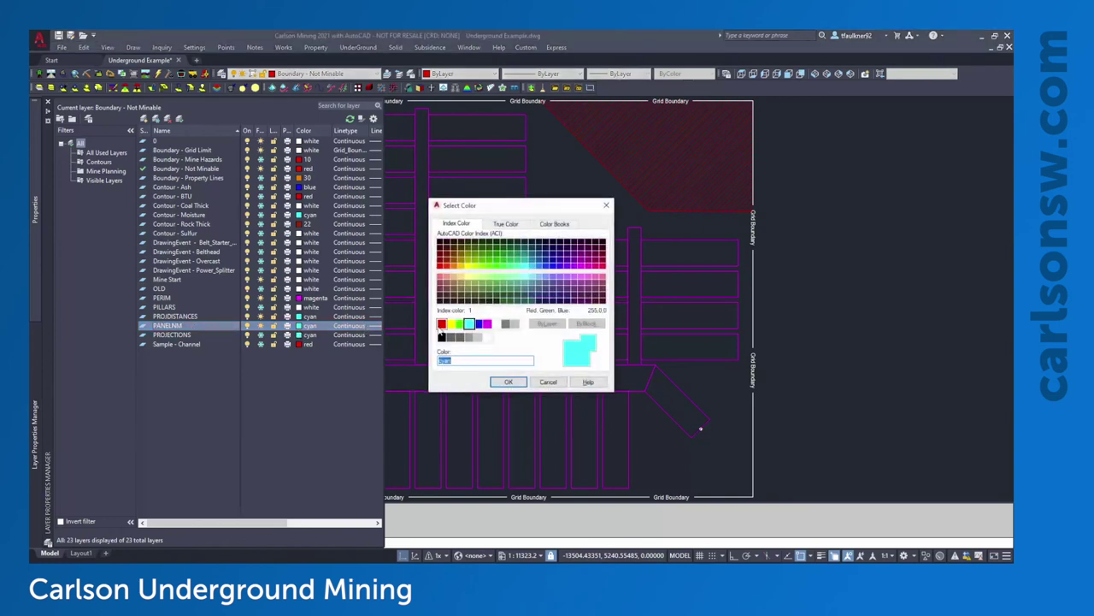
left_click(440, 325)
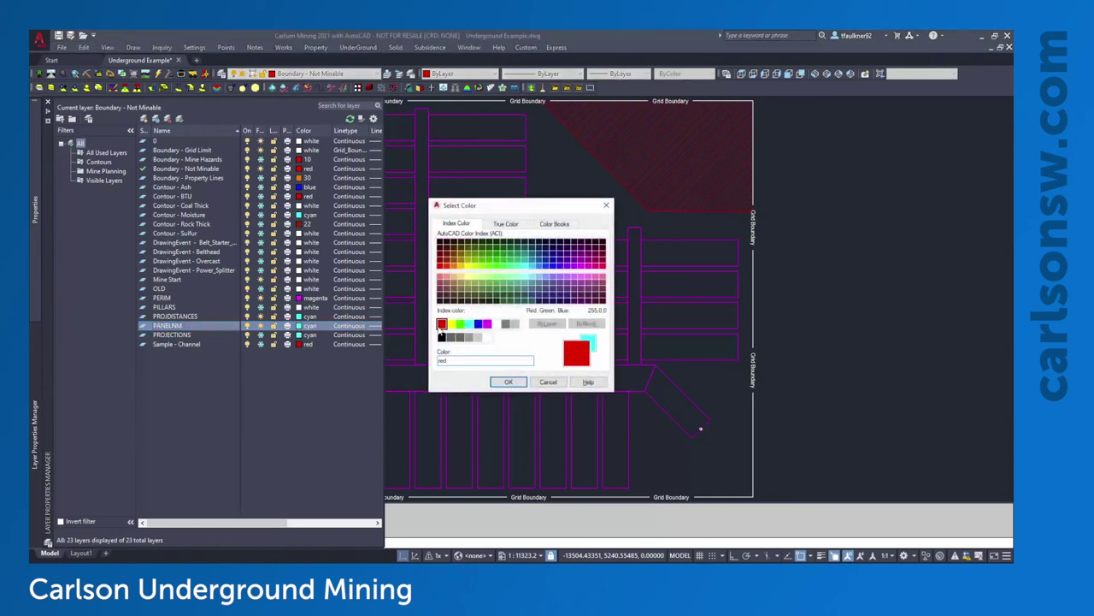
left_click(508, 382)
double_click(149, 329)
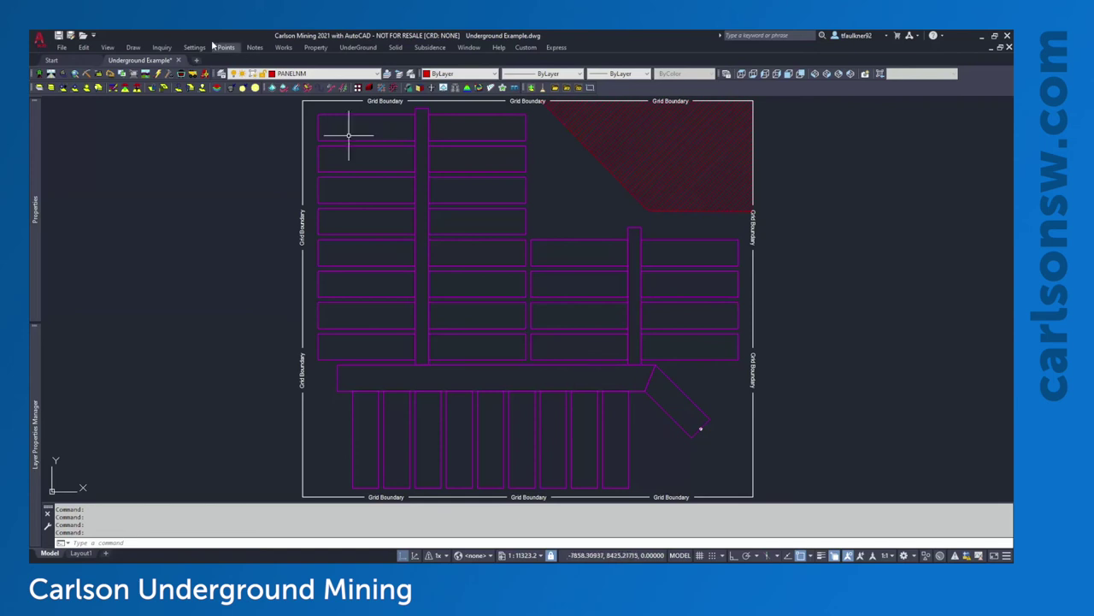
Configure Sequential Numbers with prefix Main, start 1, text size 50, and alignment prompting every time
left_click(136, 47)
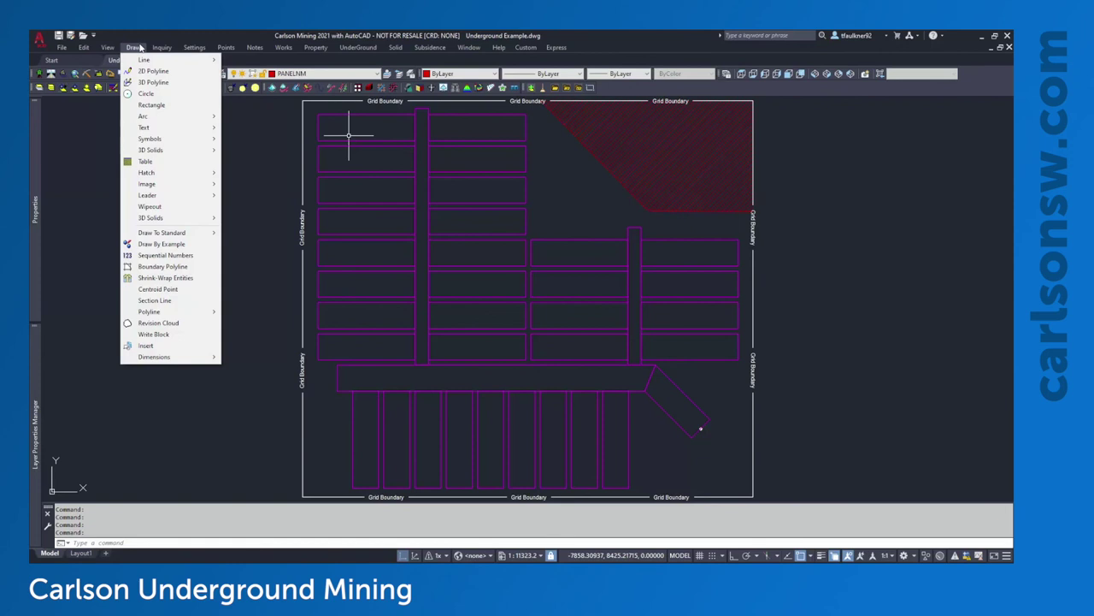
left_click(148, 255)
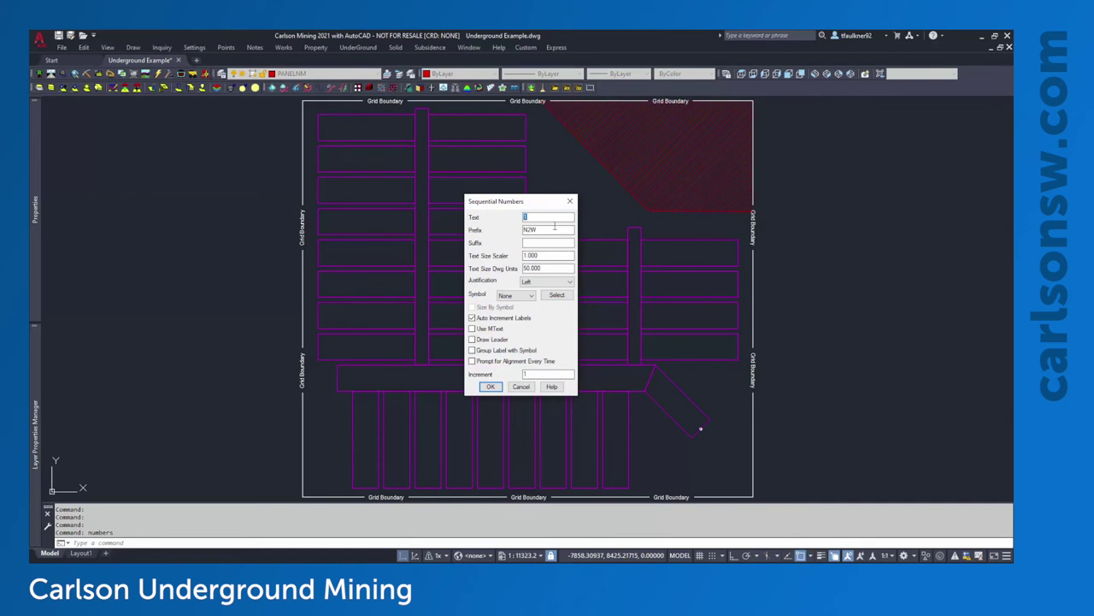
left_click_drag(546, 228, 524, 229)
left_click(553, 233)
double_click(531, 218)
mouse_move(516, 203)
left_mouse_down()
mouse_move(369, 206)
mouse_move(179, 241)
left_mouse_up()
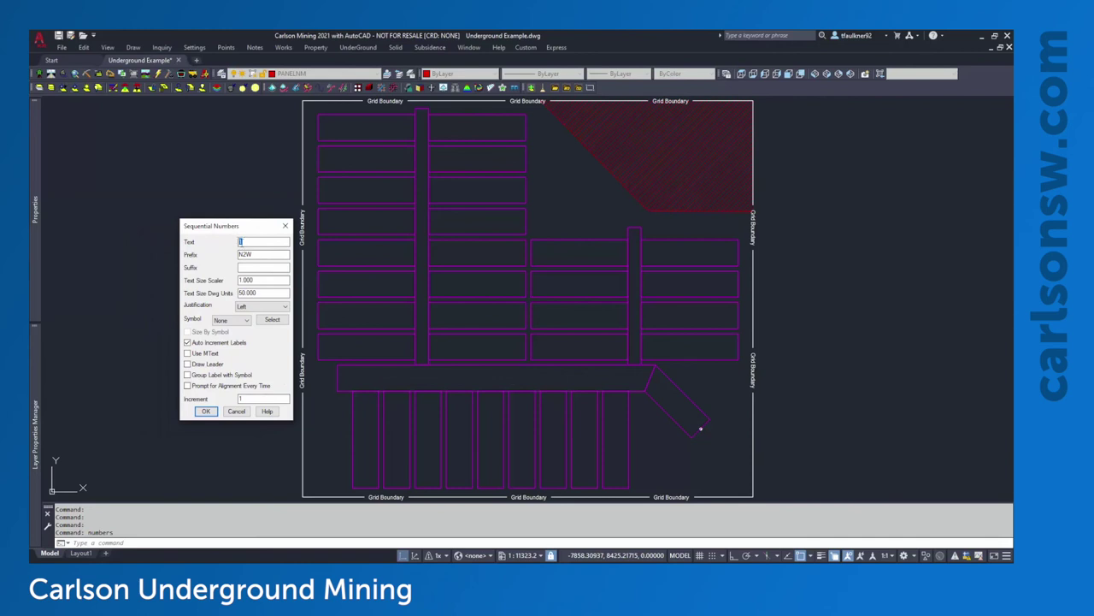
key("Tab")
type("Mai")
left_click_drag(258, 294, 238, 294)
left_click(267, 293)
left_click(204, 386)
left_click(206, 411)
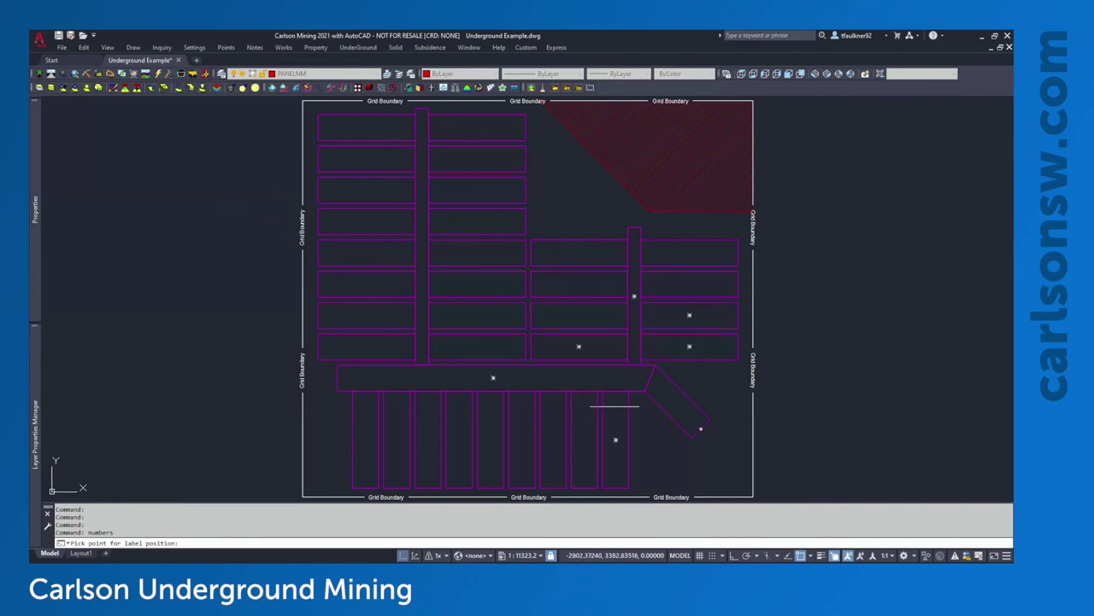
Enable object snaps and place label Main 1 in the angled drift, aligned to its midpoint
scroll(633, 418, "up", 2)
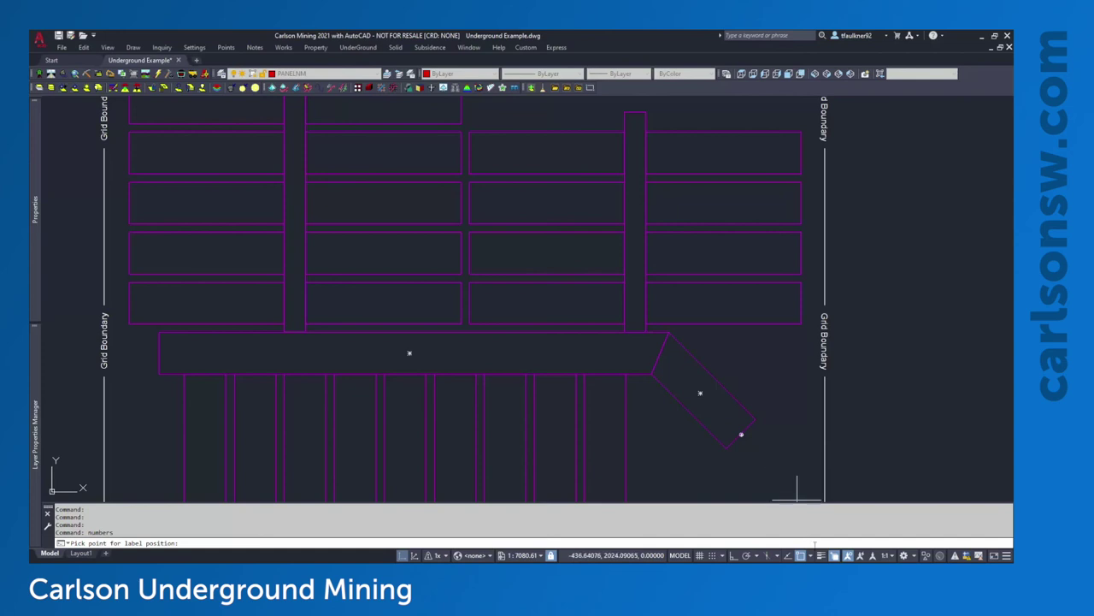
left_click(811, 555)
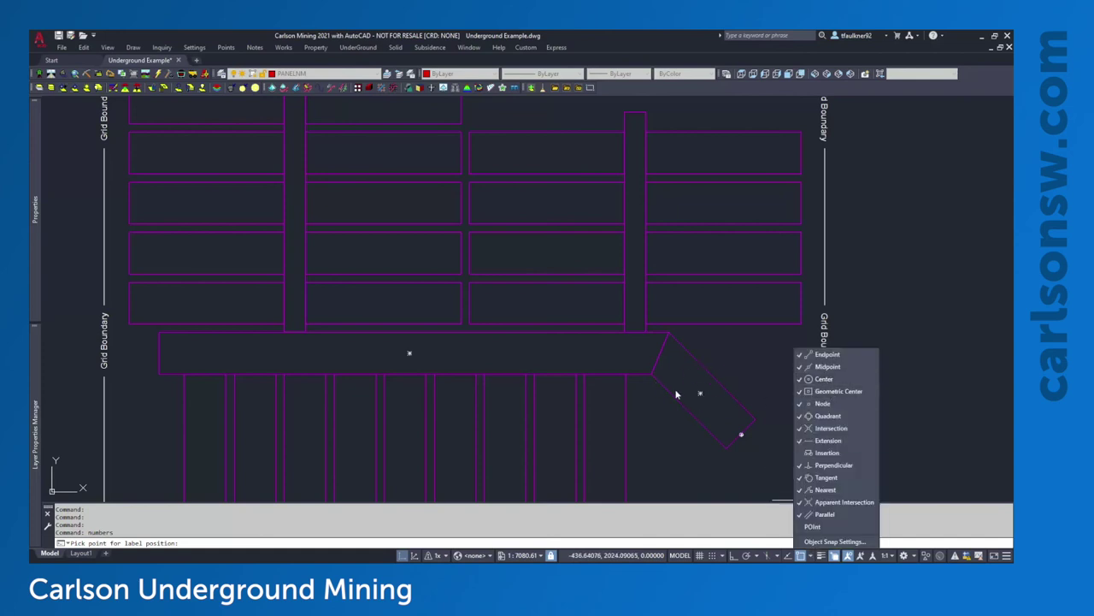
left_click(697, 392)
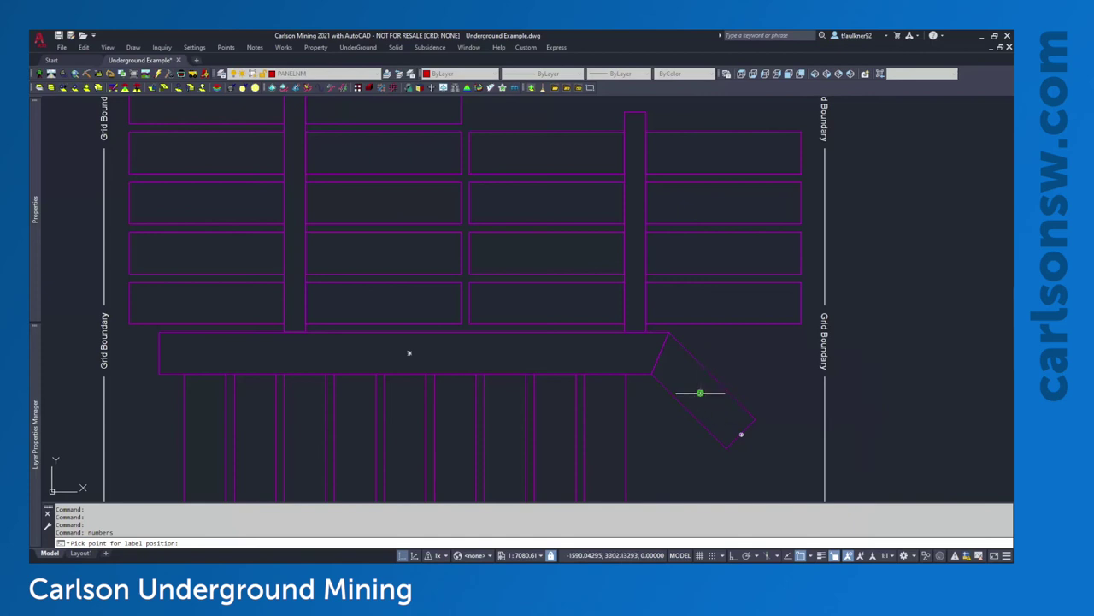
left_click(700, 393)
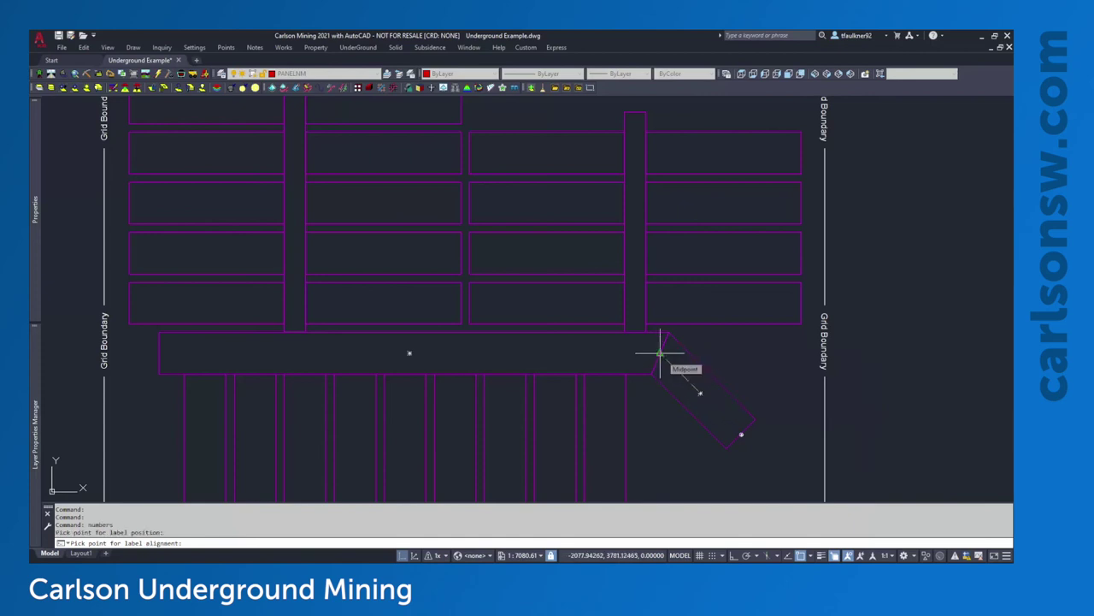
left_click(660, 353)
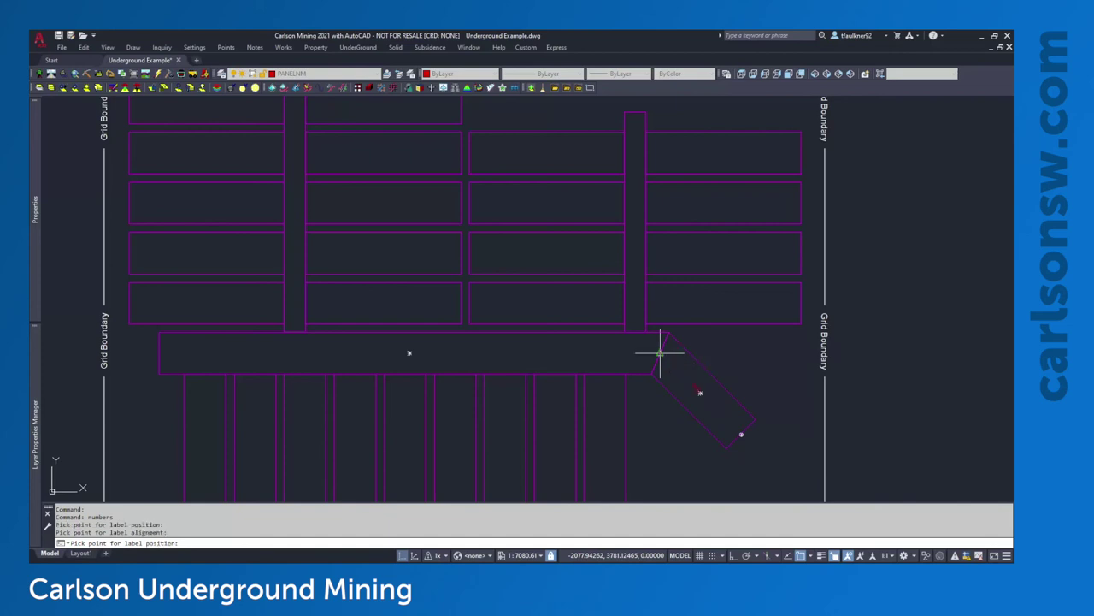
Place label Main 2 along the main horizontal drift and end the command
scroll(703, 395, "up", 5)
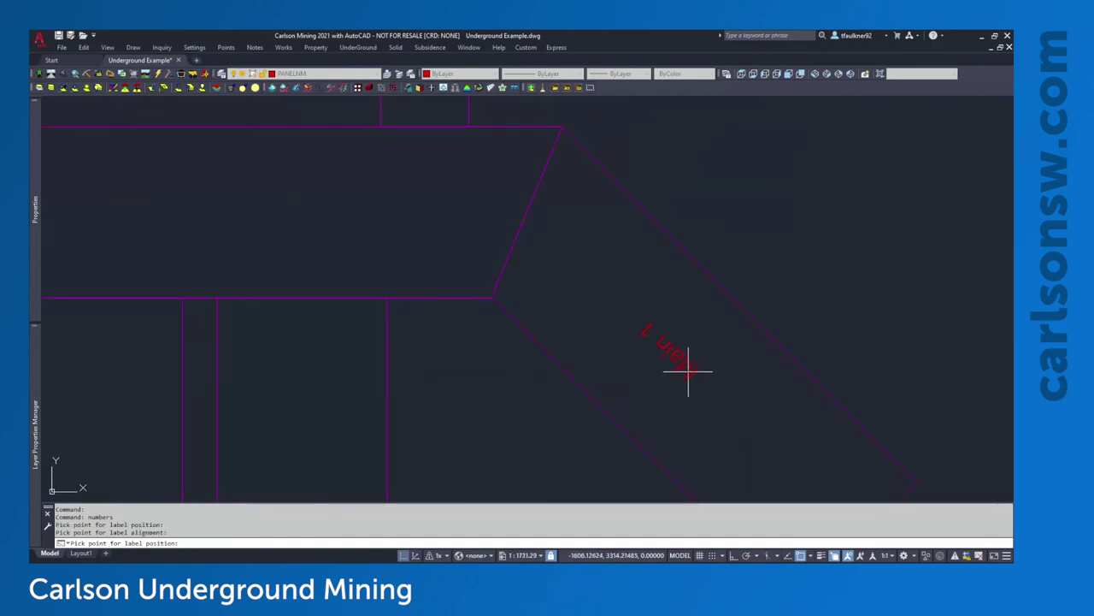
scroll(690, 373, "down", 5)
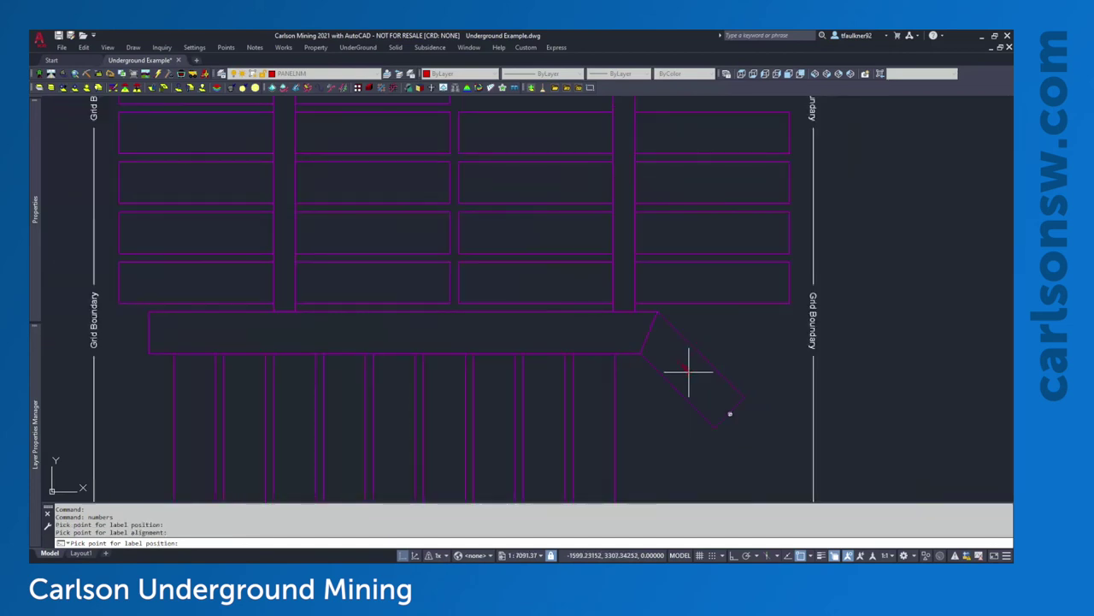
left_click(399, 332)
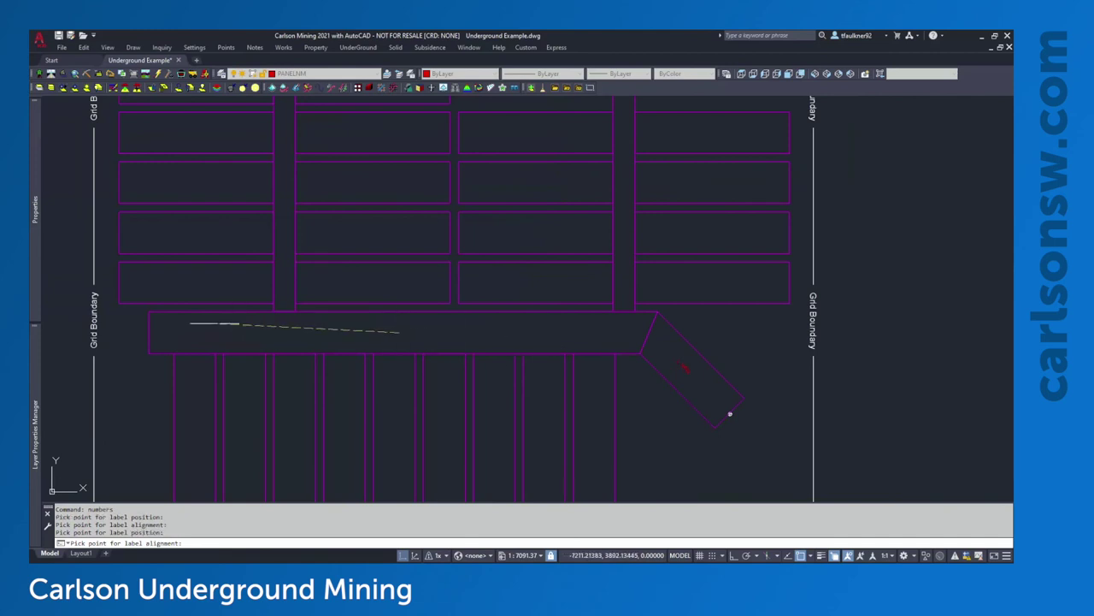
left_click(149, 333)
scroll(385, 360, "up", 5)
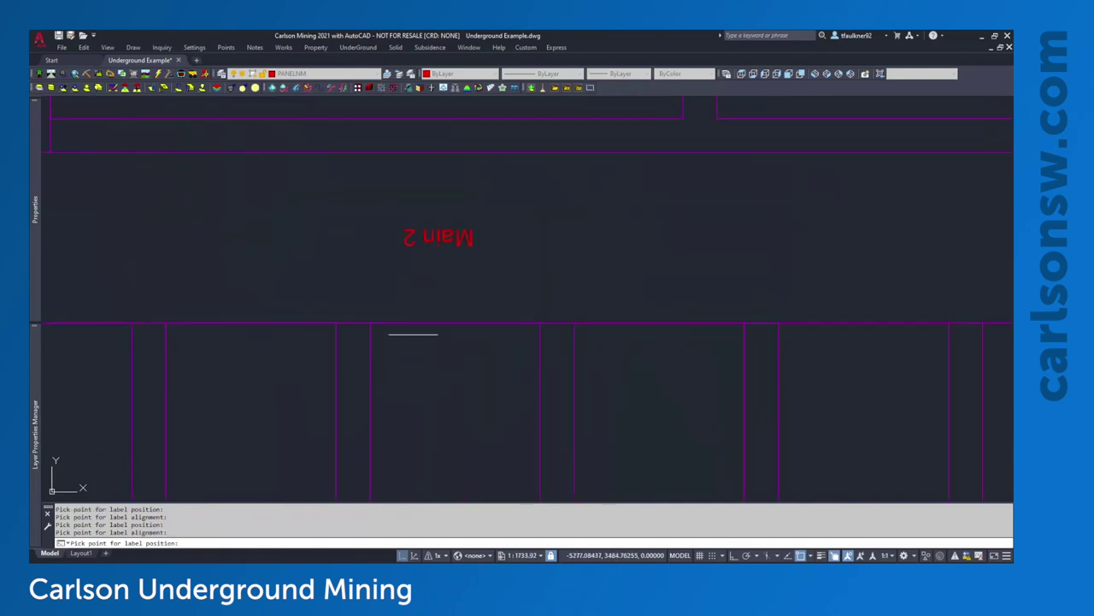
scroll(464, 278, "down", 6)
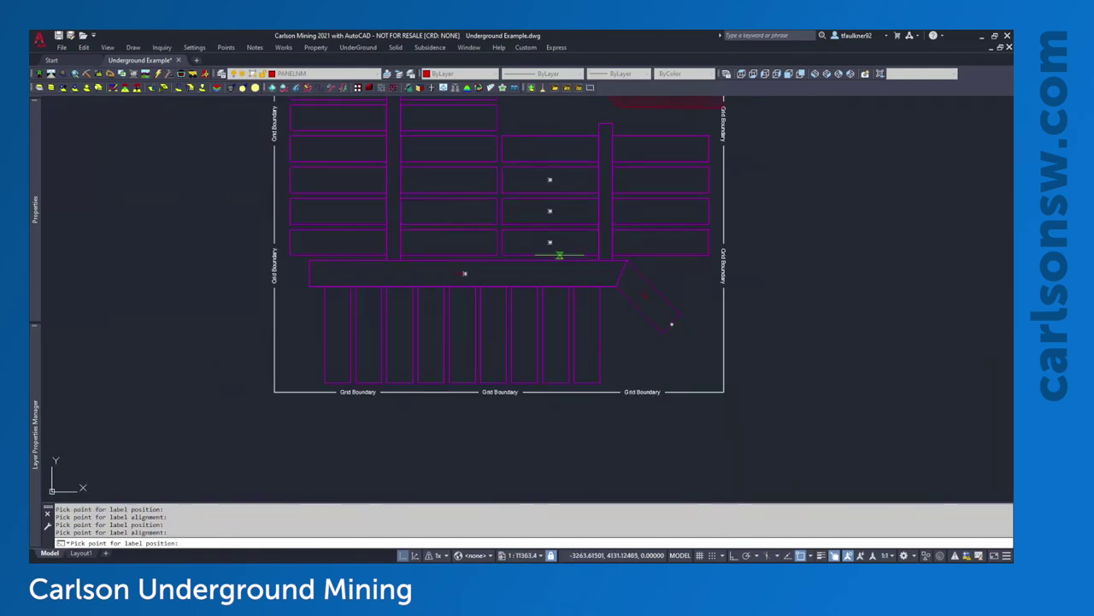
scroll(484, 385, "up", 2)
key("Return")
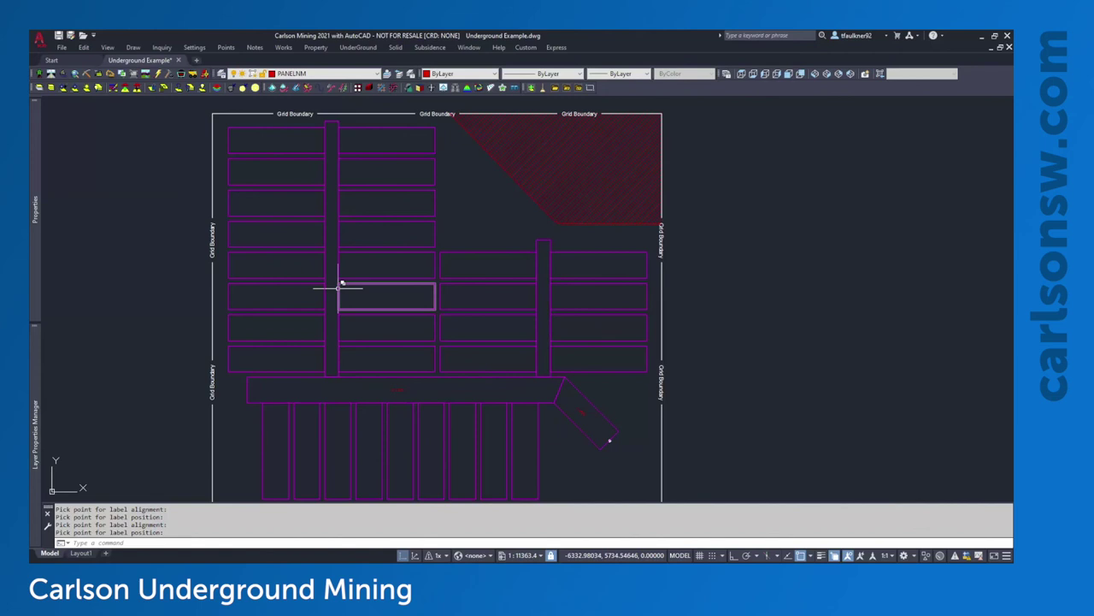
Rerun NUMBERS and change the label prefix from Main to Submain
type("NUMBERS")
key("Return")
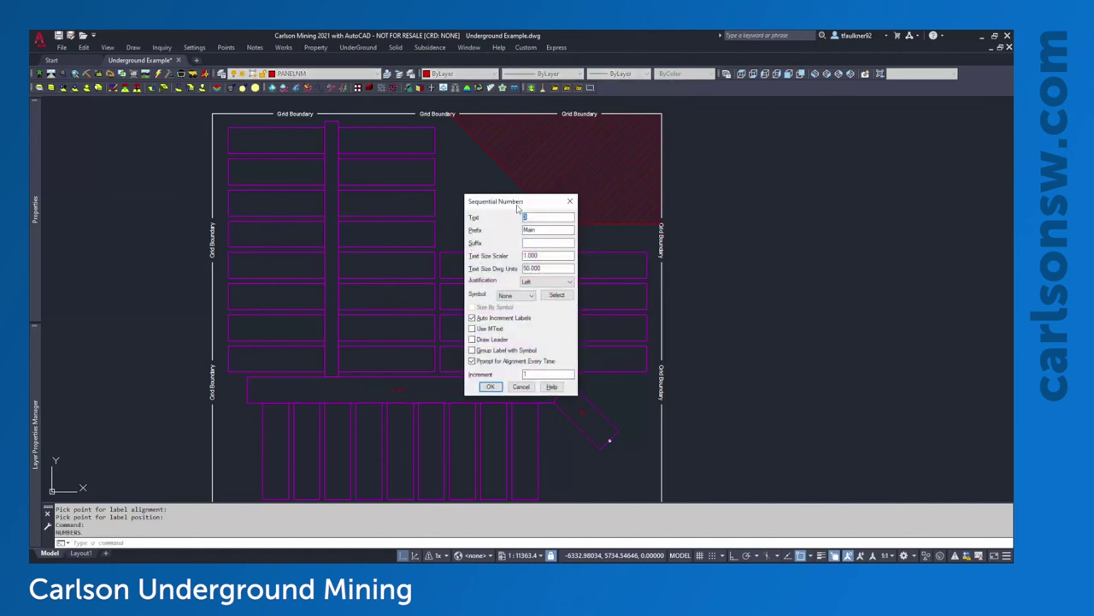
left_click_drag(517, 208, 703, 219)
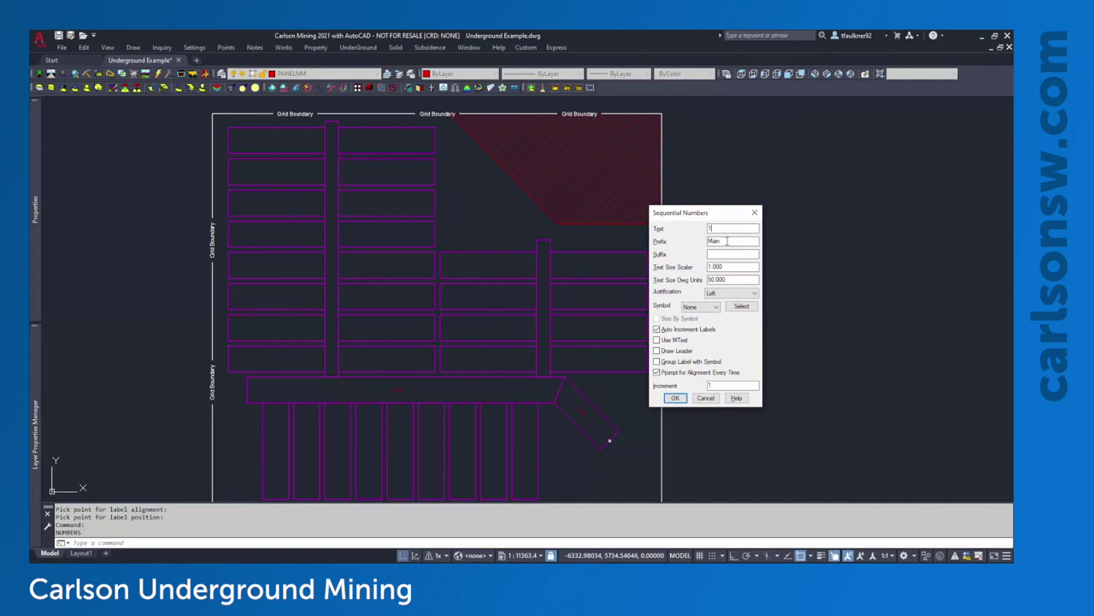
left_click_drag(724, 241, 659, 249)
key("Home")
type("Su")
Turn off per-label alignment prompting and place Submain 1 along the vertical drift
left_click(664, 374)
left_click(675, 398)
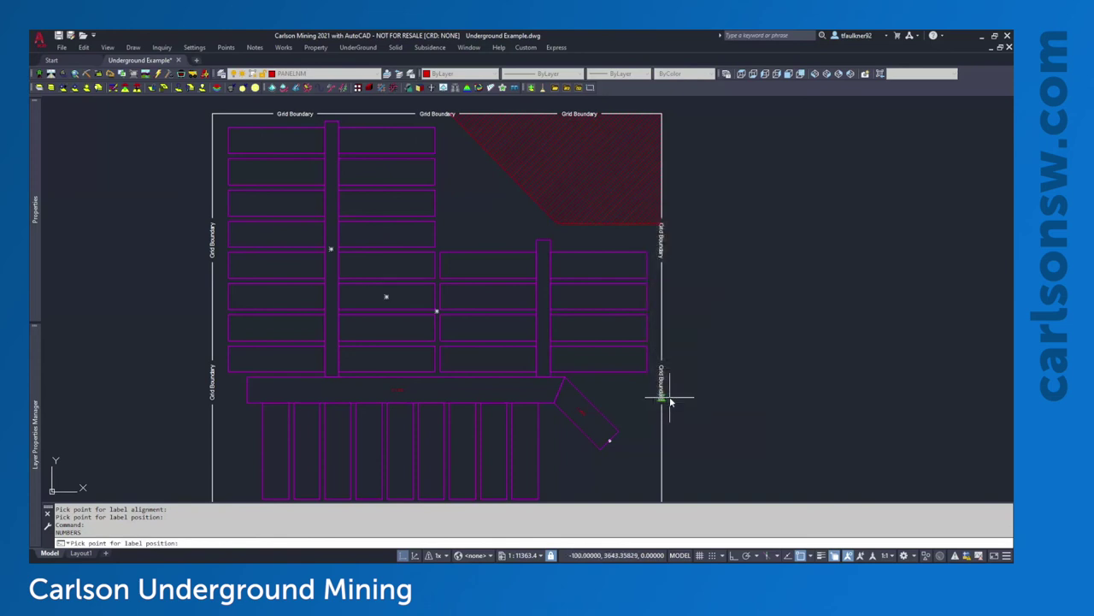
left_click(543, 307)
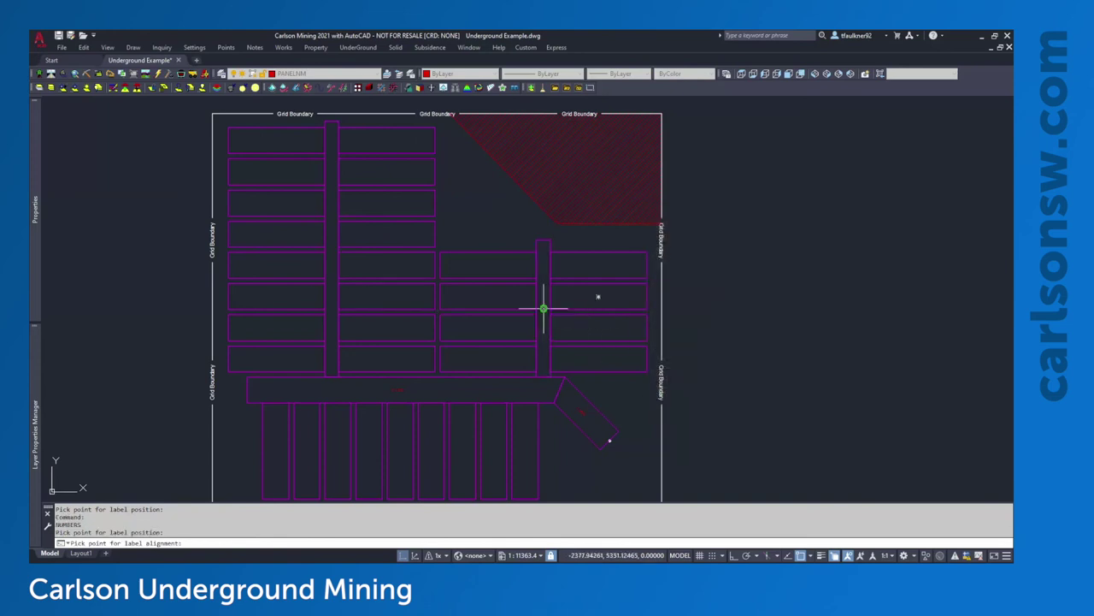
left_click(543, 240)
Place Submain 2 on the second vertical entry, end labelling, and reopen the numbering settings
scroll(547, 282, "up", 4)
scroll(590, 303, "down", 5)
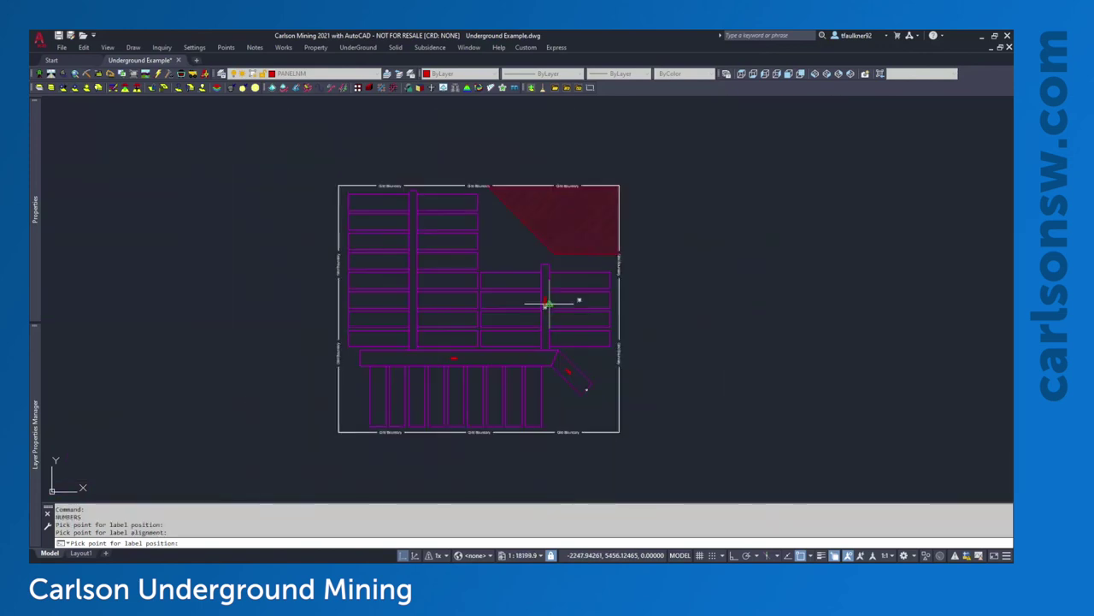
scroll(482, 296, "up", 1)
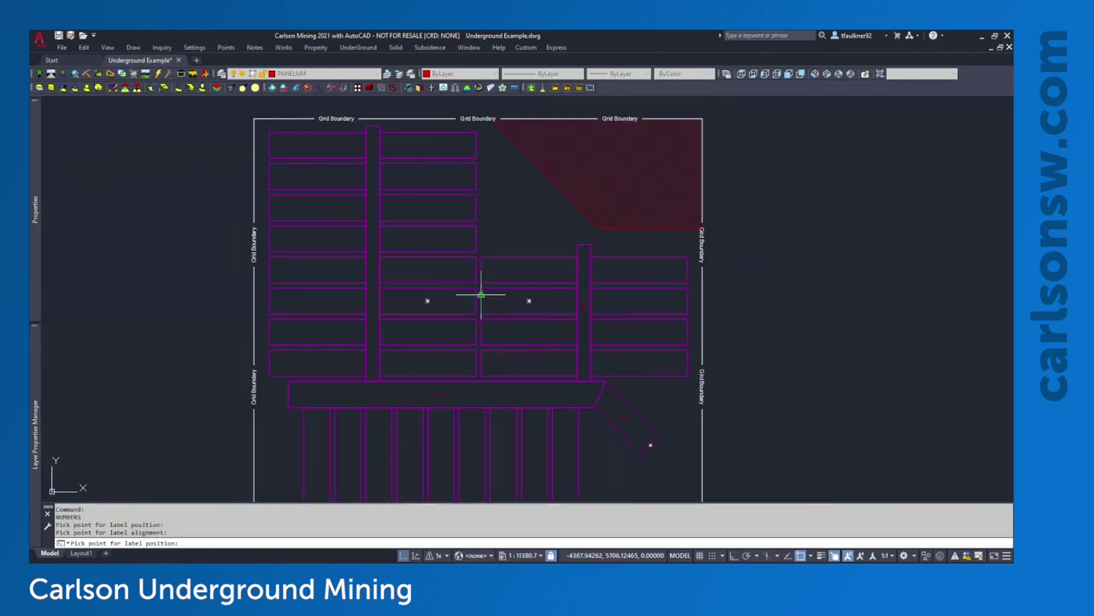
left_click(378, 256)
scroll(385, 261, "up", 6)
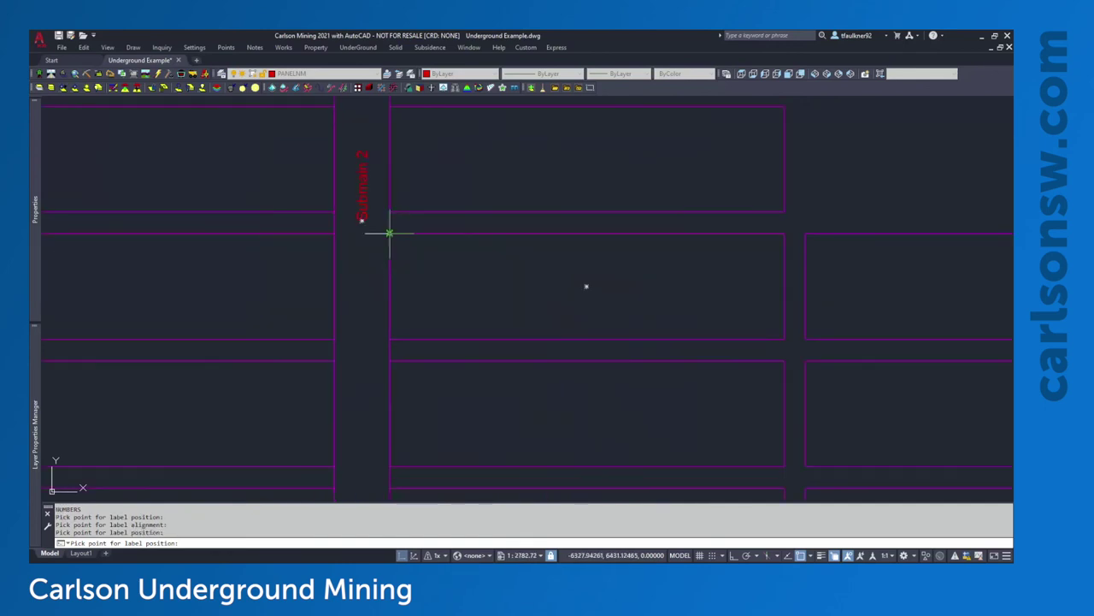
scroll(390, 236, "down", 5)
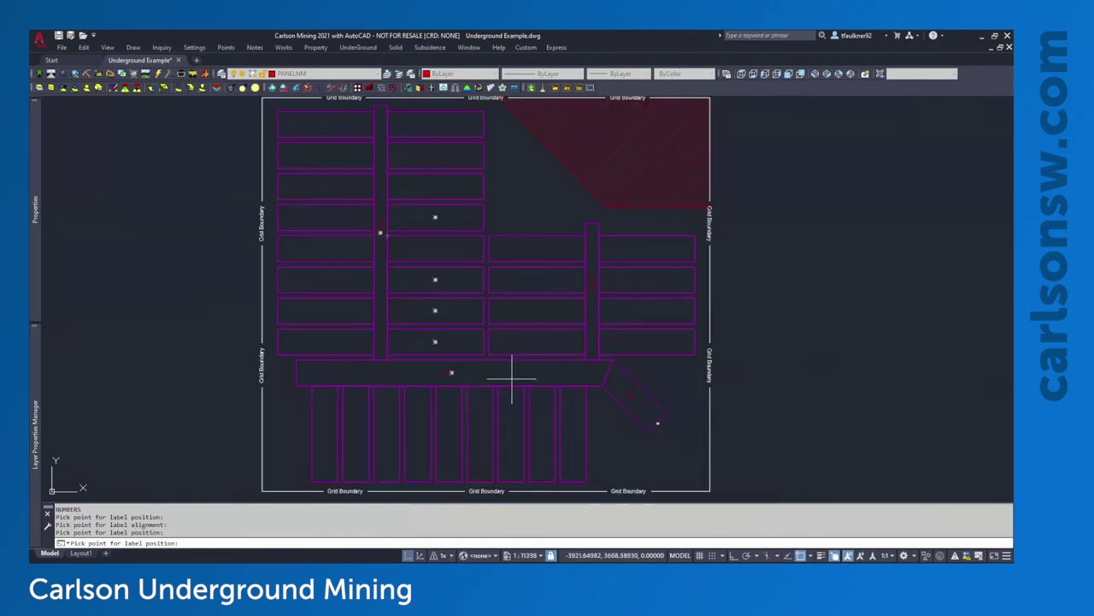
key("Return")
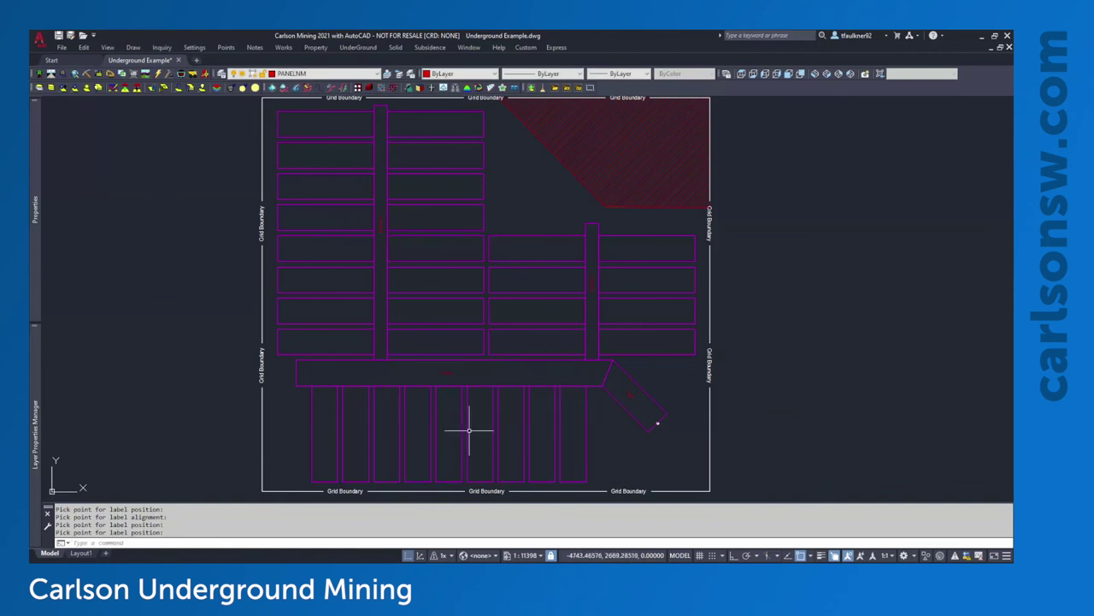
key("Return")
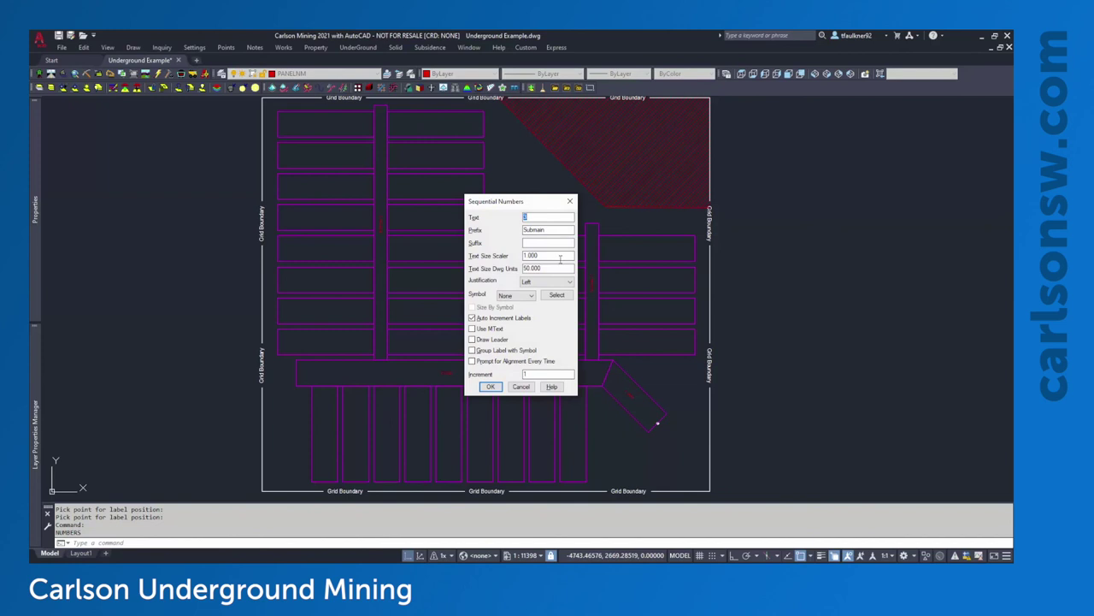
Set the label prefix to South and place the first bottom-panel label, aligned vertically
key("Tab")
type("Sel")
type("th")
left_click(490, 386)
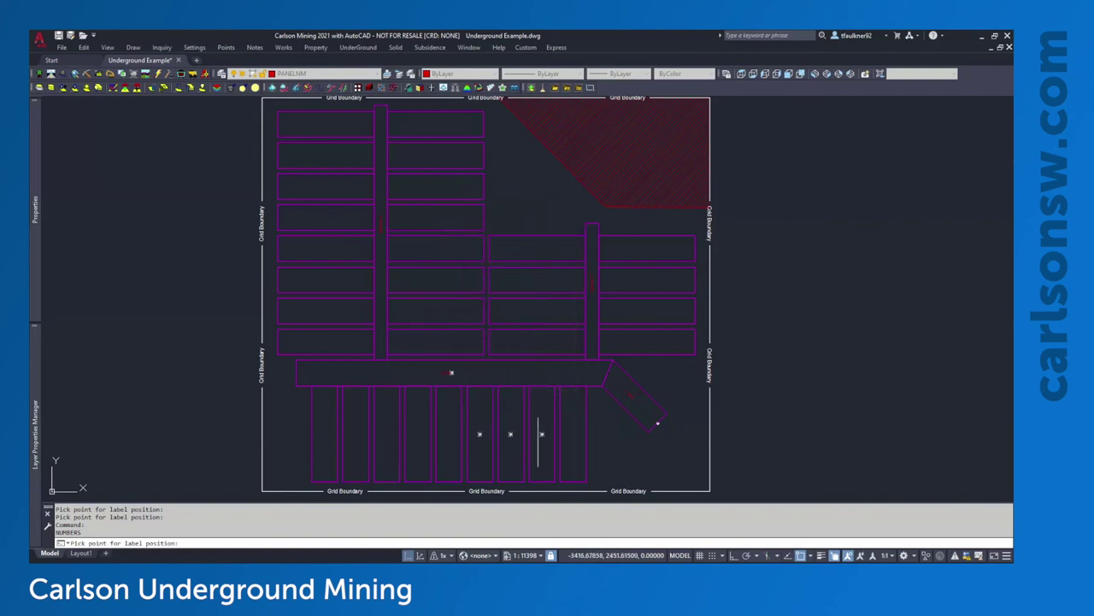
left_click(572, 434)
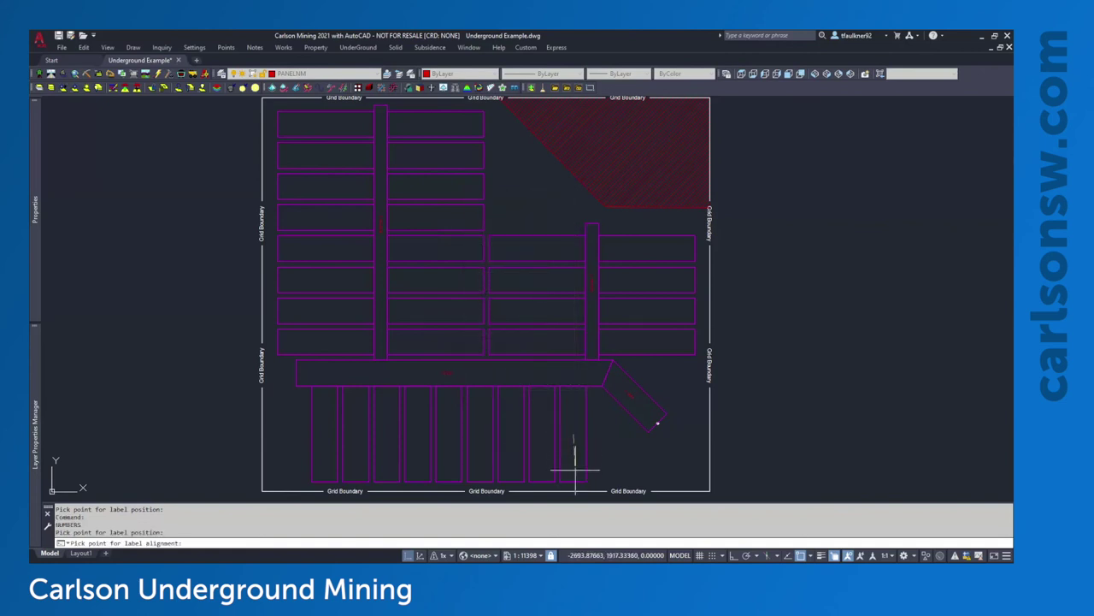
scroll(569, 461, "up", 5)
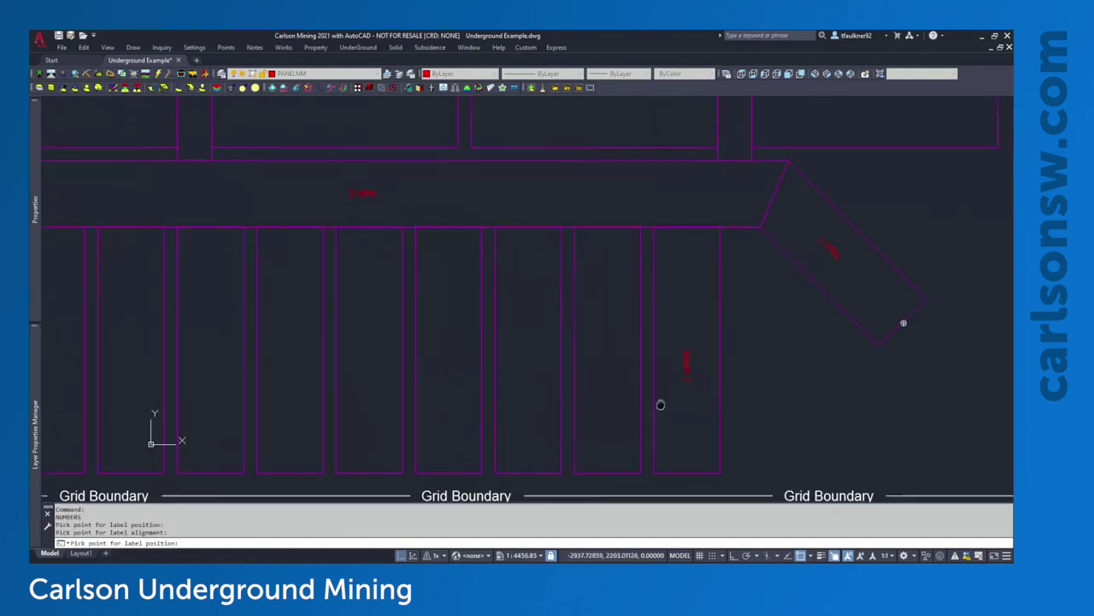
left_click(736, 325)
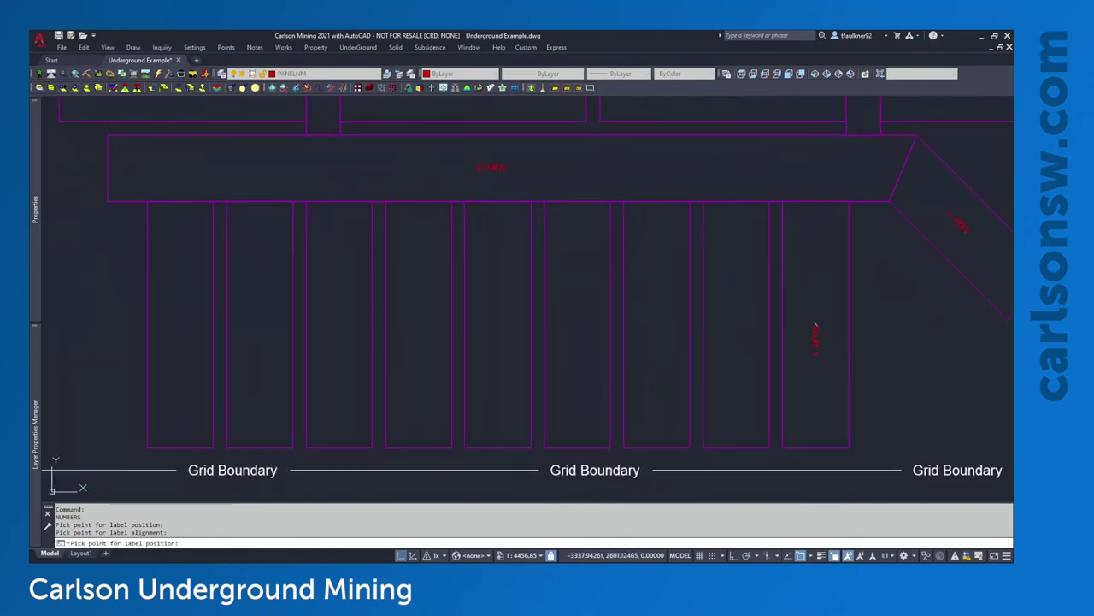
Label the next six bottom panels right to left, then end and zoom to the full layout
left_click(657, 325)
left_click(577, 325)
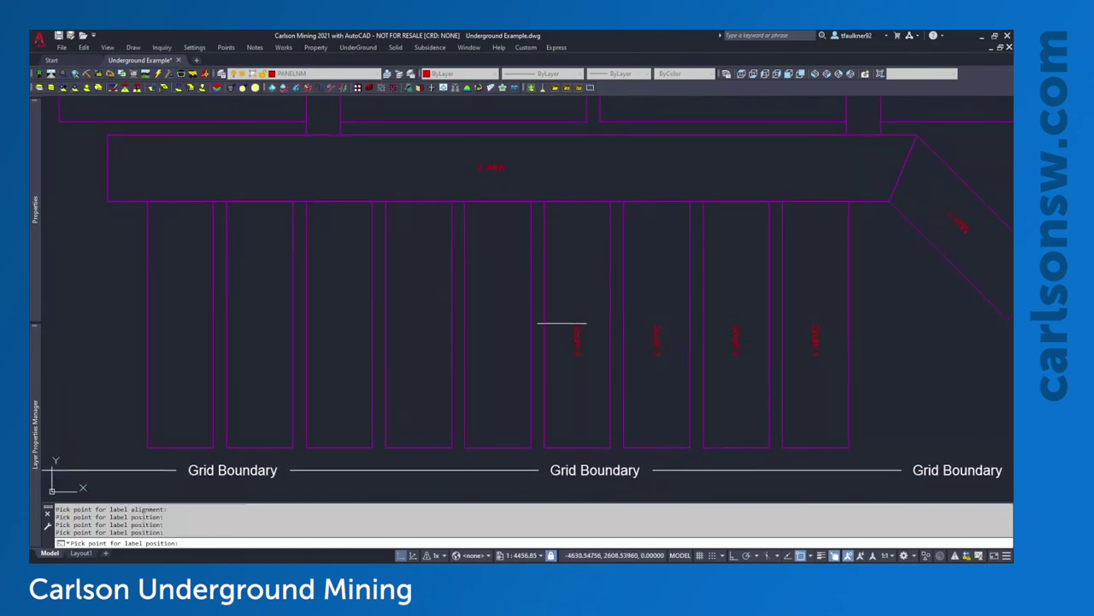
left_click(498, 325)
left_click(418, 323)
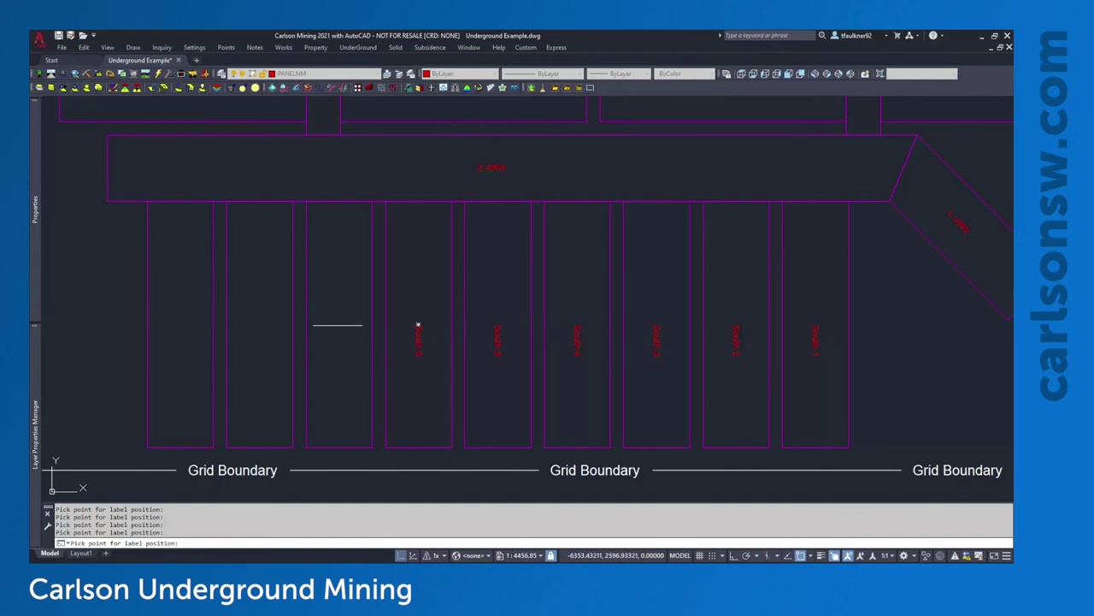
left_click(339, 324)
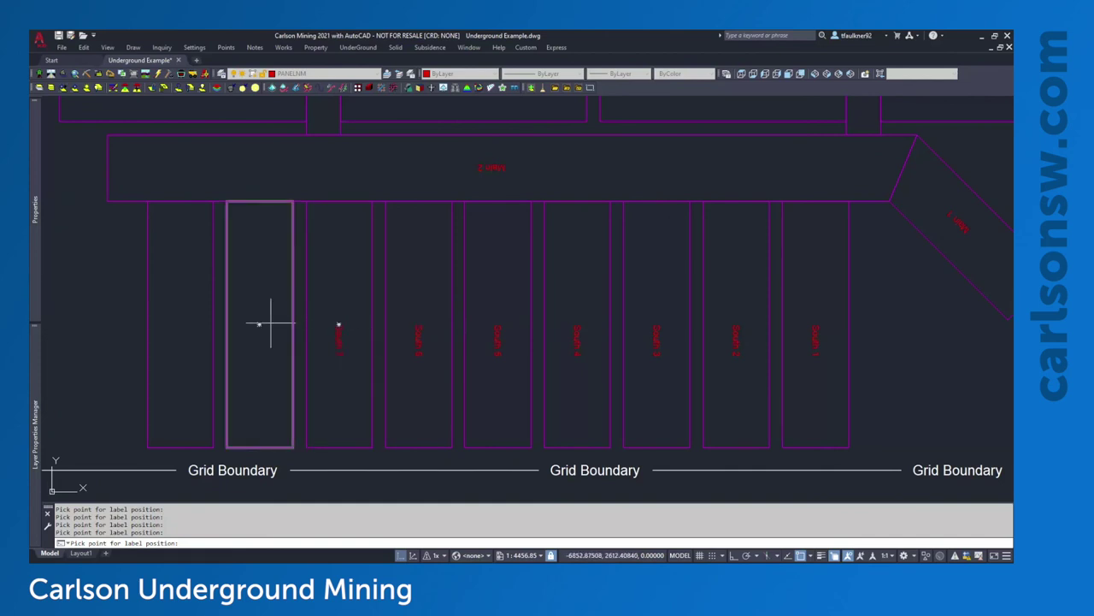
left_click(259, 324)
key("Escape")
middle_click(180, 323)
Start Sequential Numbers with prefix N1E and place the first label in the right panels
left_click(700, 427)
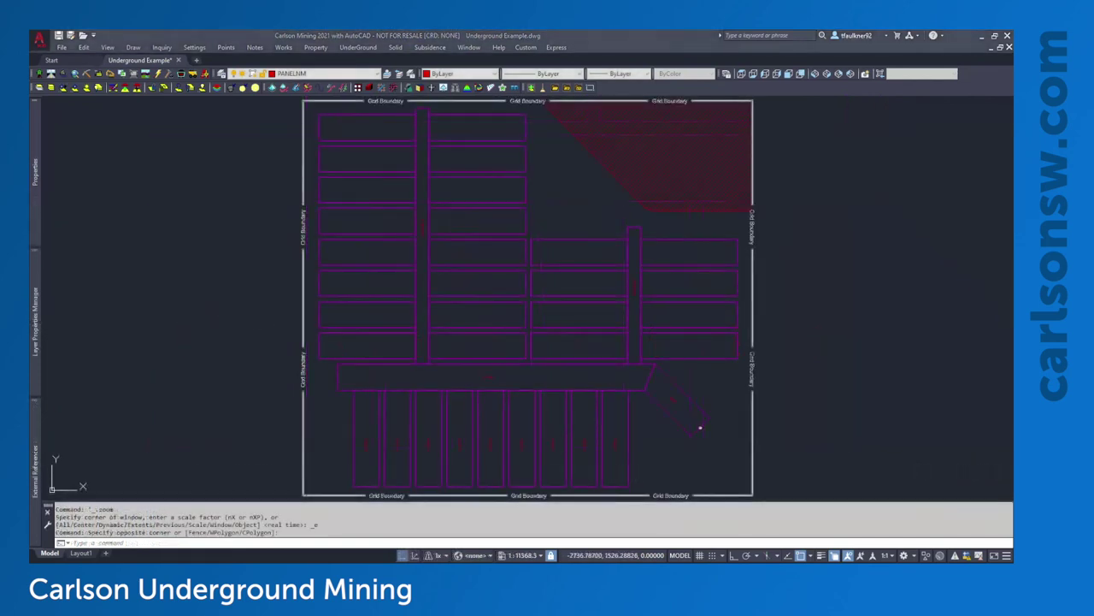
left_click(134, 48)
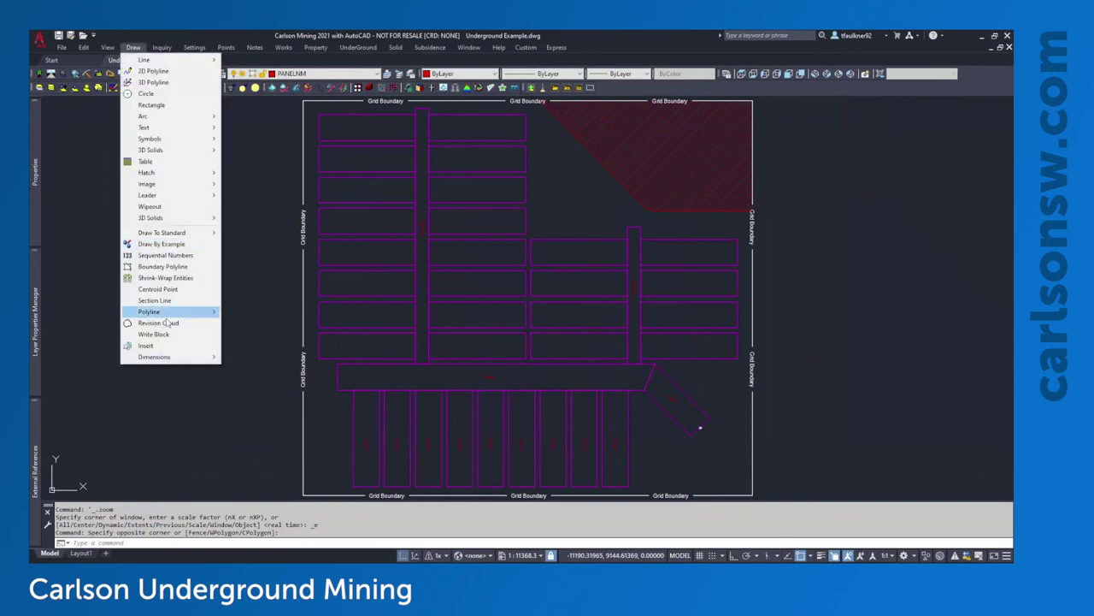
left_click(167, 255)
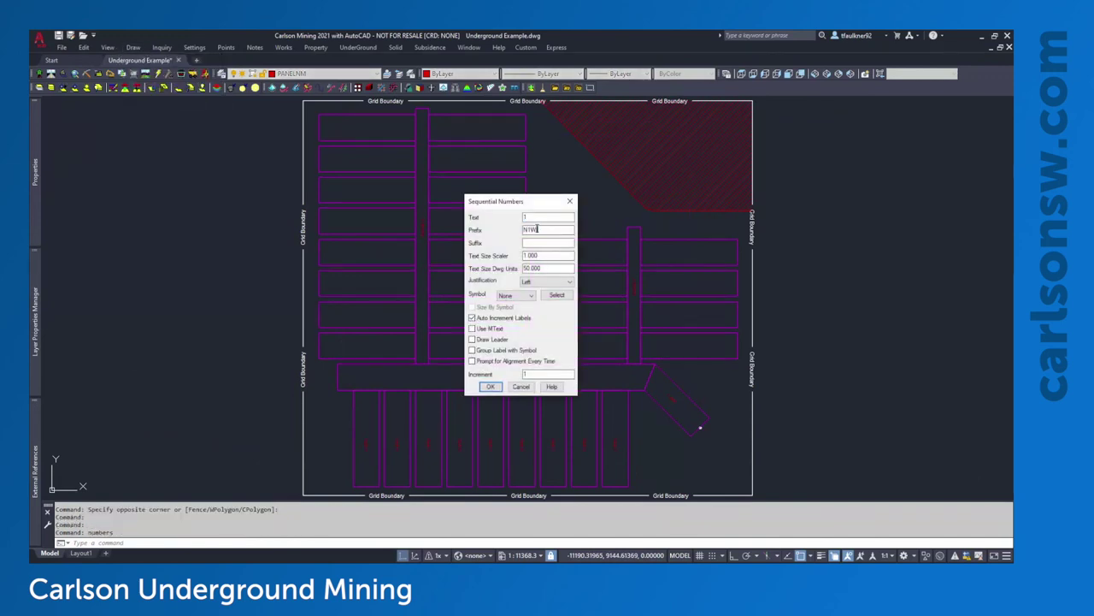
double_click(532, 229)
type("N1E")
left_click(490, 387)
left_click(688, 346)
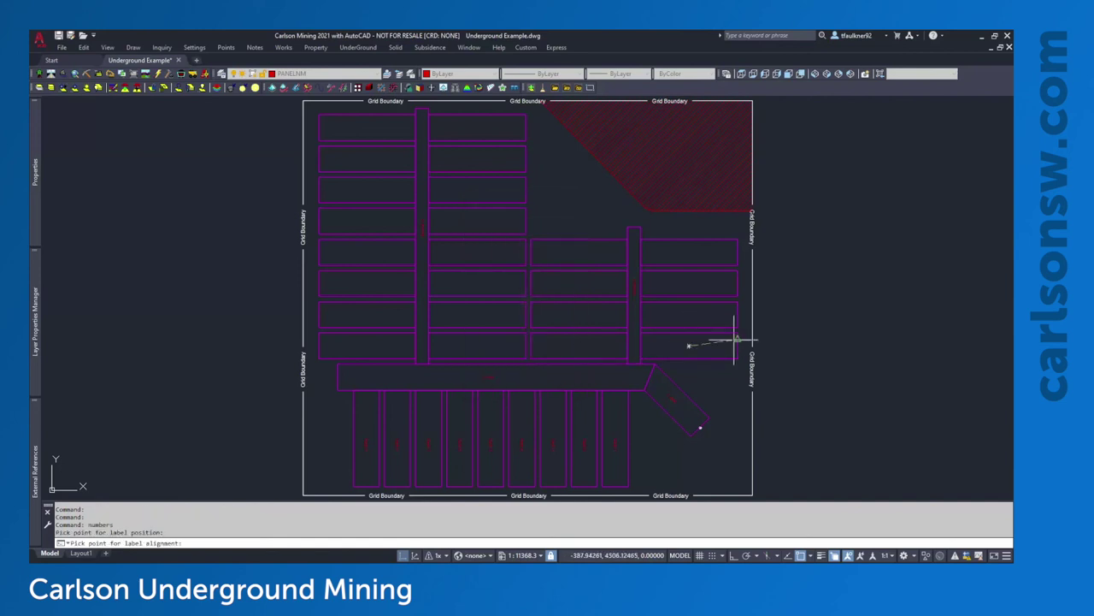
left_click(735, 347)
Label three more N1E panels up the right column, then continue from 5 up the next column
left_click(694, 313)
left_click(693, 283)
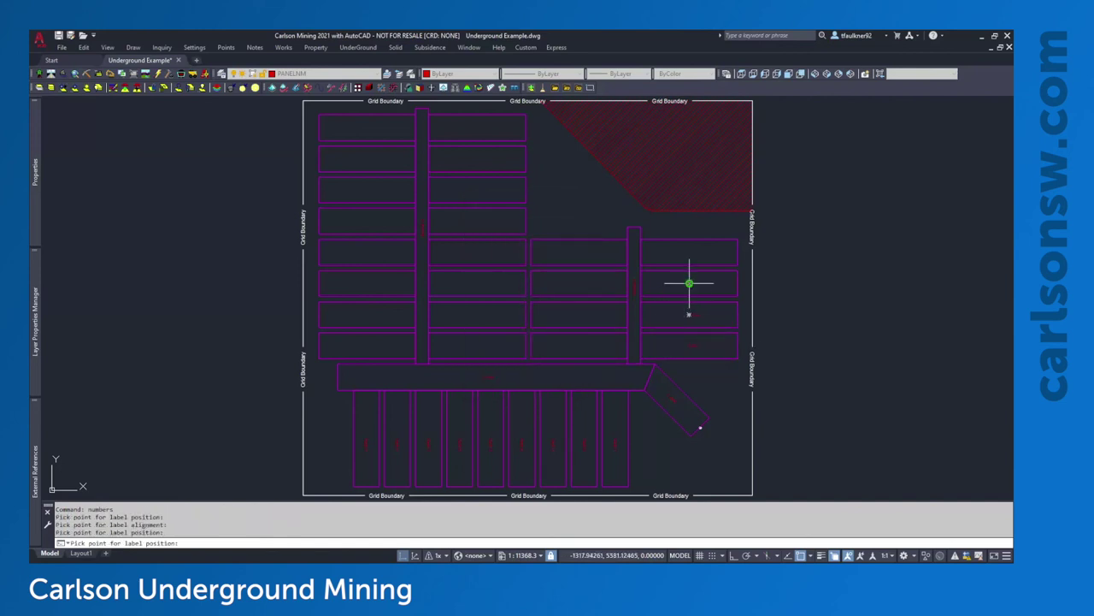
left_click(689, 253)
key("Return")
key("Return")
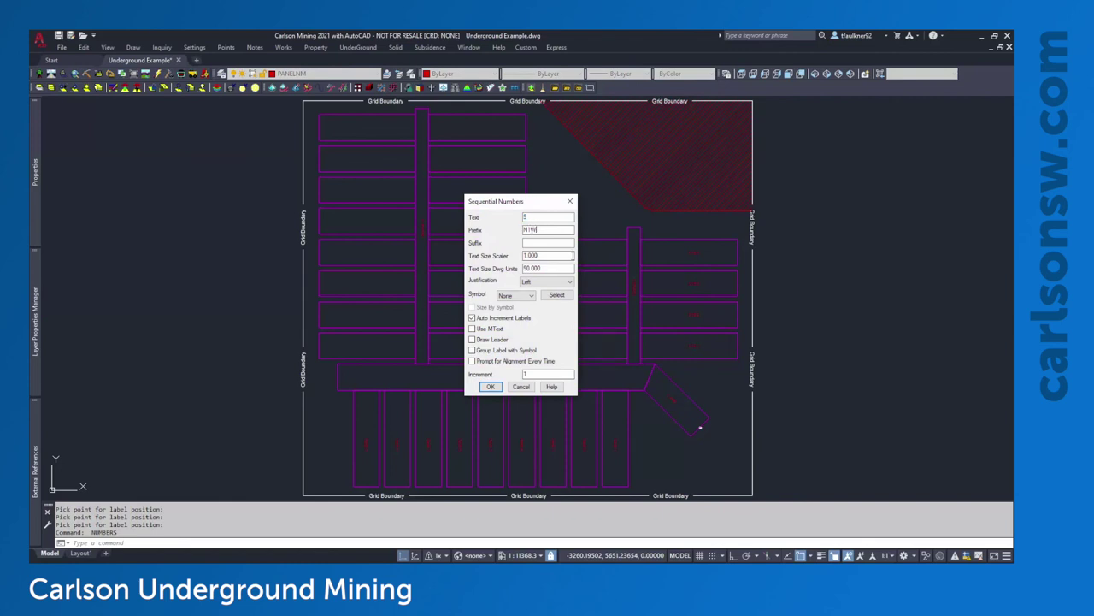
left_click(490, 386)
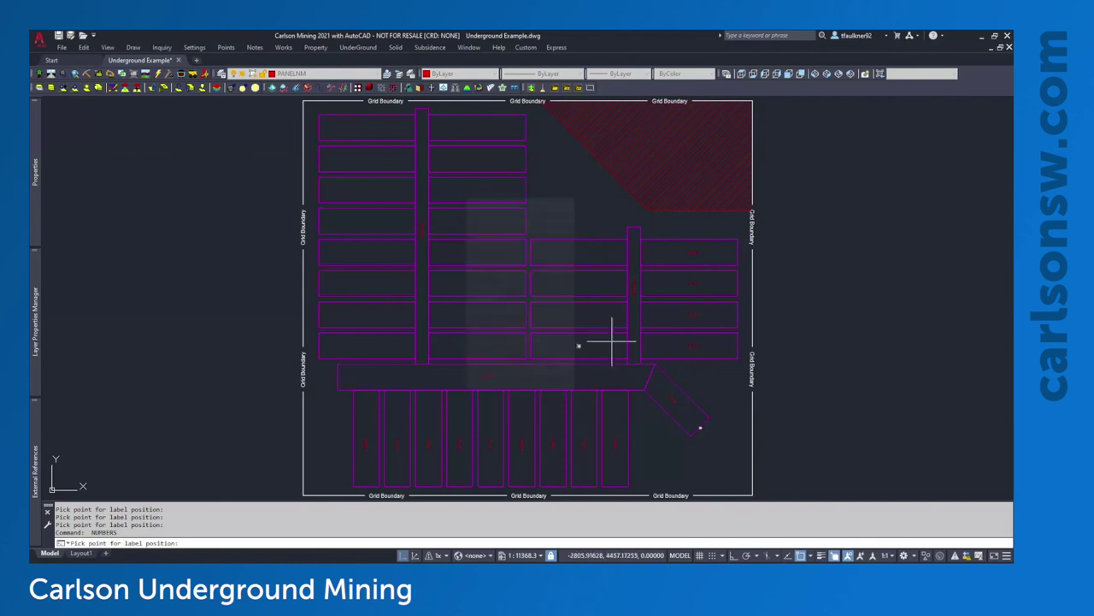
left_click(579, 347)
left_click(587, 348)
left_click(576, 315)
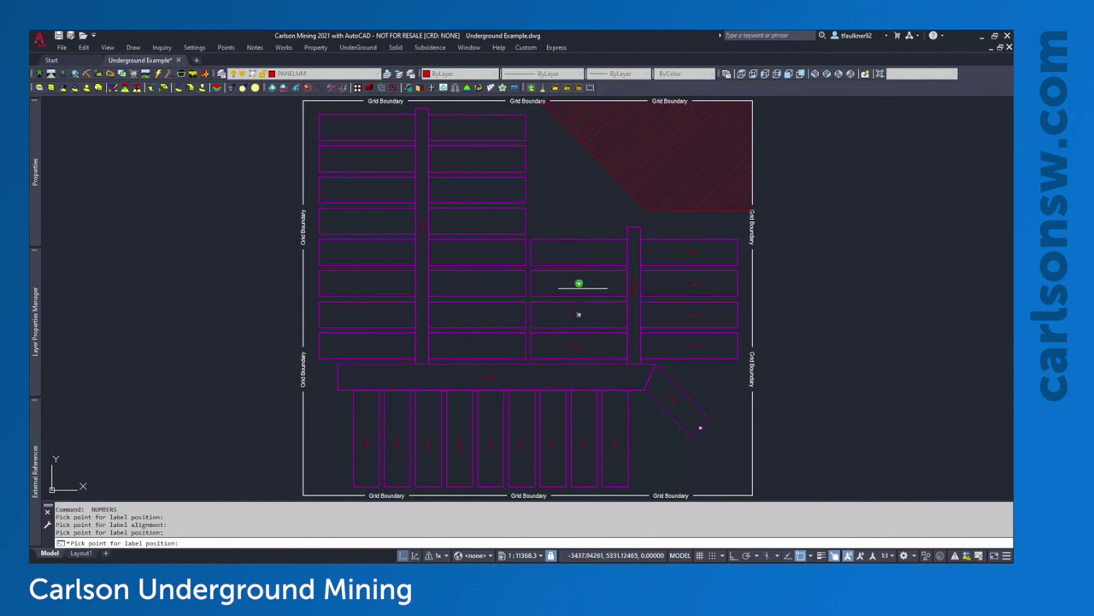
left_click(579, 283)
Label the left column's panels bottom to top with the N1W prefix
key("Return")
key("Return")
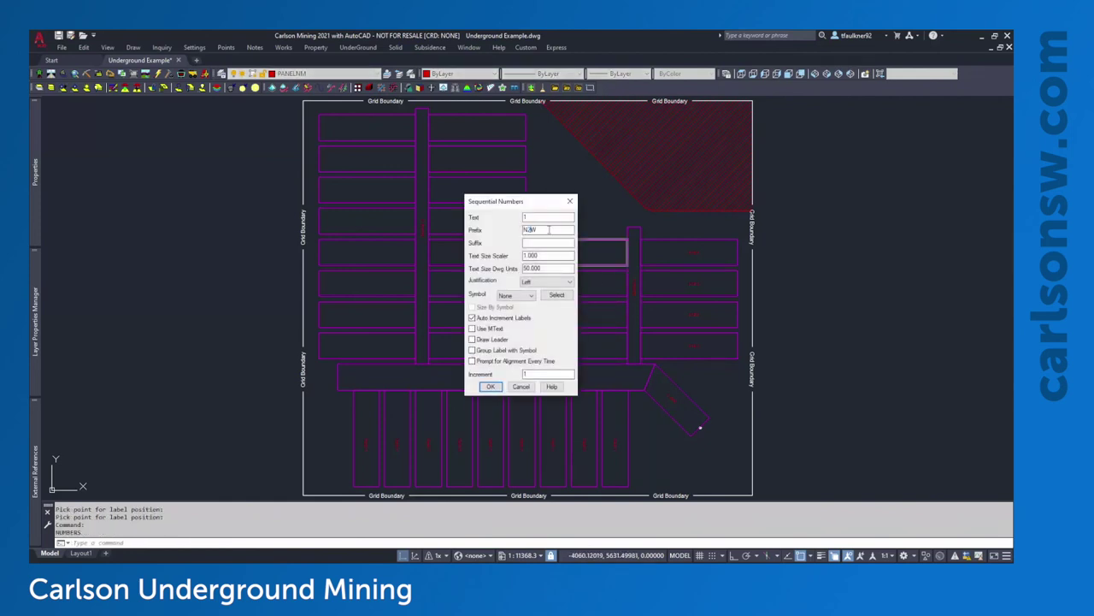
left_click(490, 387)
left_click(366, 346)
left_click(319, 347)
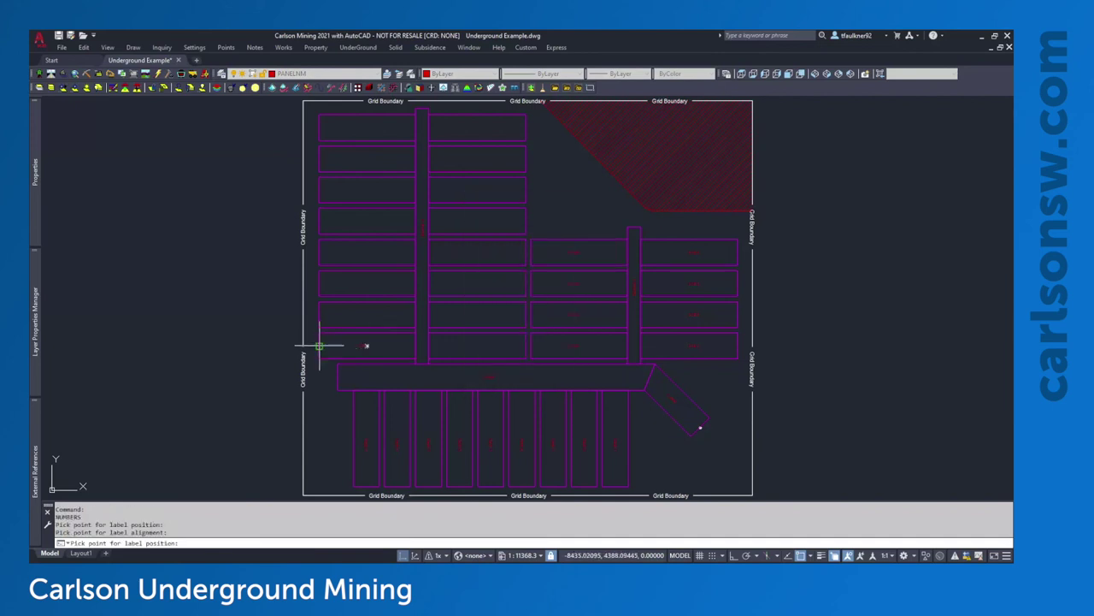
left_click(362, 315)
left_click(364, 283)
left_click(366, 253)
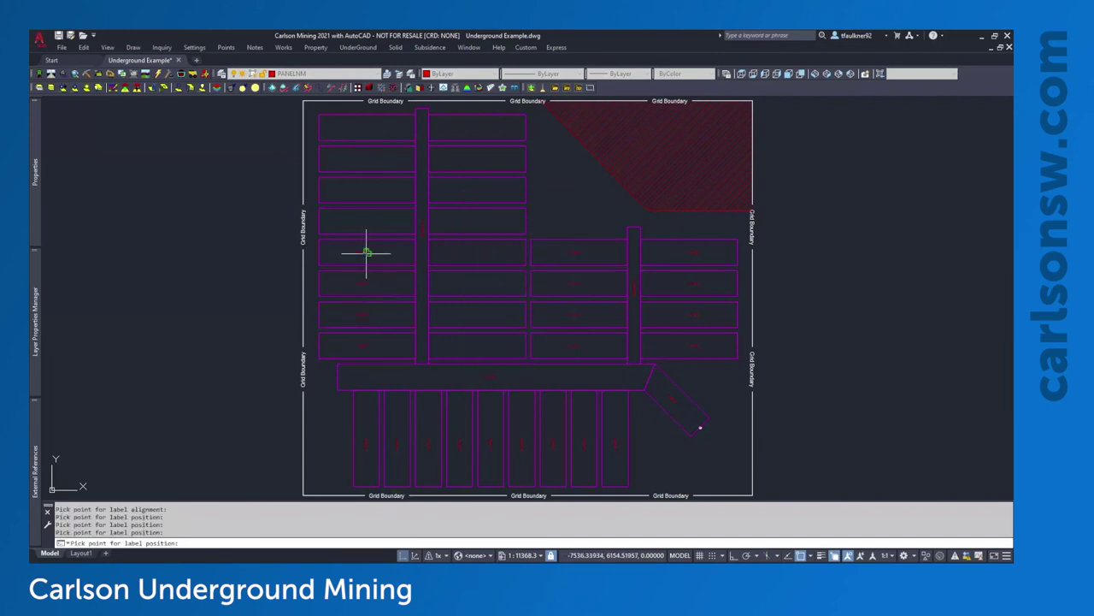
left_click(366, 221)
left_click(366, 190)
left_click(366, 158)
left_click(366, 127)
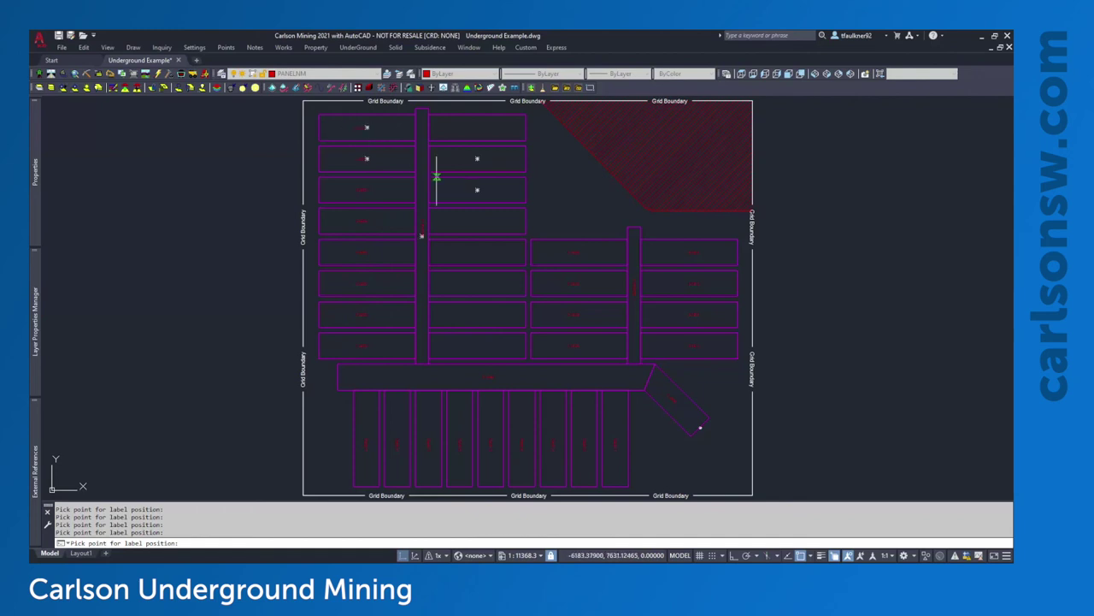
Shorten the prefix to N2, label the middle column's panels upward, and zoom out
key("Return")
key("Return")
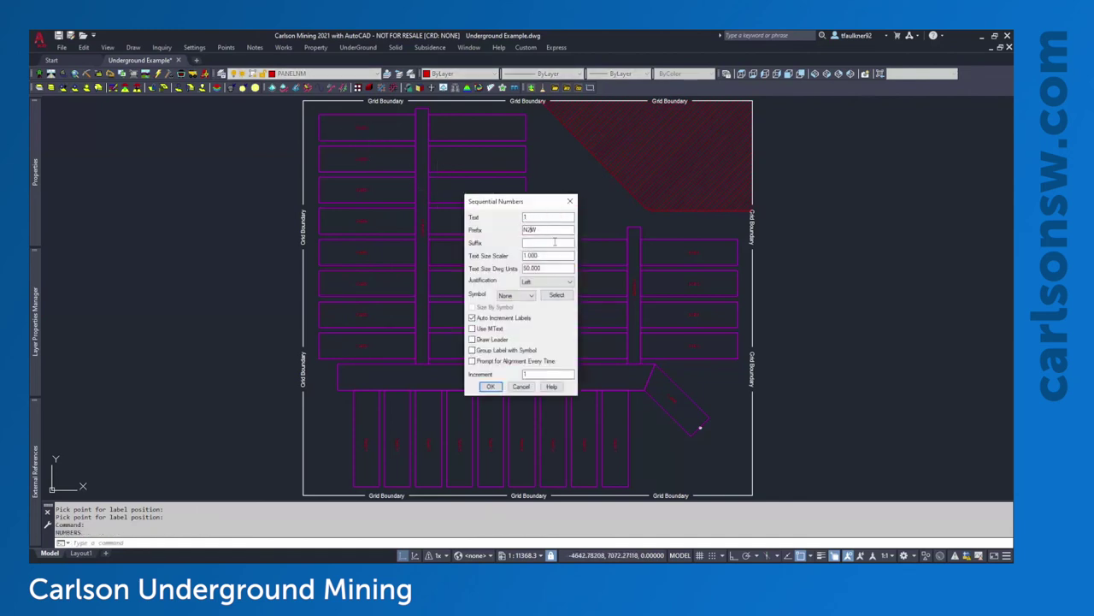
key("BackSpace")
left_click(490, 387)
left_click(477, 346)
left_click(524, 345)
left_click(477, 315)
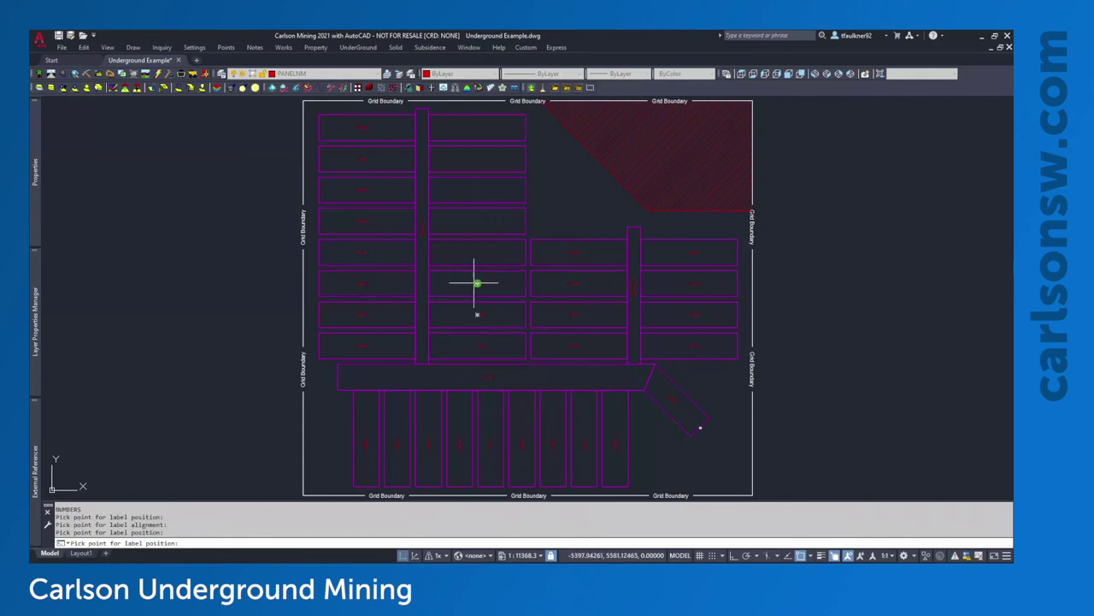
left_click(477, 283)
left_click(477, 252)
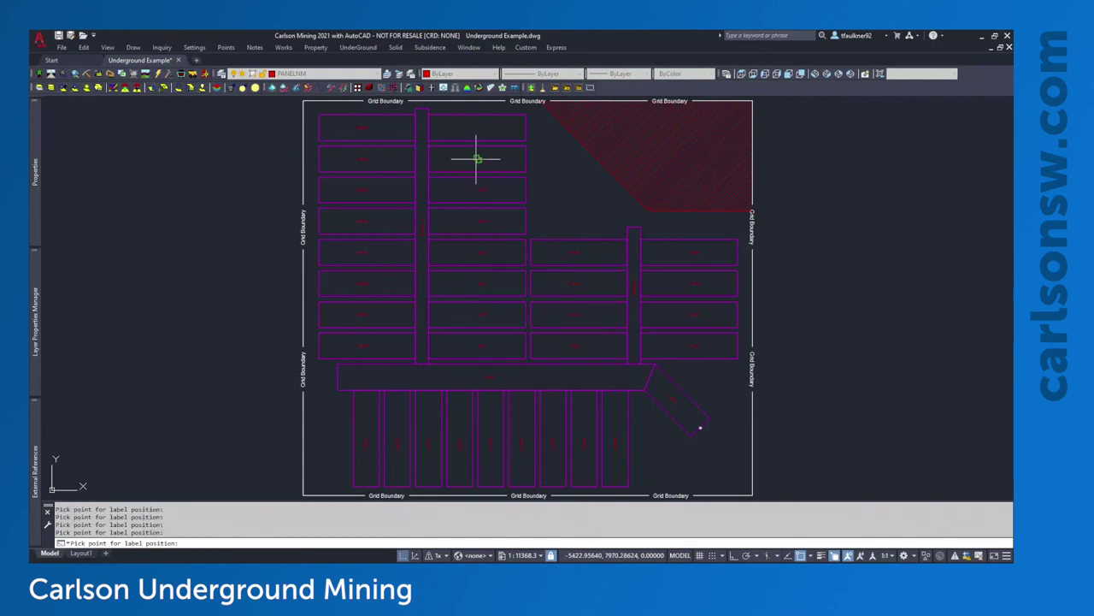
key("Return")
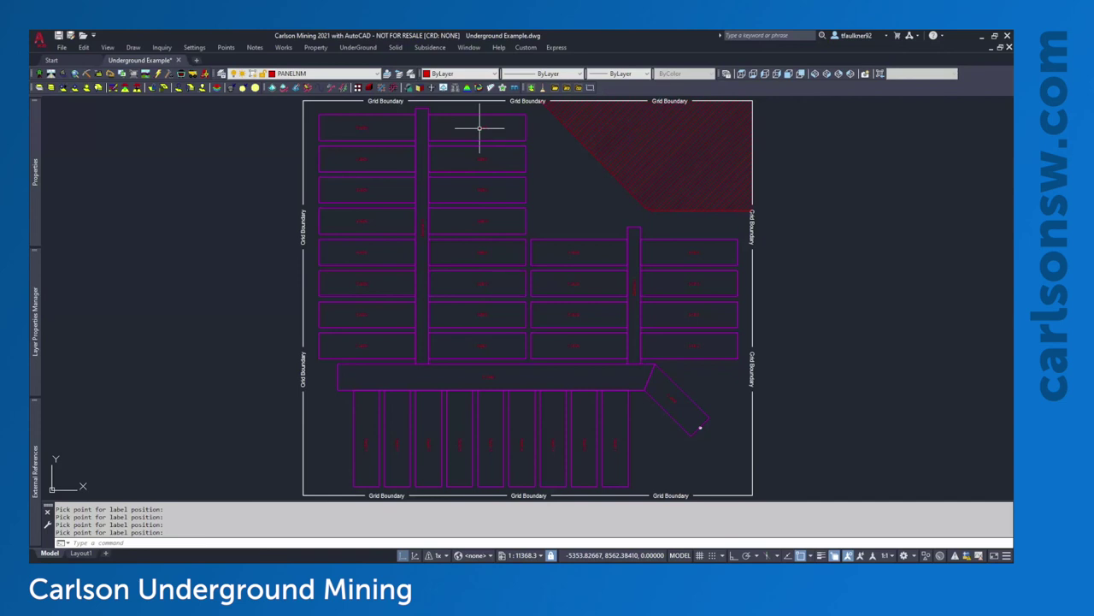
middle_click(183, 476)
middle_click(183, 476)
Zoom out until the whole grid and all Grid Boundary lines are visible
left_click(183, 477)
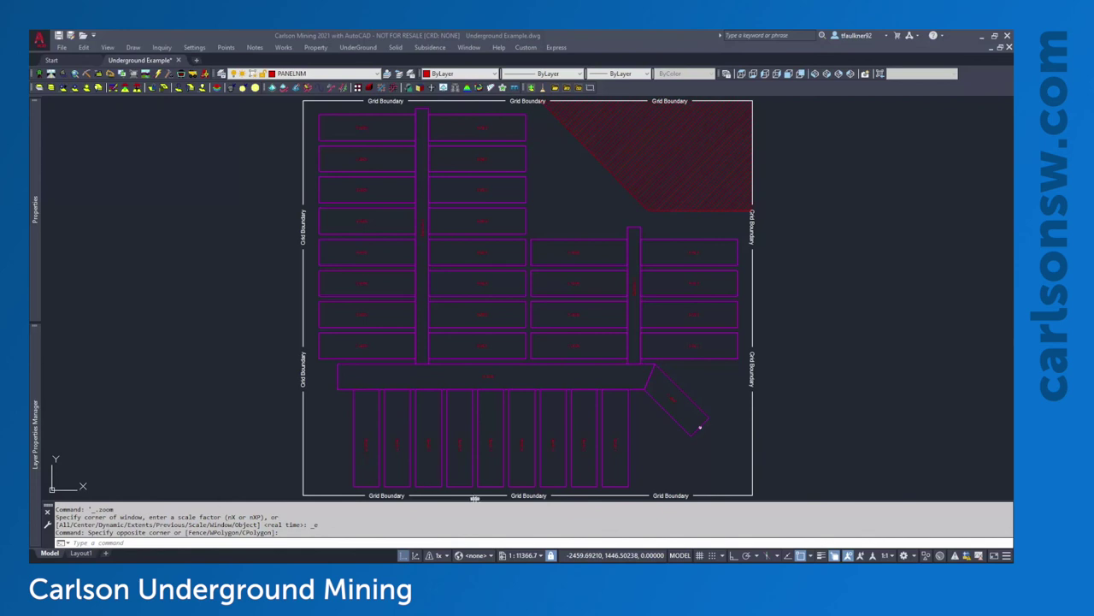
scroll(611, 450, "up", 4)
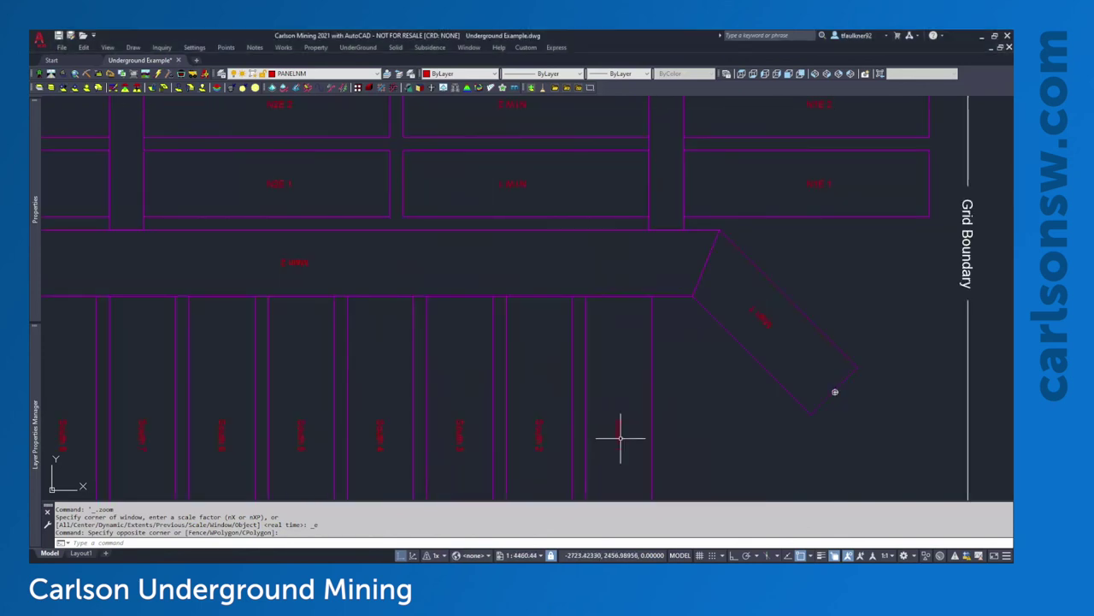
scroll(621, 438, "down", 2)
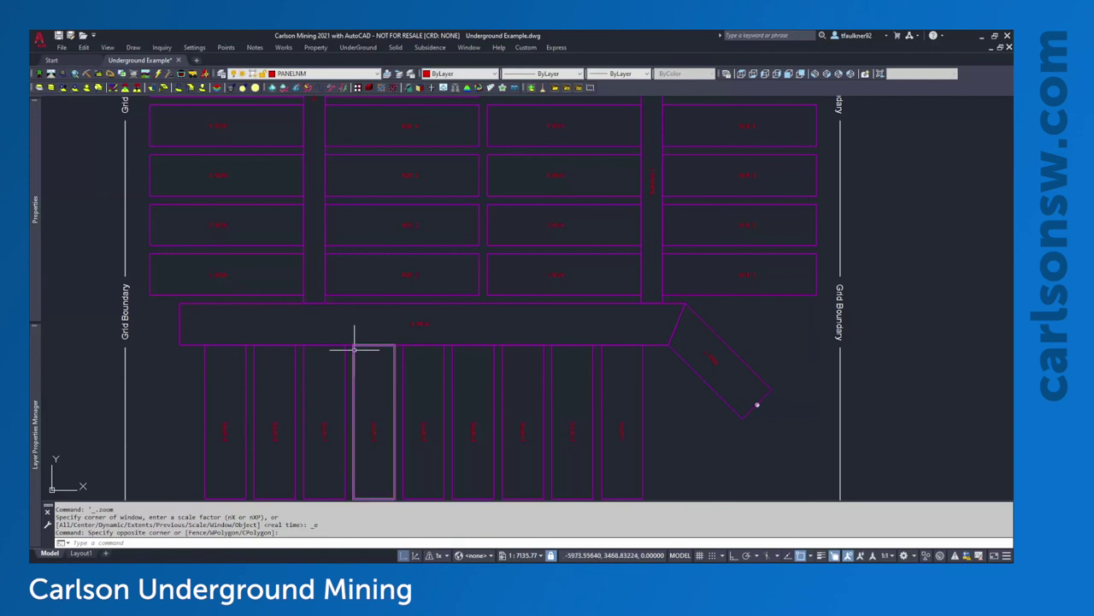
scroll(402, 342, "down", 3)
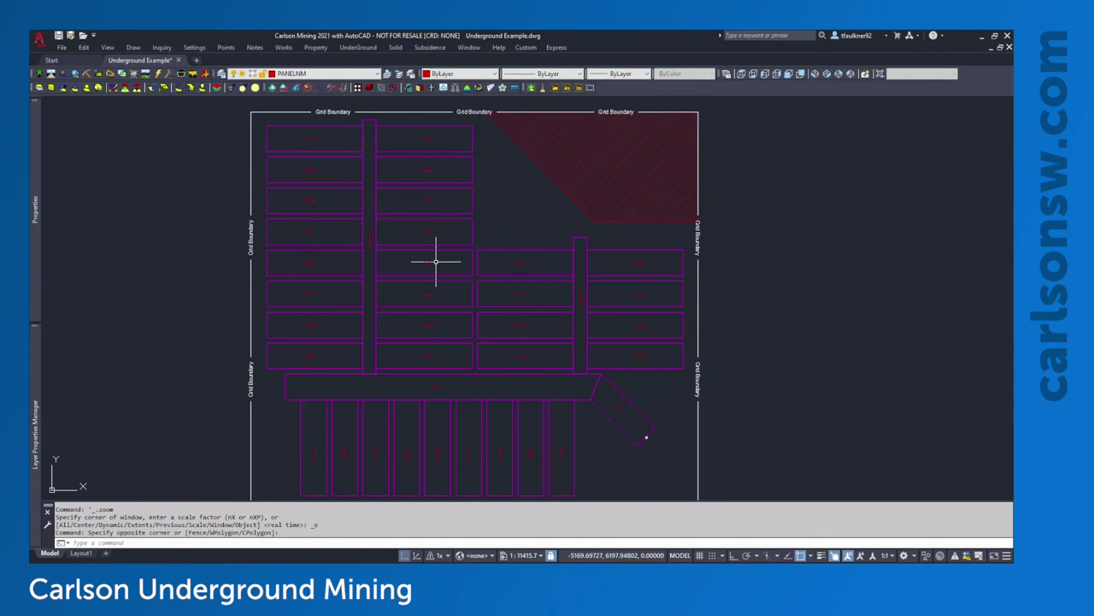
Isolate the panel label layer with LAYISO by picking one label
left_click(39, 88)
left_click(309, 138)
key("Return")
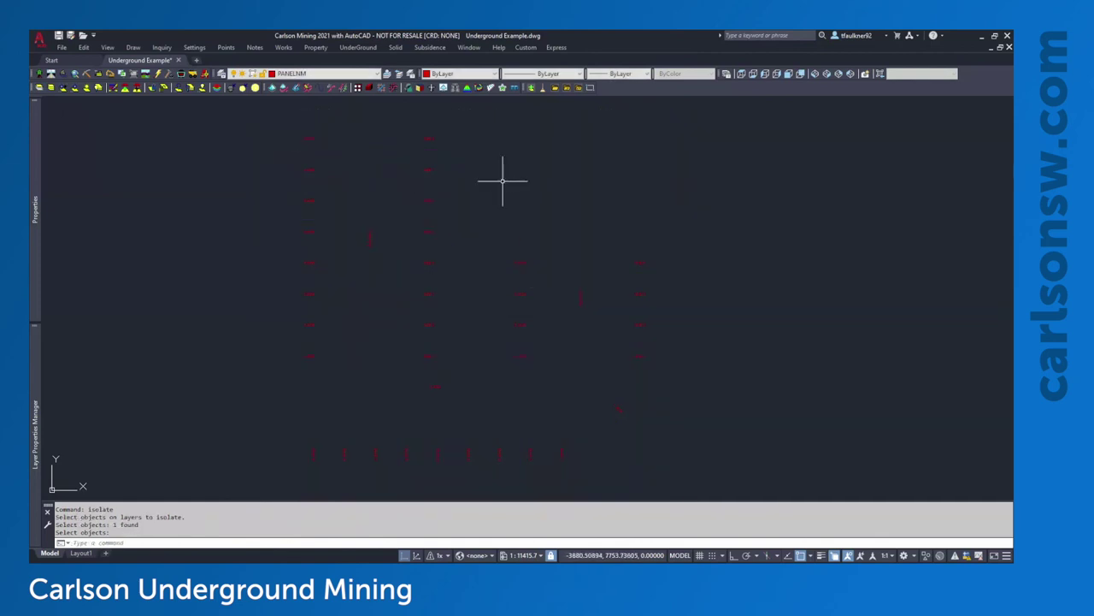
Copy all 37 labels onto the EXTRACTION layer with COPY2LAYER
type("COPYlayer")
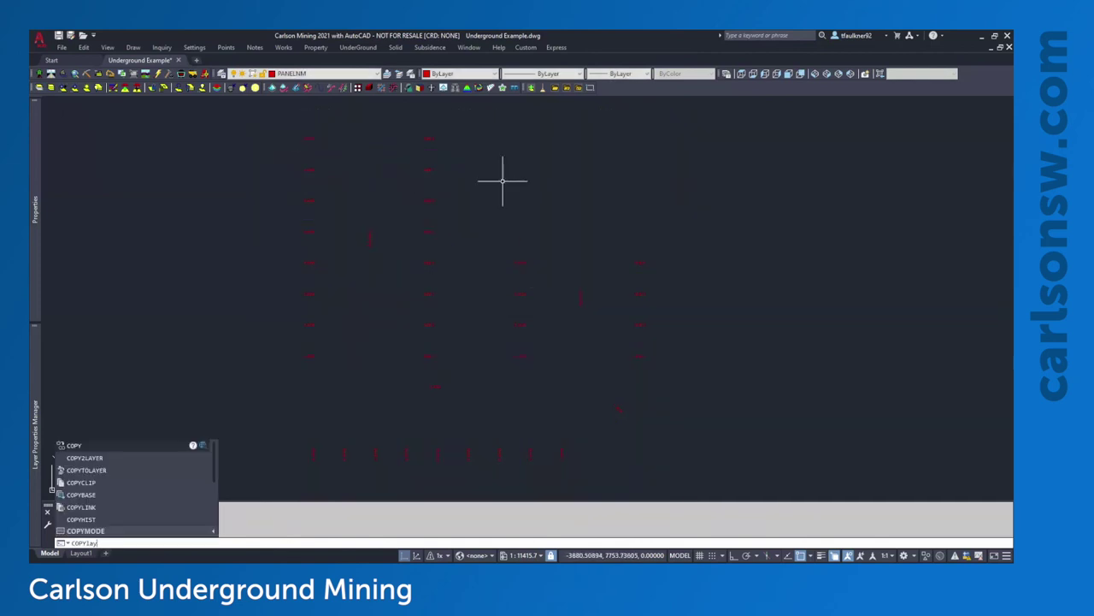
key("BackSpace")
key("BackSpace")
key("BackSpace")
key("BackSpace")
key("BackSpace")
type("2l")
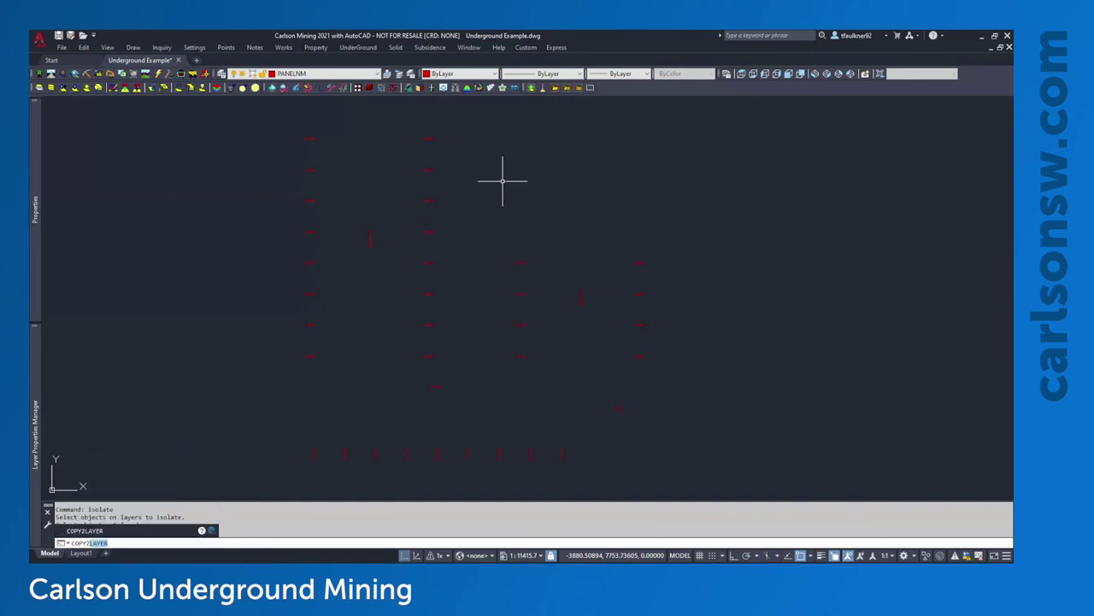
type("ayer")
key("Return")
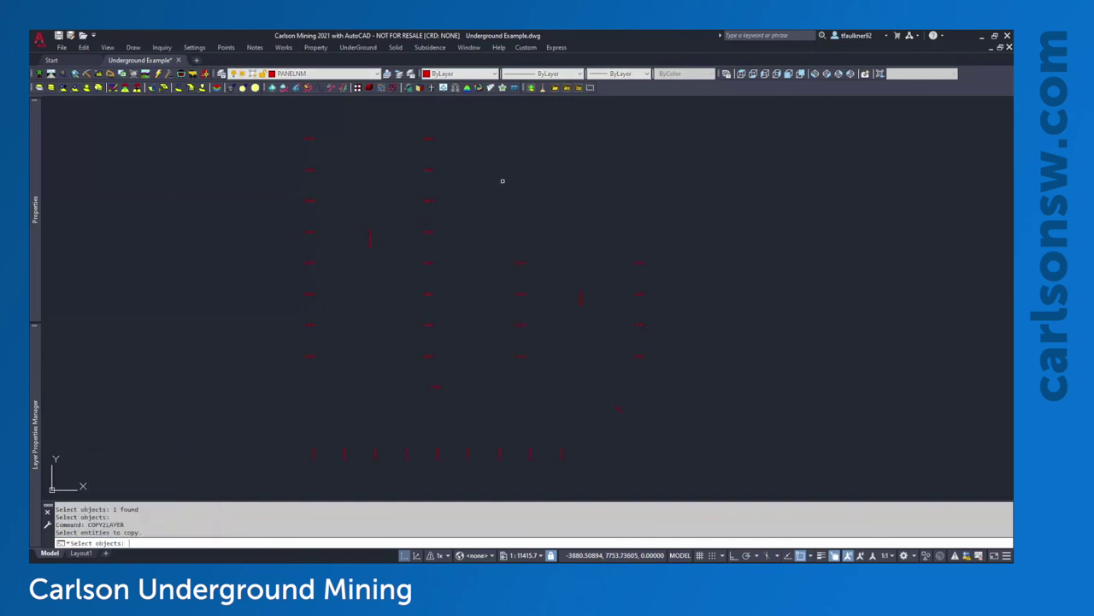
left_click(262, 121)
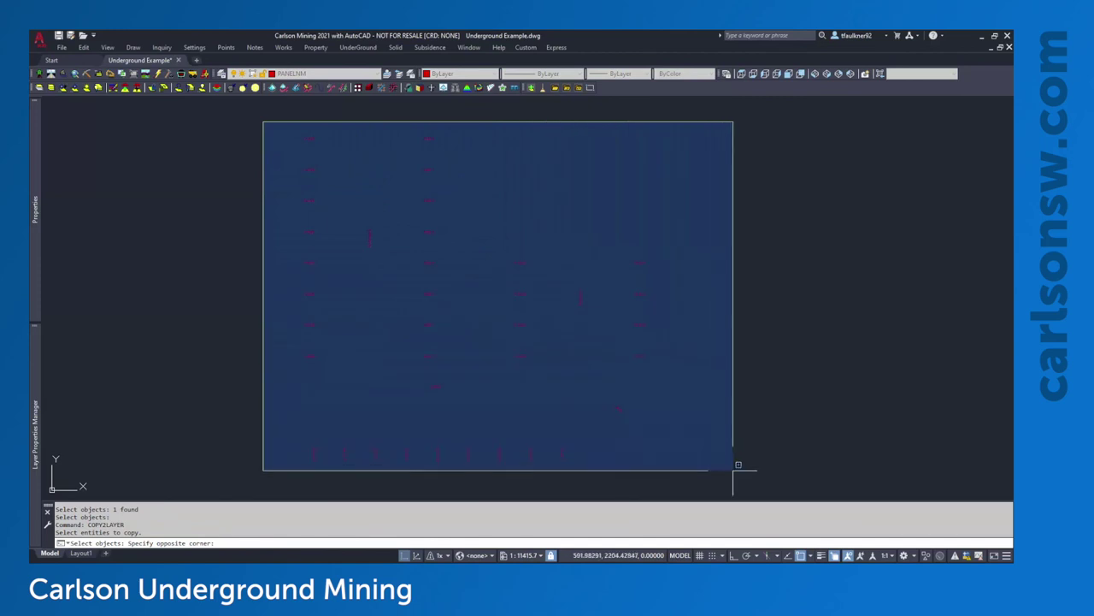
left_click(732, 470)
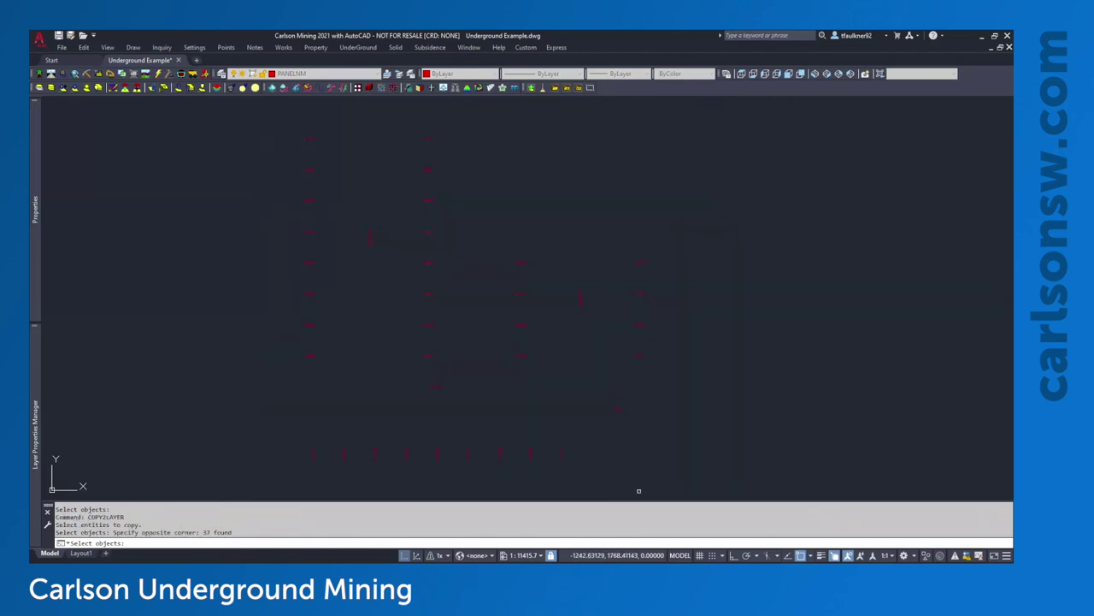
key("Return")
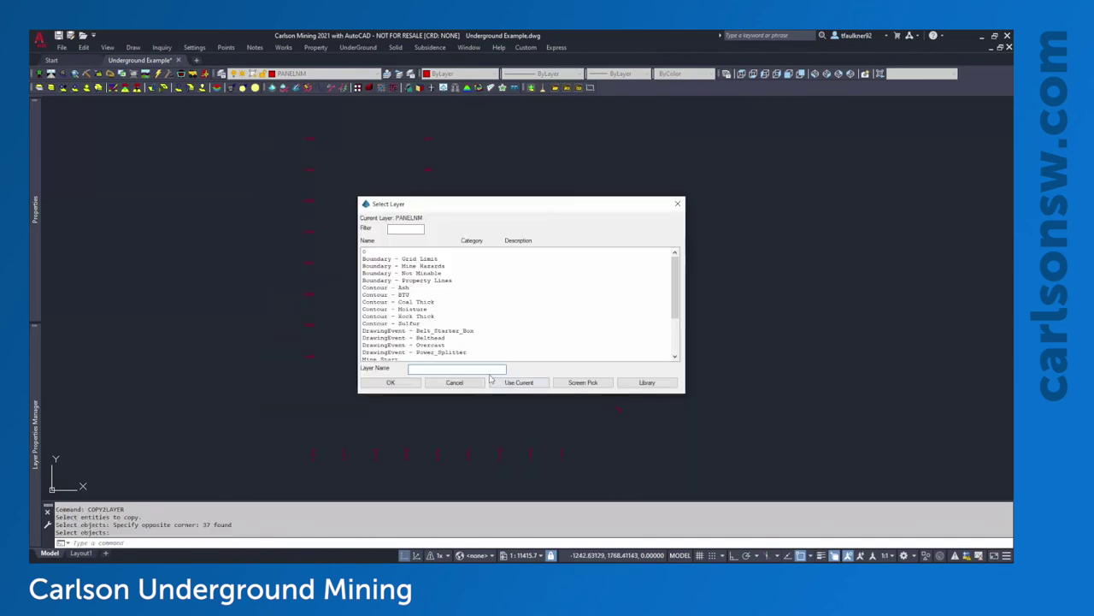
type("EXTRACTION")
left_click(391, 382)
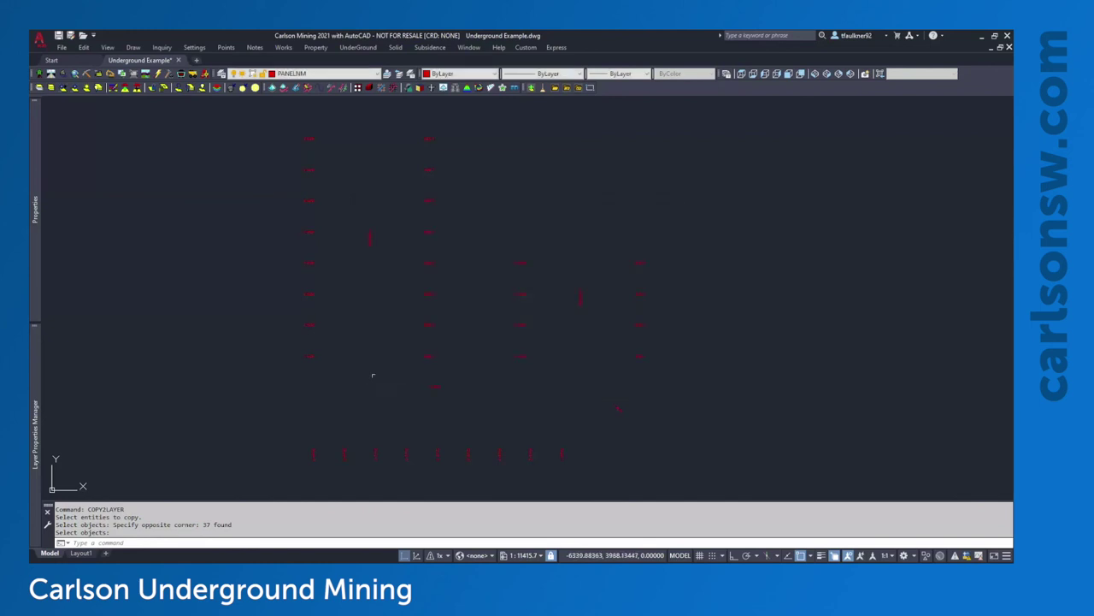
Colour the EXTRACTION layer blue and make it the current layer
mouse_move(35, 432)
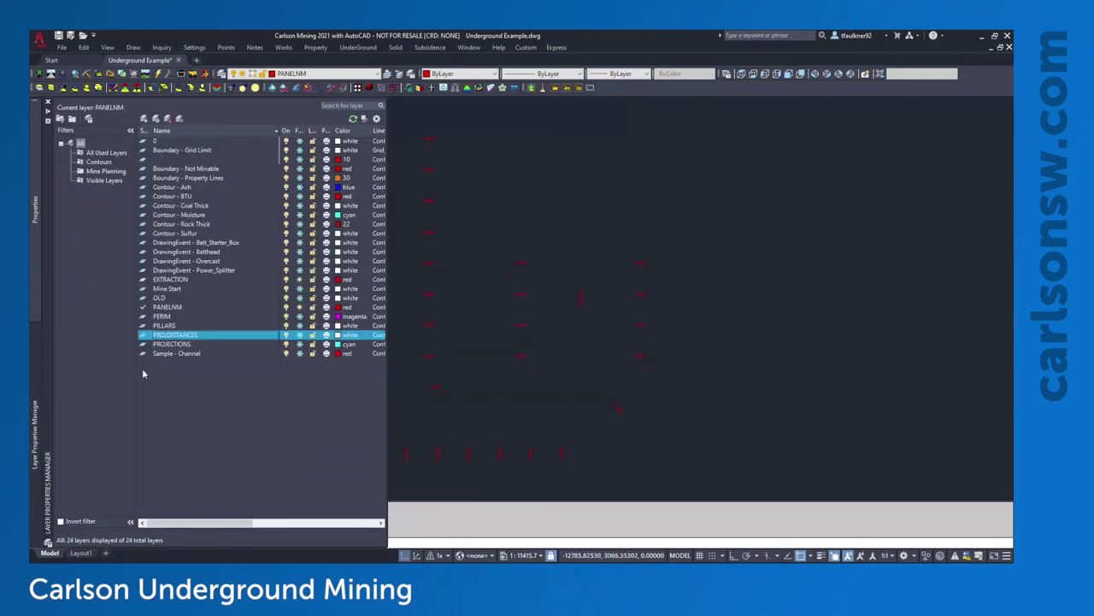
left_click(176, 281)
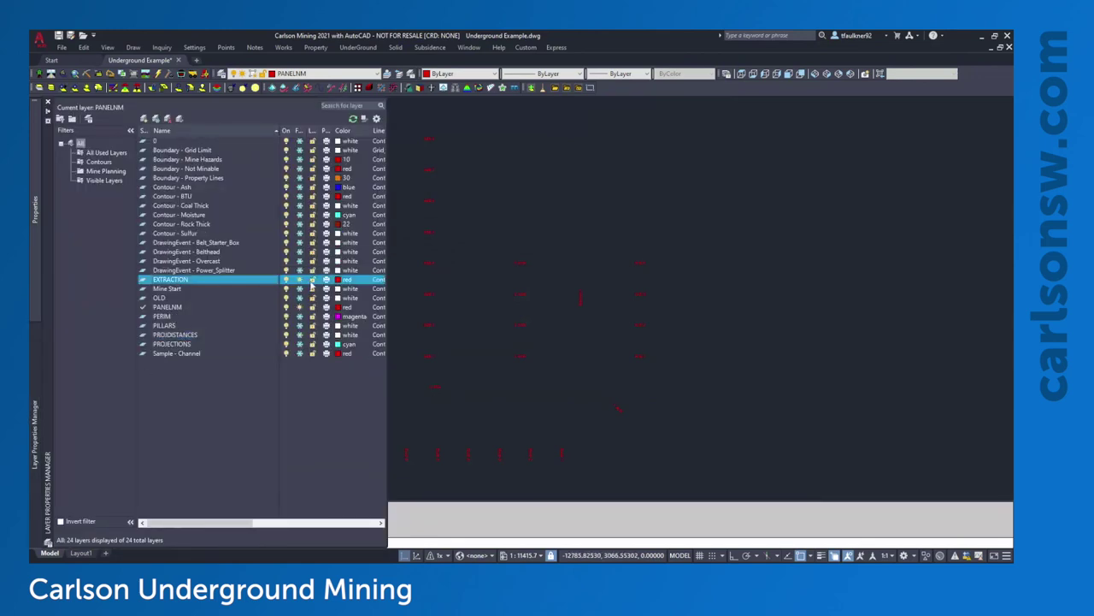
left_click(341, 280)
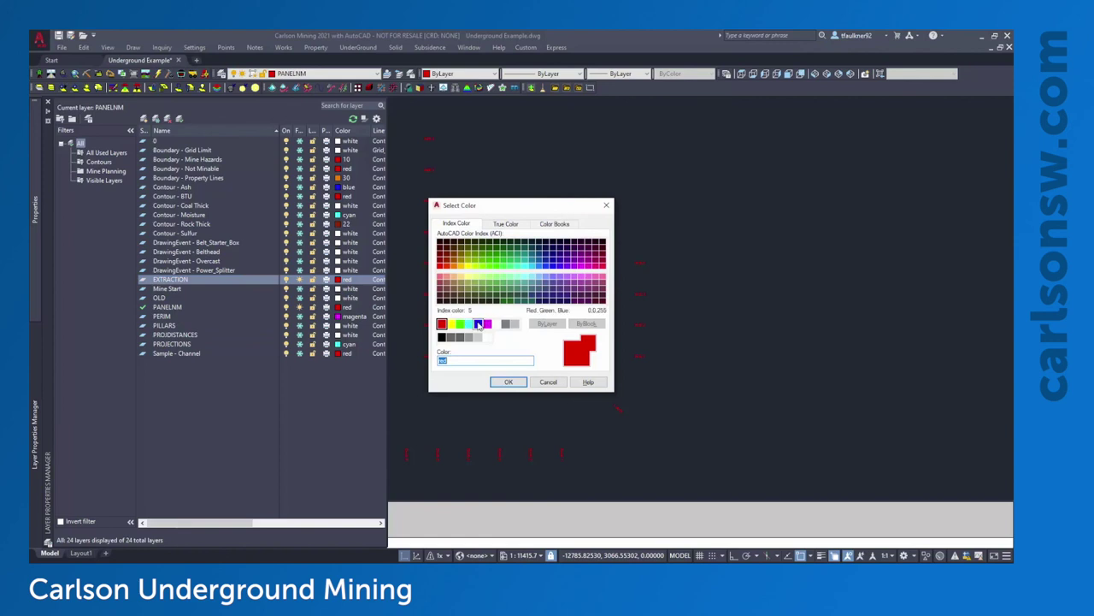
left_click(478, 323)
left_click(508, 381)
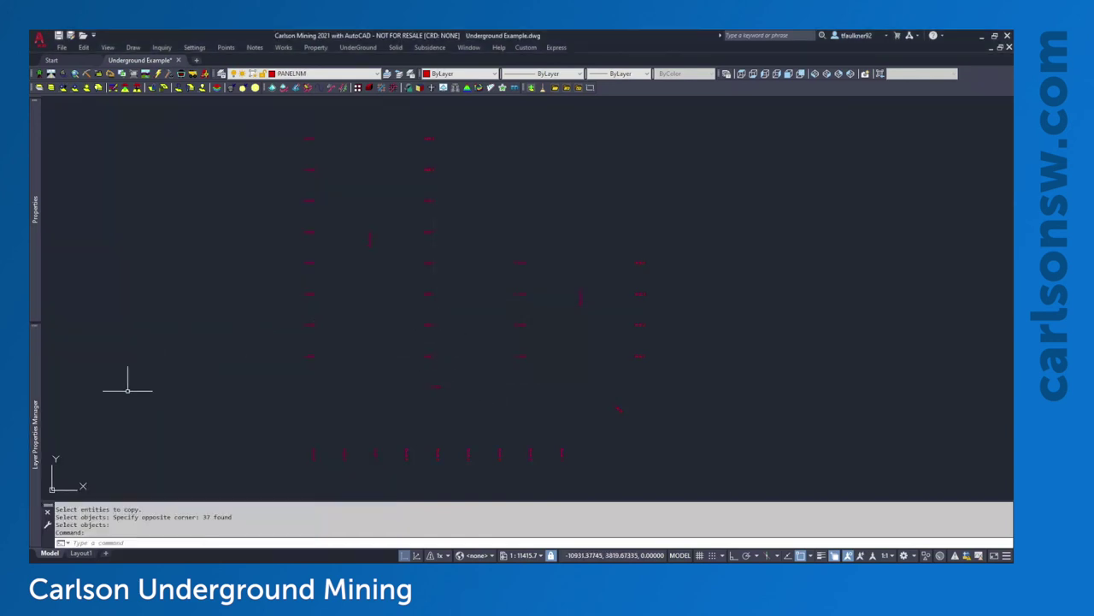
mouse_move(38, 419)
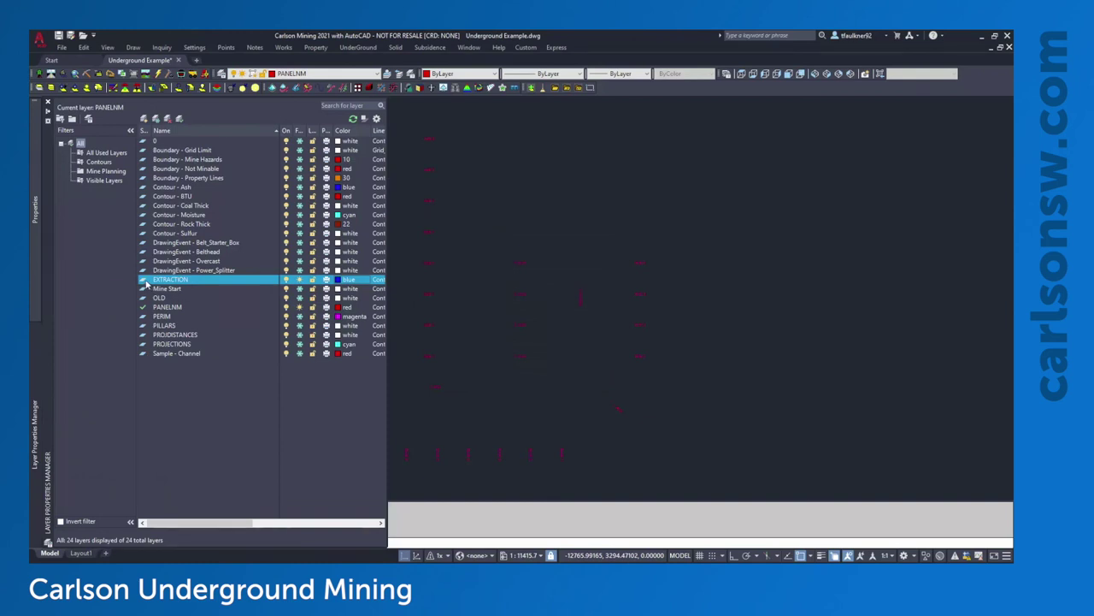
double_click(145, 279)
Pick PANELNM in the layer list and start window-selecting labels near N2E 2
left_click(177, 308)
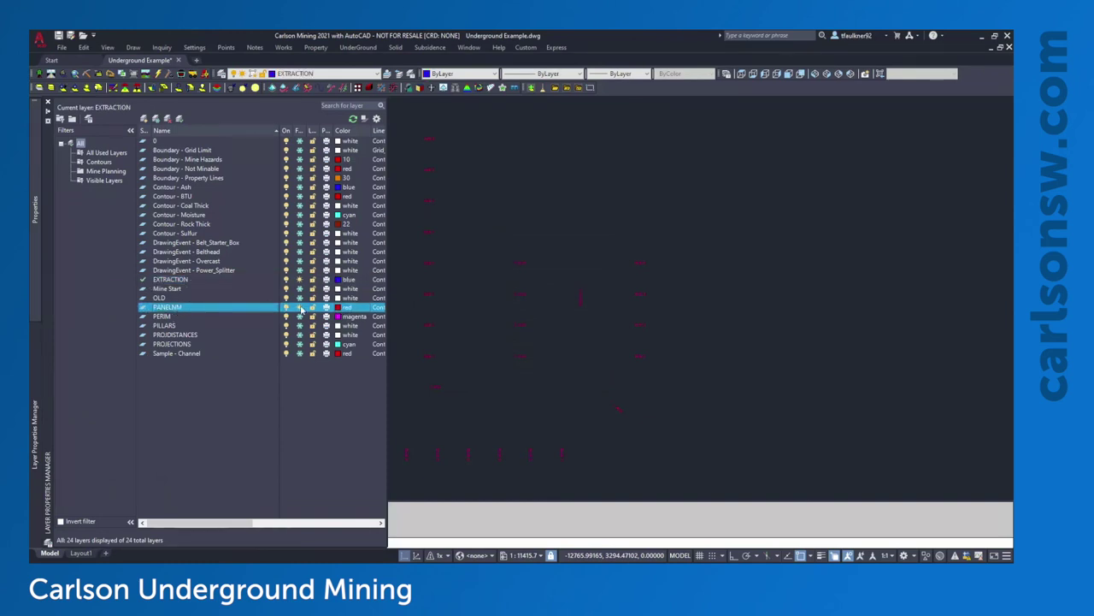
scroll(488, 327, "up", 2)
scroll(452, 328, "up", 8)
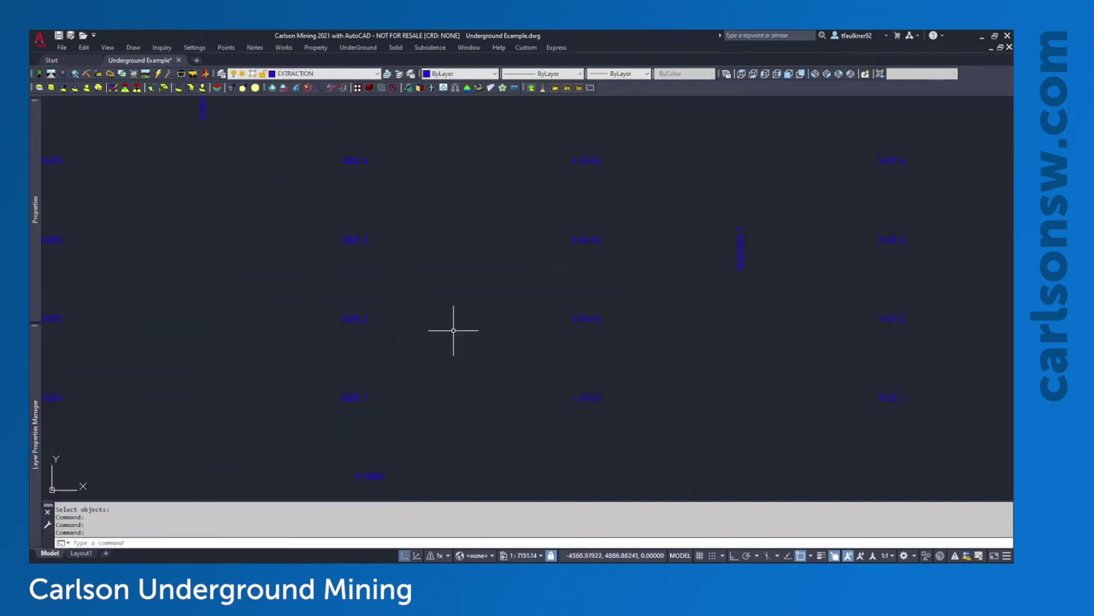
left_click(359, 291)
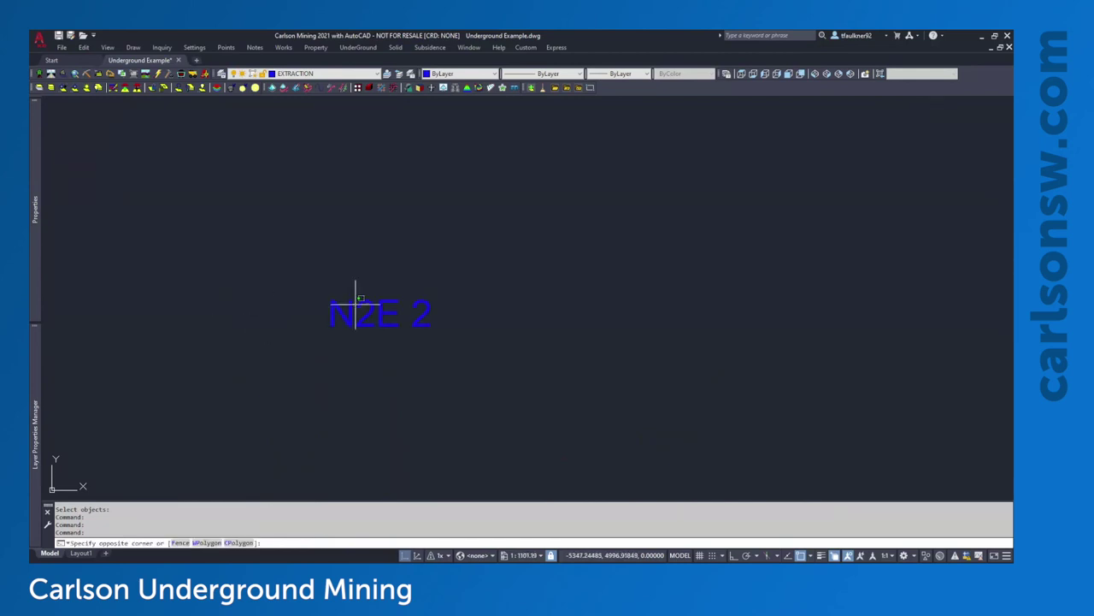
left_click(350, 291)
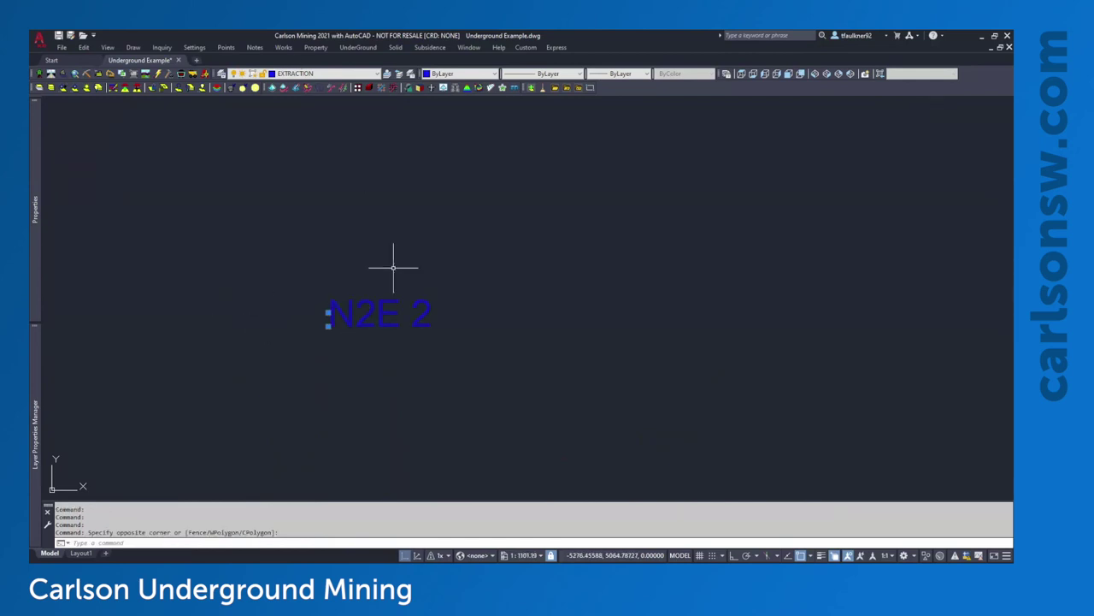
scroll(393, 269, "down", 10)
key("Escape")
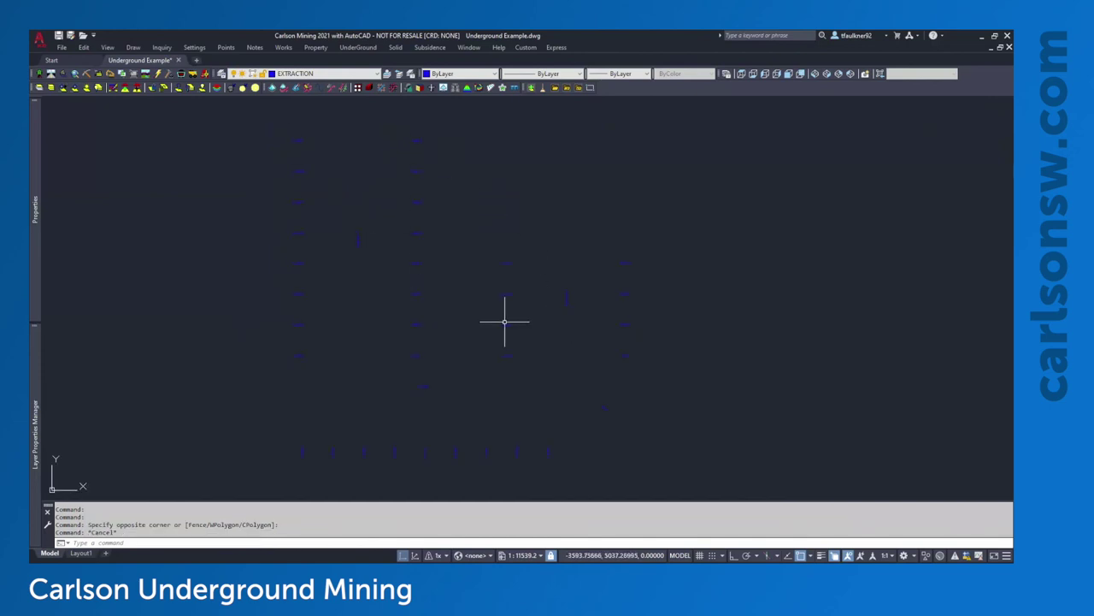
left_click(564, 231)
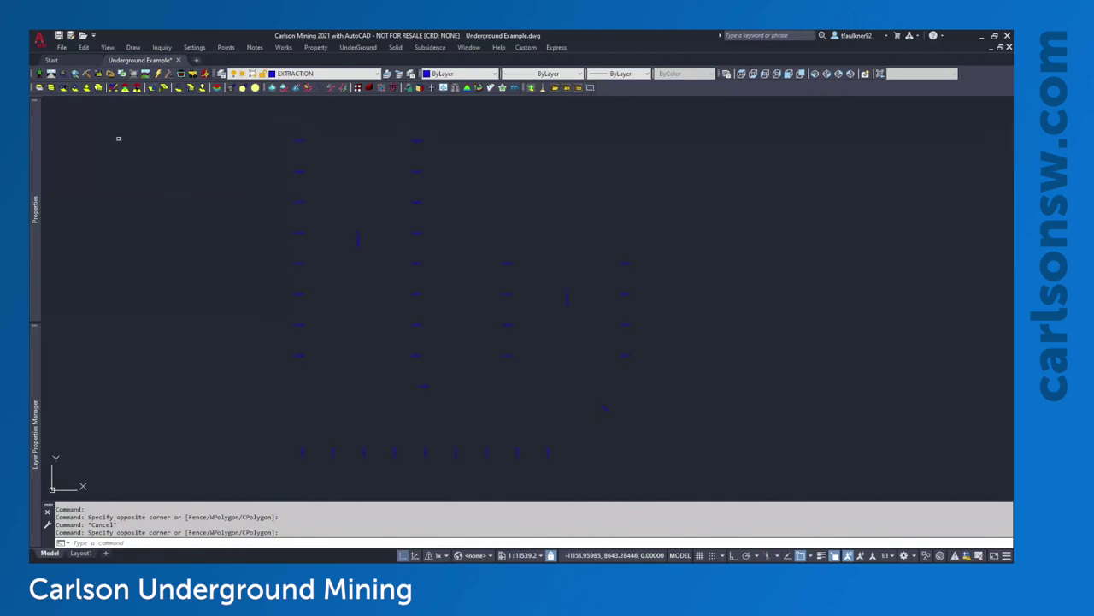
left_click(85, 48)
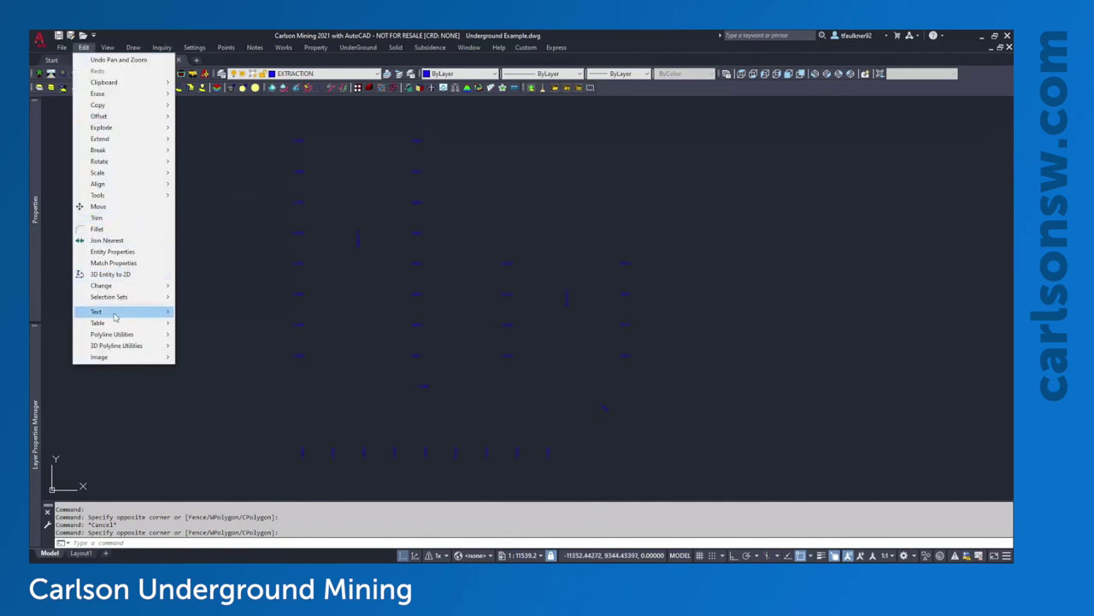
In Find and Replace, set Find what to * and Replace with to 0.5733
mouse_move(112, 313)
left_click(219, 318)
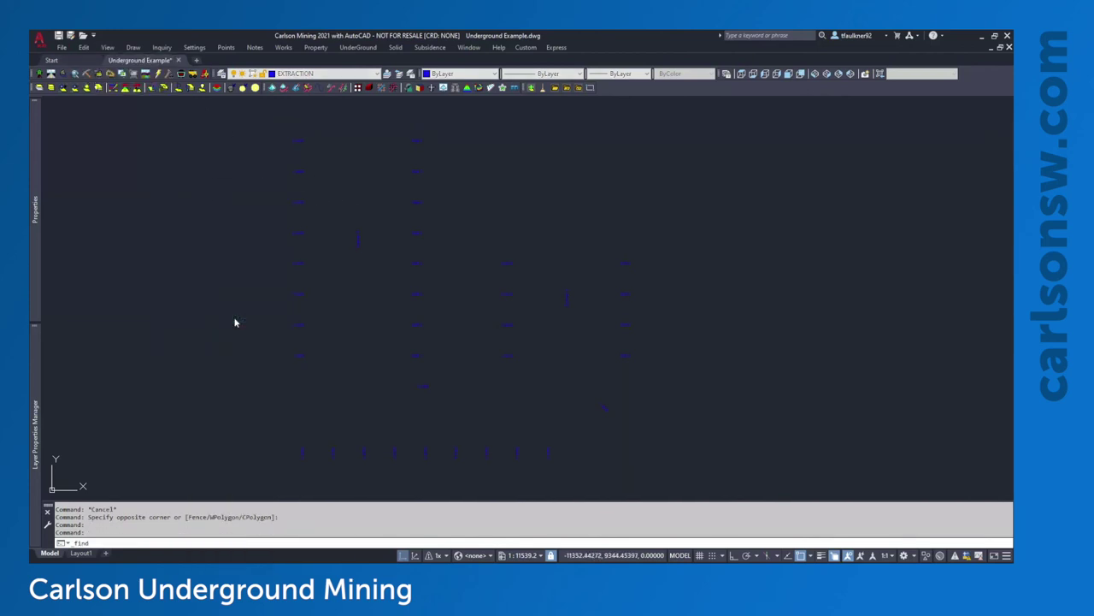
left_click_drag(467, 251, 708, 156)
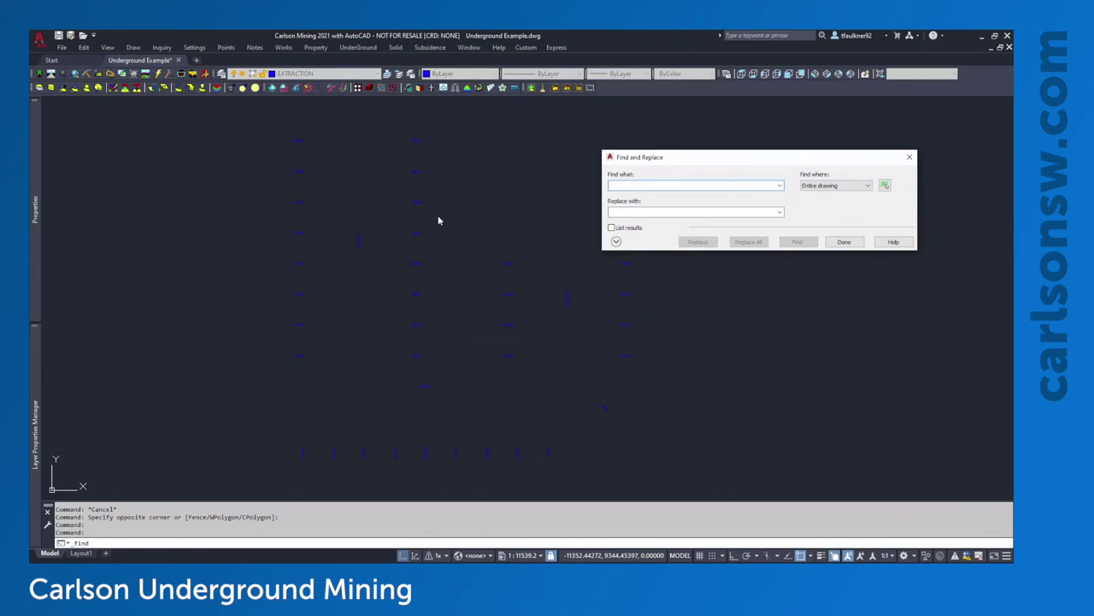
left_click(617, 242)
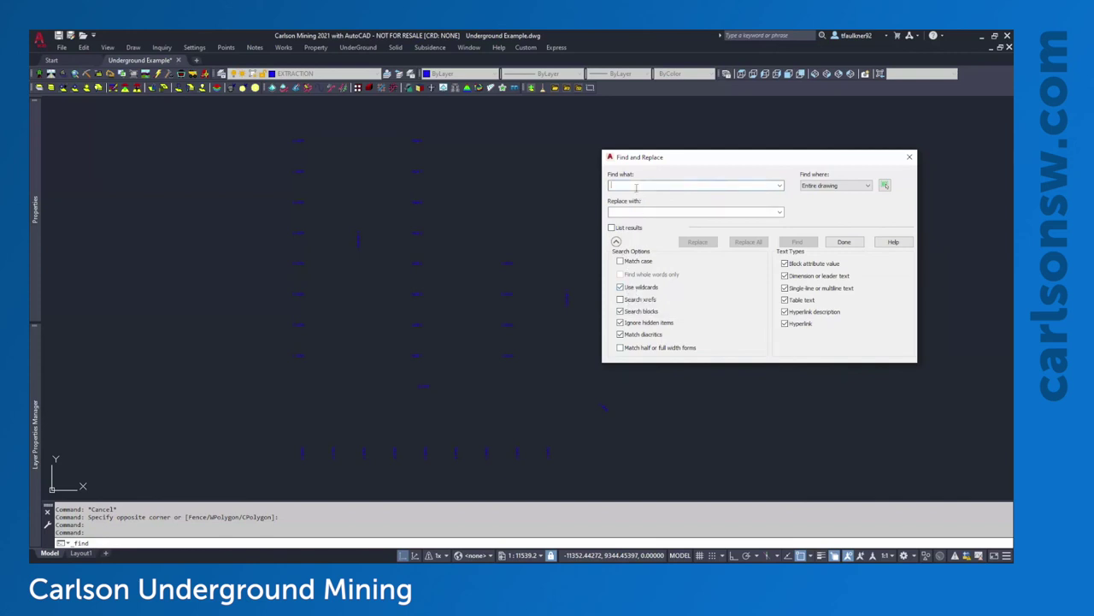
type("*")
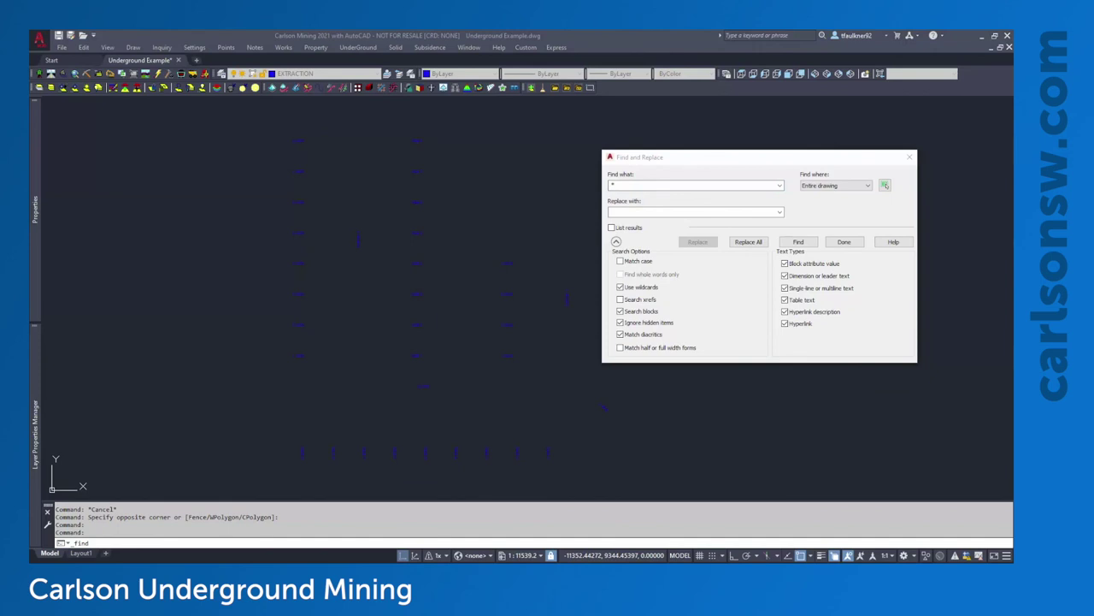
left_click(675, 212)
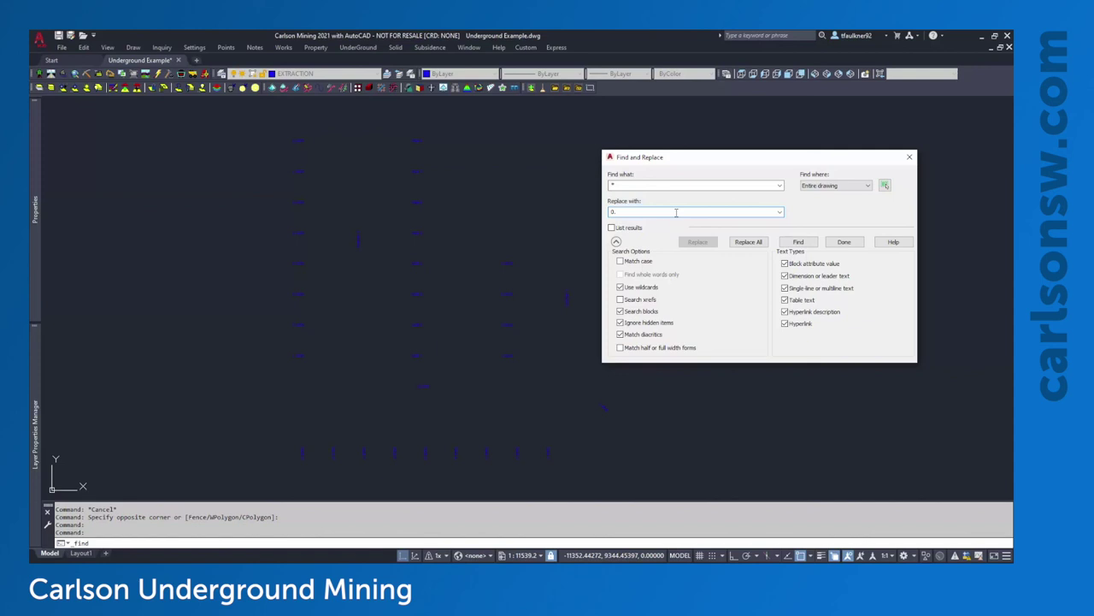
type("27")
key("BackSpace")
key("BackSpace")
type("5733")
Window-select the 37 blue labels, replace all with 0.5733, and close the dialog
left_click(886, 185)
left_click(249, 122)
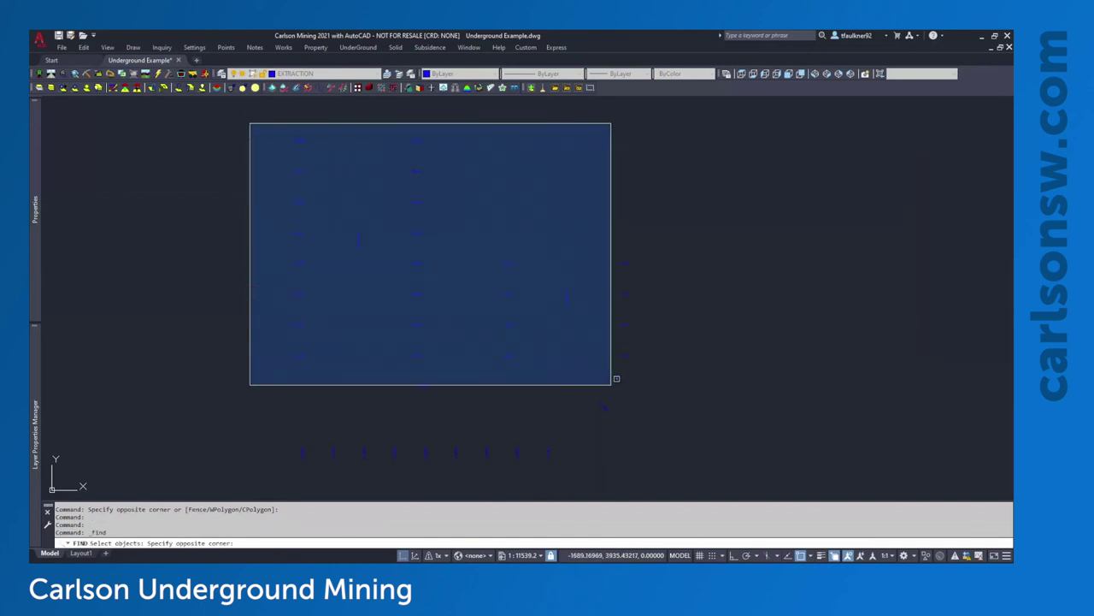
left_click(736, 481)
key("Return")
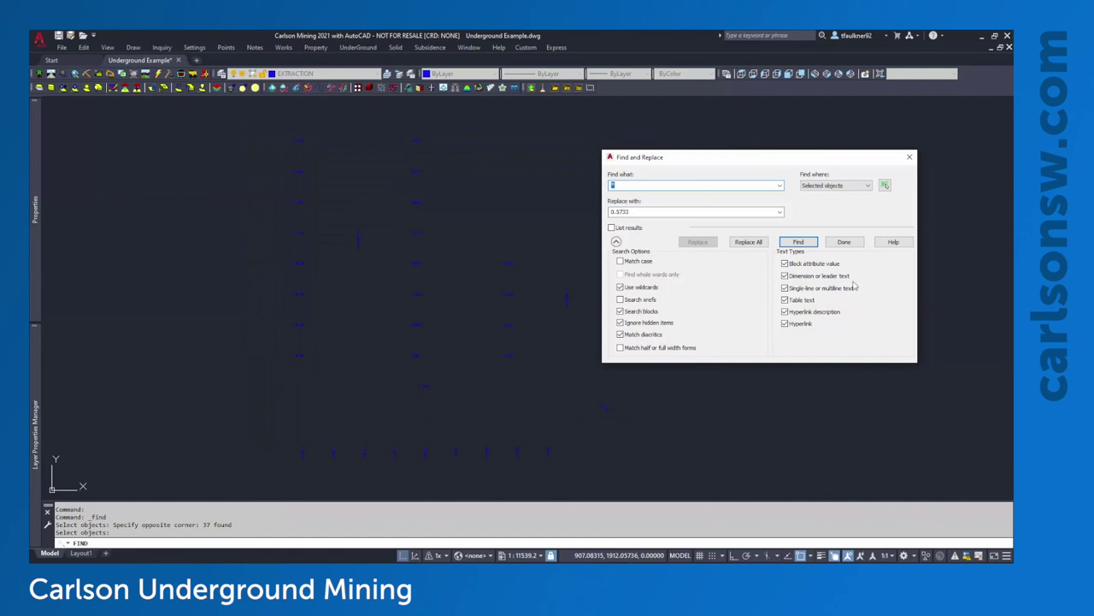
left_click(749, 242)
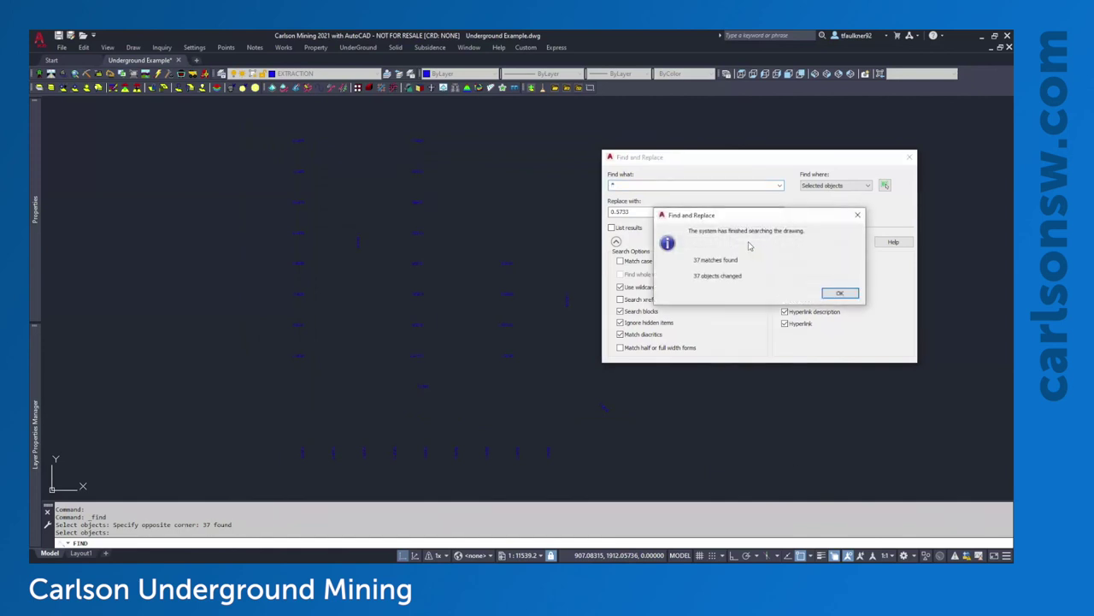
left_click(840, 294)
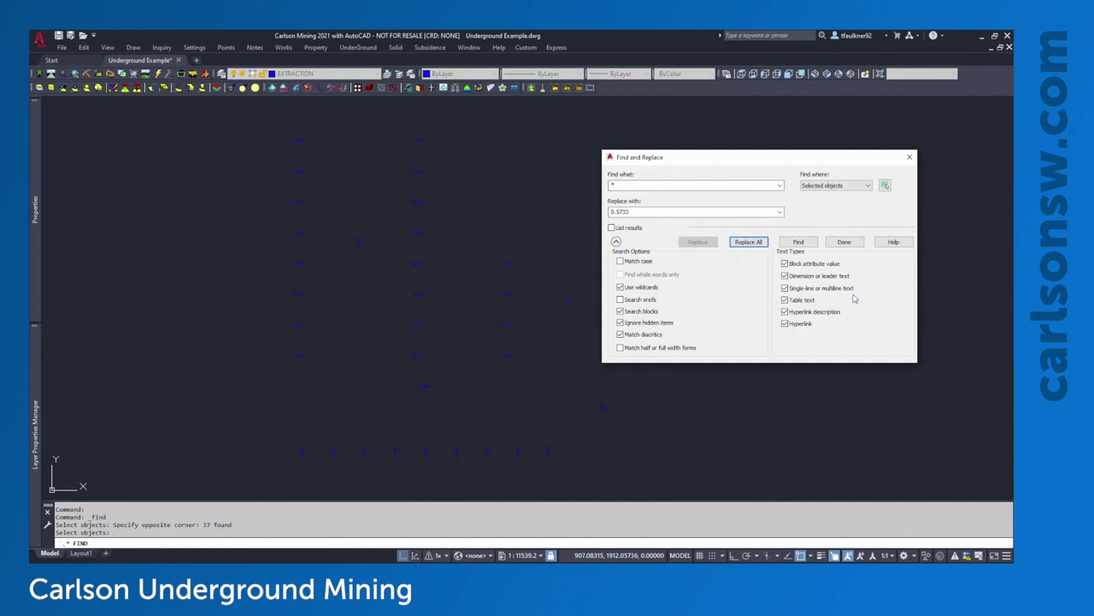
left_click(910, 157)
scroll(909, 159, "up", 5)
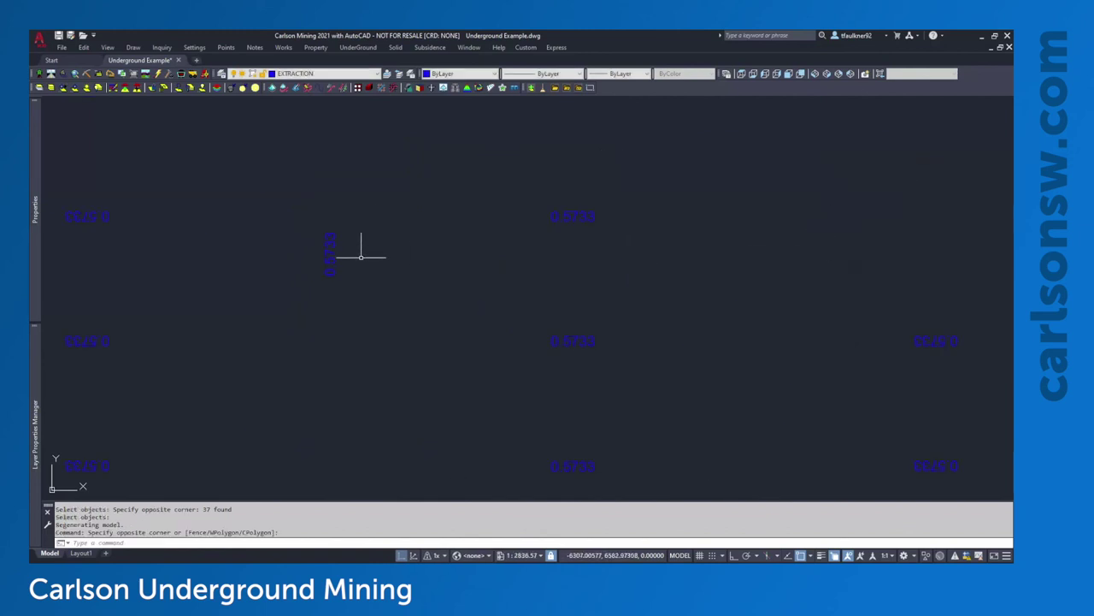
Pan across the labels, window-select a single label, then cancel the selection
scroll(360, 256, "up", 2)
middle_click_drag(733, 203, 653, 195)
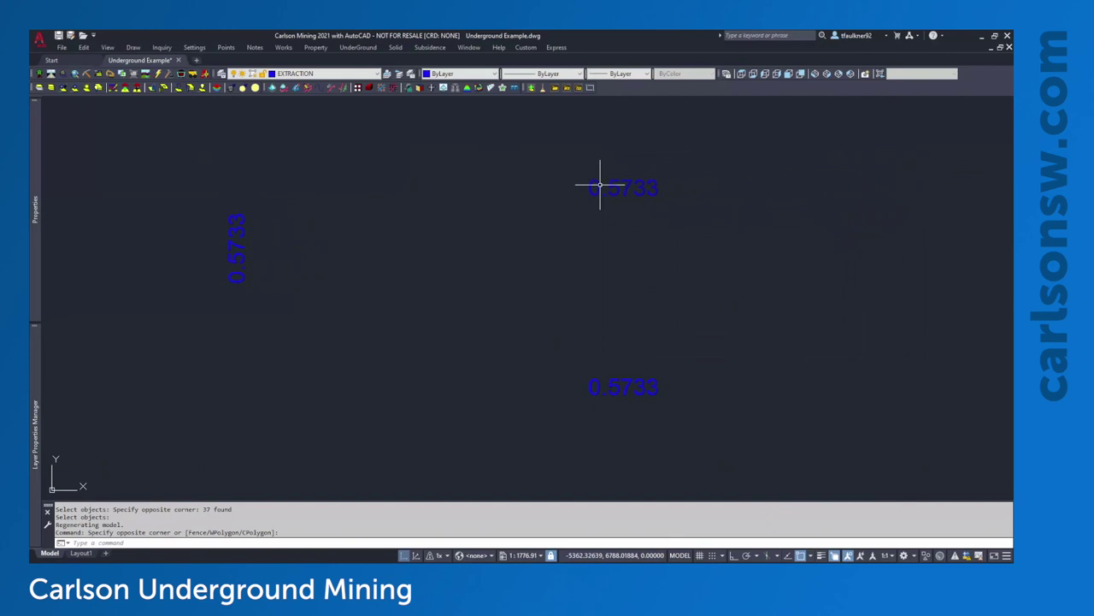
scroll(299, 231, "down", 6)
left_click(265, 249)
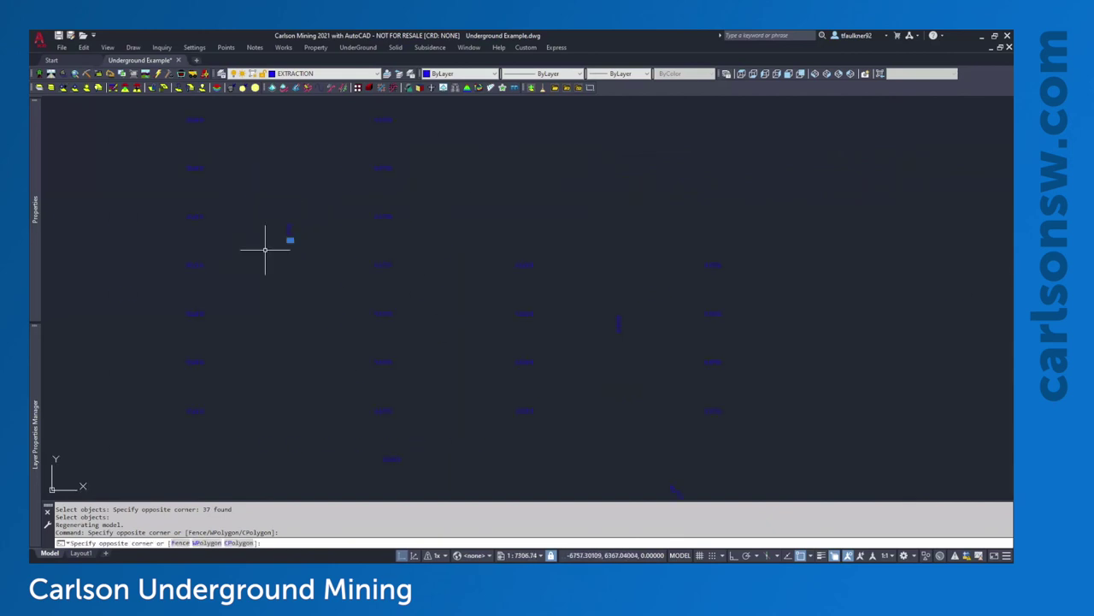
left_click(267, 249)
left_click(637, 286)
left_click(599, 366)
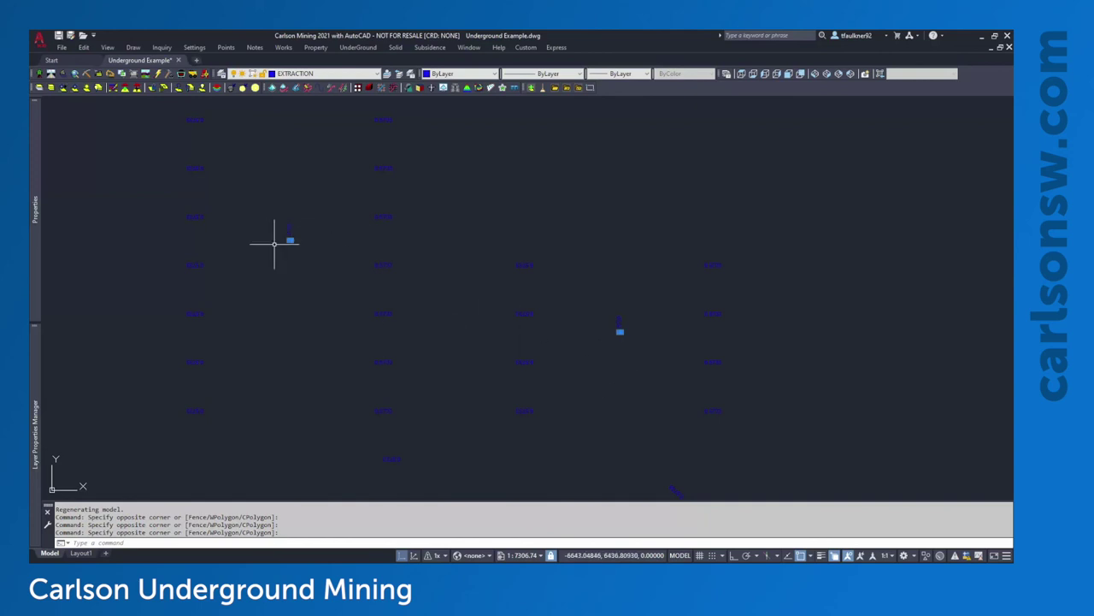
scroll(274, 244, "up", 5)
key("Escape")
Change the first vertical label from 0.5733 to 0.5897
left_click(326, 186)
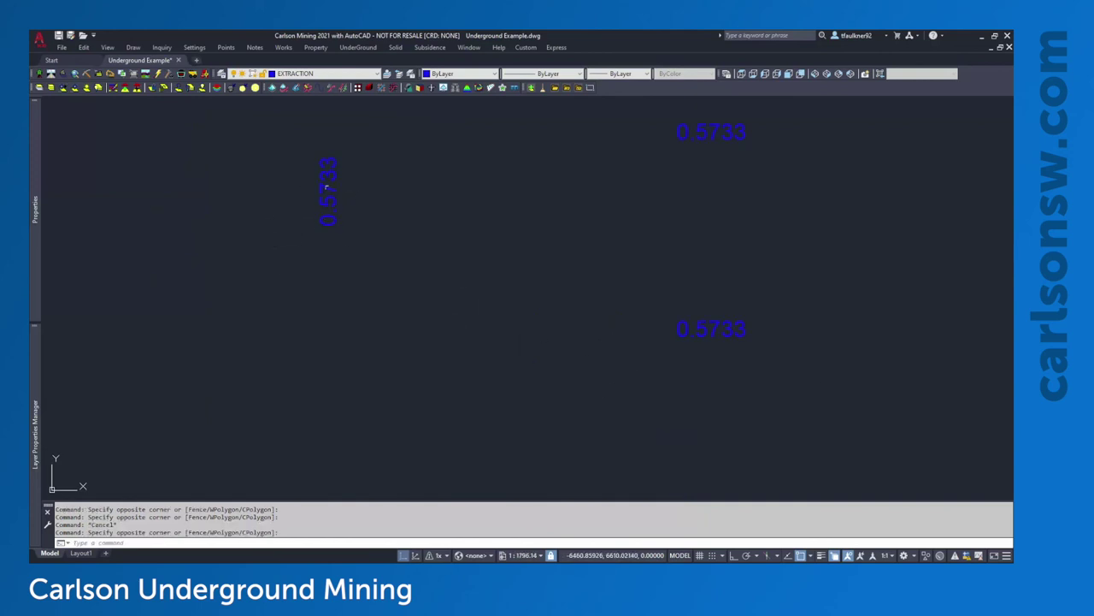
double_click(326, 186)
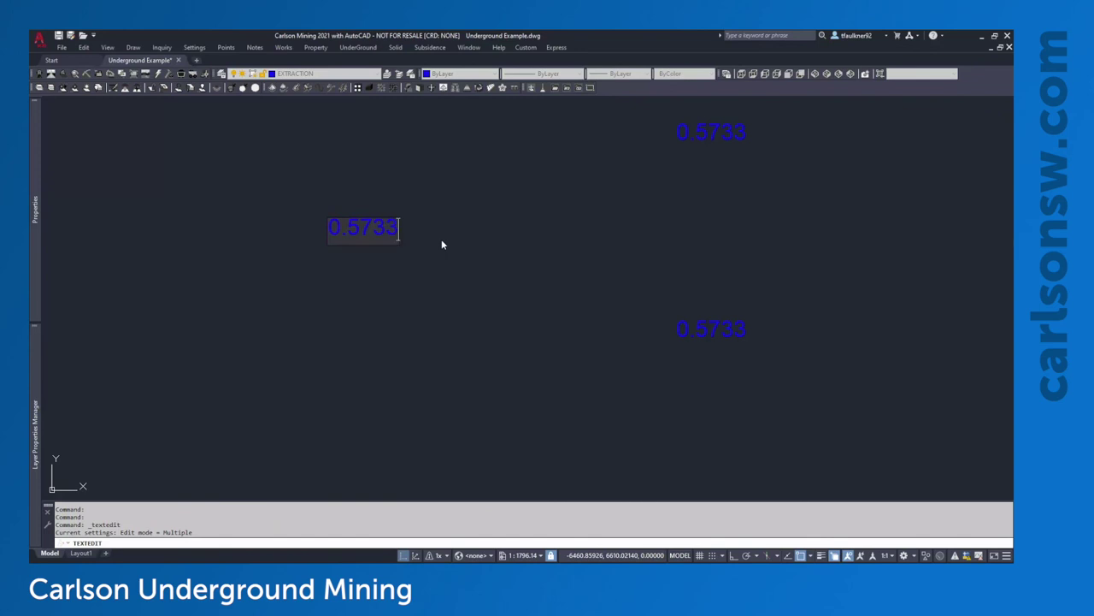
key("BackSpace")
key("BackSpace")
key("BackSpace")
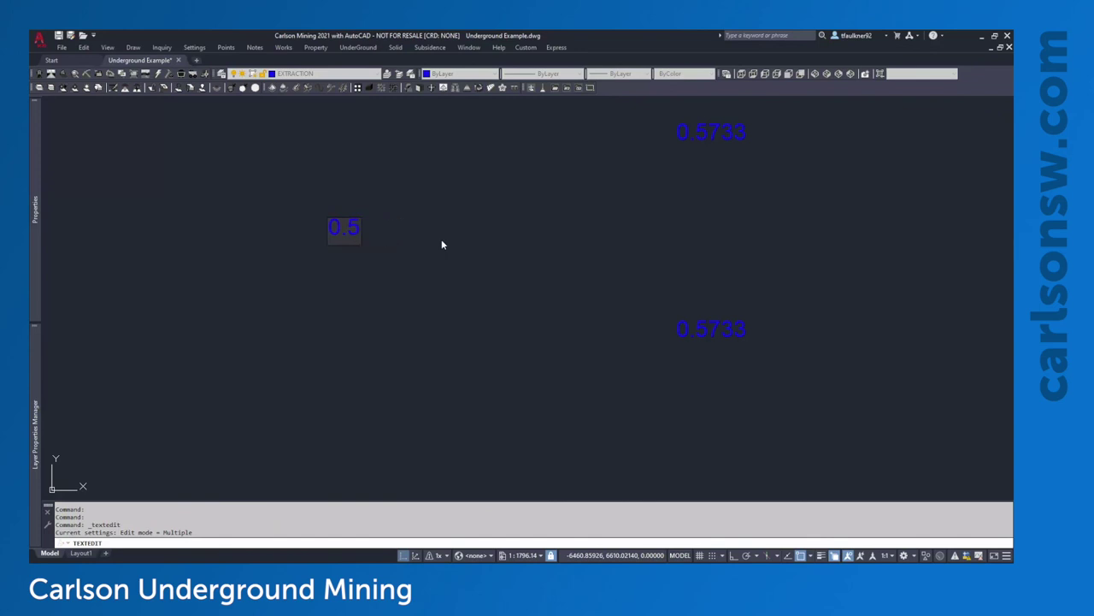
type("897")
key("Return")
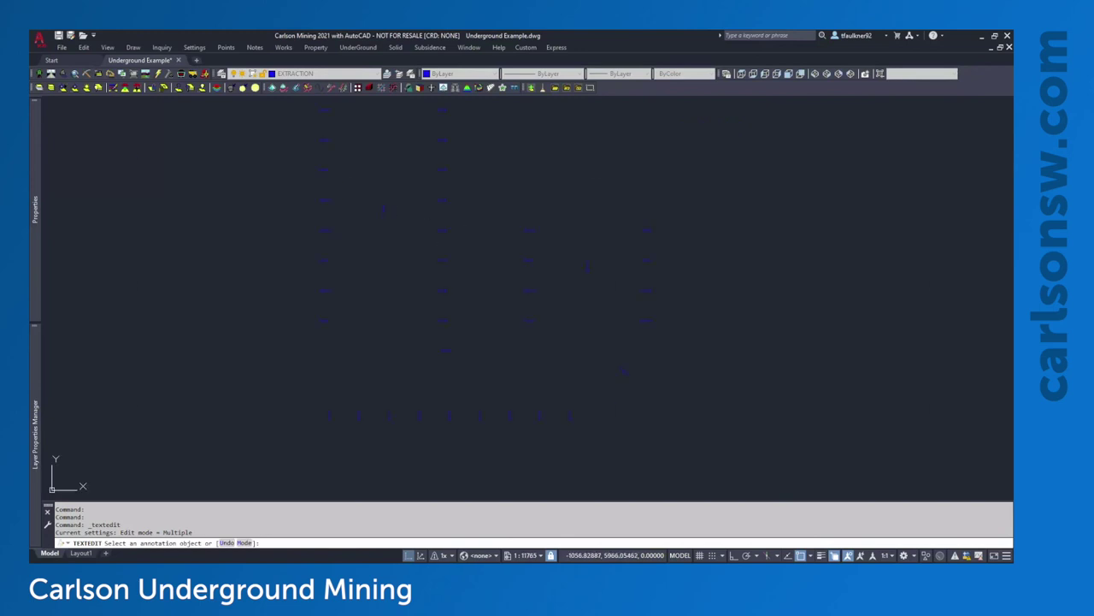
scroll(467, 225, "down", 5)
scroll(574, 264, "up", 5)
Change a second vertical label to 0.5897 and end TEXTEDIT
left_click(631, 272)
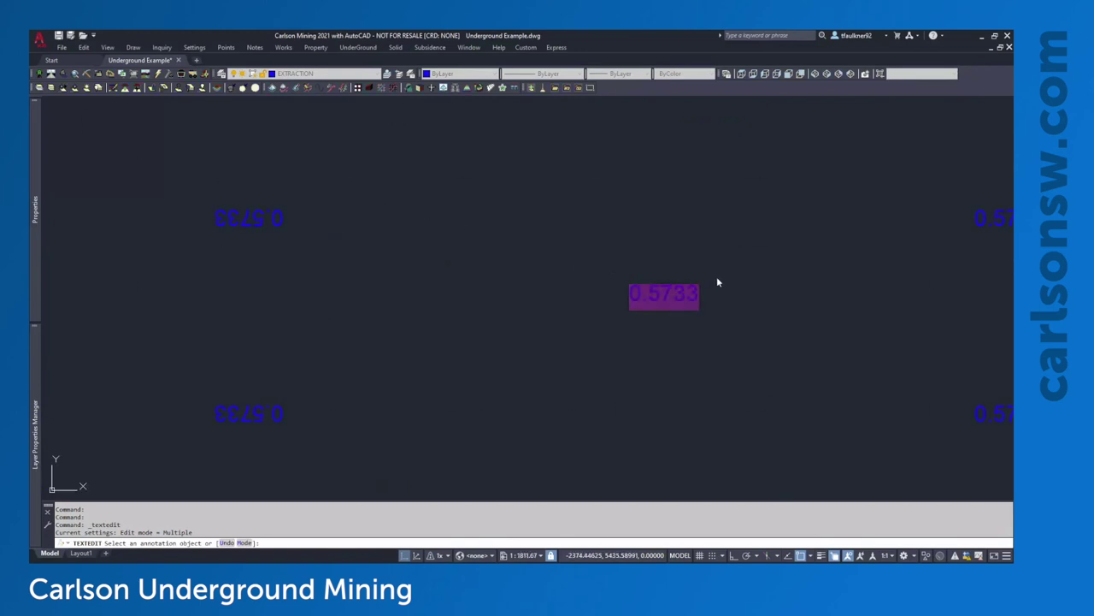
key("End")
key("BackSpace")
key("BackSpace")
key("BackSpace")
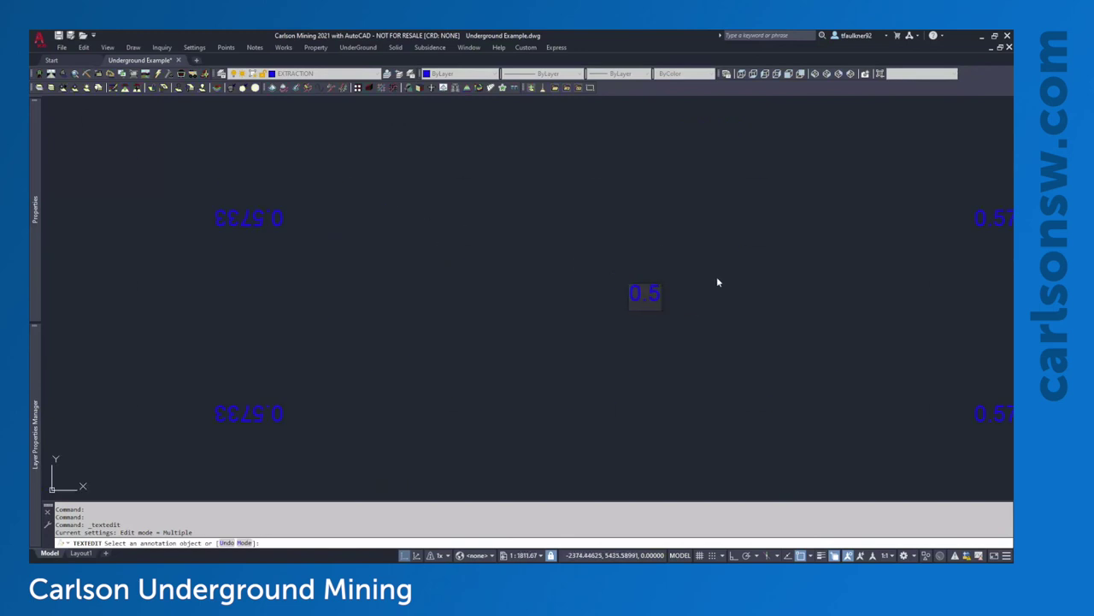
type("897")
key("Return")
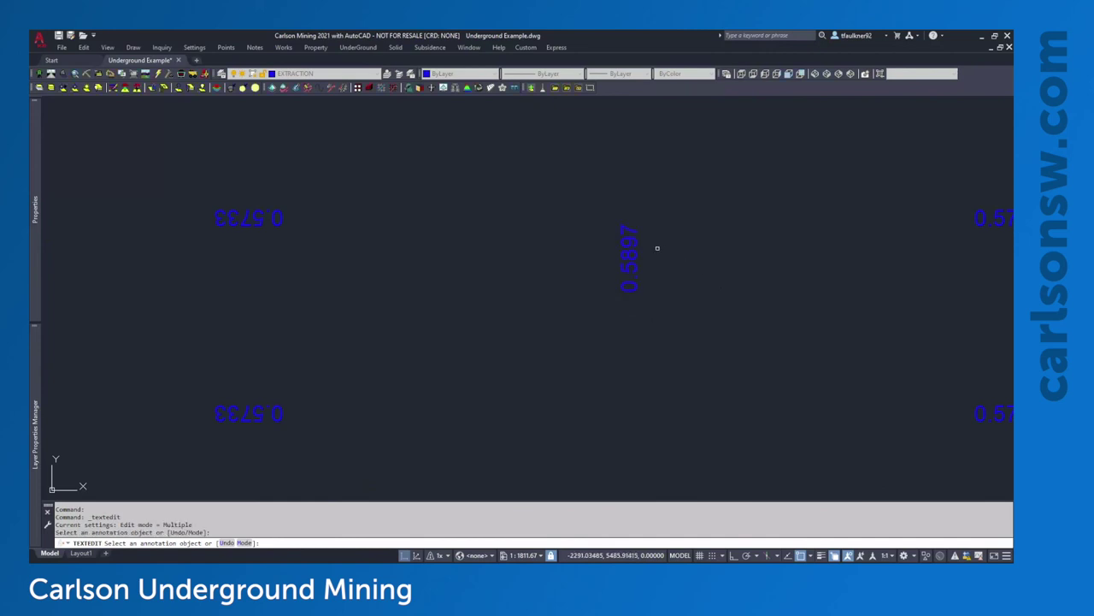
key("Escape")
scroll(669, 250, "down", 2)
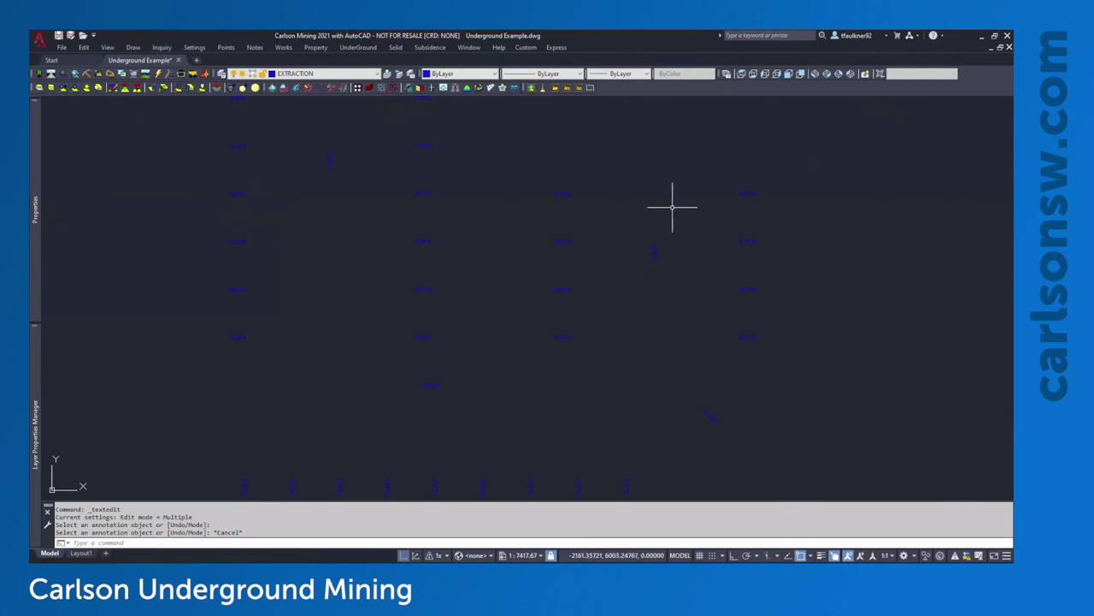
scroll(636, 195, "down", 4)
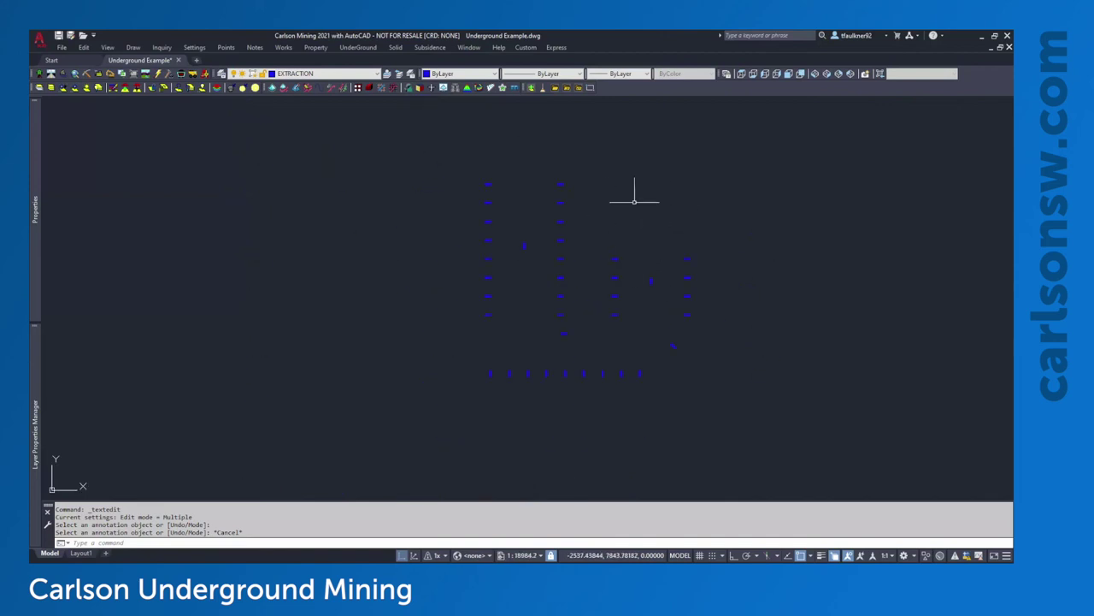
left_click(672, 227)
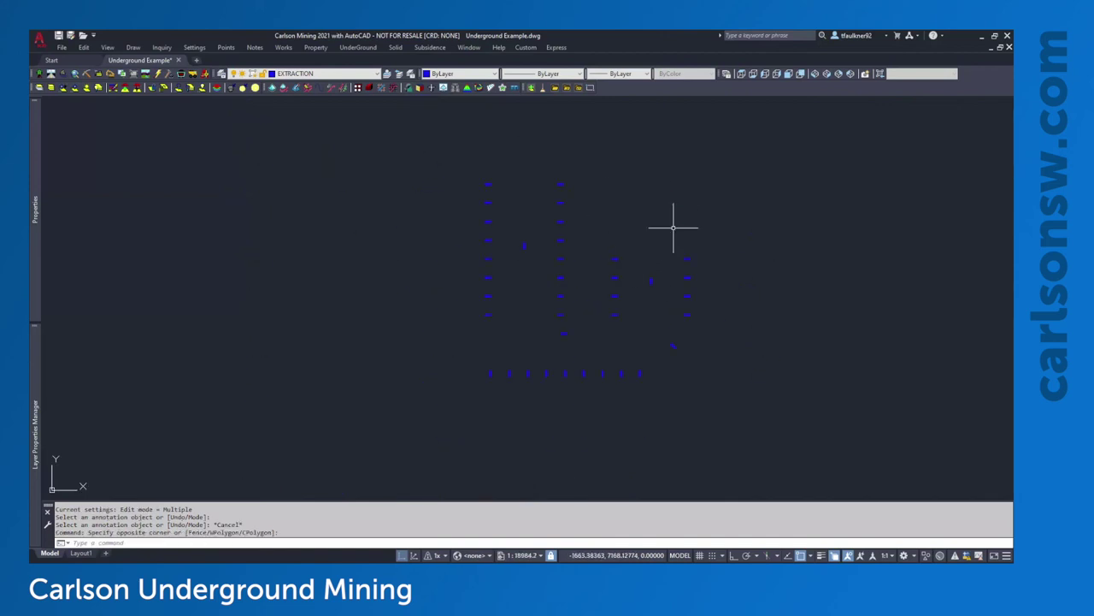
scroll(640, 259, "up", 2)
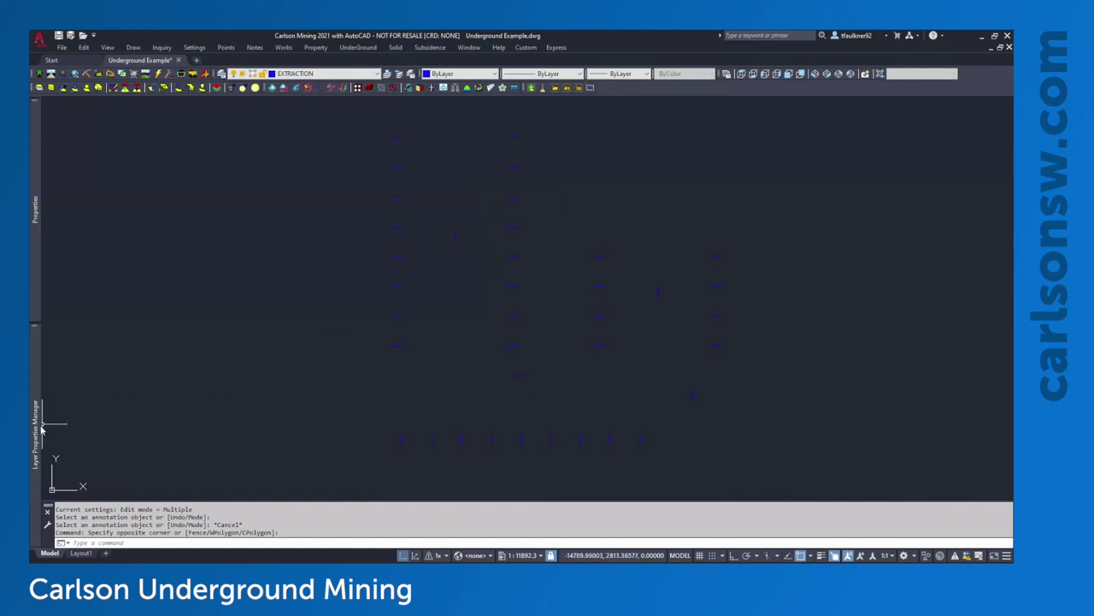
mouse_move(41, 432)
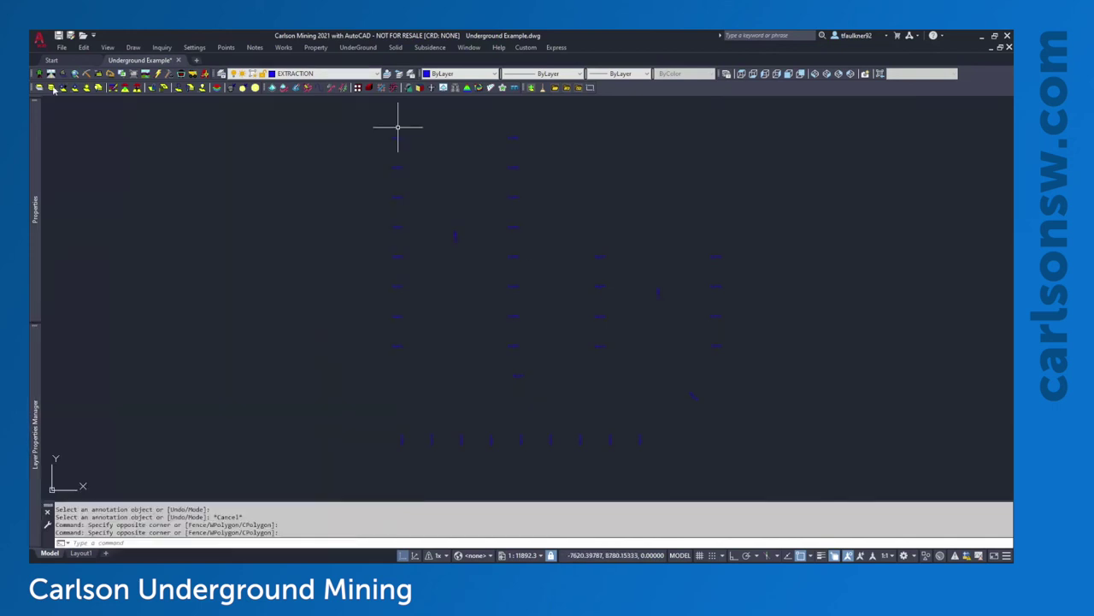
Restore the hidden layers and zoom extents to show the whole mine grid
left_click(51, 89)
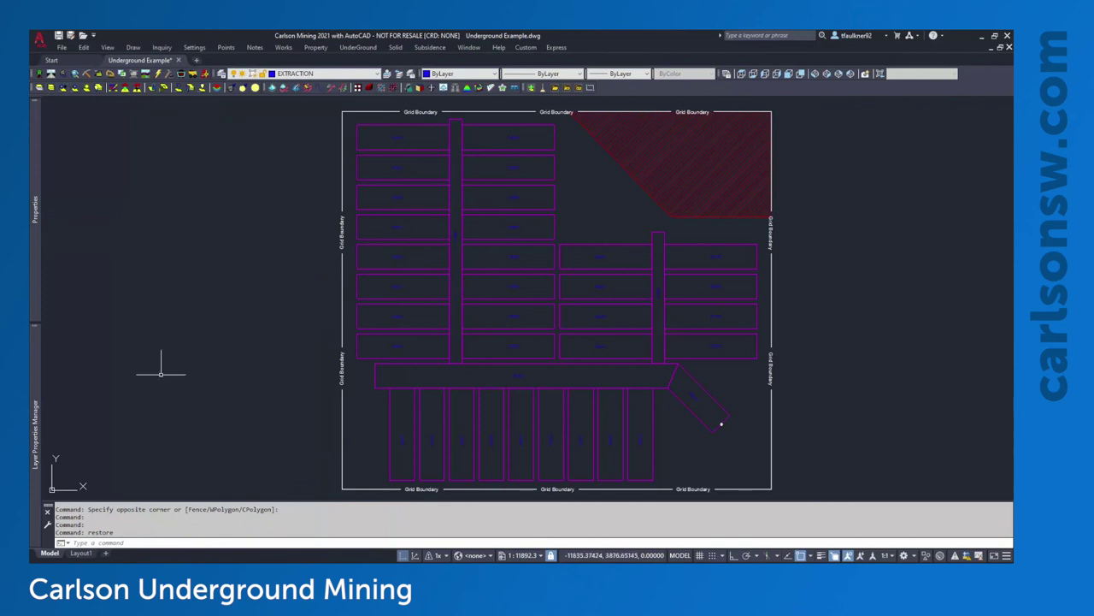
mouse_move(33, 443)
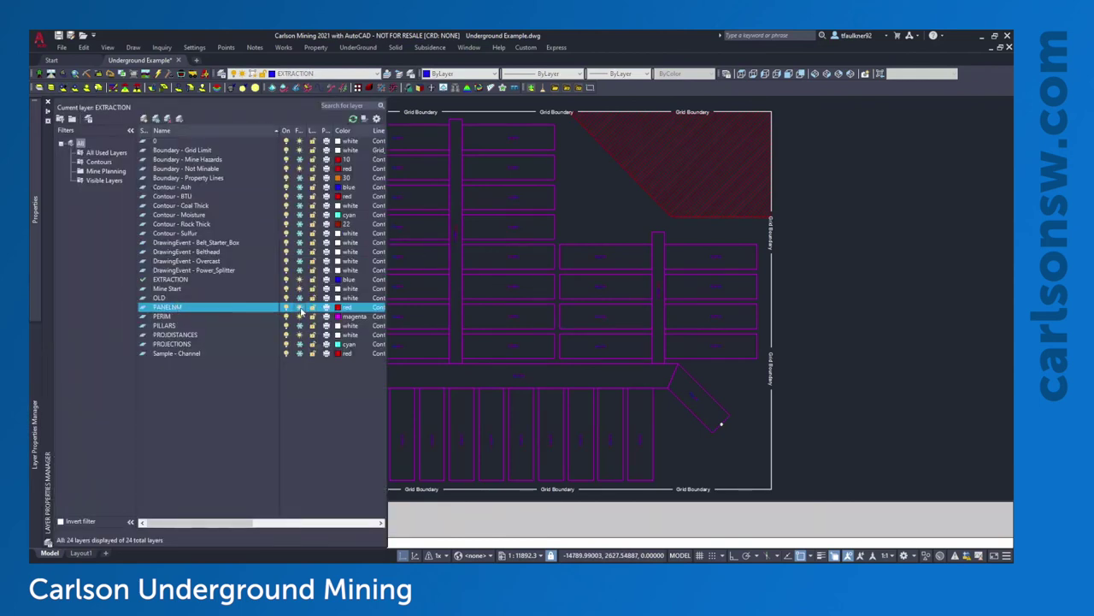
scroll(565, 300, "up", 12)
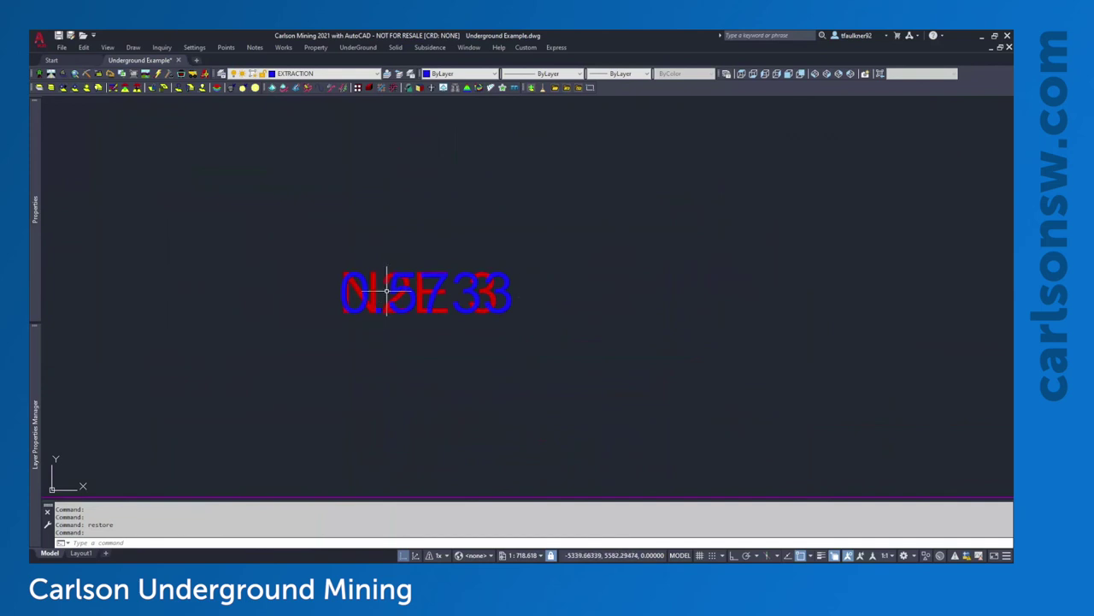
left_click(362, 283)
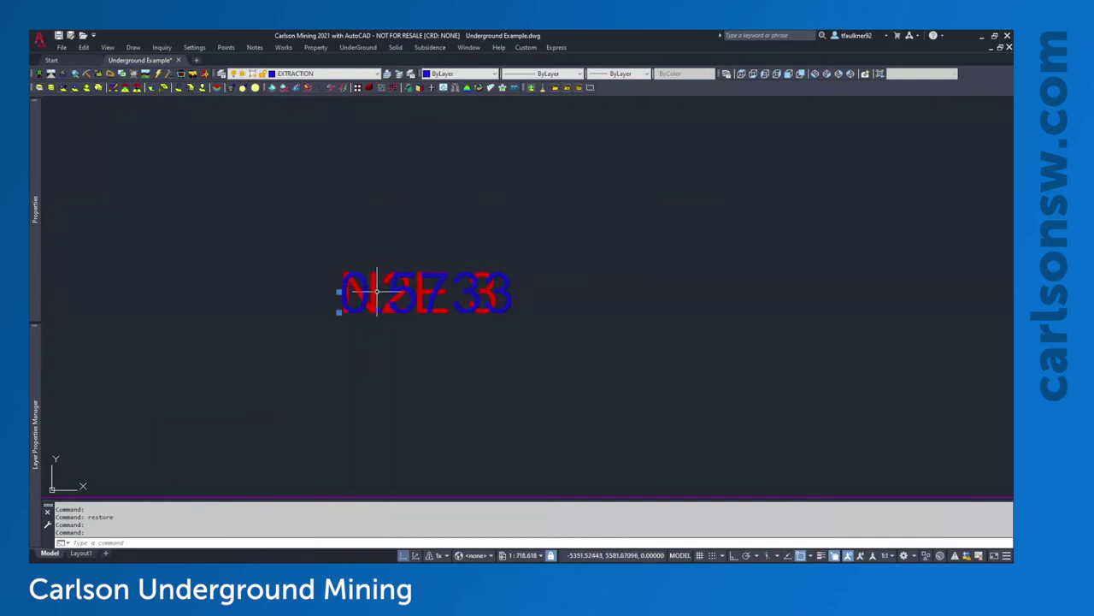
key("Escape")
middle_click(384, 273)
middle_click(384, 274)
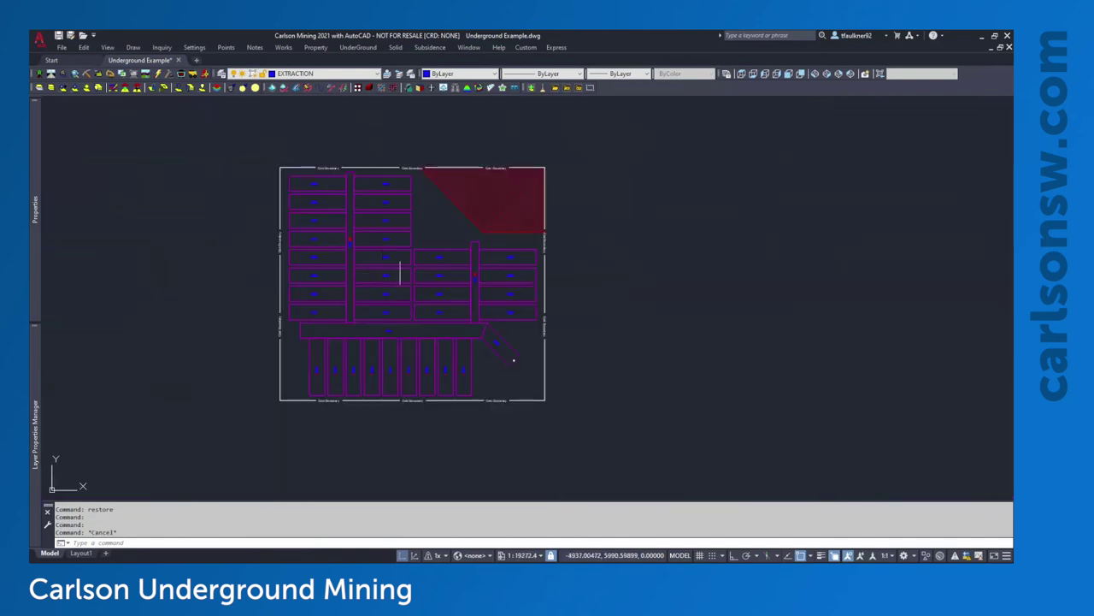